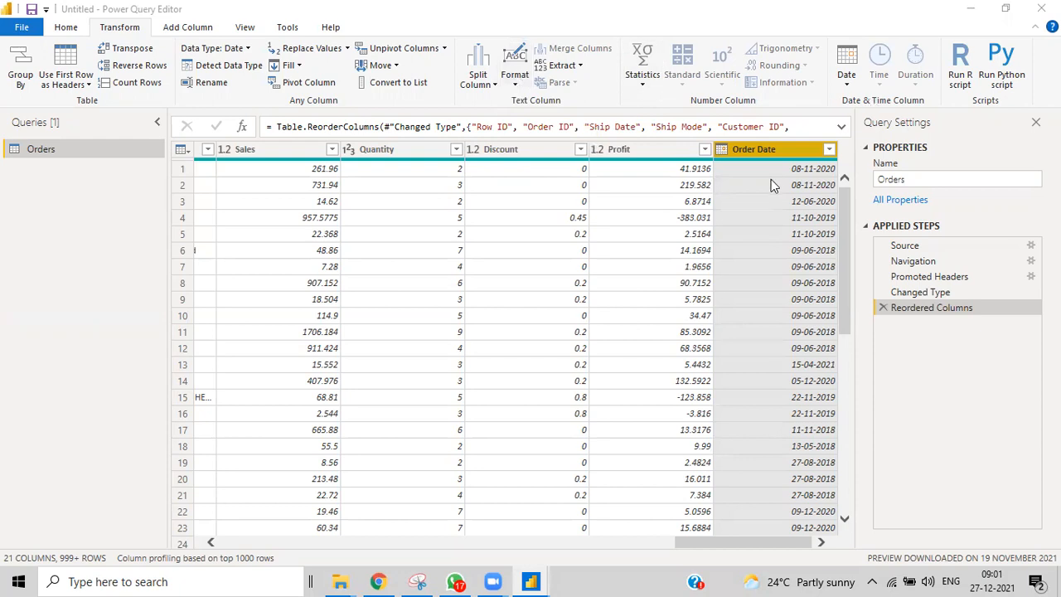
# Try converting the Order Date column to its age in place, and remove that applied step
pyautogui.click(846, 83)
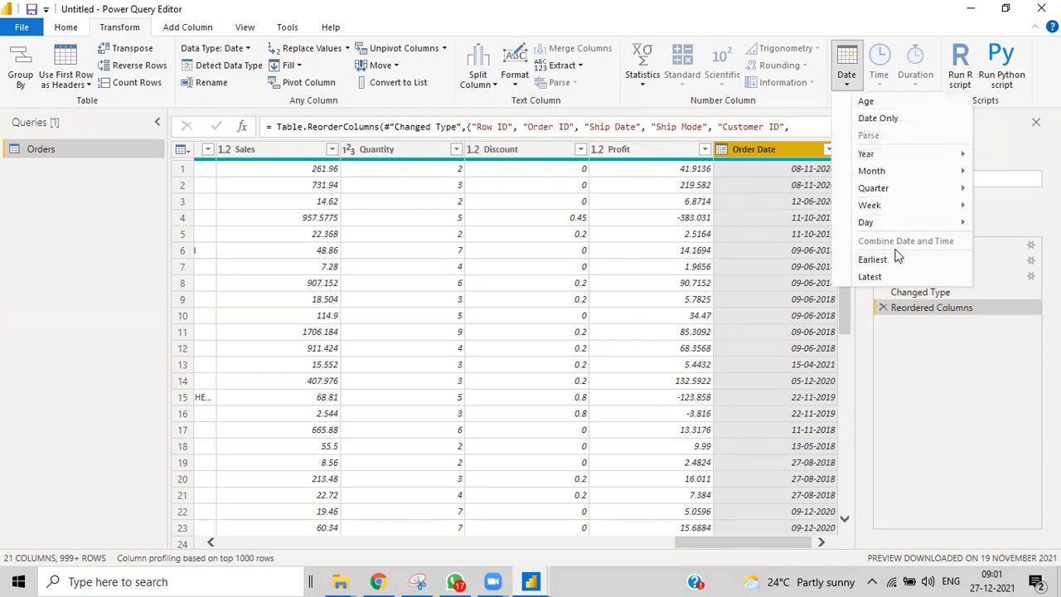
pyautogui.click(862, 102)
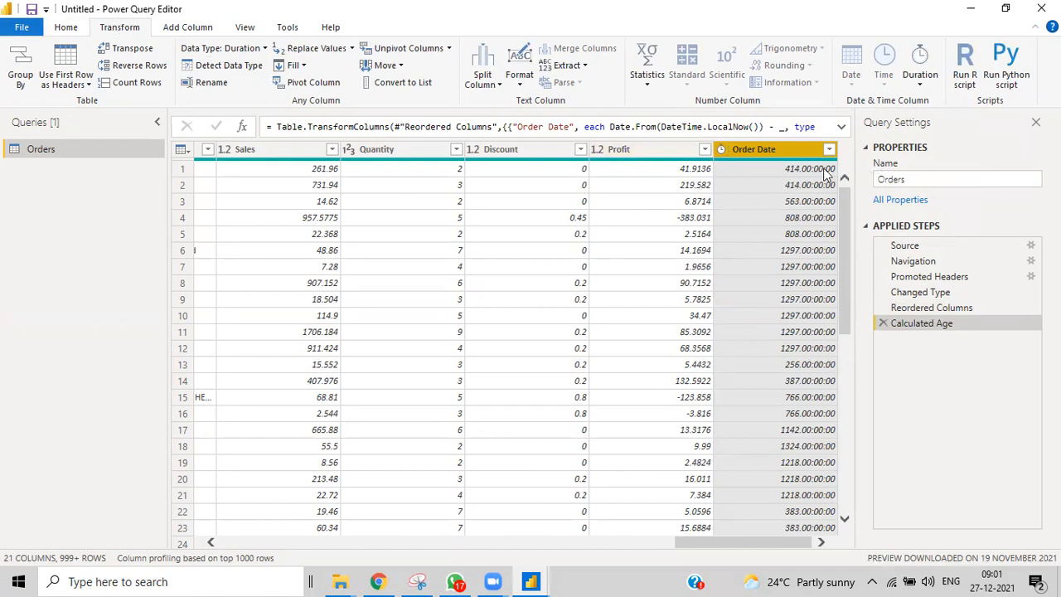
pyautogui.click(884, 322)
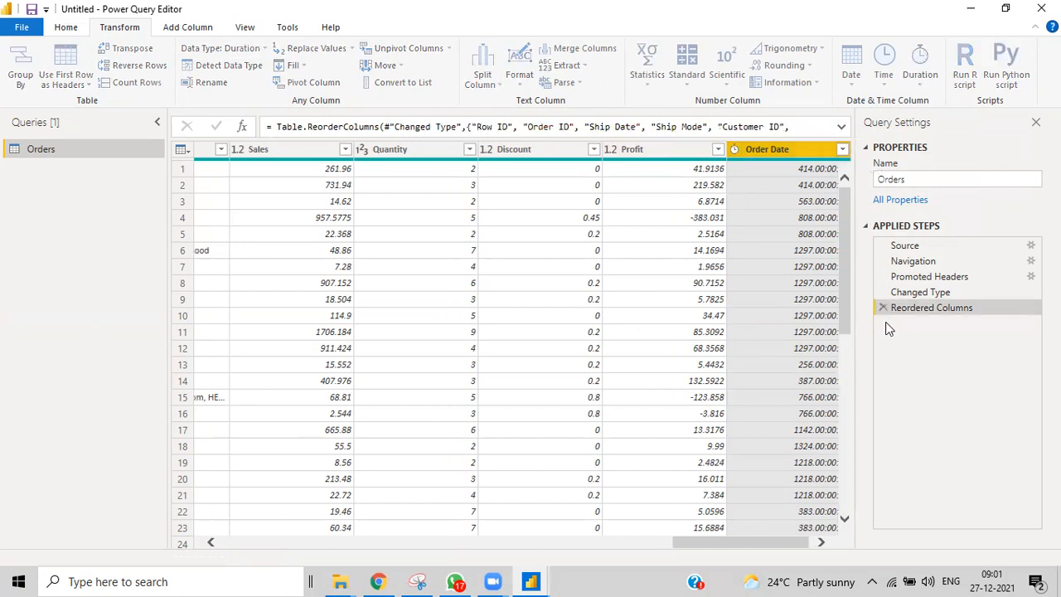
# Add a new Age column calculated from the Order Date column, keeping the original dates
pyautogui.click(162, 25)
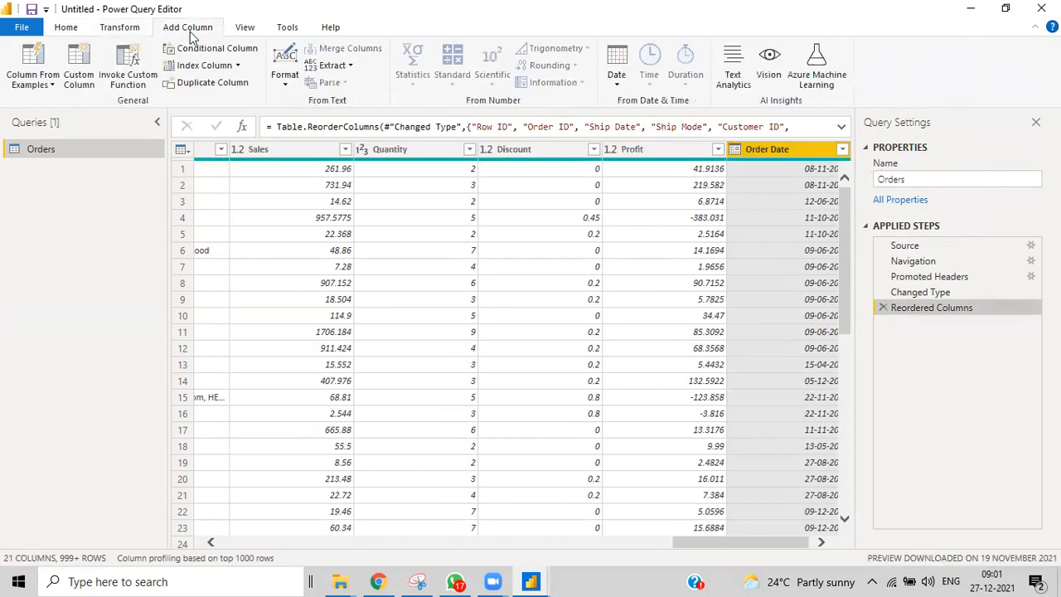
pyautogui.click(620, 80)
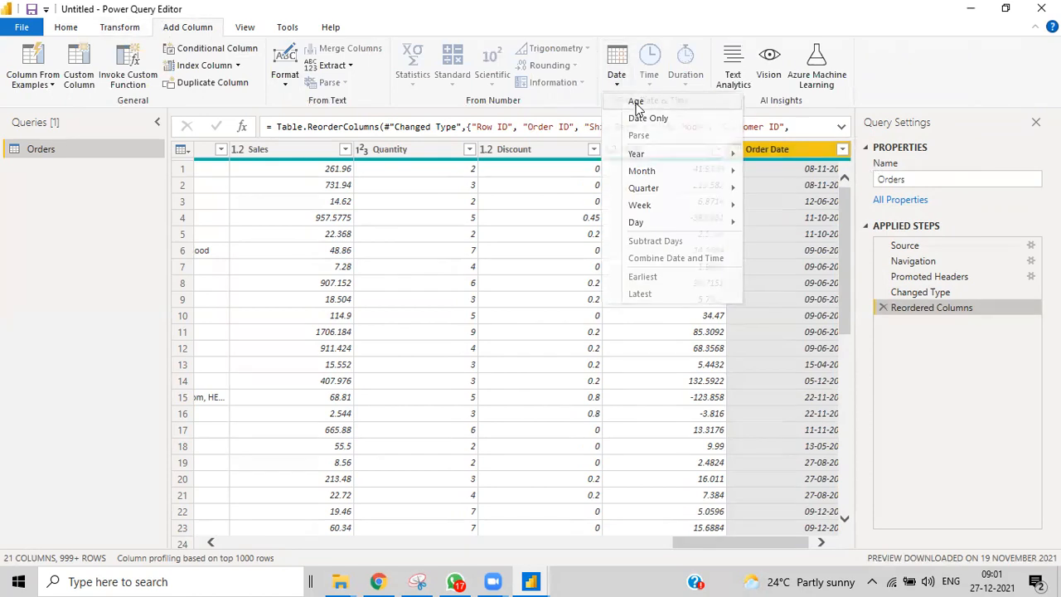
pyautogui.click(634, 102)
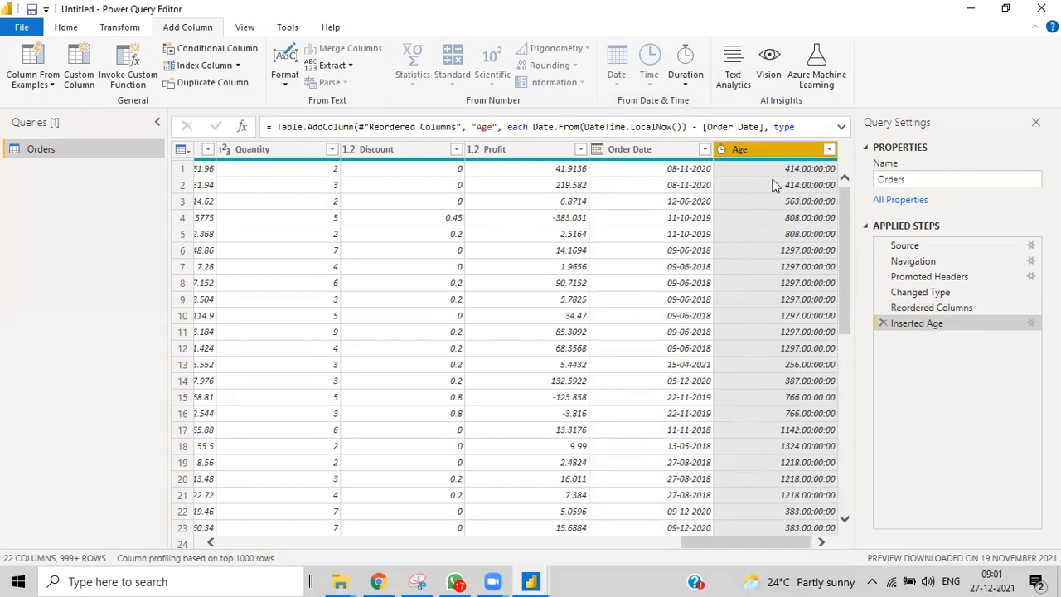
# Add a Date Only column based on the Order Date column
pyautogui.click(651, 153)
pyautogui.click(616, 85)
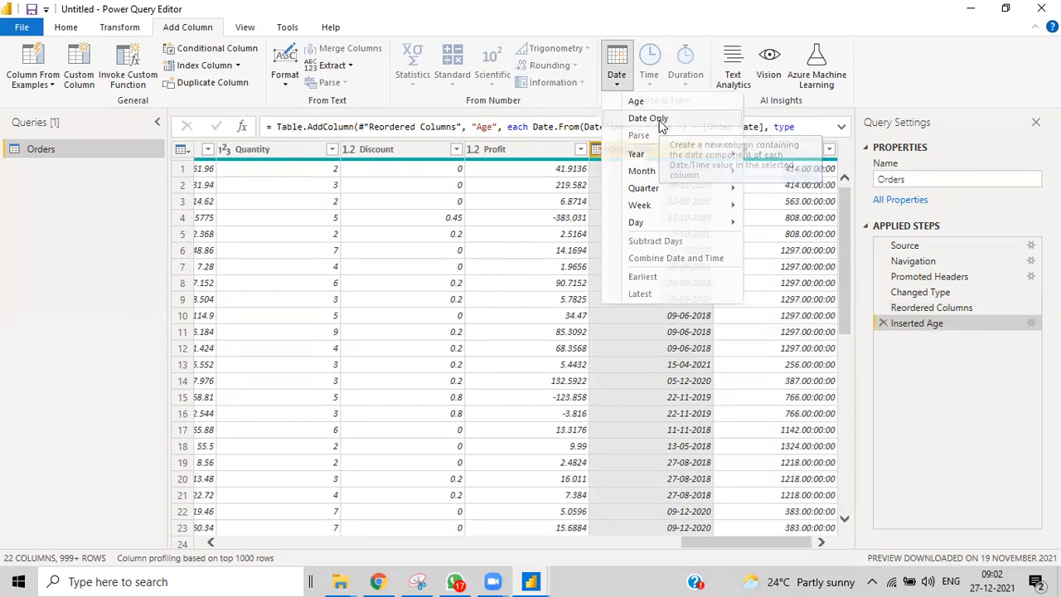
pyautogui.click(654, 119)
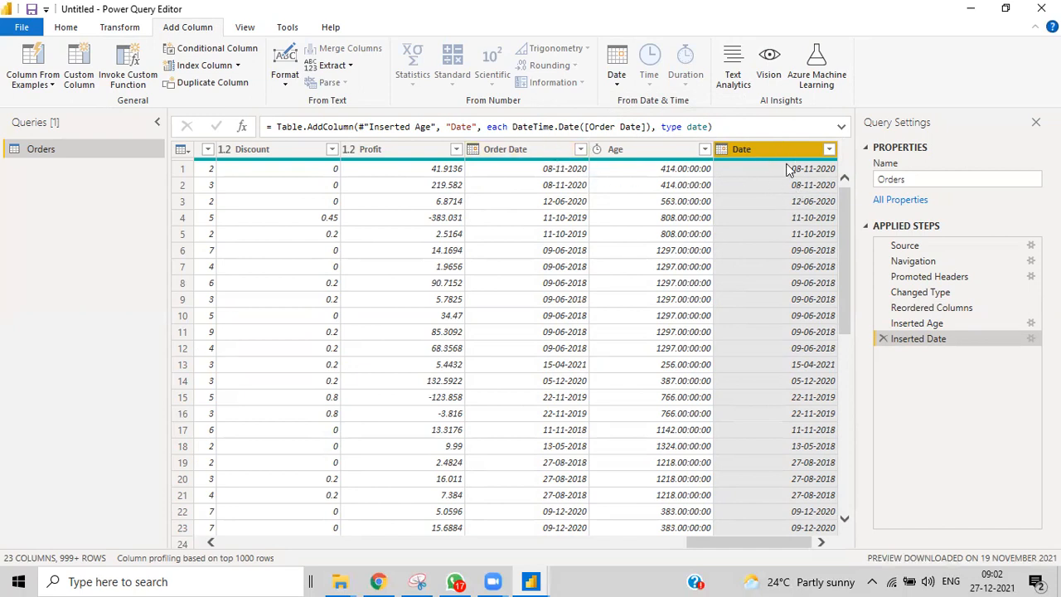
# Add a Year column extracted from Order Date to the Orders query
pyautogui.click(526, 149)
pyautogui.click(617, 74)
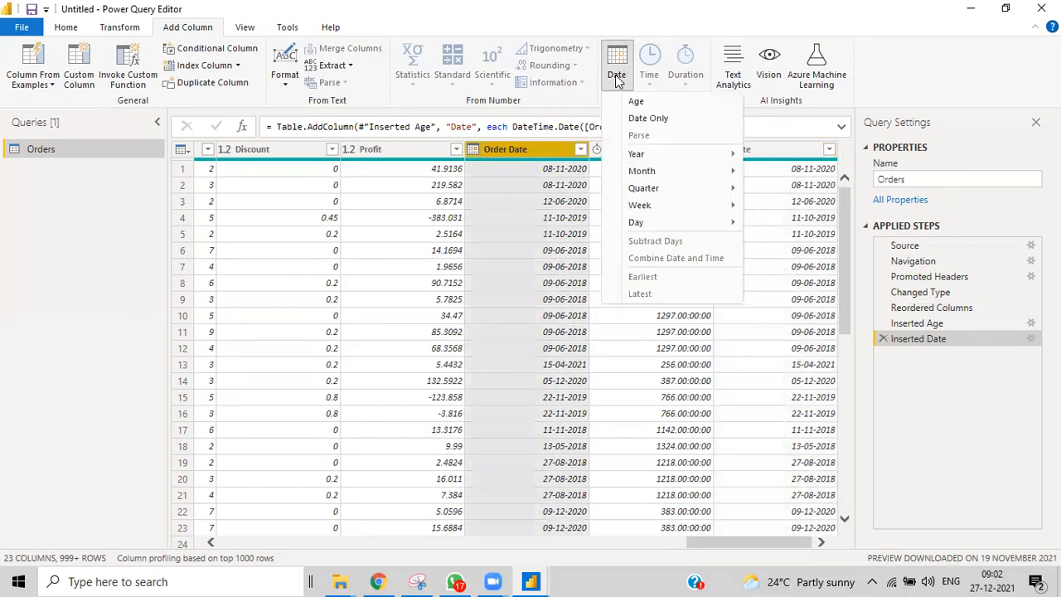
pyautogui.moveTo(640, 156)
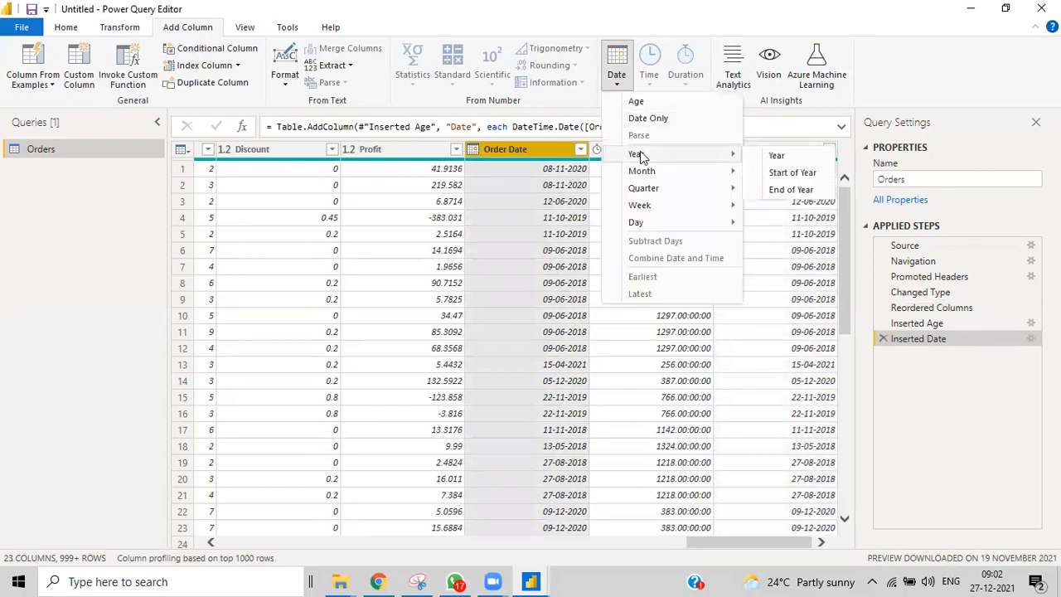
pyautogui.click(779, 156)
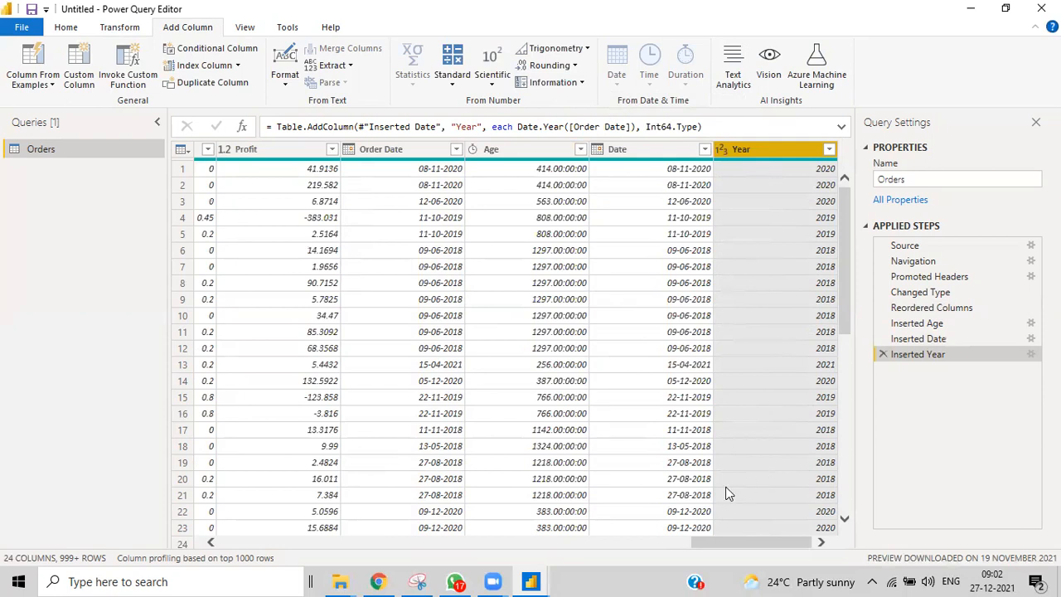
# Duplicate the Orders query and remove every column except Order Date from the copy
pyautogui.rightClick(93, 146)
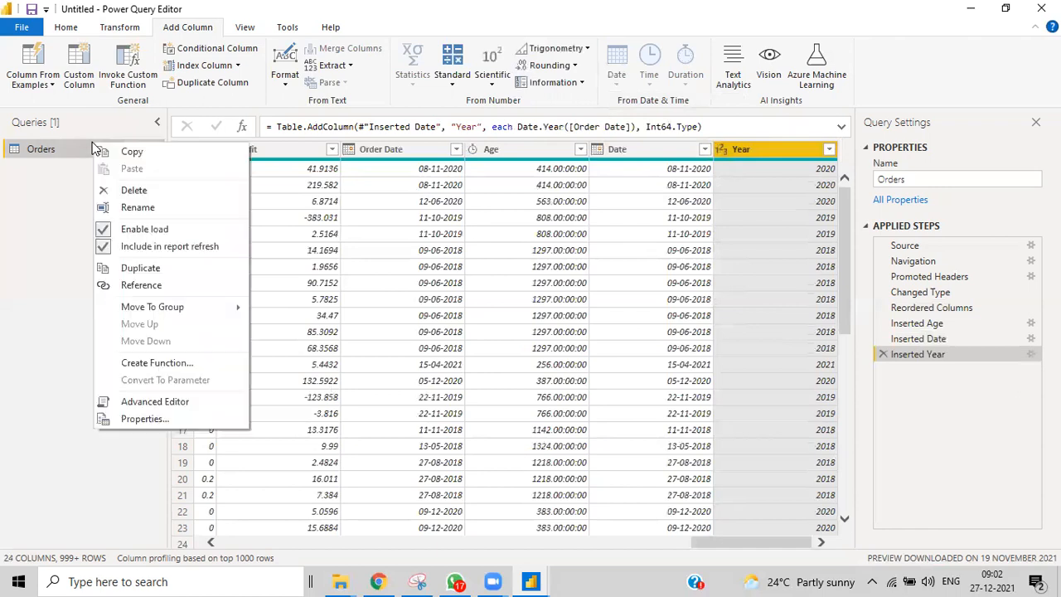
pyautogui.click(140, 268)
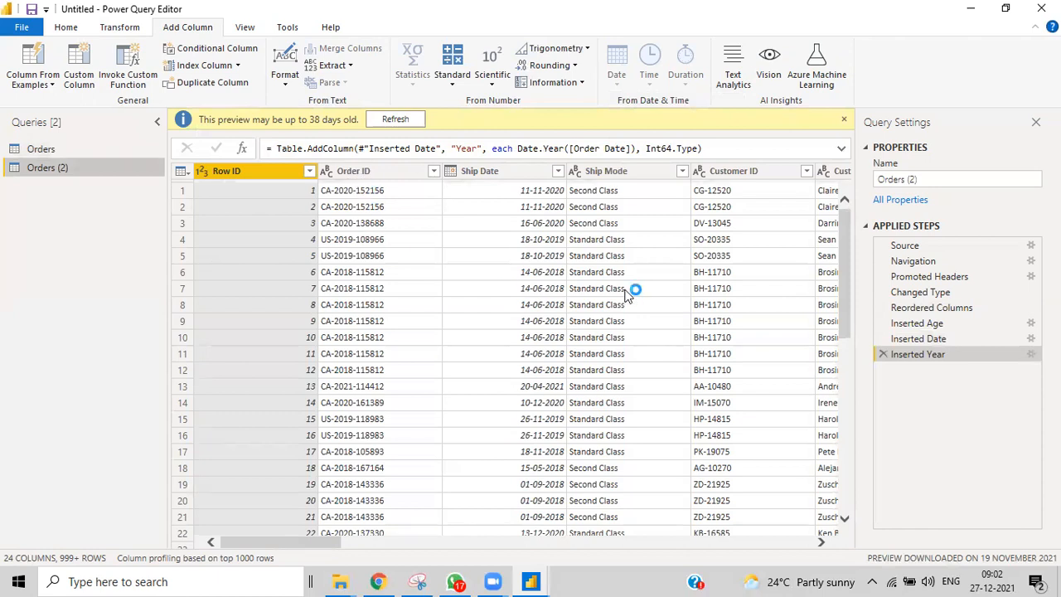
pyautogui.moveTo(319, 543); pyautogui.dragTo(809, 543)
pyautogui.click(392, 174)
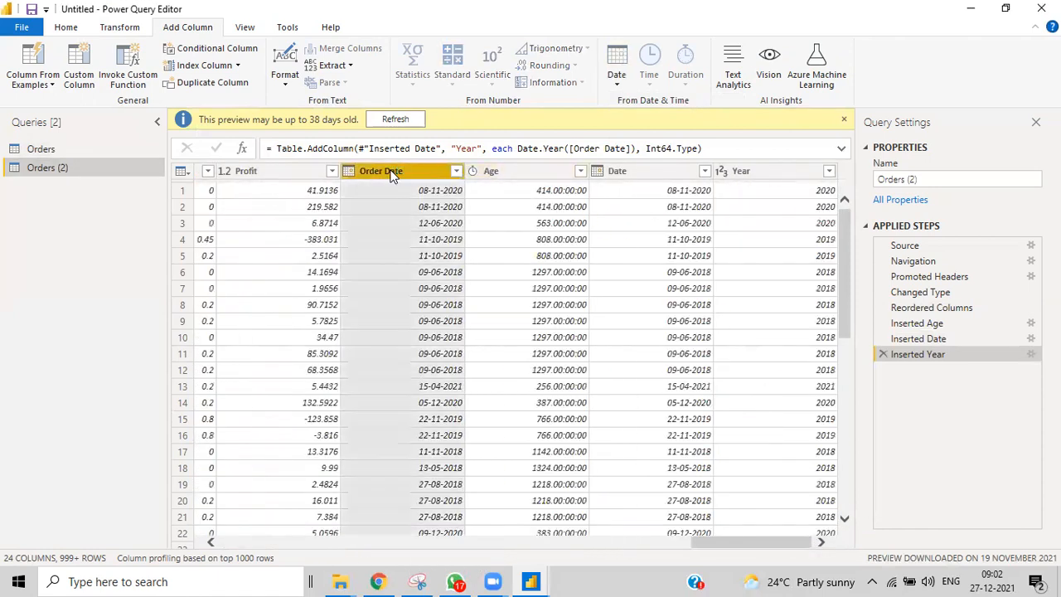
pyautogui.rightClick(392, 173)
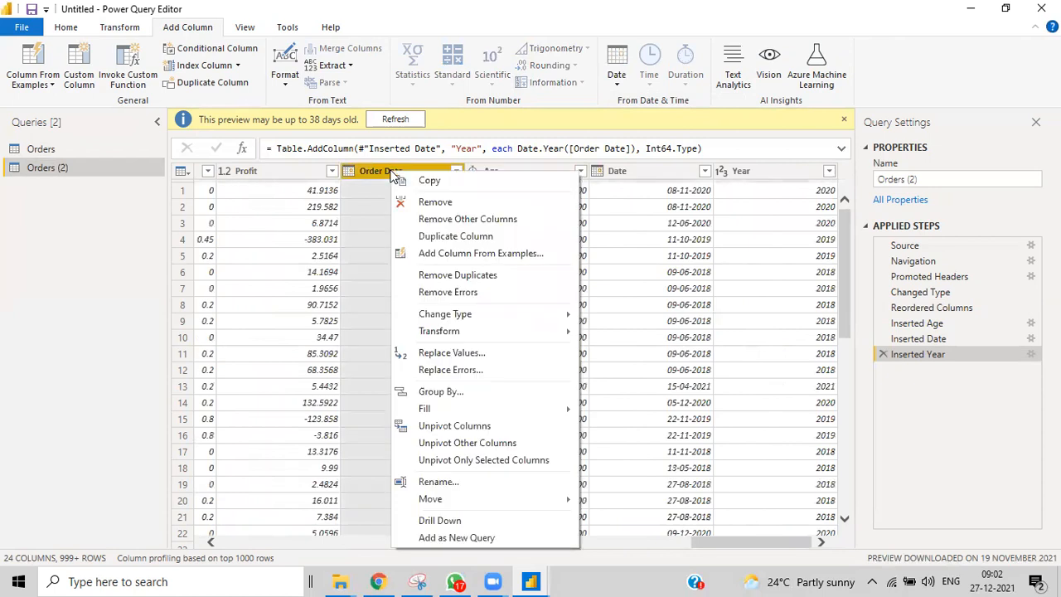
pyautogui.click(461, 220)
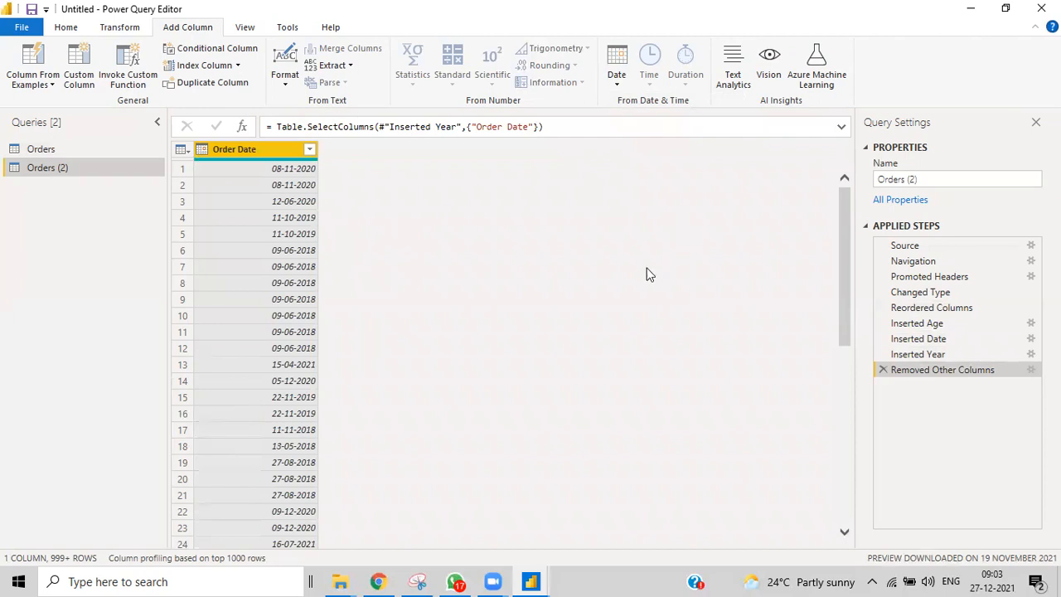
# Add a Year column extracted from Order Date to the duplicated Orders query
pyautogui.click(619, 76)
pyautogui.moveTo(652, 172)
pyautogui.moveTo(718, 156)
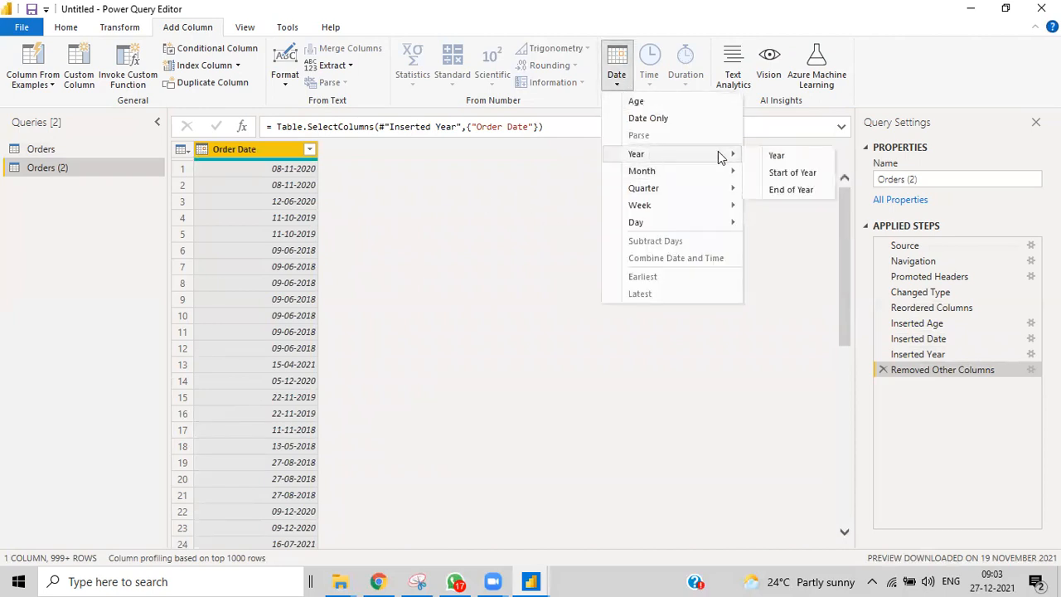
pyautogui.click(776, 156)
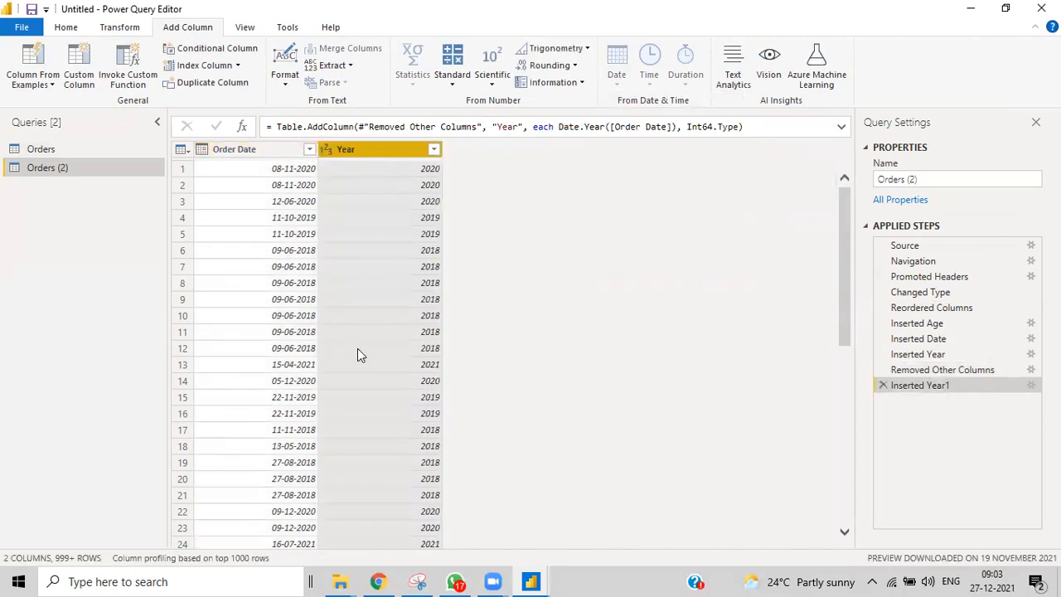
# Add a Start of Year column derived from Order Date in the duplicated query
pyautogui.click(246, 149)
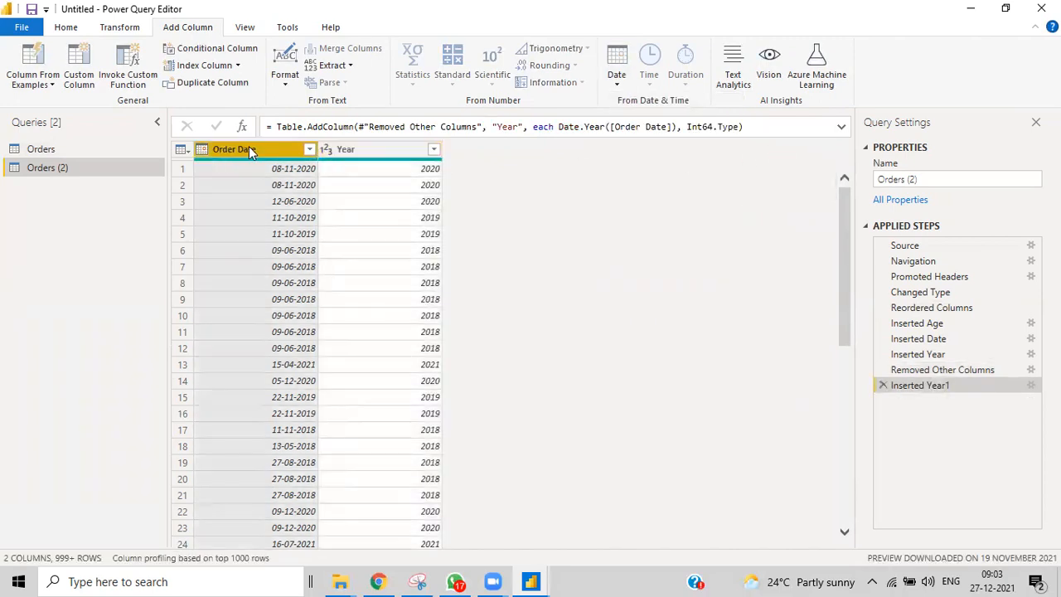
pyautogui.click(615, 88)
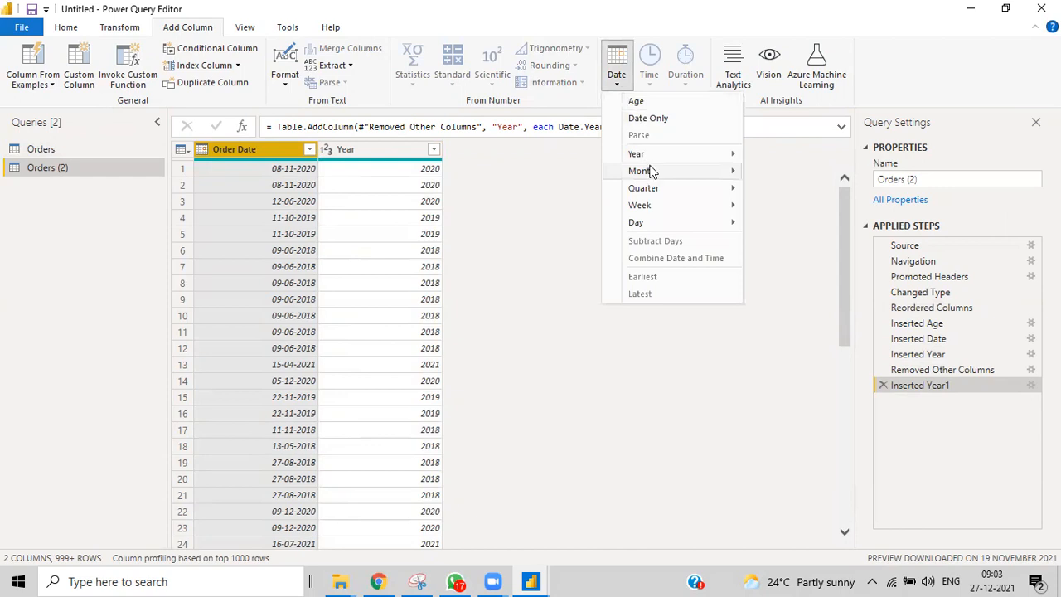
pyautogui.moveTo(651, 156)
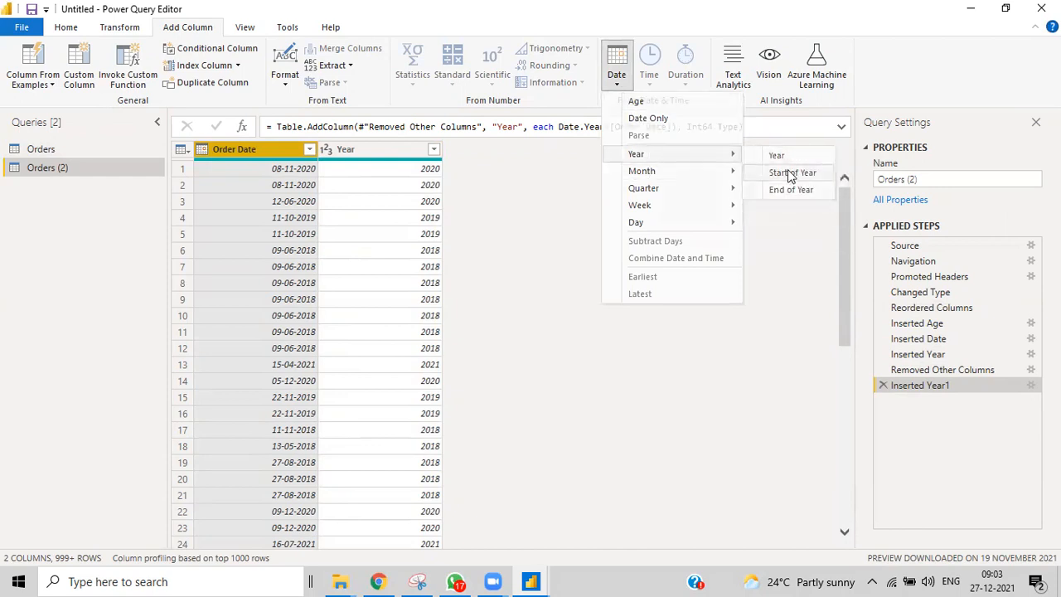
pyautogui.click(792, 173)
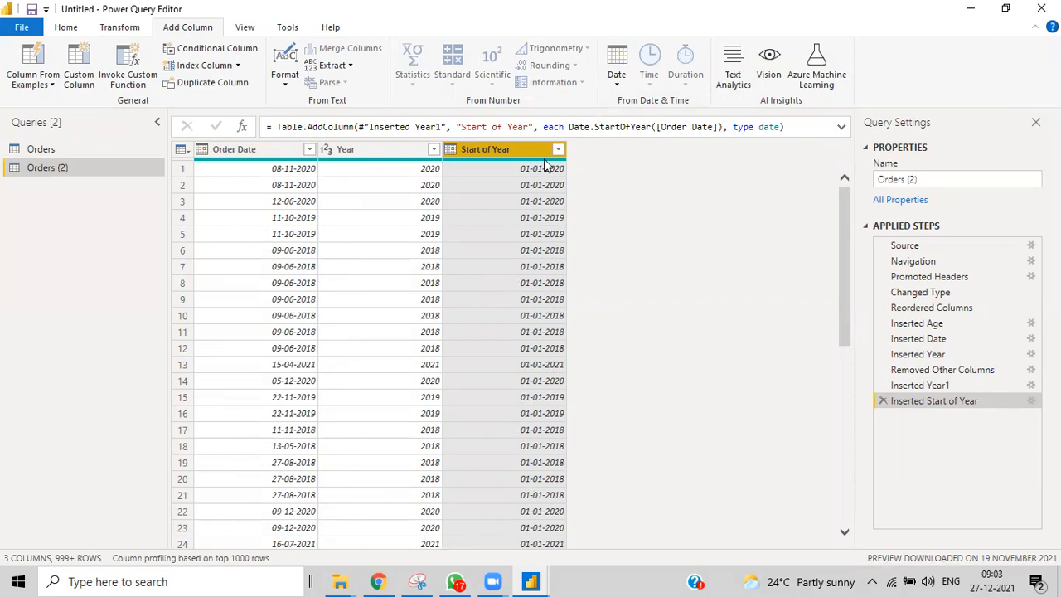
# Add an End of Year column derived from Order Date in the duplicated query
pyautogui.click(242, 153)
pyautogui.click(614, 83)
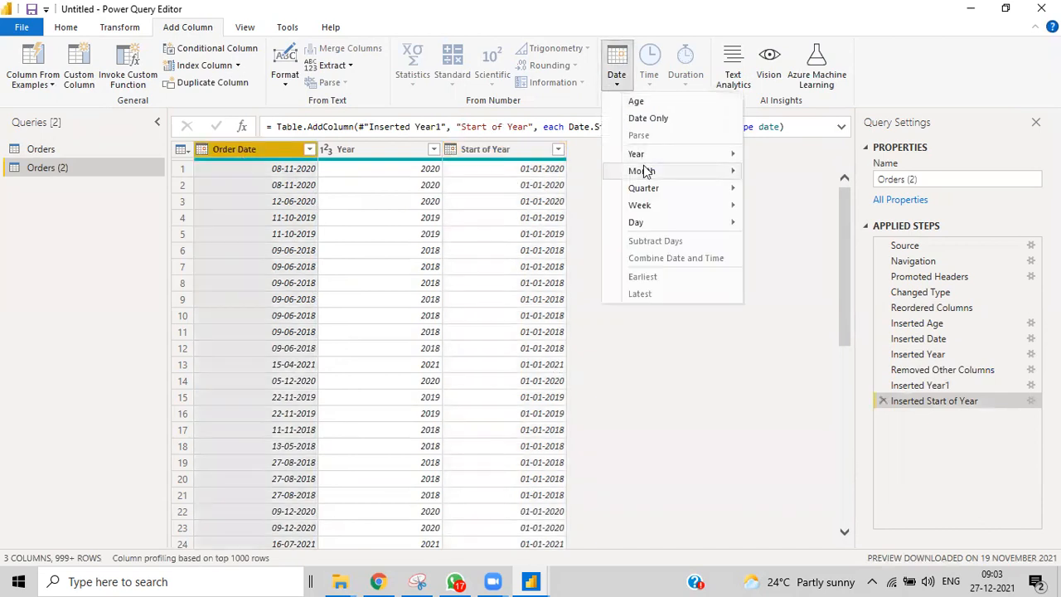
pyautogui.moveTo(654, 155)
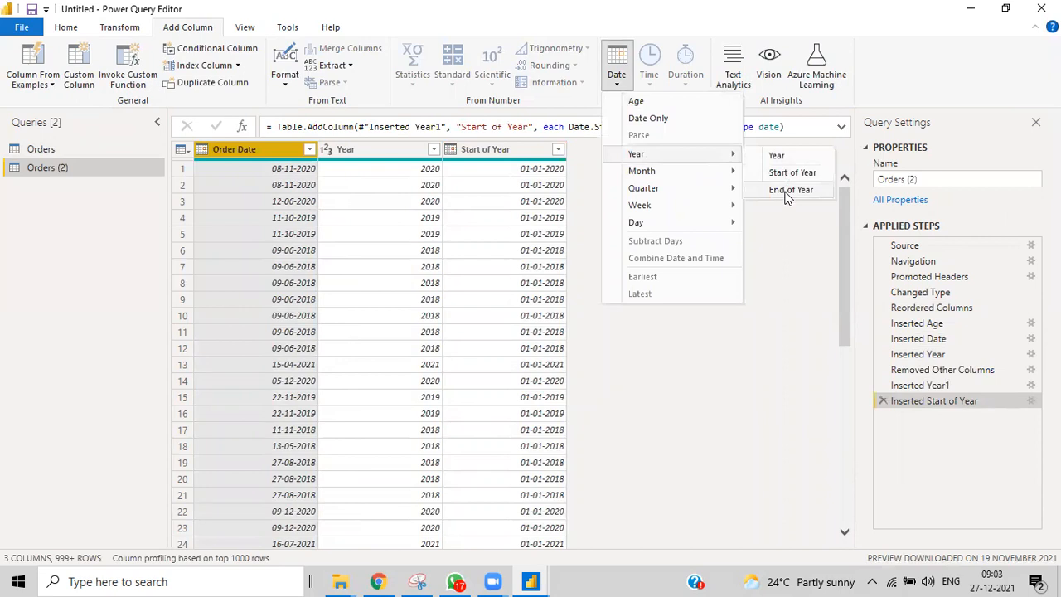
pyautogui.click(787, 193)
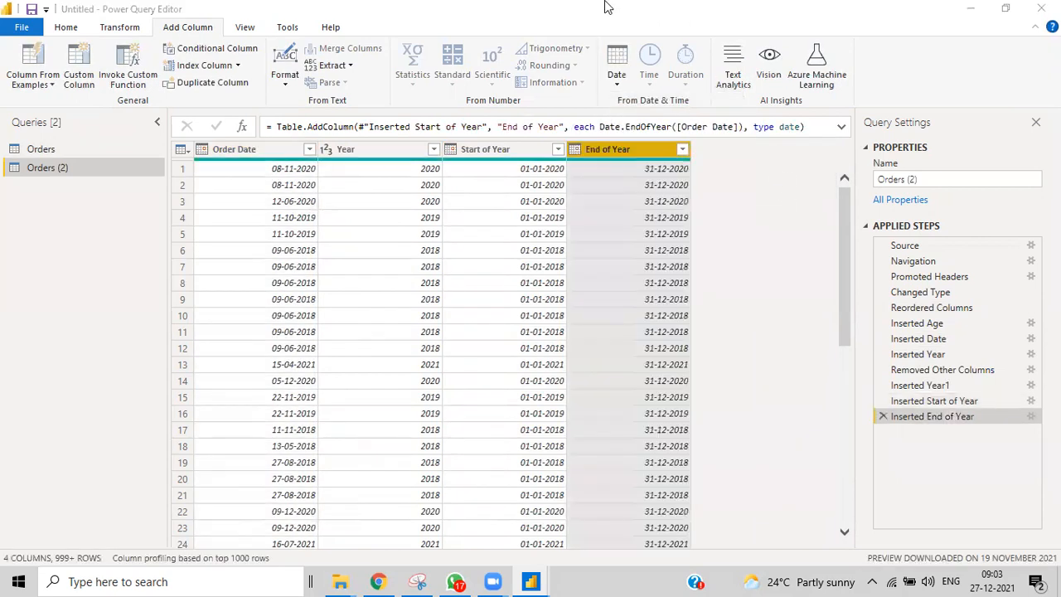
pyautogui.click(603, 6)
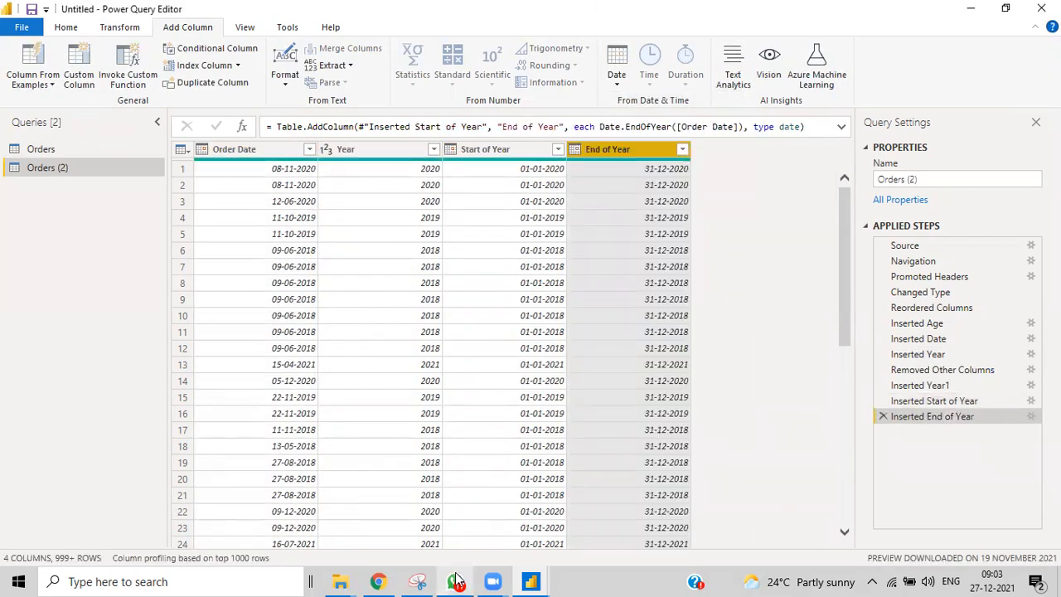
pyautogui.moveTo(493, 581)
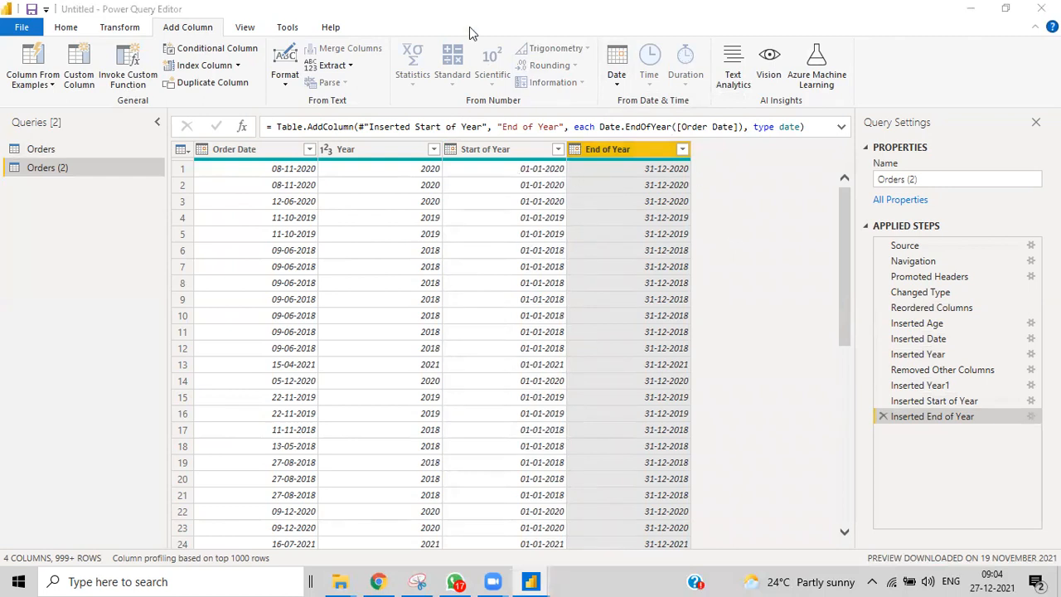
# Add a Month number column extracted from Order Date in the duplicated query
pyautogui.click(251, 166)
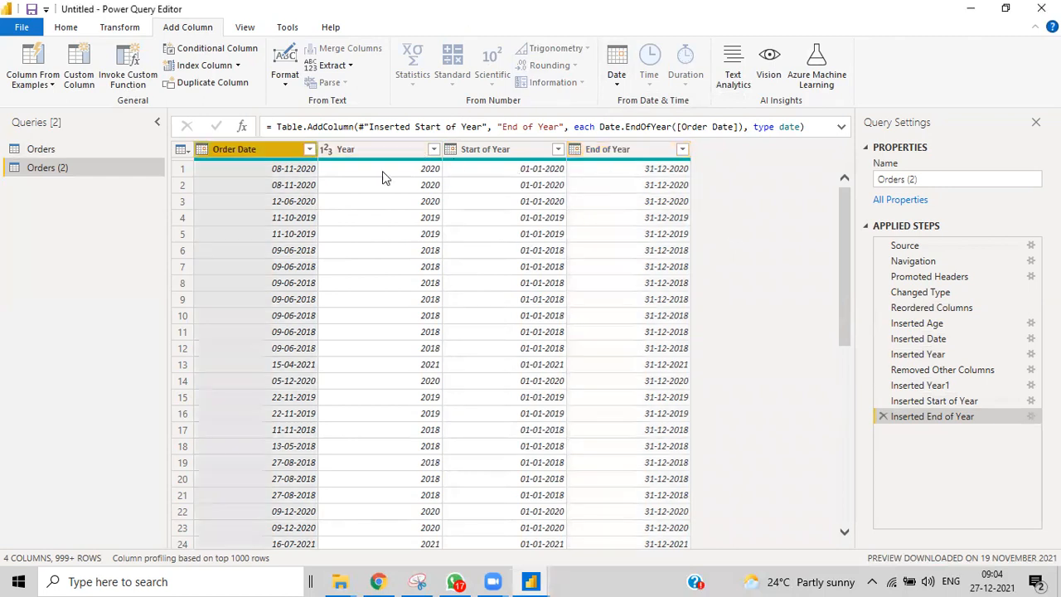
pyautogui.click(615, 91)
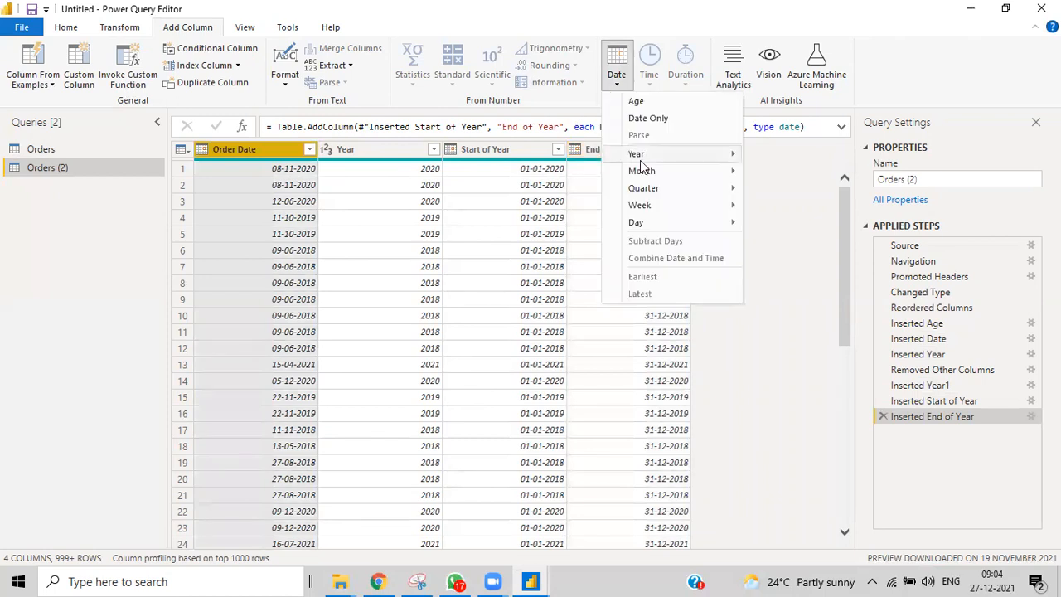
pyautogui.moveTo(732, 176)
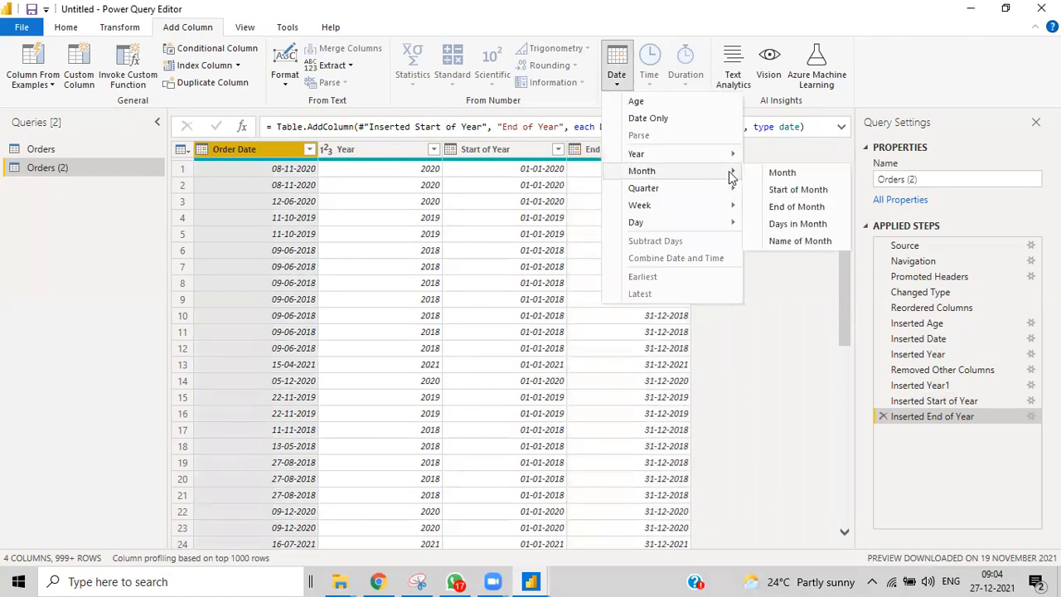
pyautogui.click(783, 172)
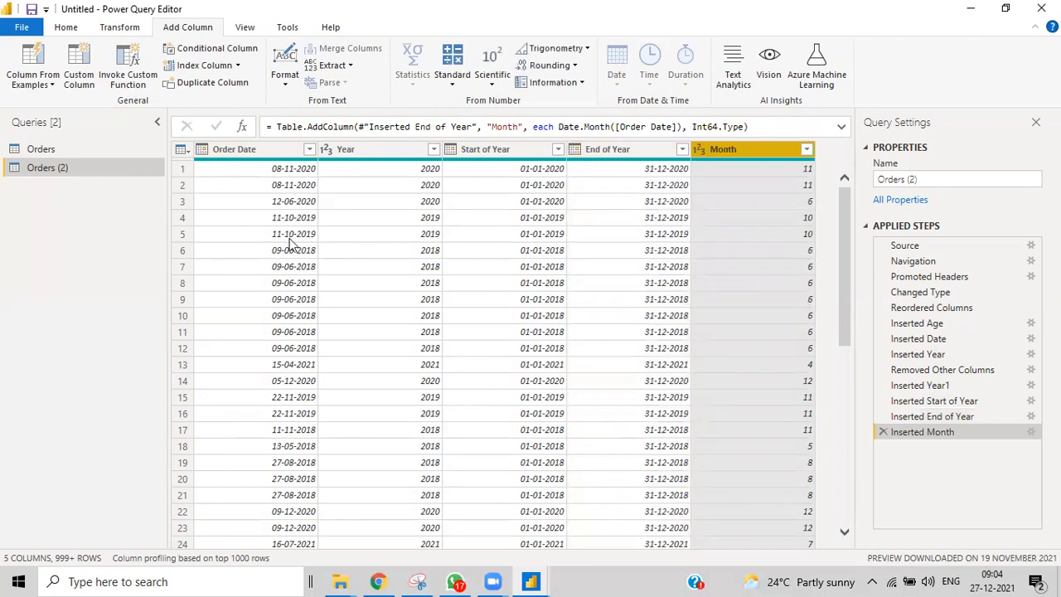
# Add a Days in Month column calculated from Order Date in the duplicated query
pyautogui.click(277, 147)
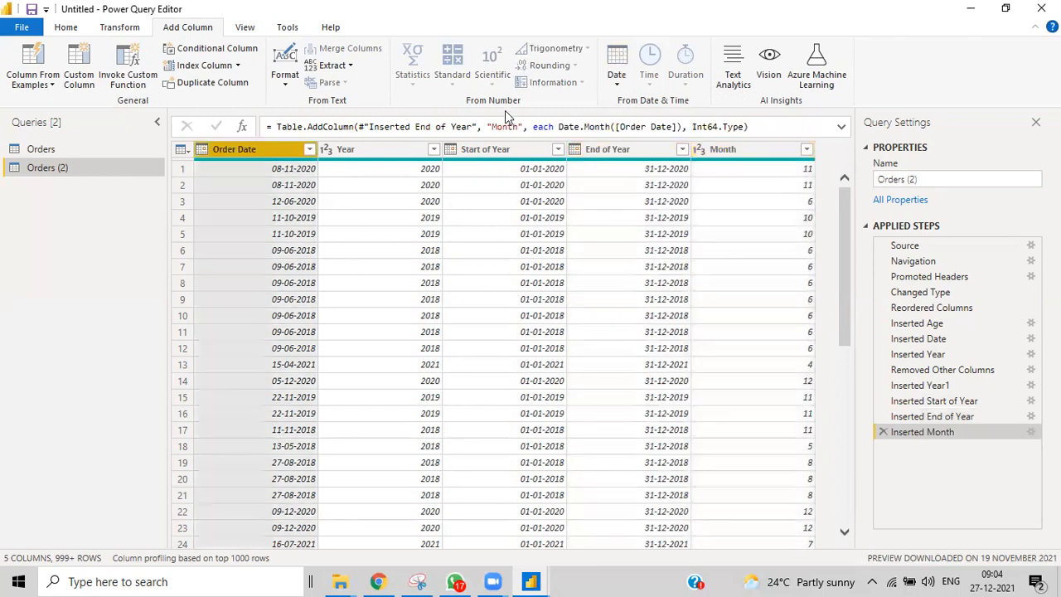
pyautogui.click(615, 79)
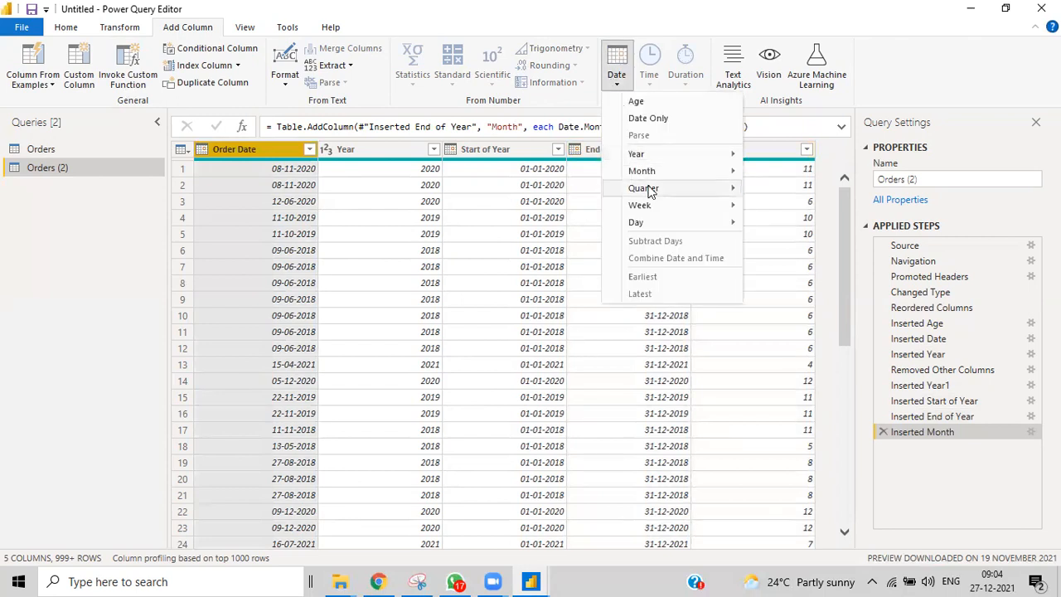
pyautogui.moveTo(658, 172)
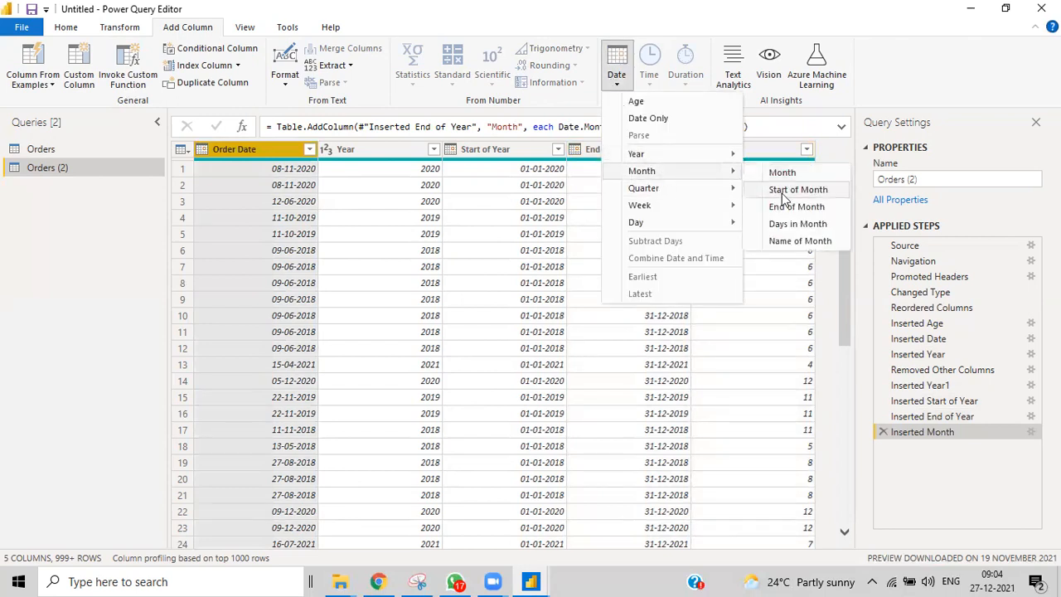
pyautogui.click(783, 224)
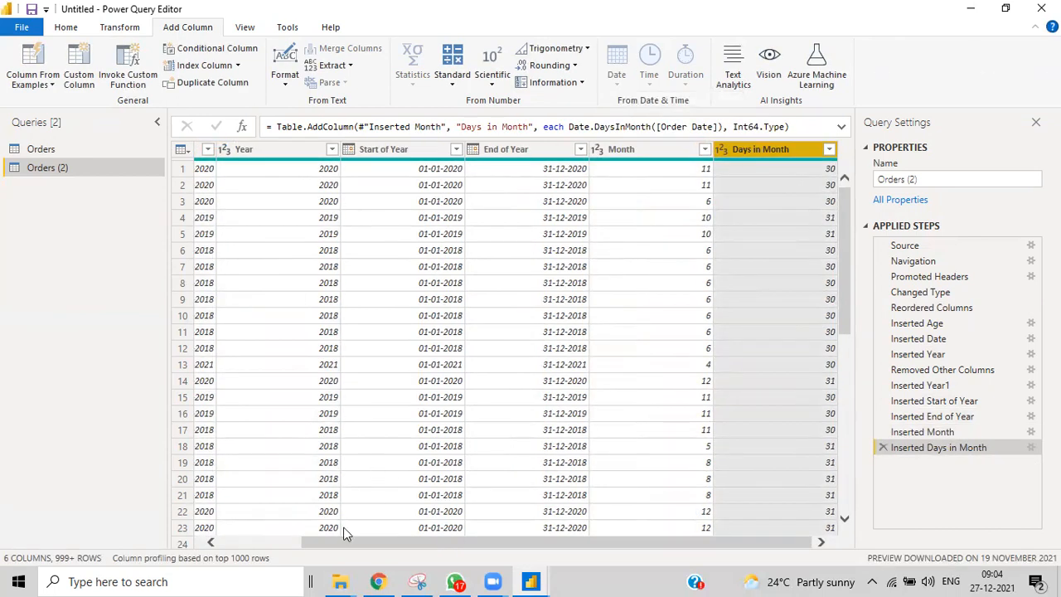
# Move the Order Date column to the end of the duplicated Orders query
pyautogui.moveTo(330, 545); pyautogui.dragTo(247, 547)
pyautogui.click(258, 144)
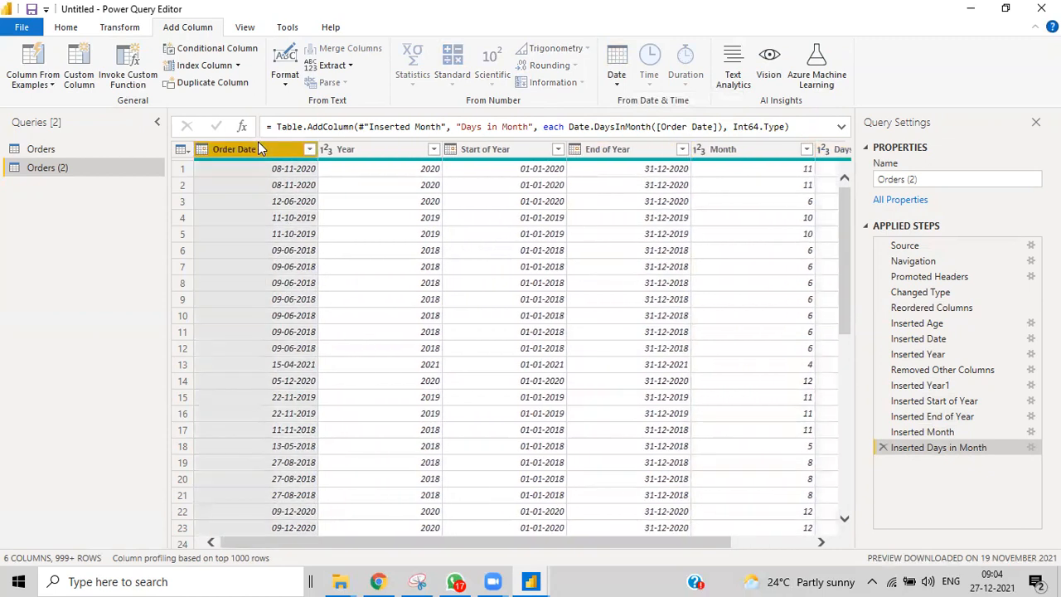
pyautogui.click(116, 27)
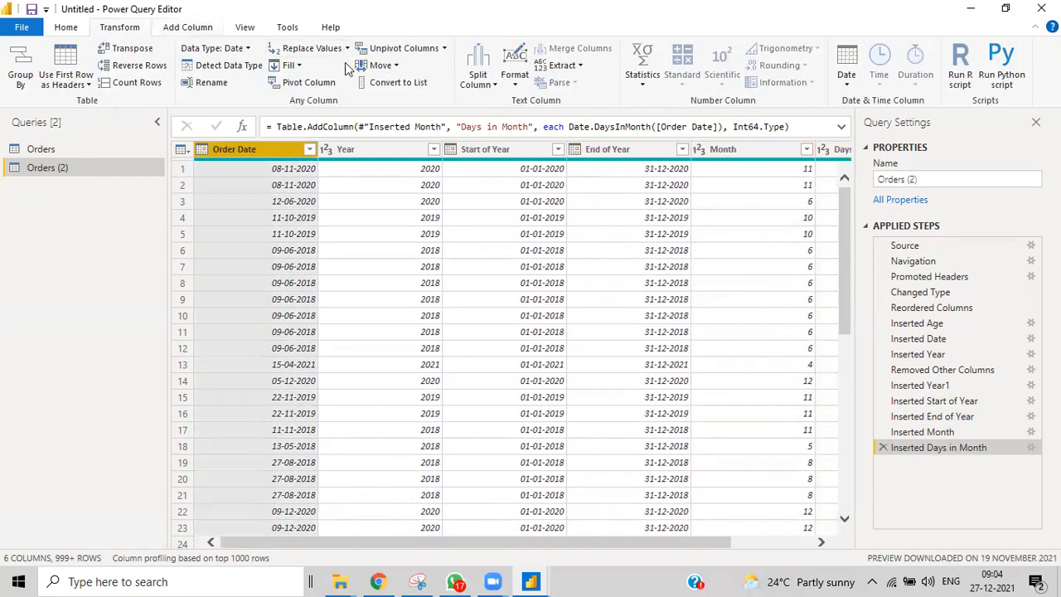
pyautogui.click(393, 67)
pyautogui.click(410, 135)
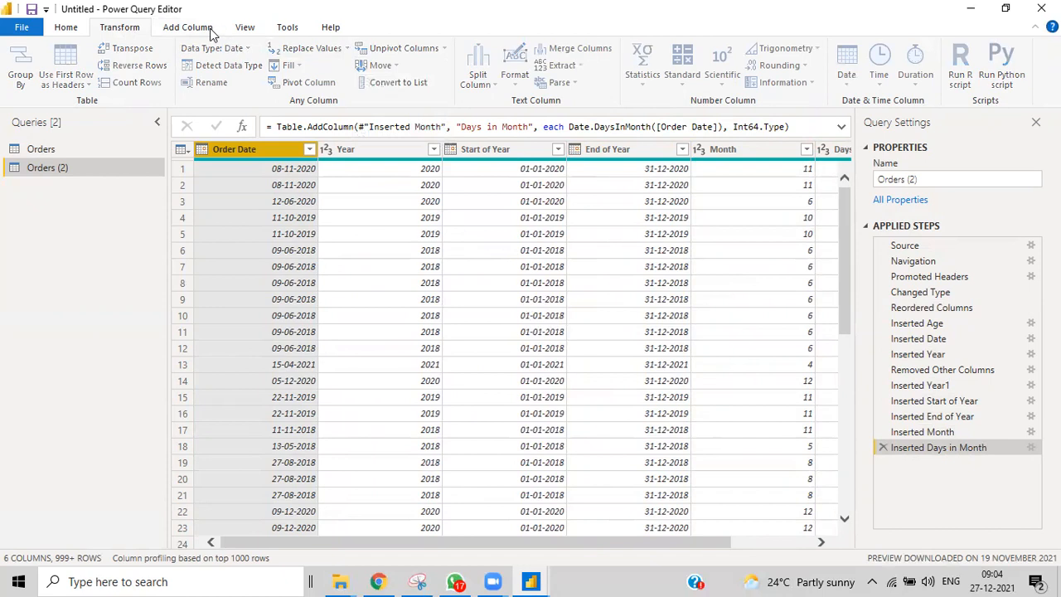
# Add an End of Month column derived from Order Date in the duplicated query
pyautogui.click(188, 27)
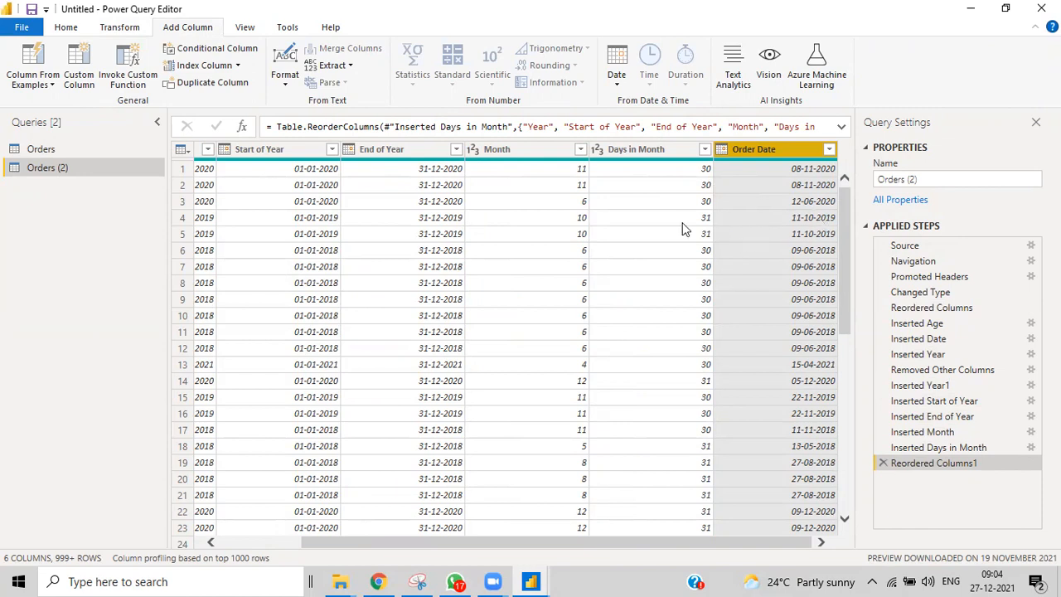
pyautogui.scroll(-7, 725, 348)
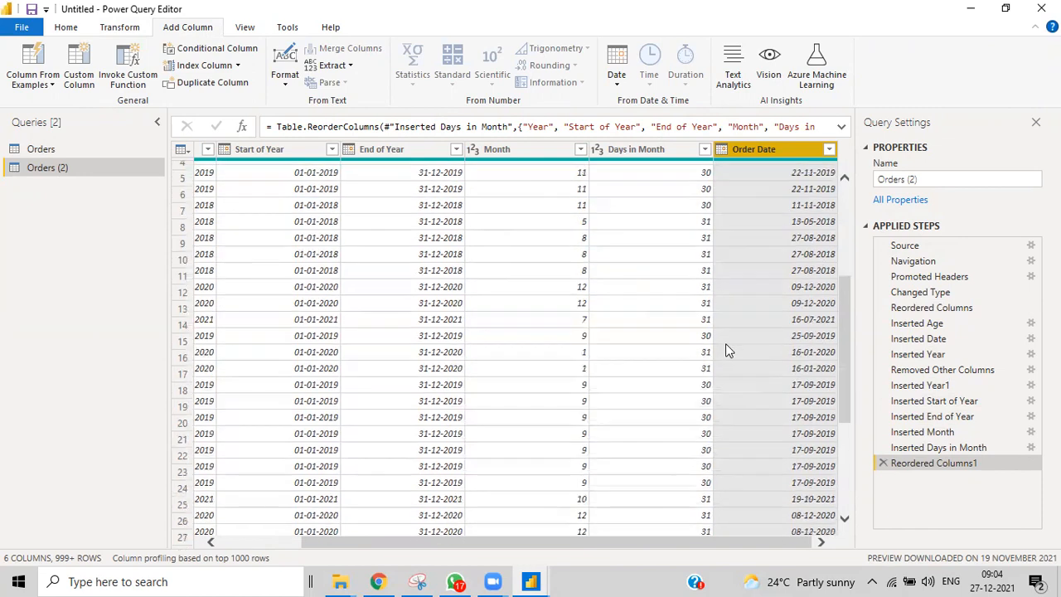
pyautogui.scroll(-12, 725, 355)
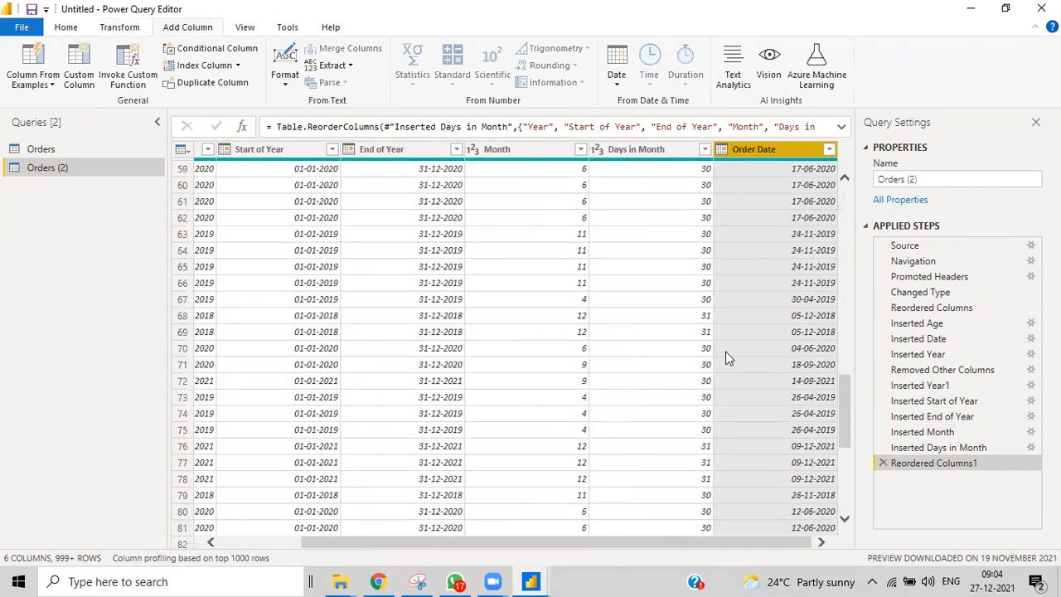
pyautogui.scroll(19, 730, 354)
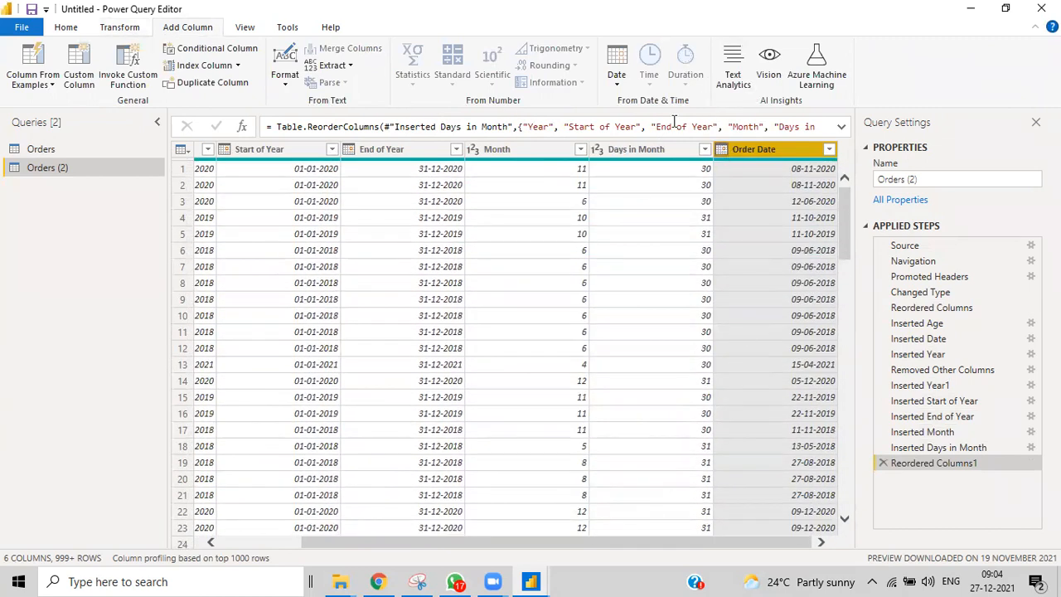
pyautogui.click(616, 79)
pyautogui.moveTo(650, 177)
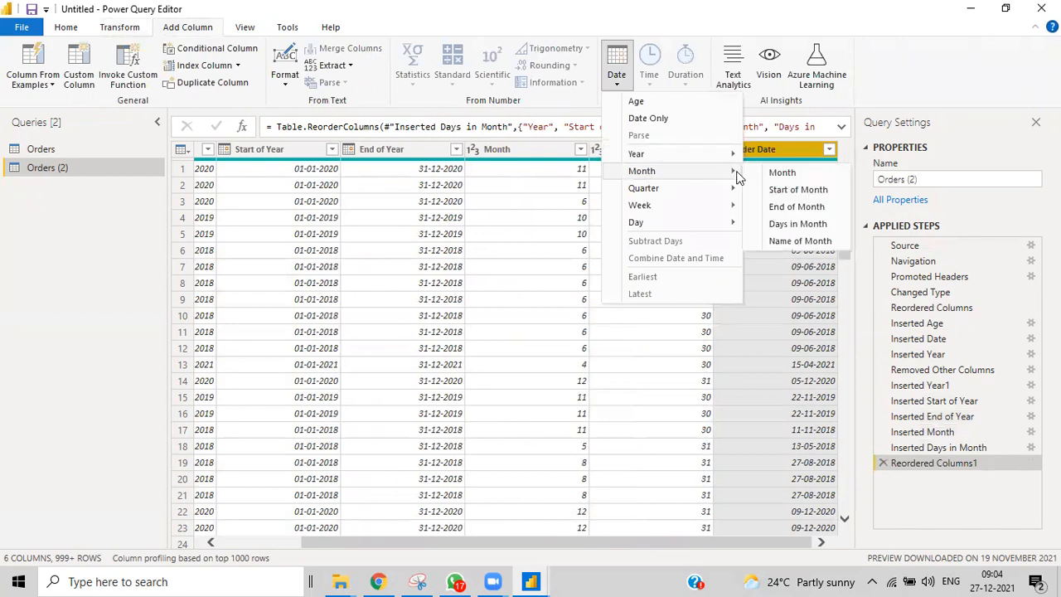
pyautogui.click(780, 207)
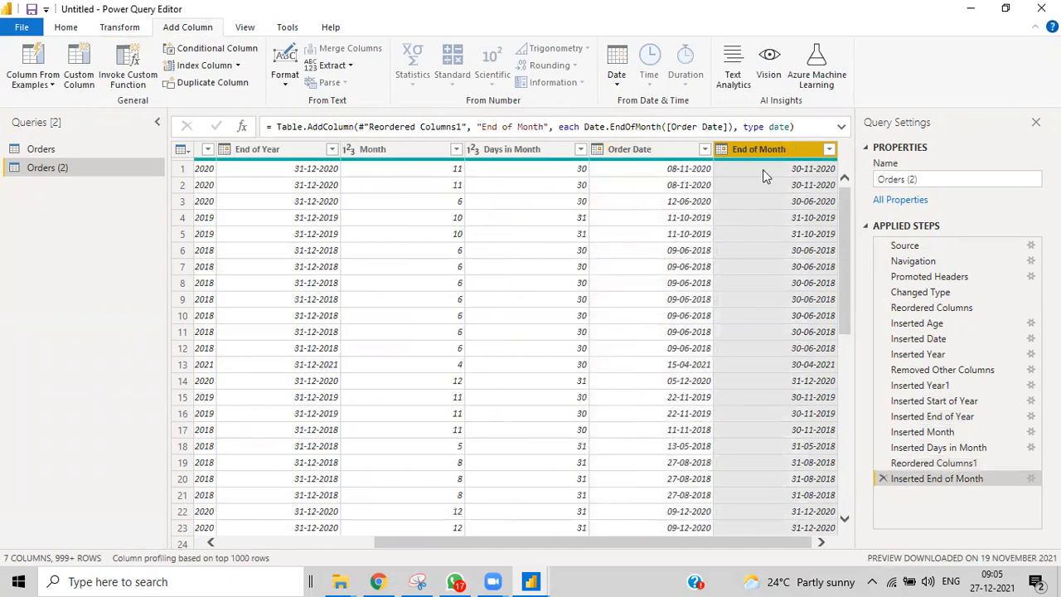
# Add a Start of Month column derived from Order Date in the duplicated query
pyautogui.click(640, 147)
pyautogui.click(616, 79)
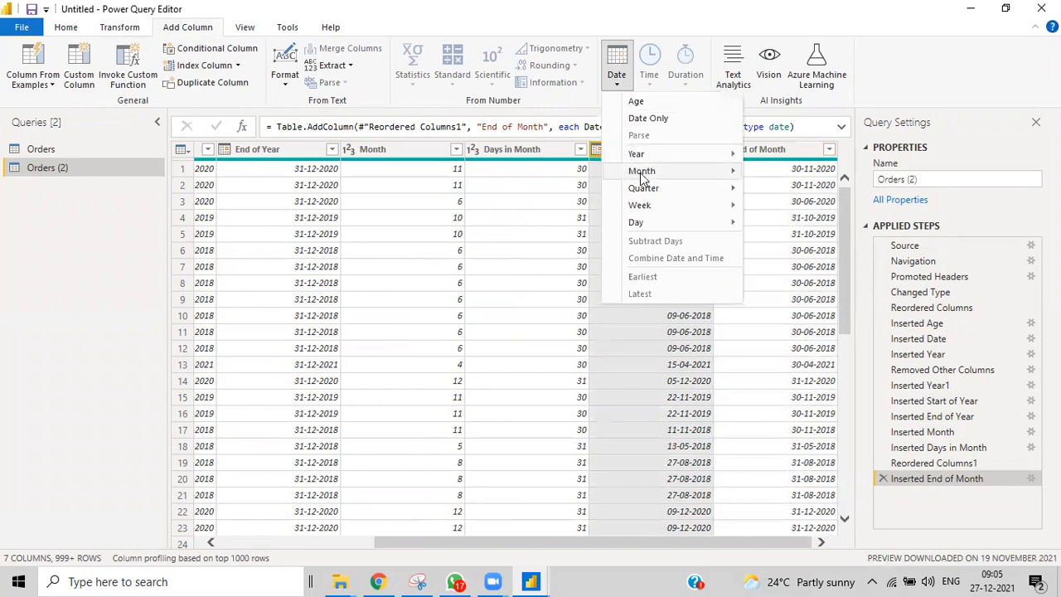
pyautogui.moveTo(668, 176)
pyautogui.click(787, 190)
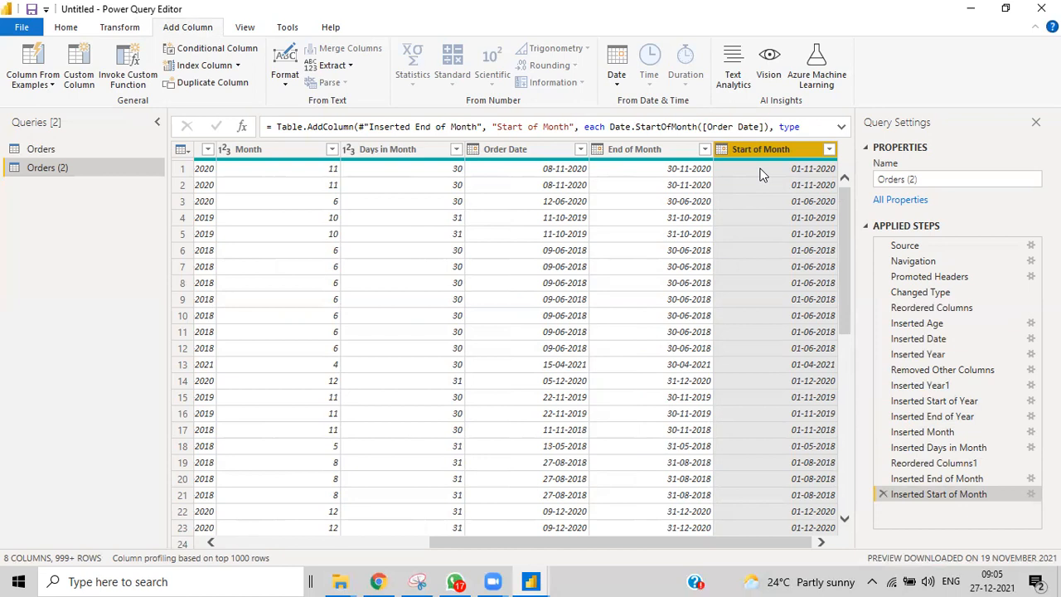
# Add a Name of Month column derived from Order Date in the duplicated query
pyautogui.click(536, 153)
pyautogui.click(617, 78)
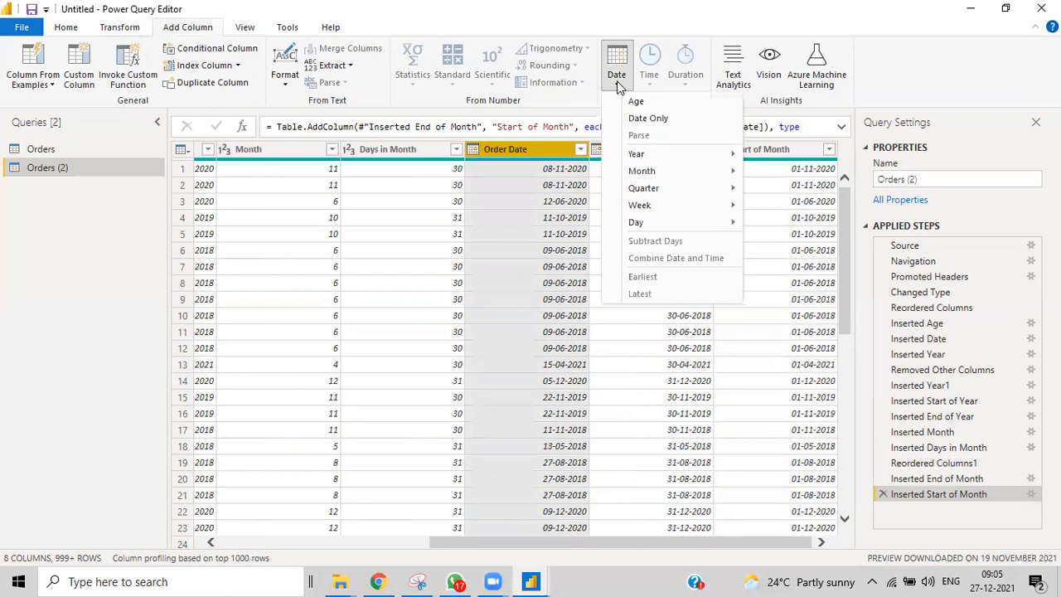
pyautogui.moveTo(637, 188)
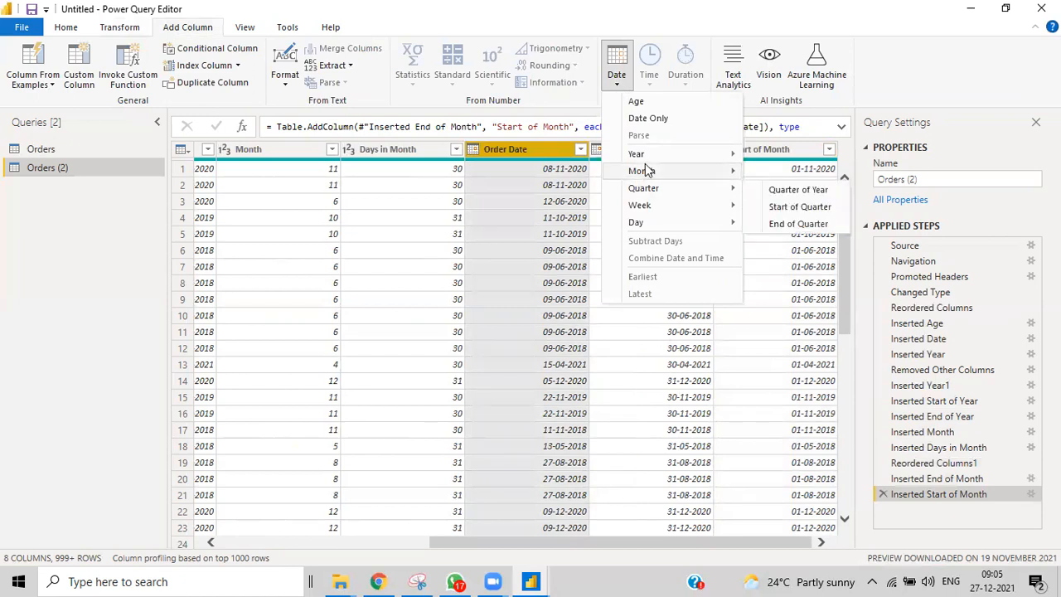
pyautogui.moveTo(675, 170)
pyautogui.click(783, 242)
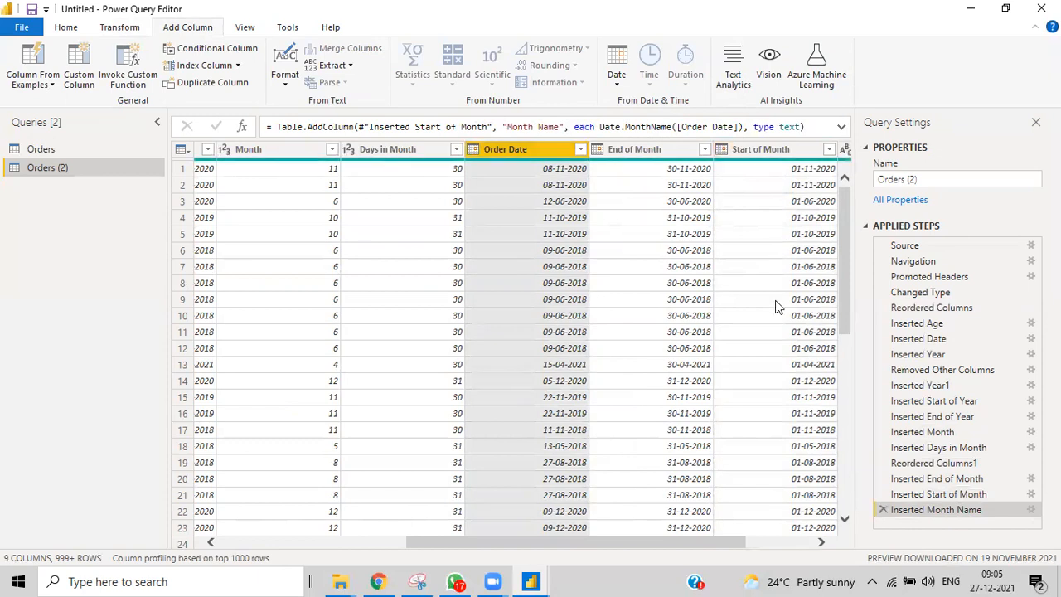
# Add a Quarter of Year column derived from Order Date in the duplicated query
pyautogui.moveTo(670, 536); pyautogui.dragTo(763, 525)
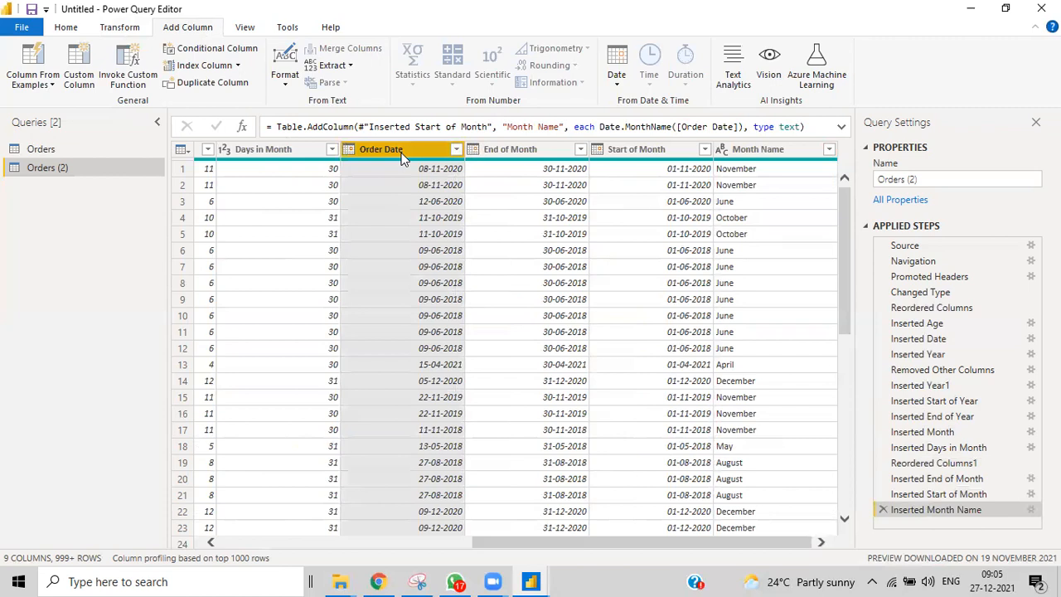
pyautogui.click(616, 76)
pyautogui.moveTo(717, 190)
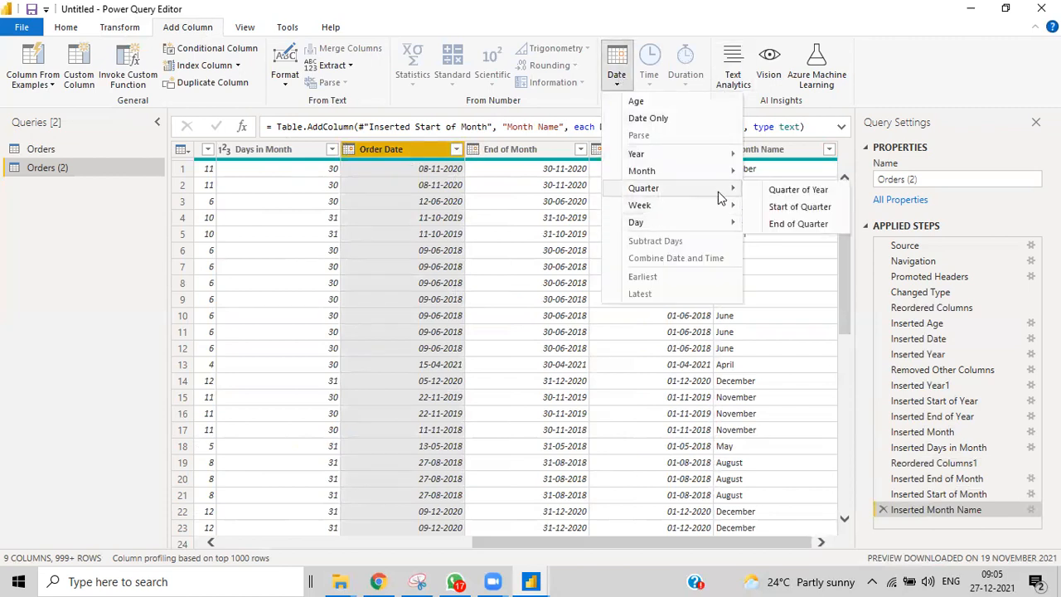
pyautogui.click(799, 190)
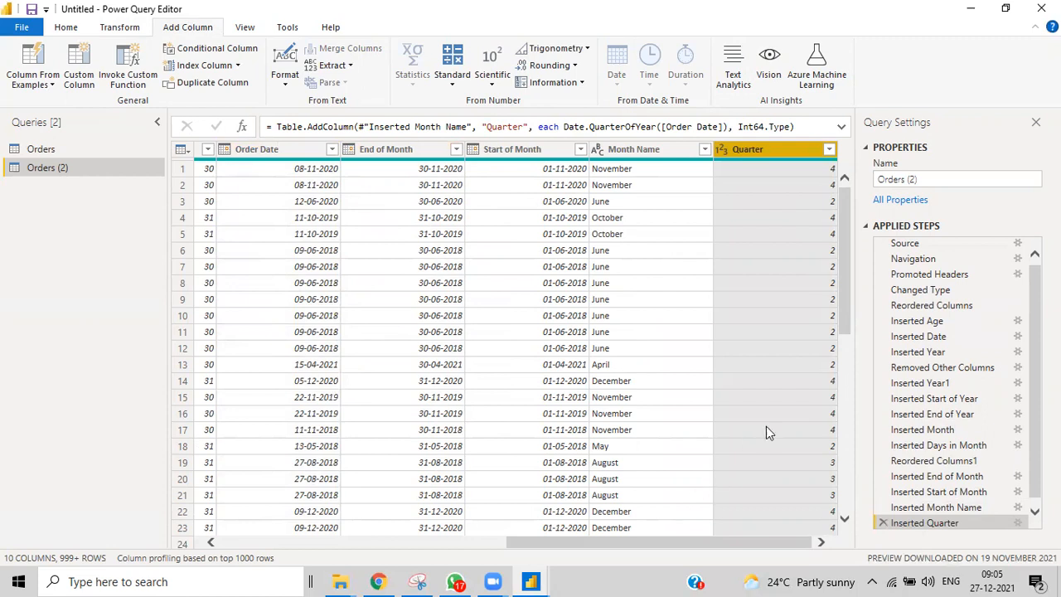
# Add a Start of Quarter column derived from Order Date in the duplicated query
pyautogui.click(261, 150)
pyautogui.click(616, 62)
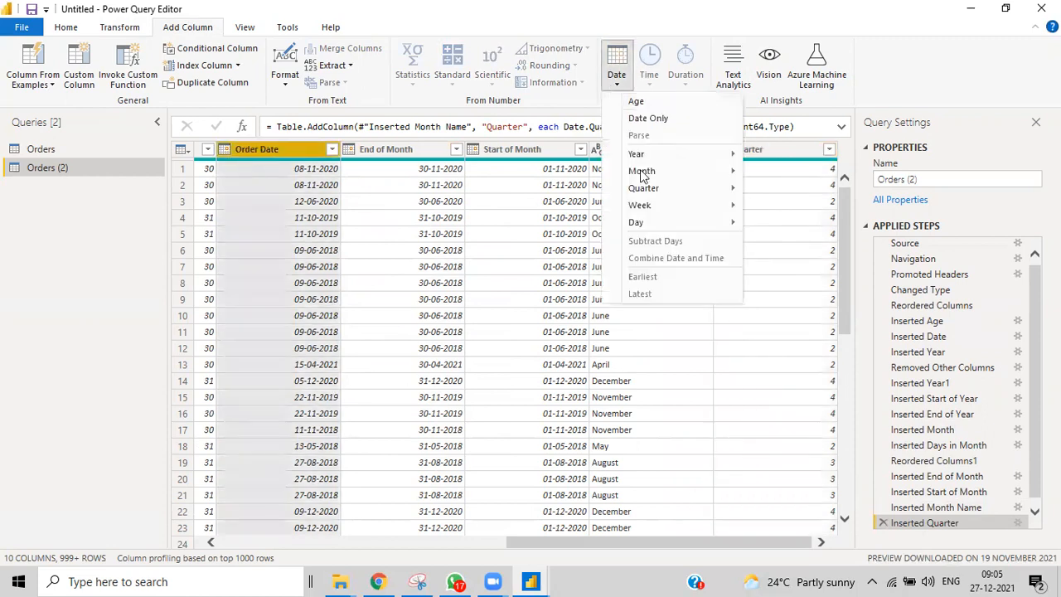
pyautogui.moveTo(667, 189)
pyautogui.click(783, 207)
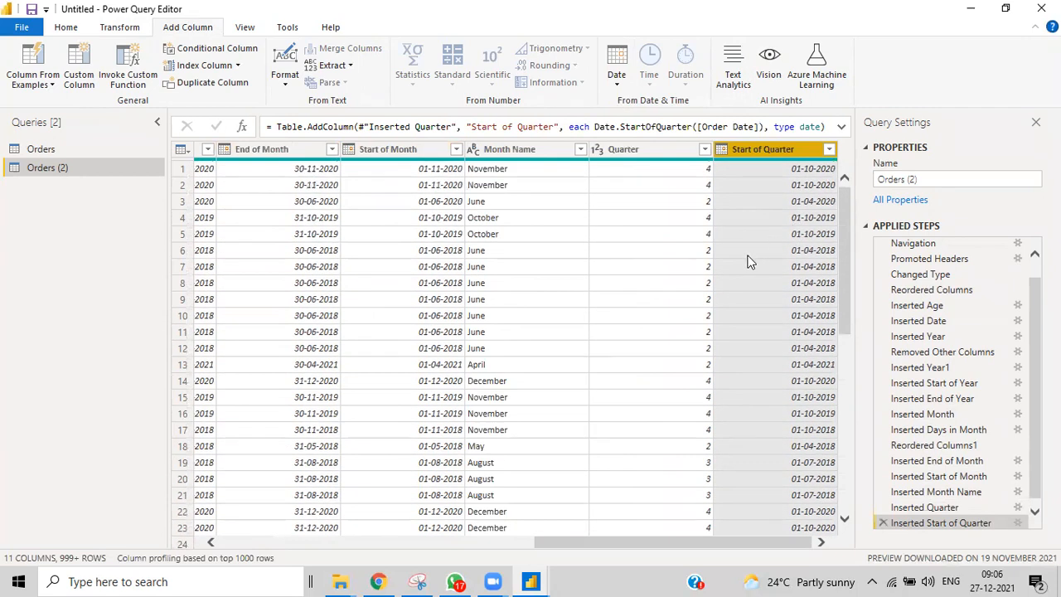
# Move the Order Date column to the end again, after the Start of Quarter column
pyautogui.moveTo(591, 542); pyautogui.dragTo(551, 543)
pyautogui.click(280, 153)
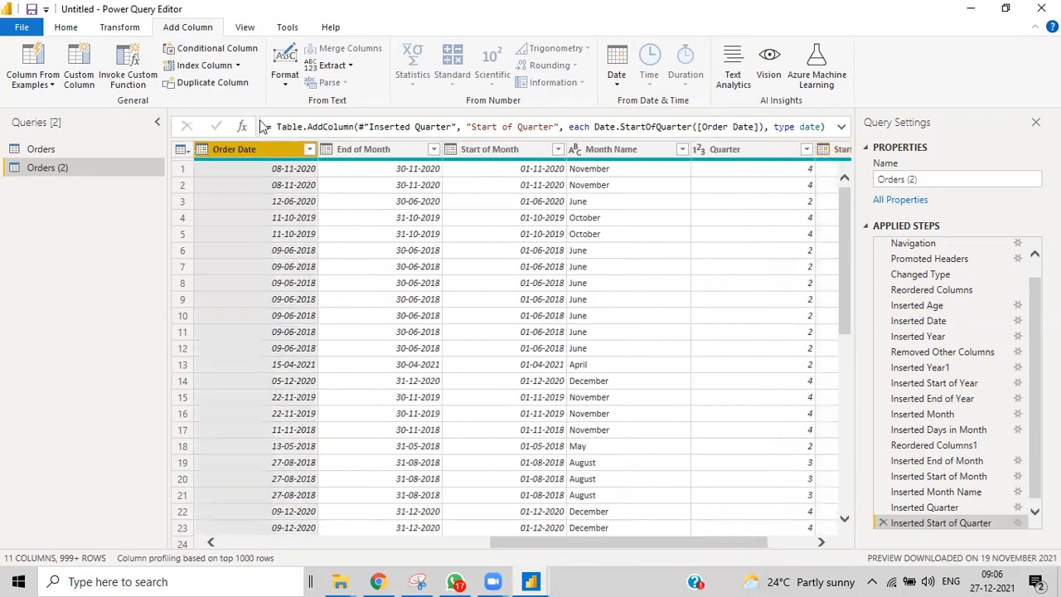
pyautogui.click(117, 31)
pyautogui.click(365, 66)
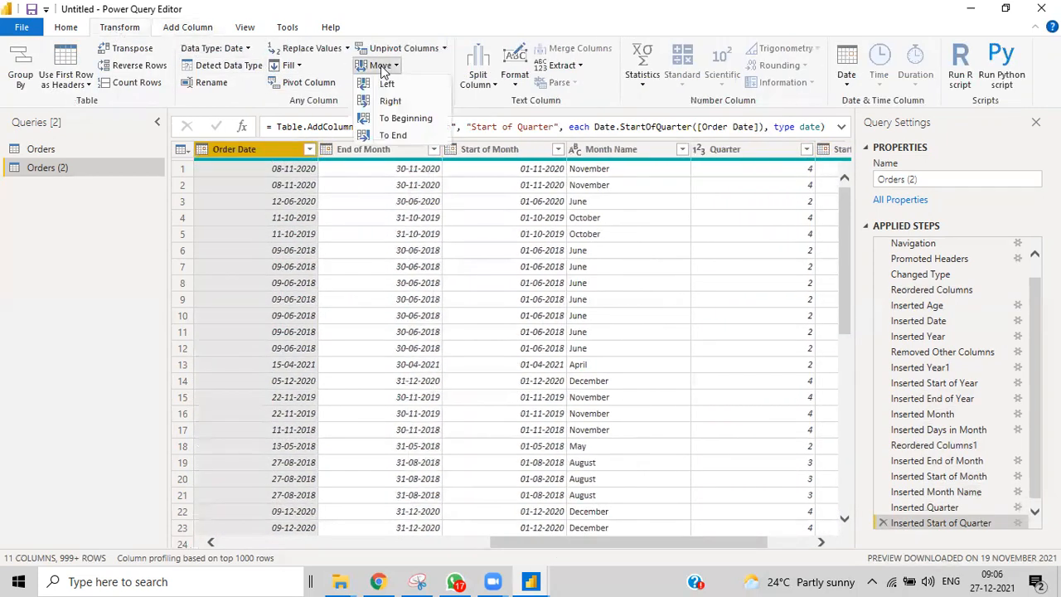
pyautogui.click(396, 117)
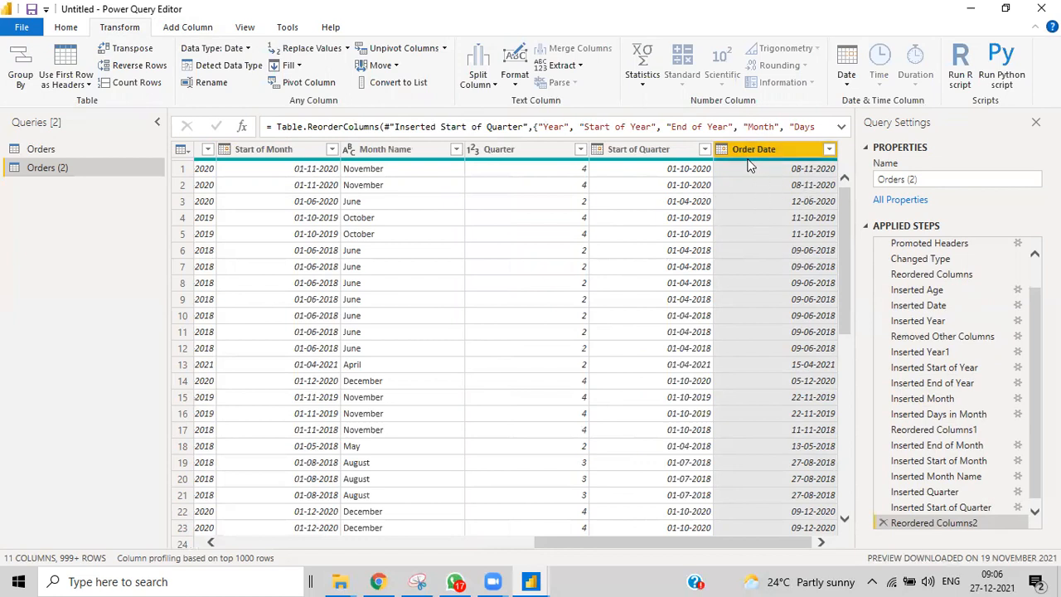
# Add an End of Quarter column derived from Order Date in the duplicated query
pyautogui.click(640, 83)
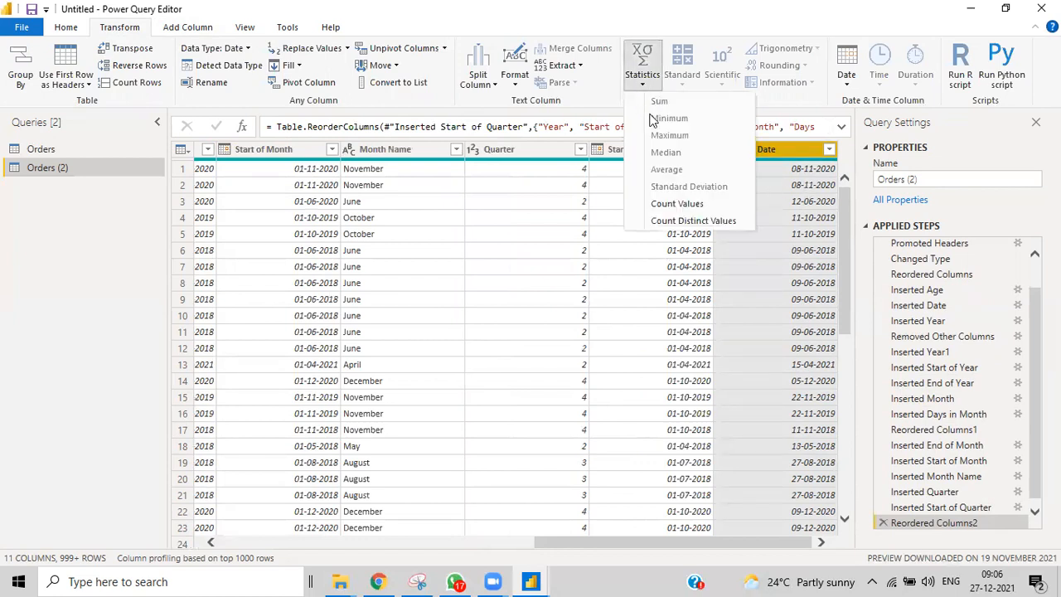
pyautogui.click(199, 28)
pyautogui.click(616, 70)
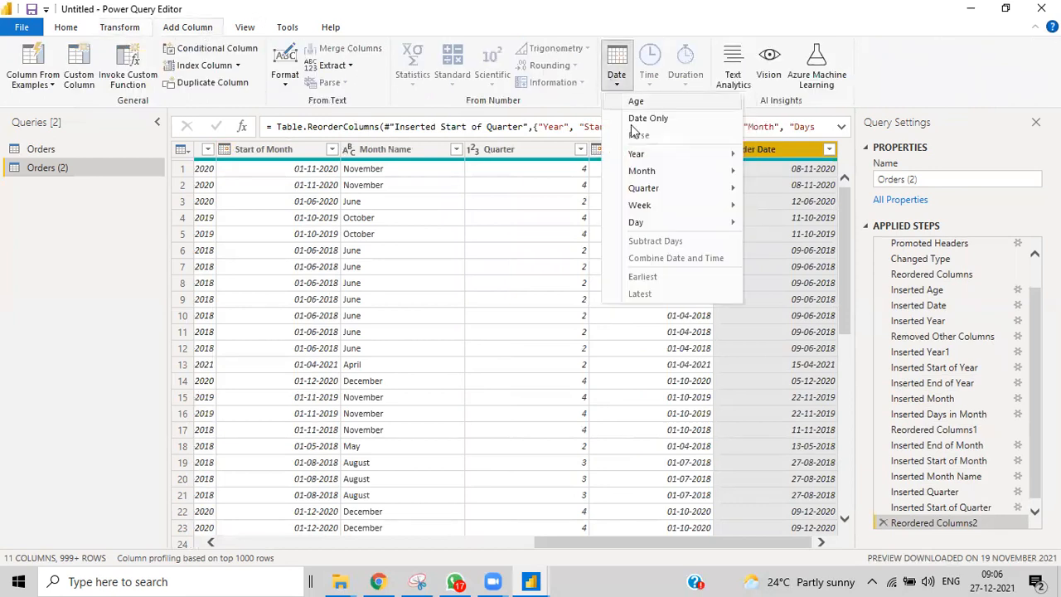
pyautogui.moveTo(708, 194)
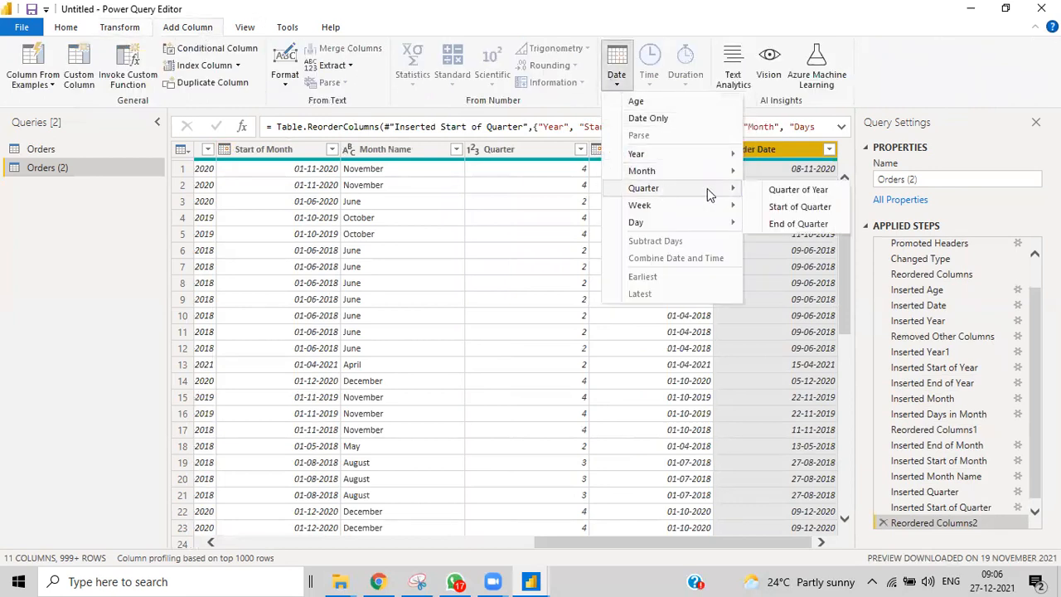
pyautogui.click(802, 225)
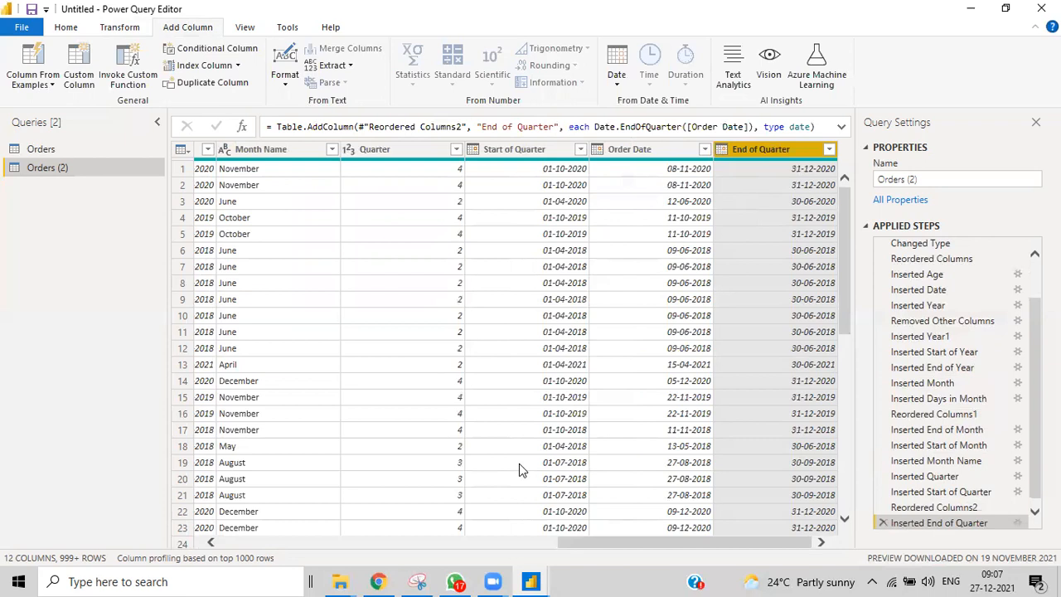
pyautogui.click(613, 86)
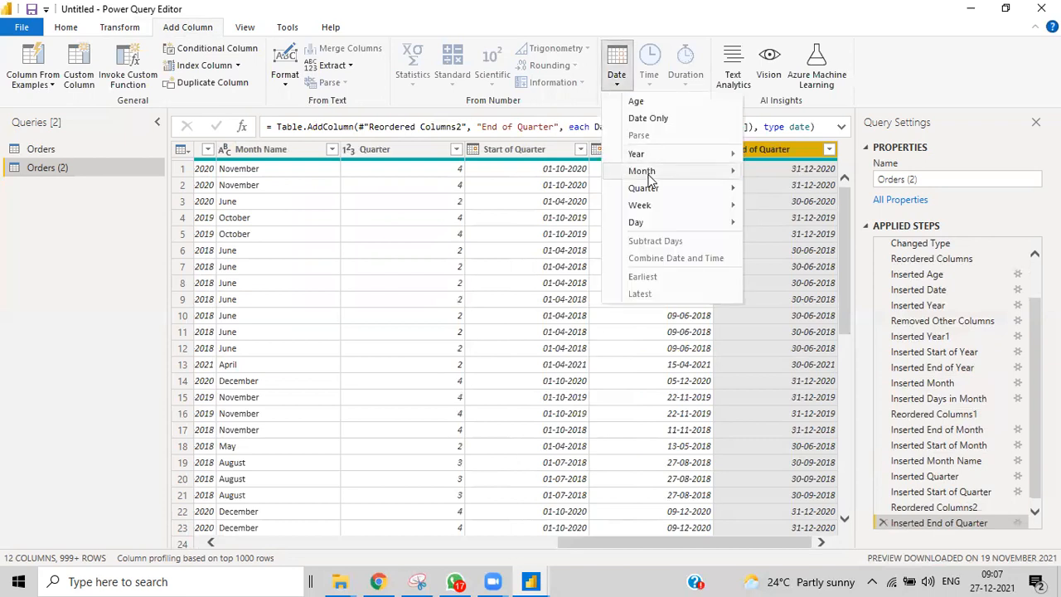
pyautogui.moveTo(652, 212)
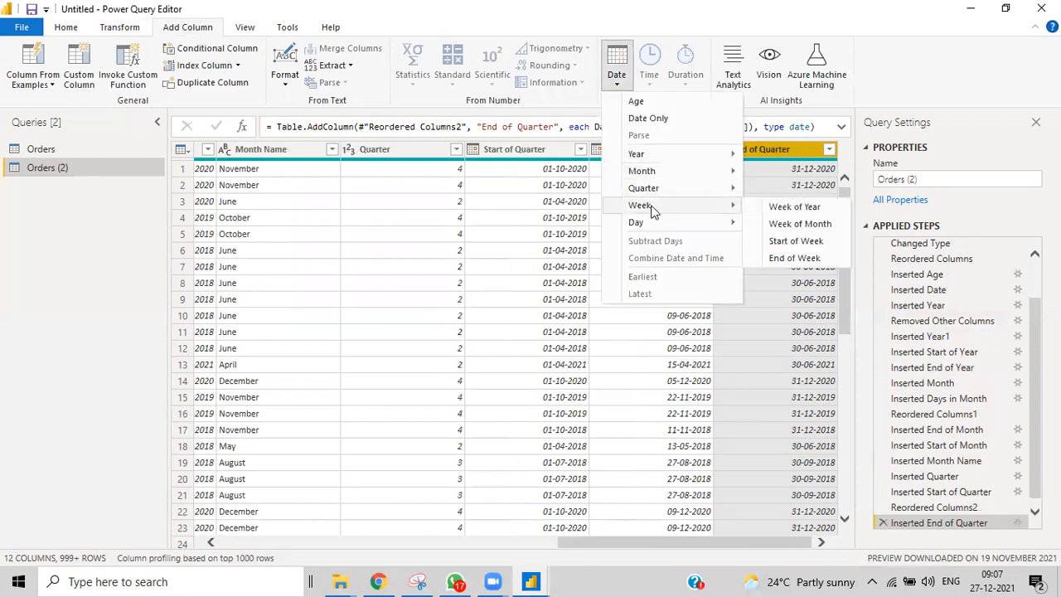
pyautogui.click(783, 207)
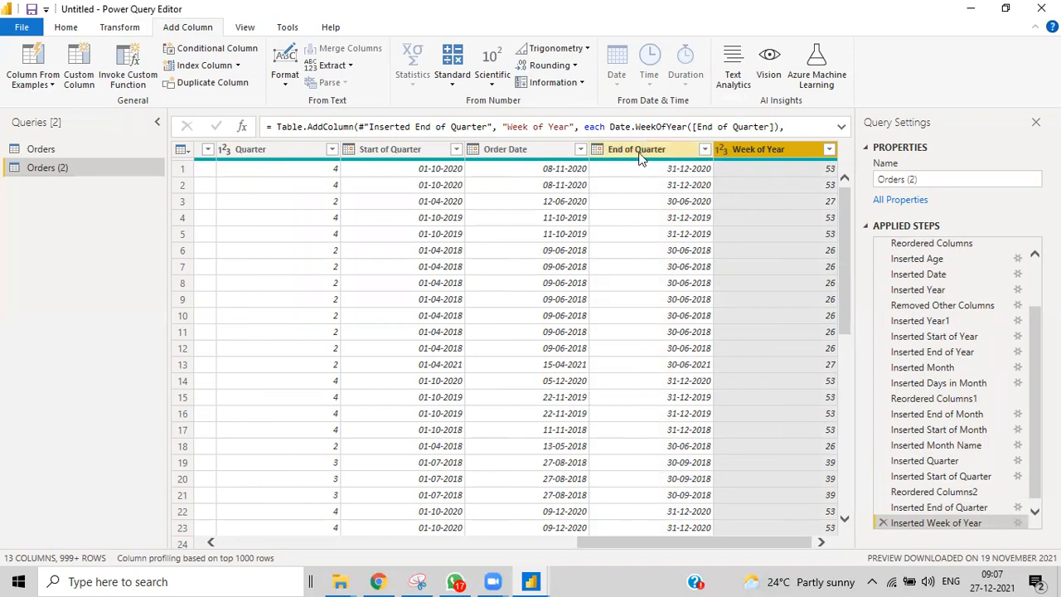
pyautogui.click(508, 149)
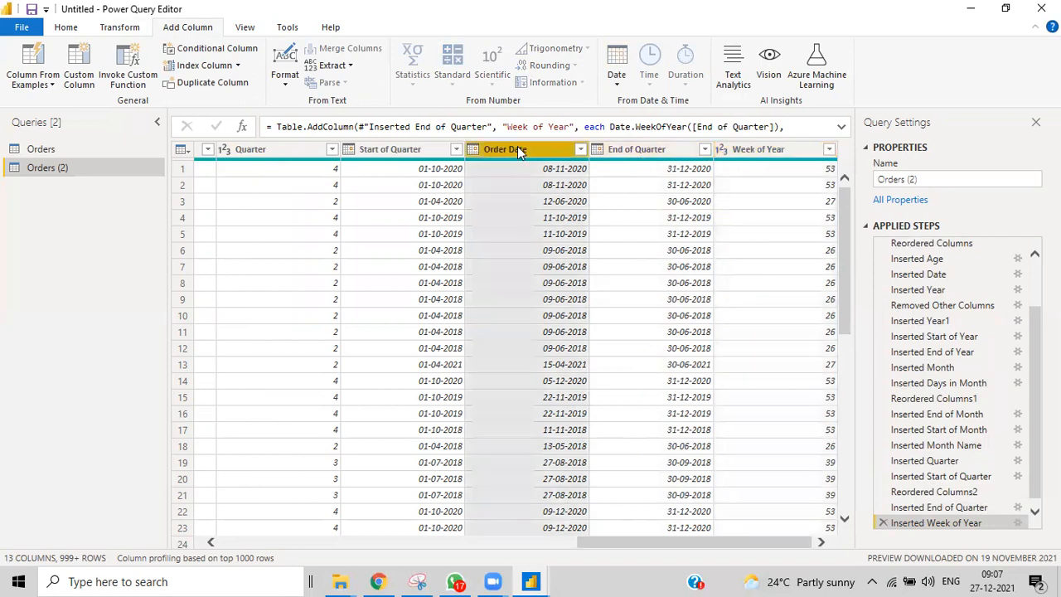
pyautogui.click(882, 523)
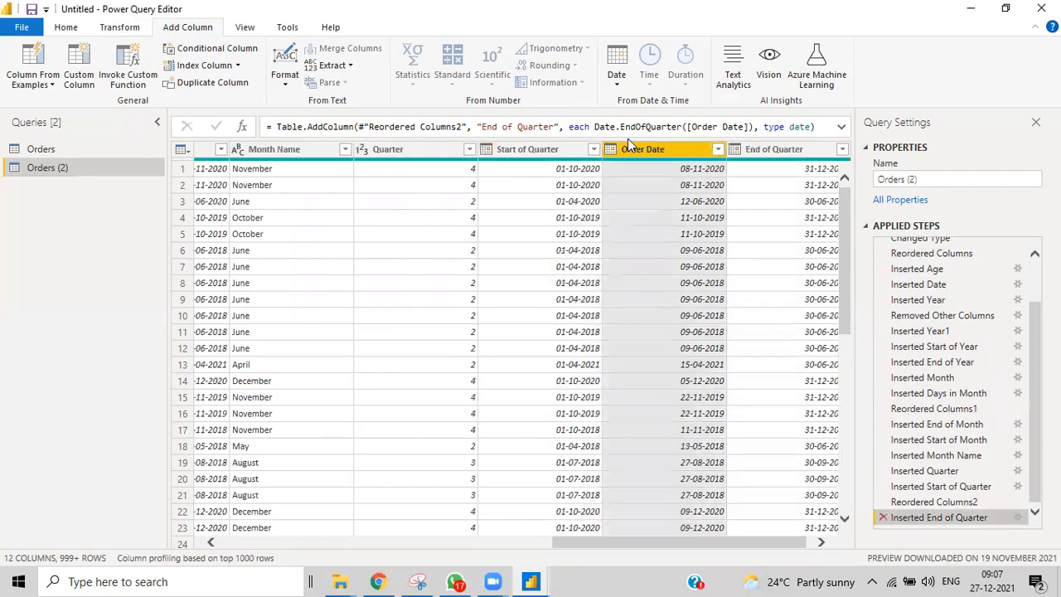
# Add a Week of Year column derived from Order Date in the duplicated query
pyautogui.click(616, 65)
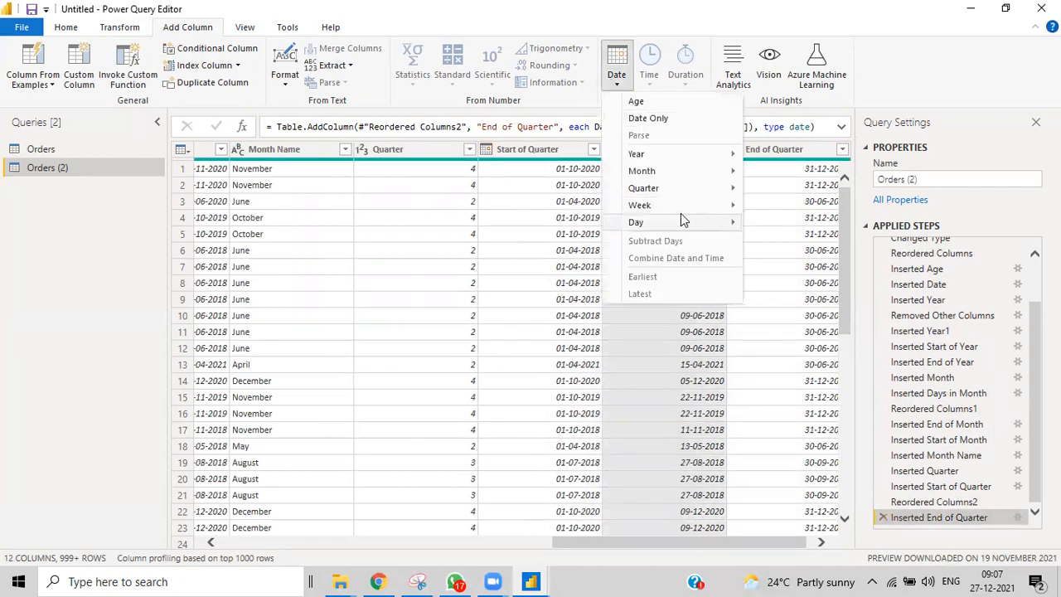
pyautogui.moveTo(682, 207)
pyautogui.click(788, 207)
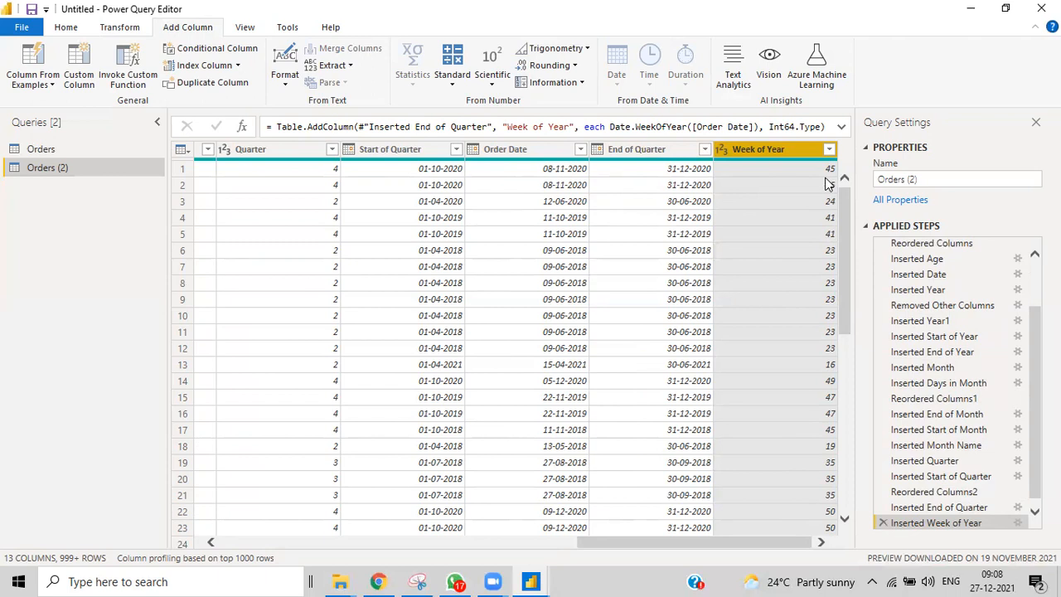
# Add a Week of Month column derived from Order Date in the duplicated query
pyautogui.click(536, 147)
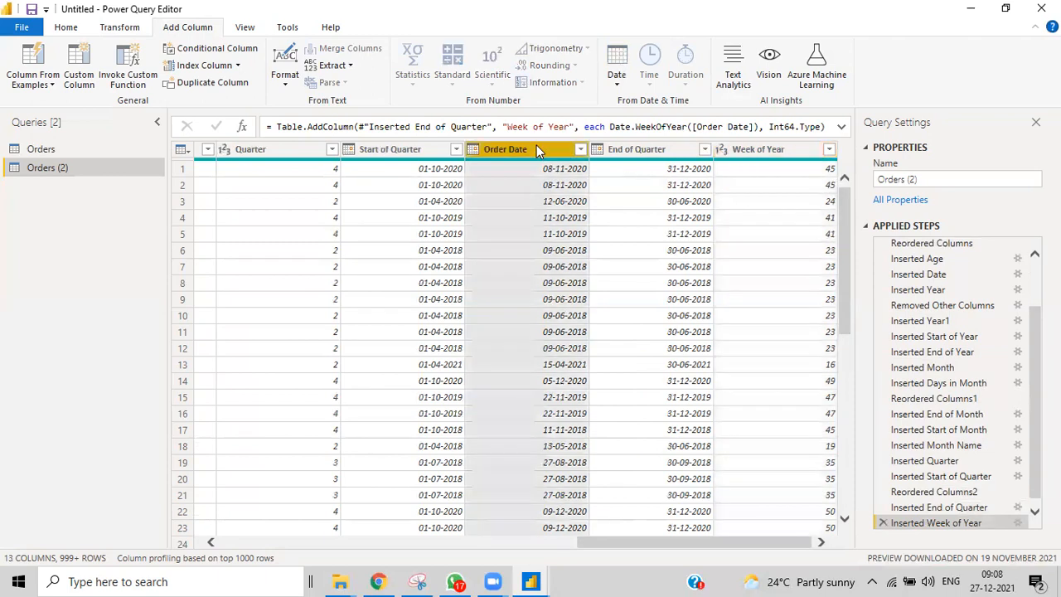
pyautogui.click(614, 79)
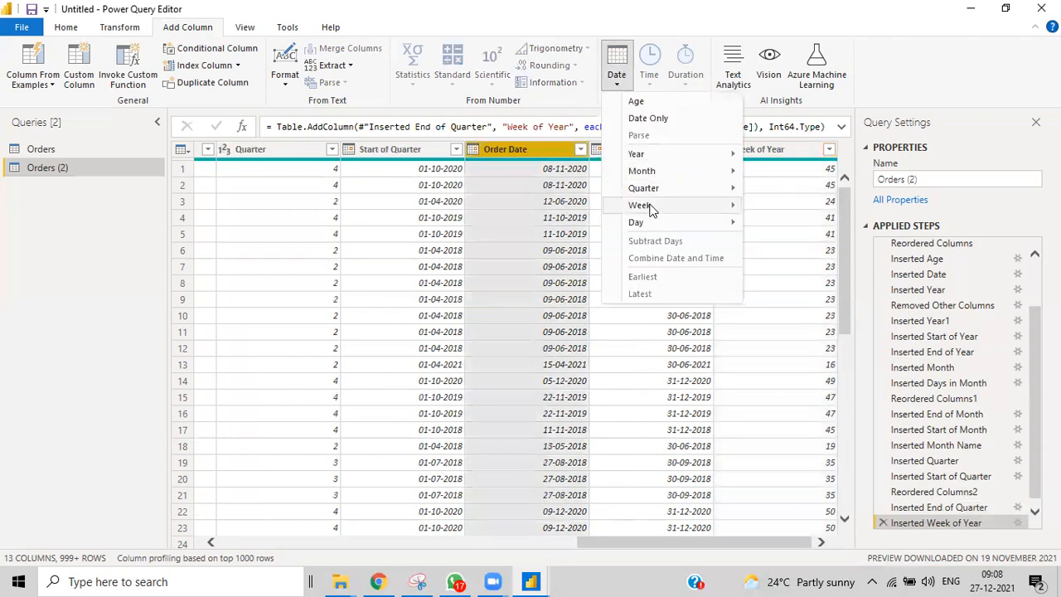
pyautogui.moveTo(648, 206)
pyautogui.click(791, 224)
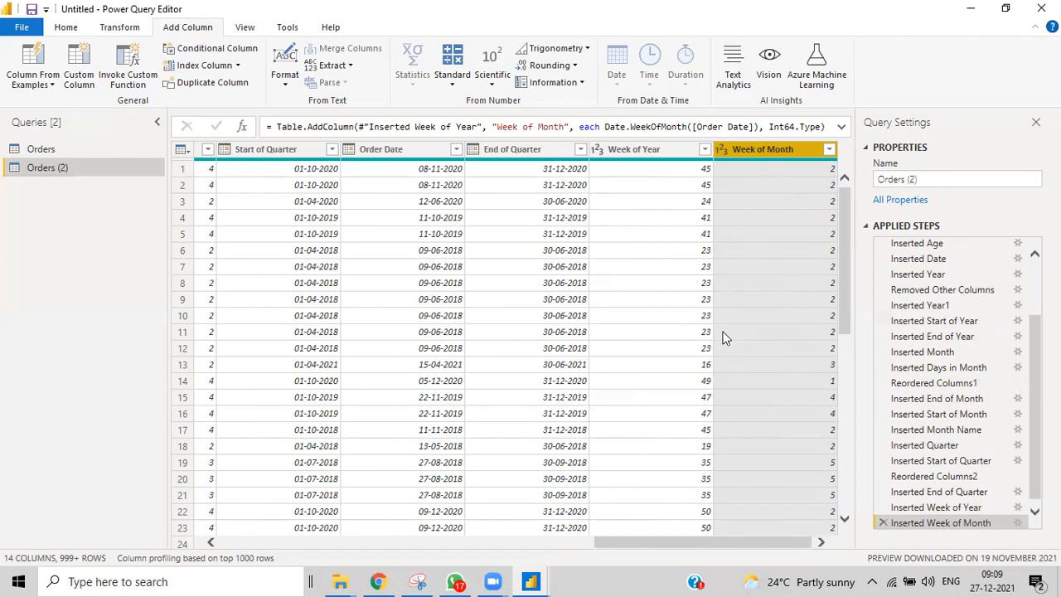
# Add a Start of Week column derived from Order Date in the duplicated query
pyautogui.click(407, 148)
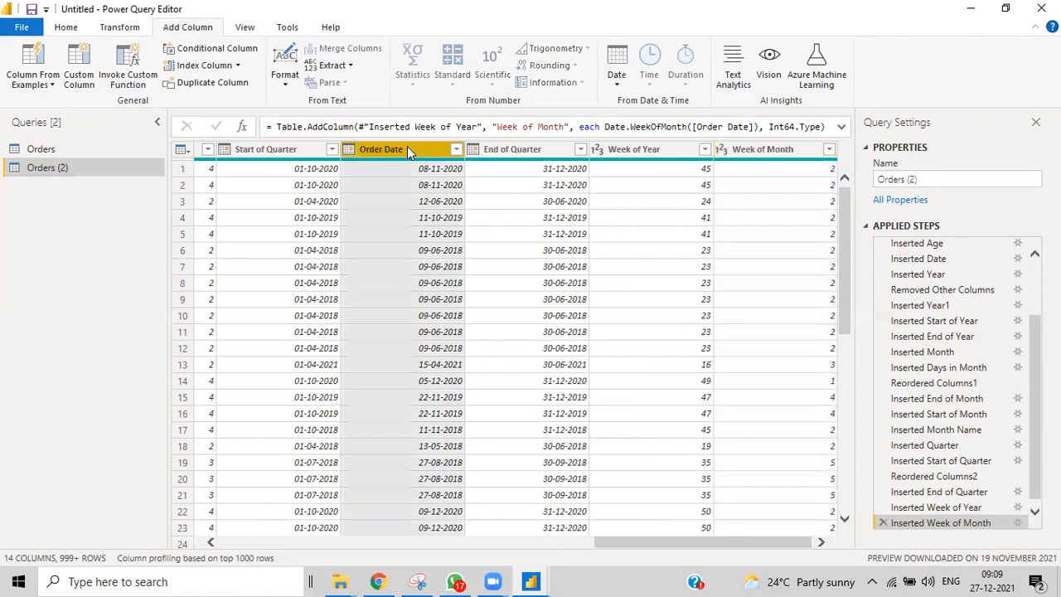
pyautogui.click(617, 83)
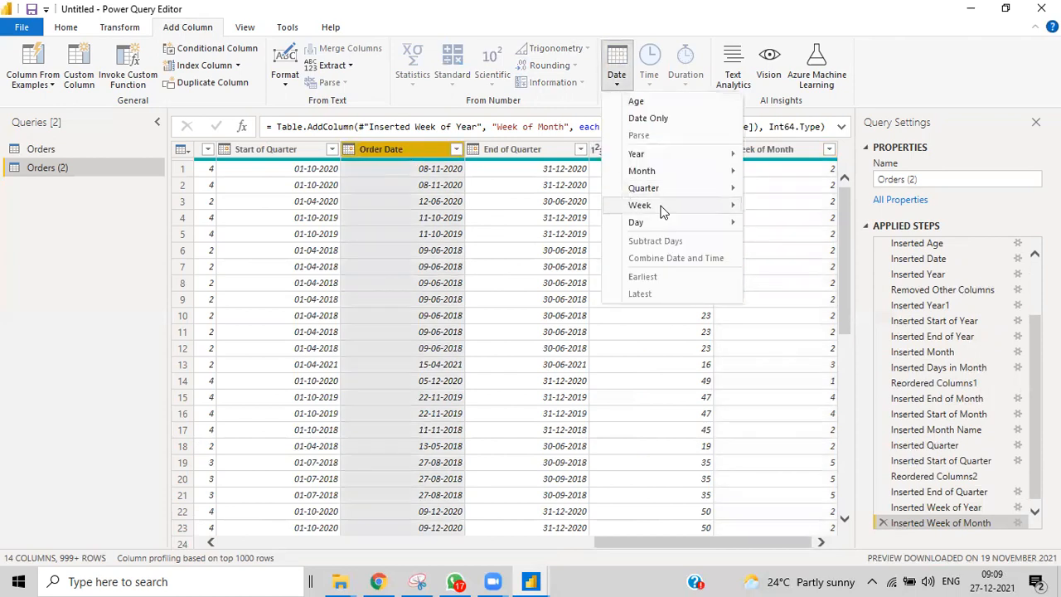
pyautogui.moveTo(663, 208)
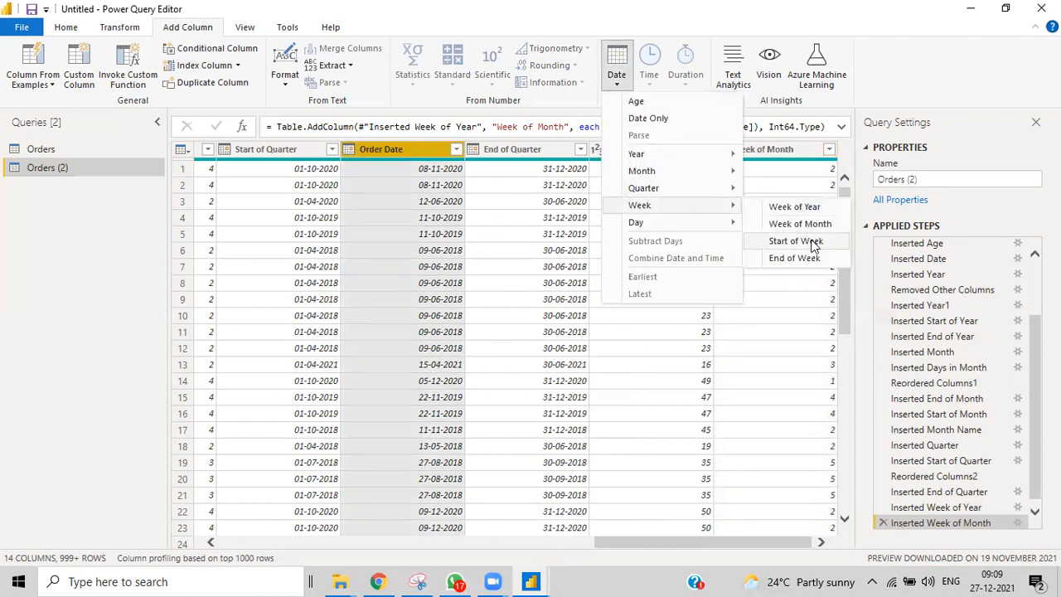
pyautogui.click(769, 246)
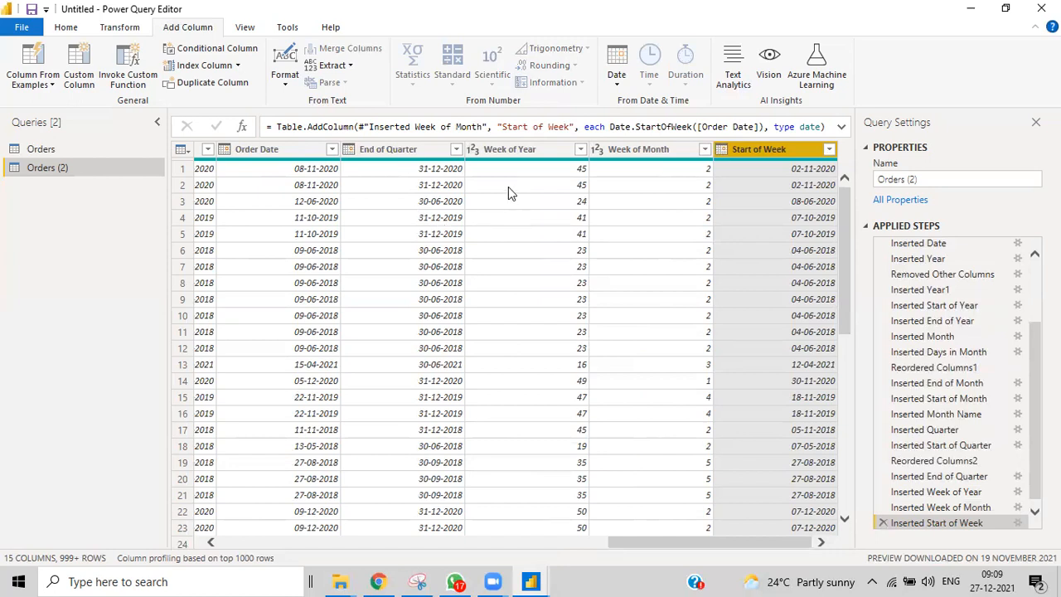
# Add a second Start of Week column derived from Order Date in the duplicated query
pyautogui.click(274, 147)
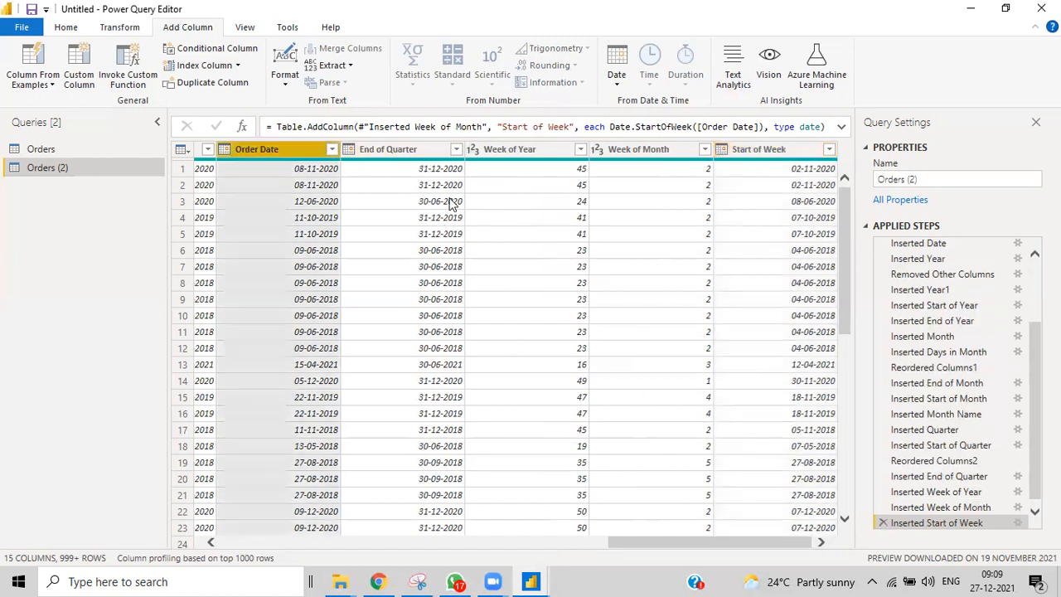
pyautogui.click(614, 81)
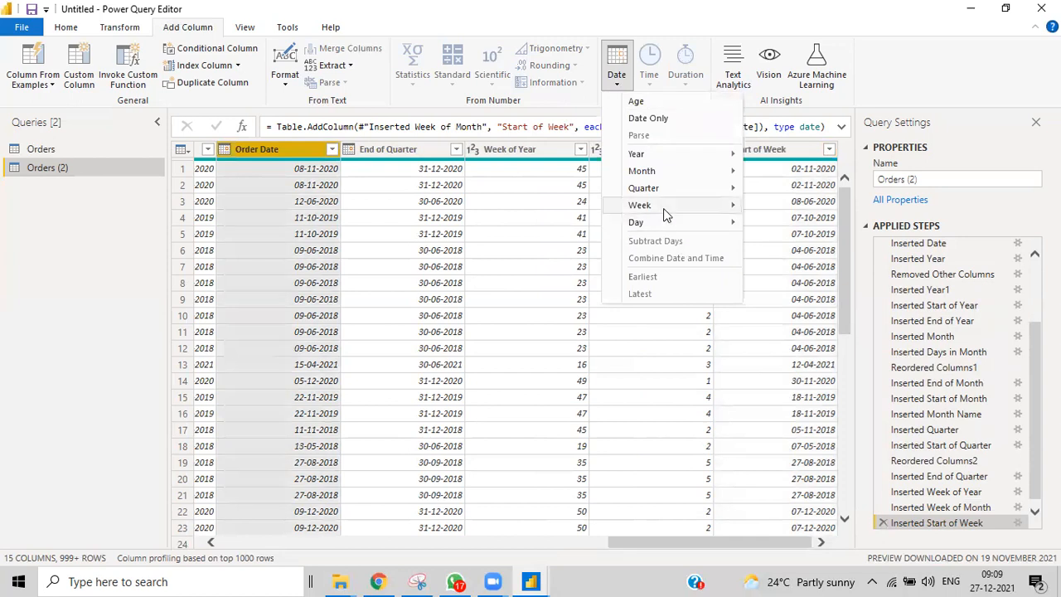
pyautogui.moveTo(667, 207)
pyautogui.click(780, 236)
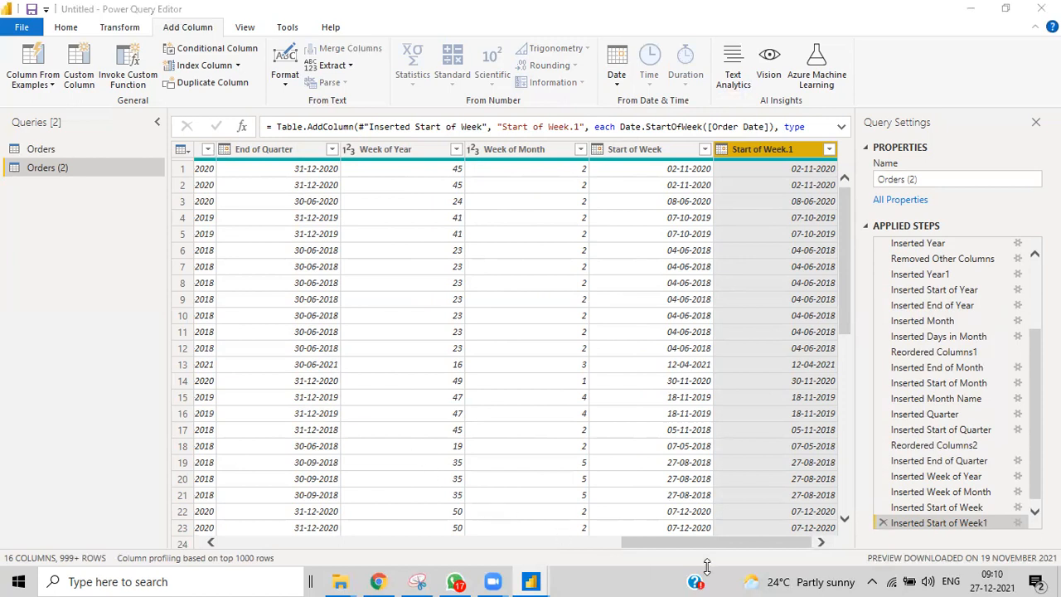
# Move the Order Date column to the end, after the second Start of Week column
pyautogui.moveTo(658, 541); pyautogui.dragTo(605, 548)
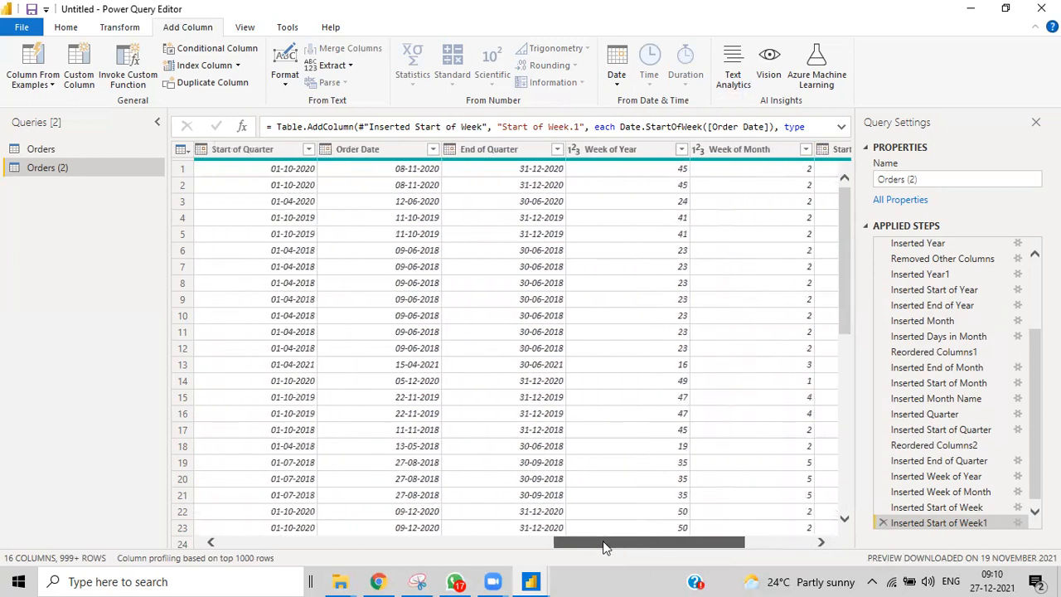
pyautogui.click(362, 145)
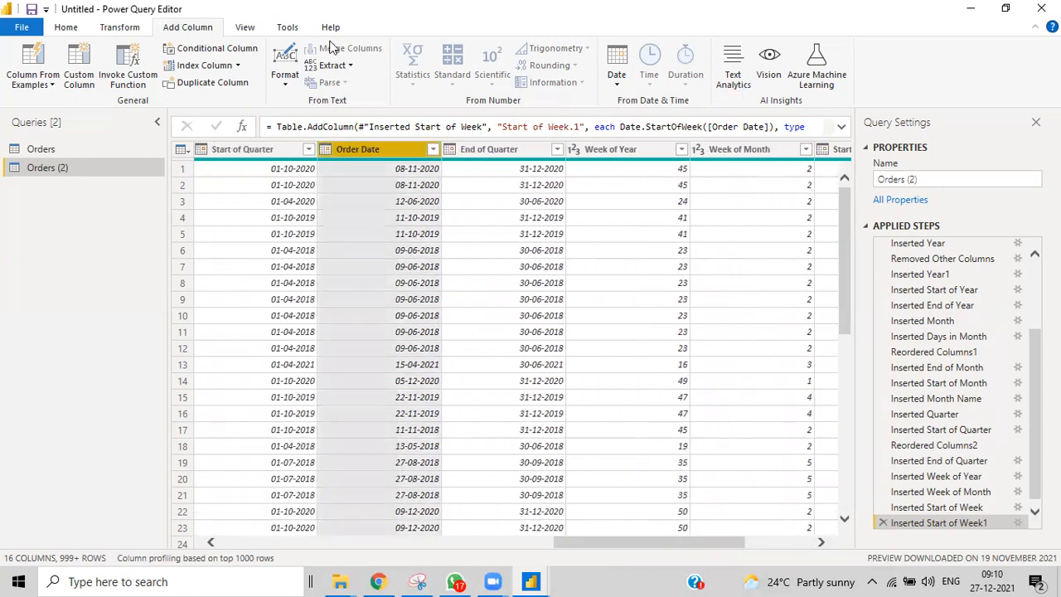
pyautogui.click(126, 33)
pyautogui.click(397, 68)
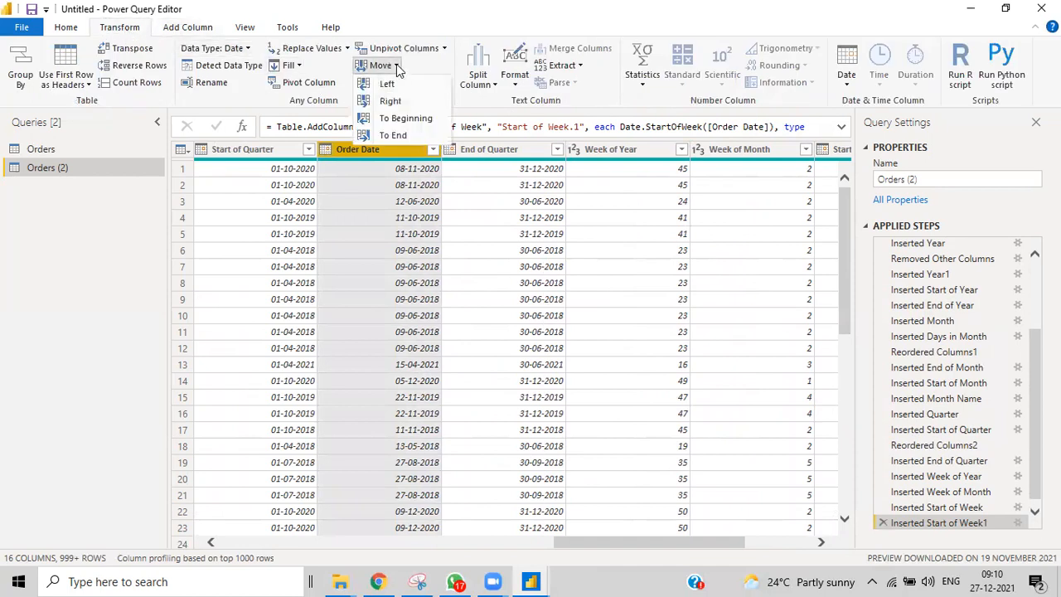
pyautogui.click(403, 136)
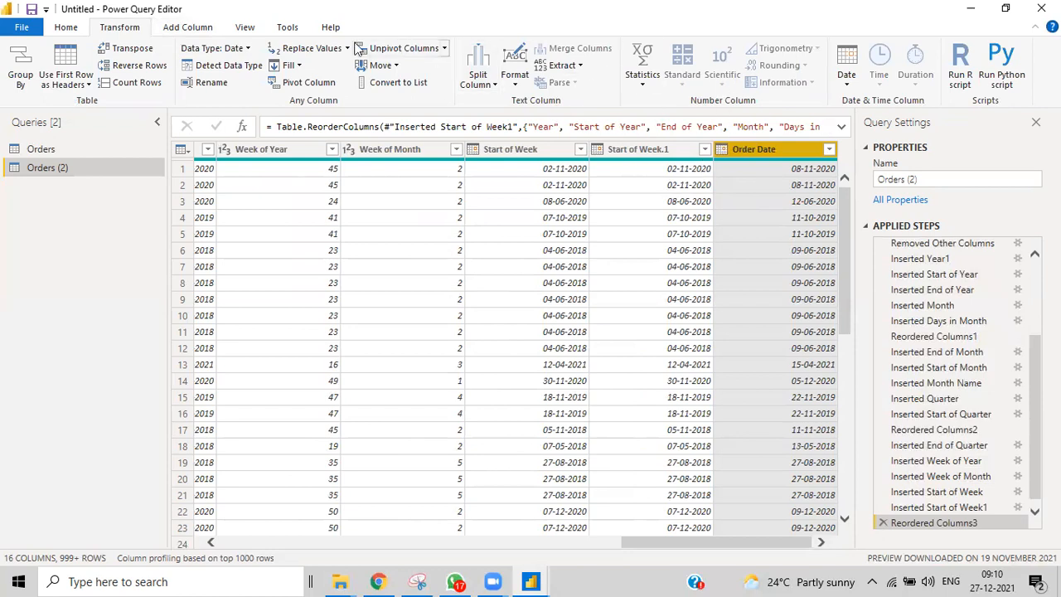
# Add an End of Week column derived from Order Date in the duplicated query
pyautogui.click(203, 30)
pyautogui.click(615, 86)
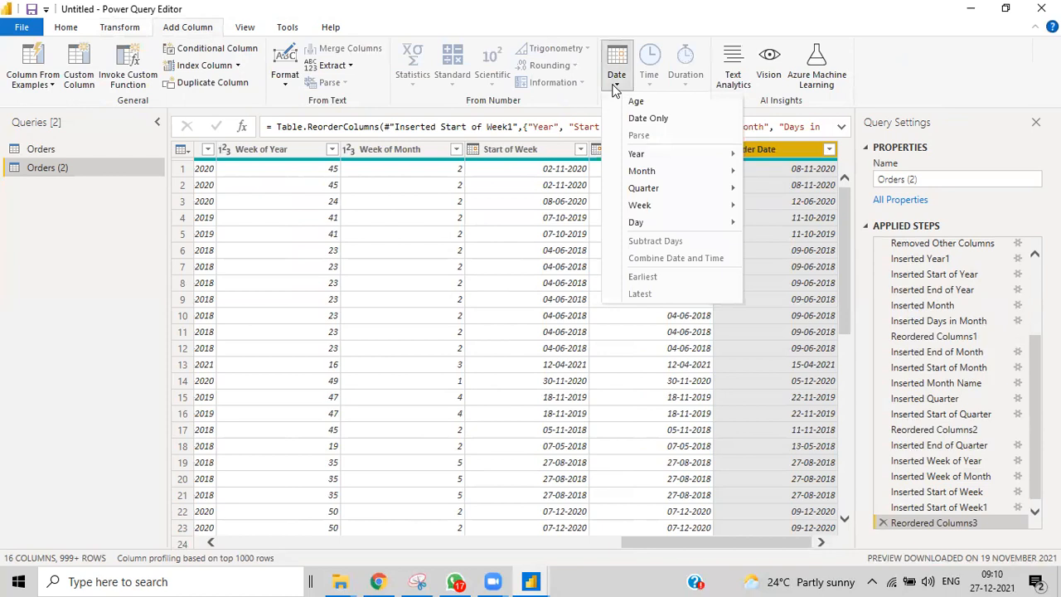
pyautogui.moveTo(660, 208)
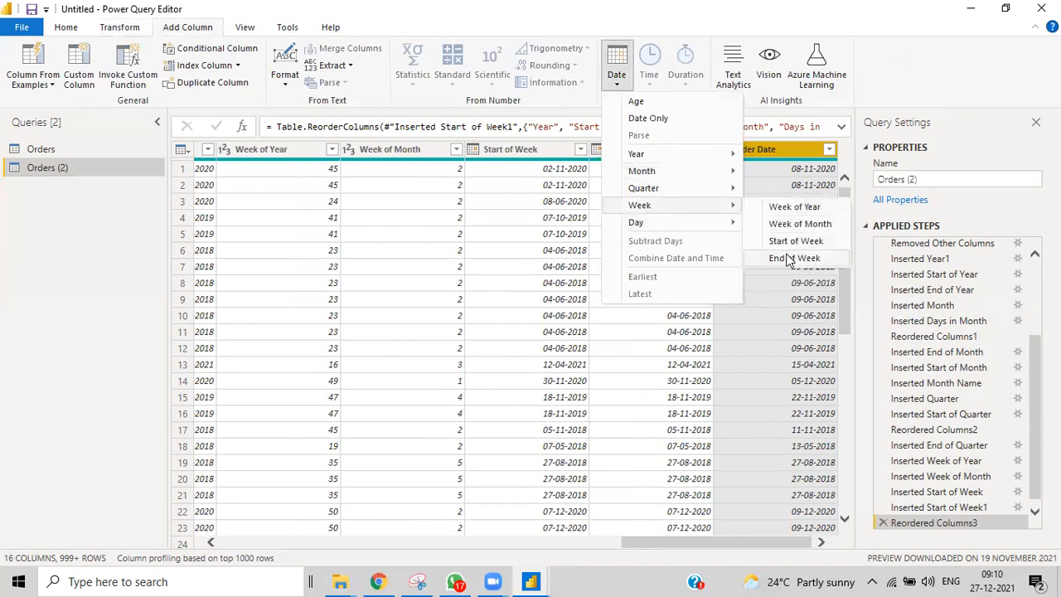
pyautogui.click(788, 259)
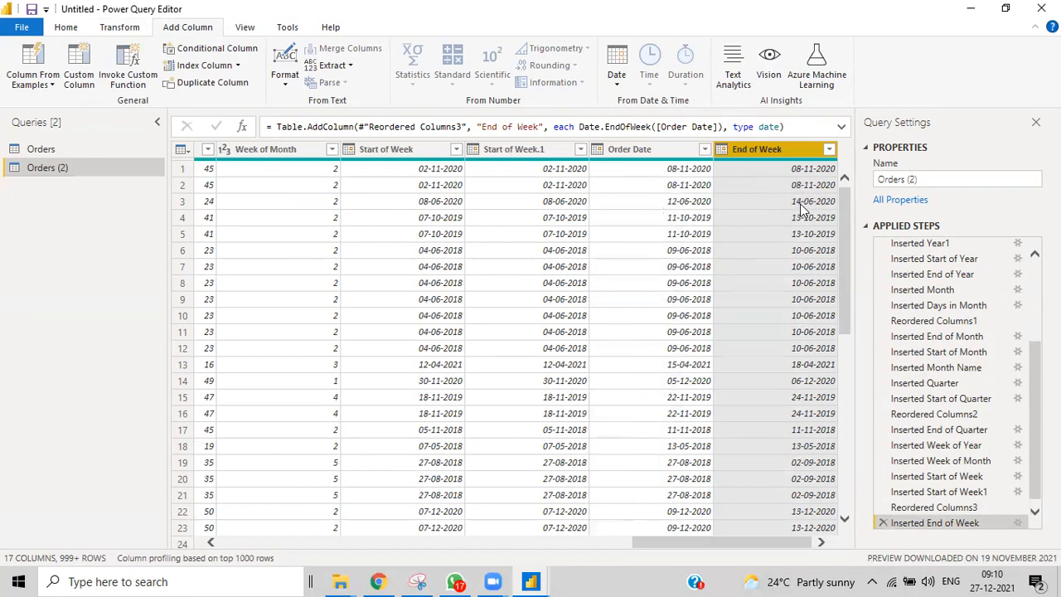
# Add a Day column derived from Order Date in the duplicated query
pyautogui.click(638, 150)
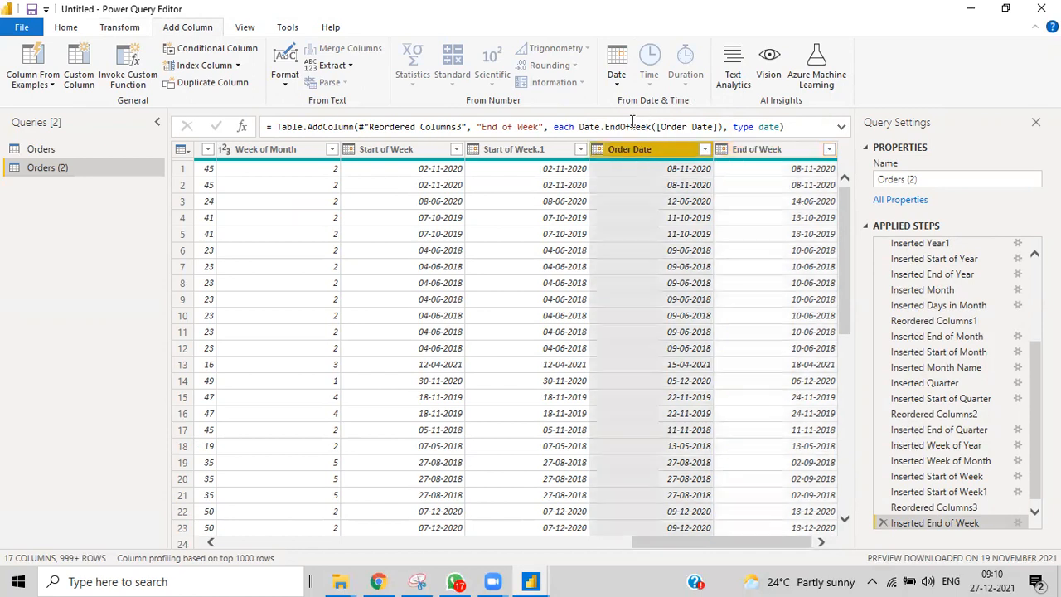
pyautogui.click(614, 92)
pyautogui.moveTo(669, 204)
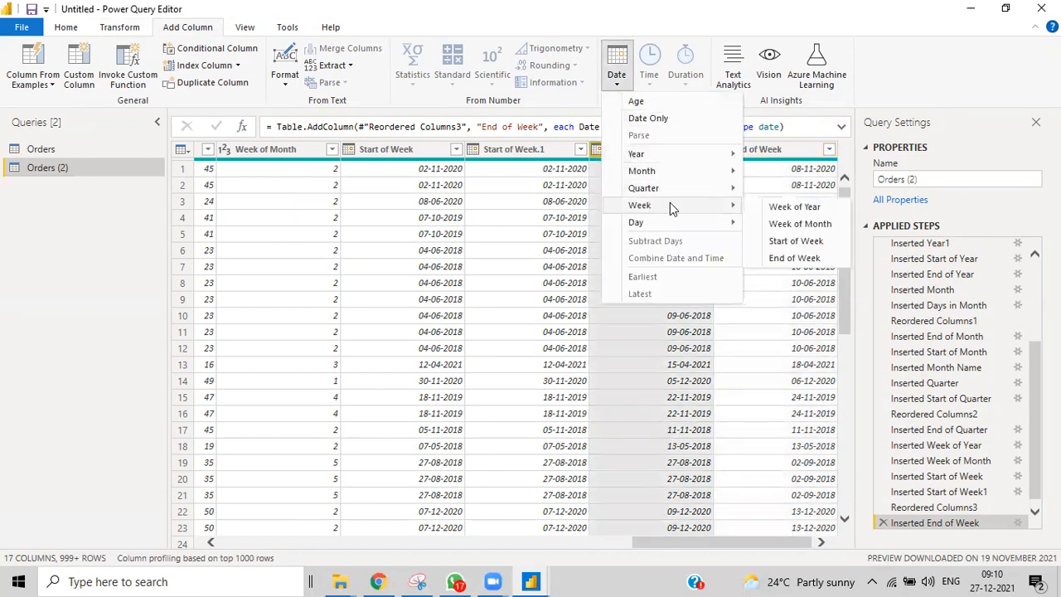
pyautogui.moveTo(682, 222)
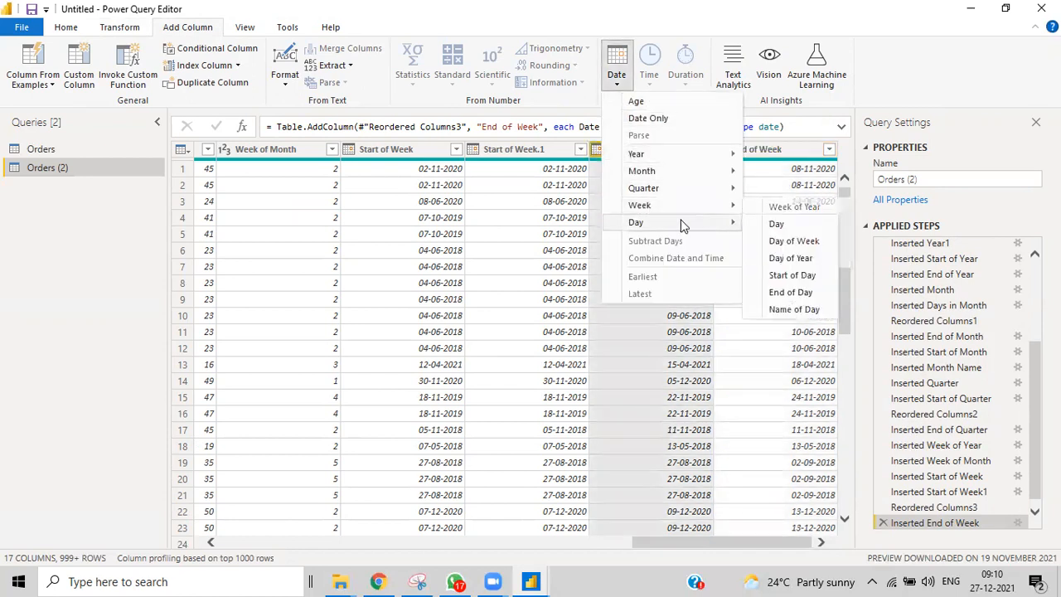
pyautogui.click(776, 223)
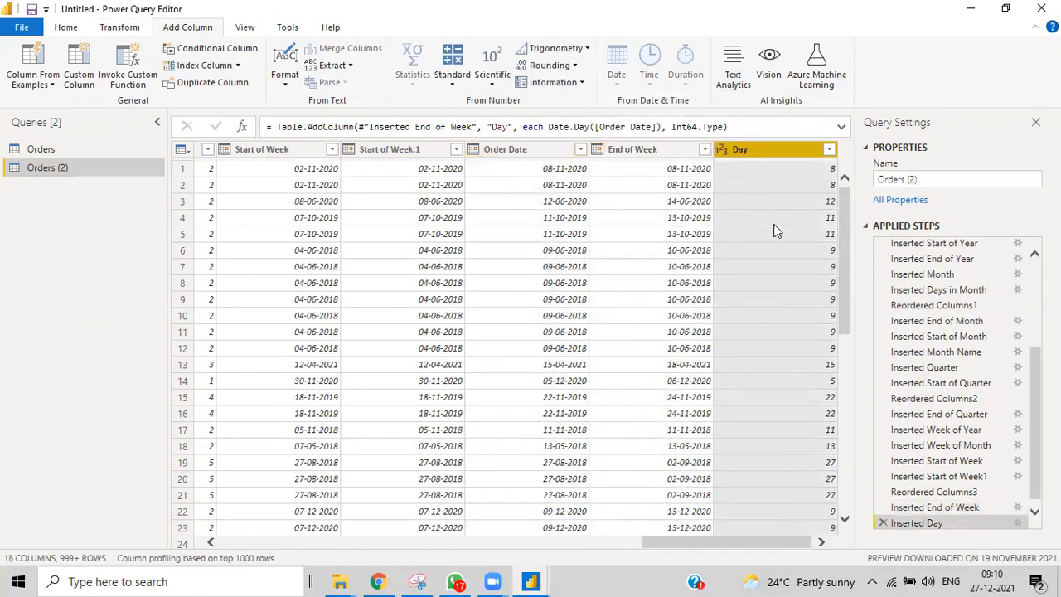
# Try a Day of Week column derived from the End of Week column, and remove that applied step
pyautogui.click(655, 159)
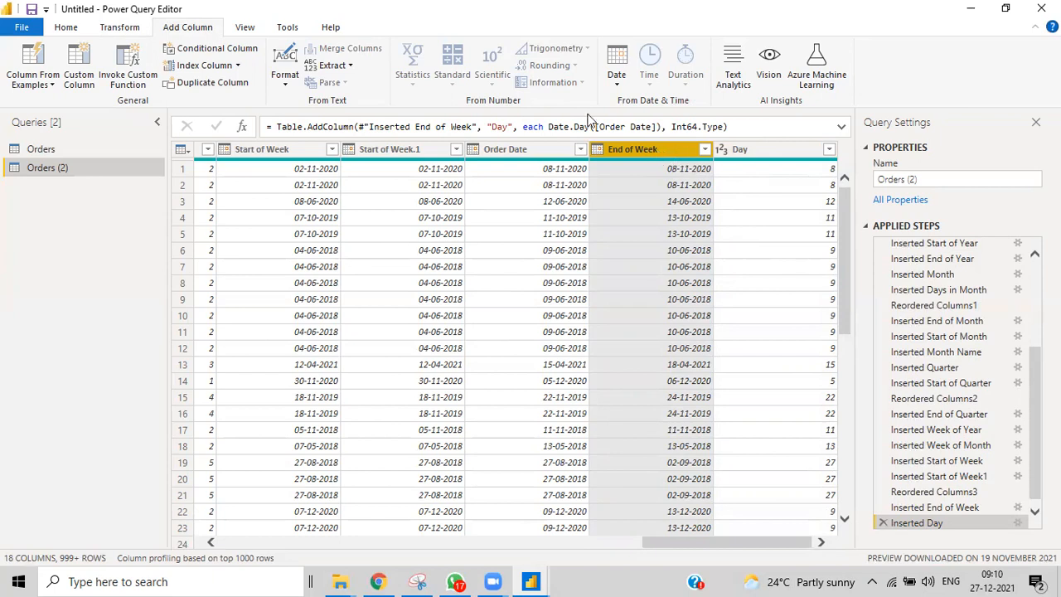
pyautogui.click(616, 87)
pyautogui.moveTo(710, 225)
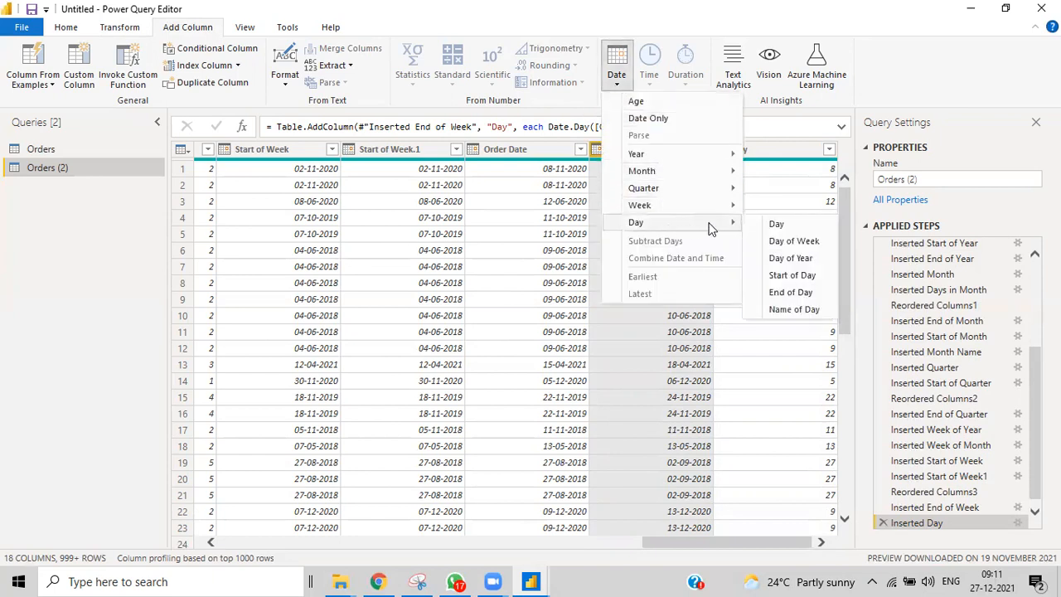
pyautogui.click(780, 241)
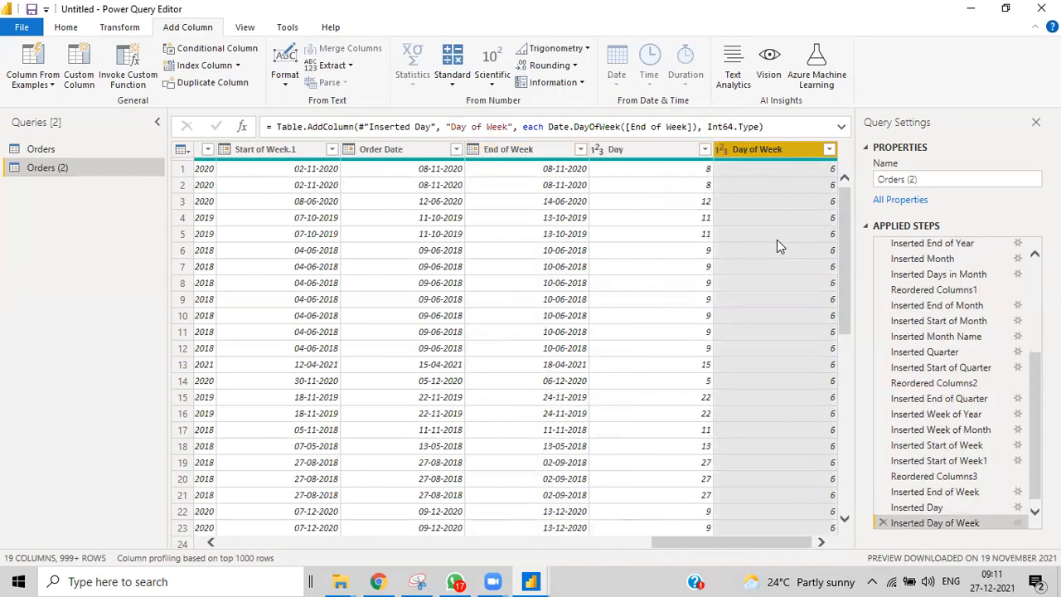
pyautogui.click(416, 154)
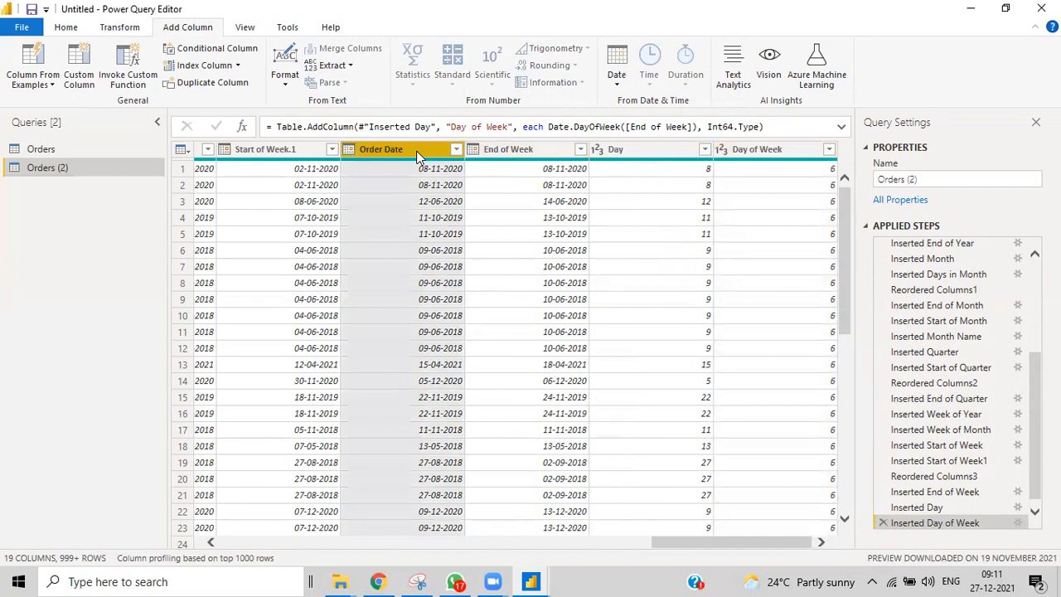
pyautogui.click(881, 522)
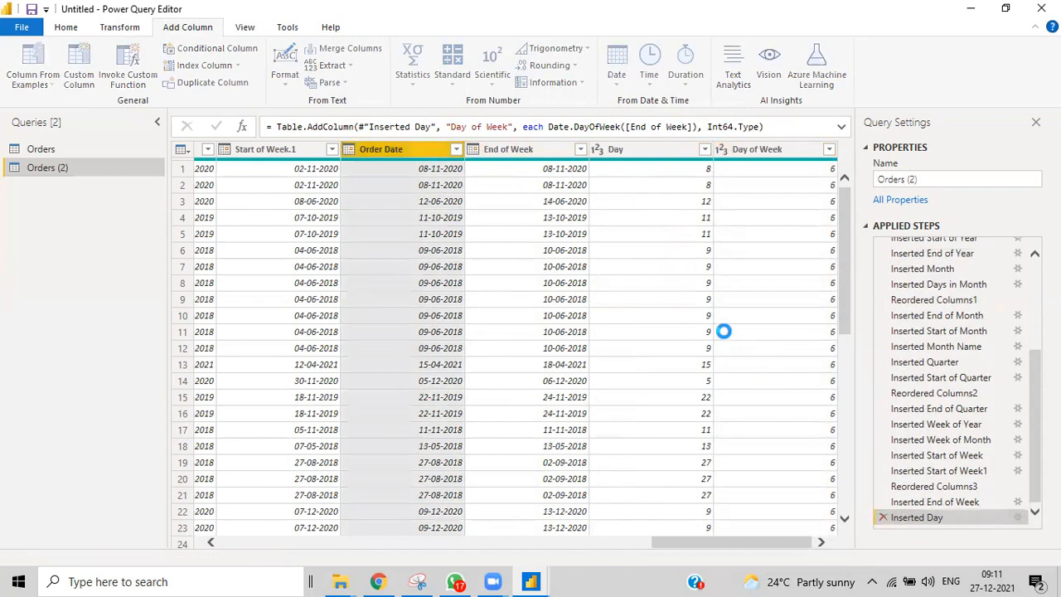
# Add a Day of Week column derived from Order Date in the duplicated query
pyautogui.click(617, 73)
pyautogui.moveTo(655, 222)
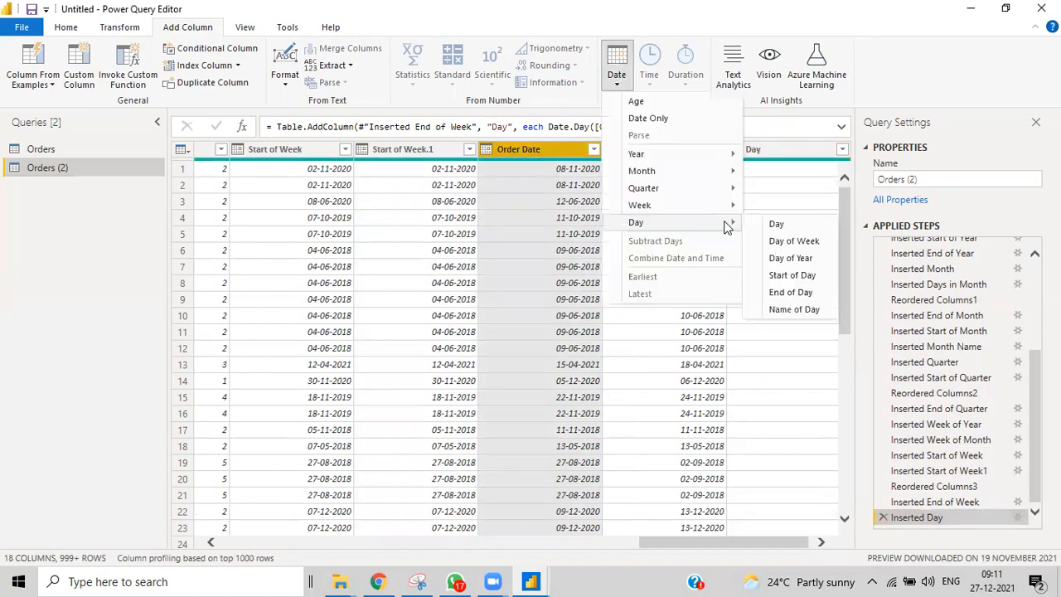
pyautogui.click(795, 241)
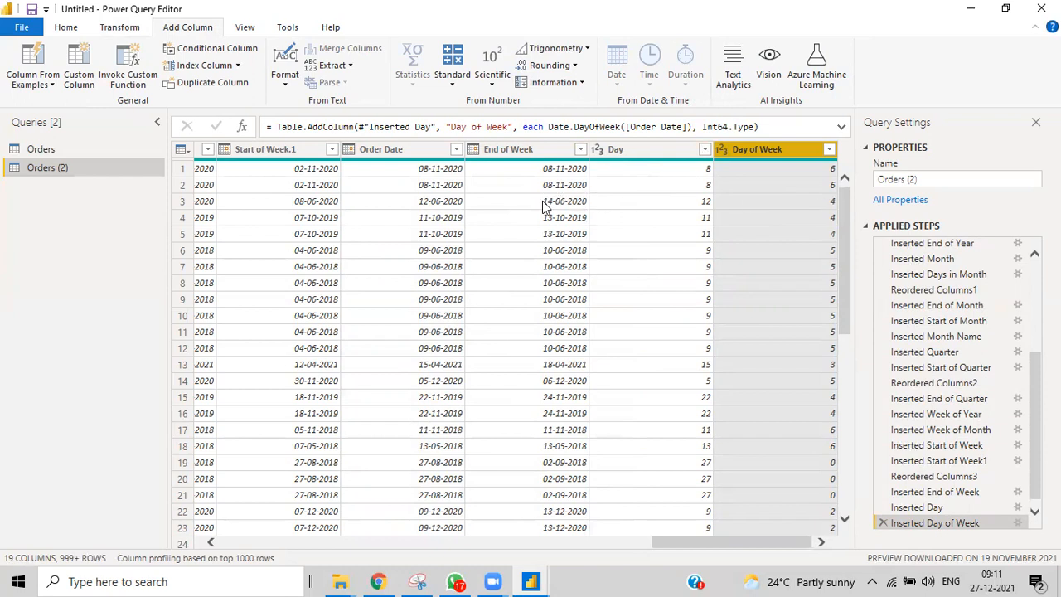
# Add a Day Name column derived from Order Date in the duplicated query
pyautogui.click(520, 150)
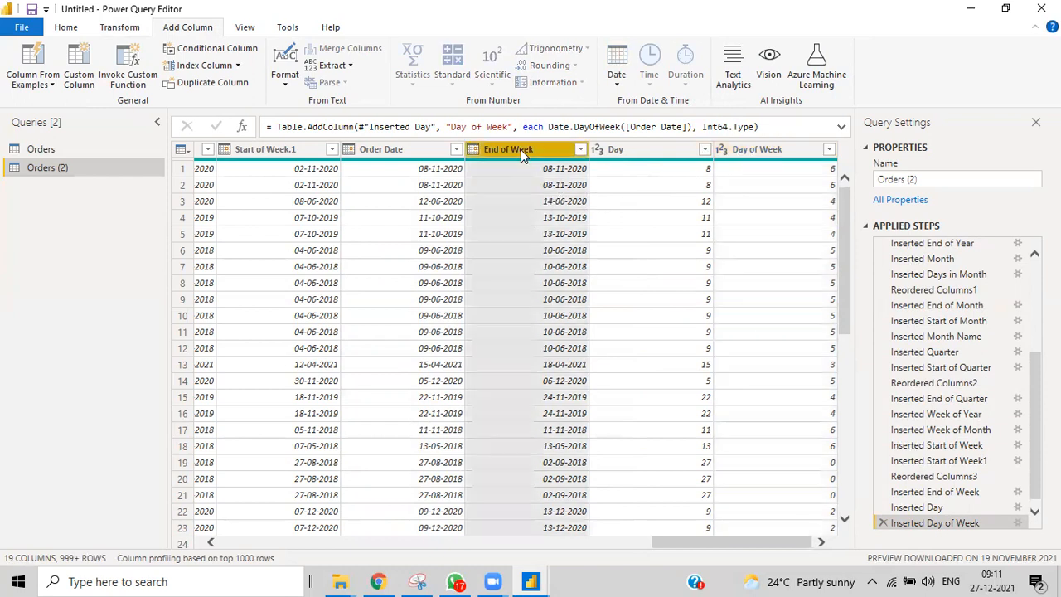
pyautogui.click(407, 149)
pyautogui.click(617, 85)
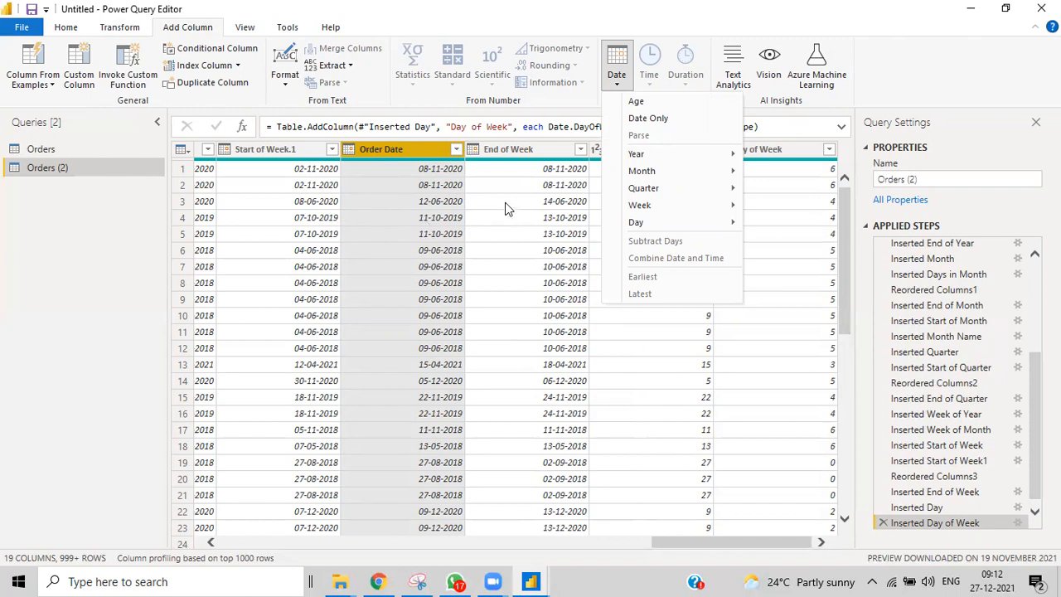
pyautogui.click(394, 165)
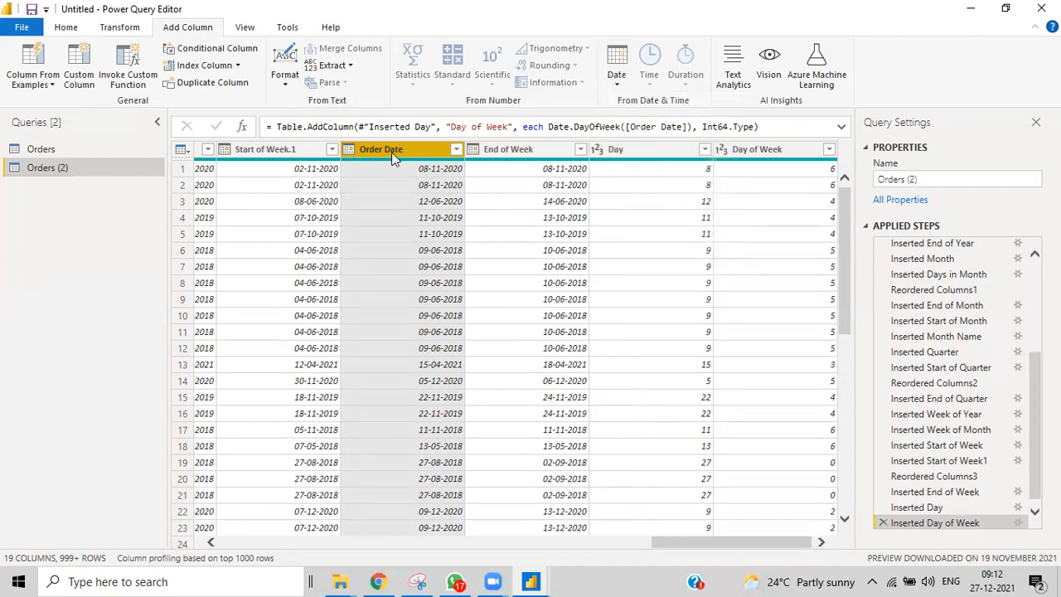
pyautogui.click(614, 79)
pyautogui.moveTo(729, 224)
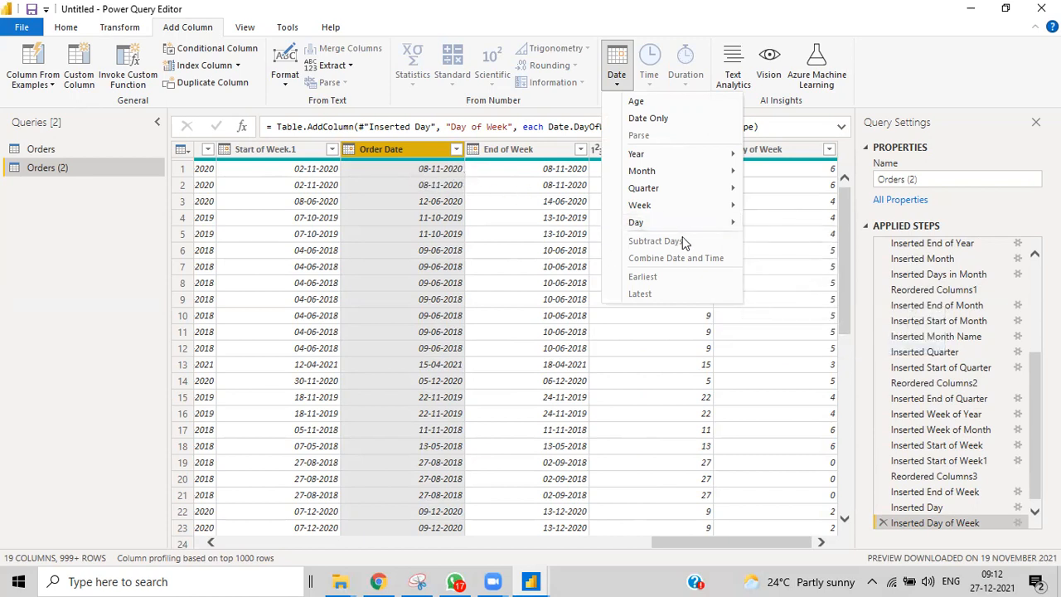
pyautogui.moveTo(687, 228)
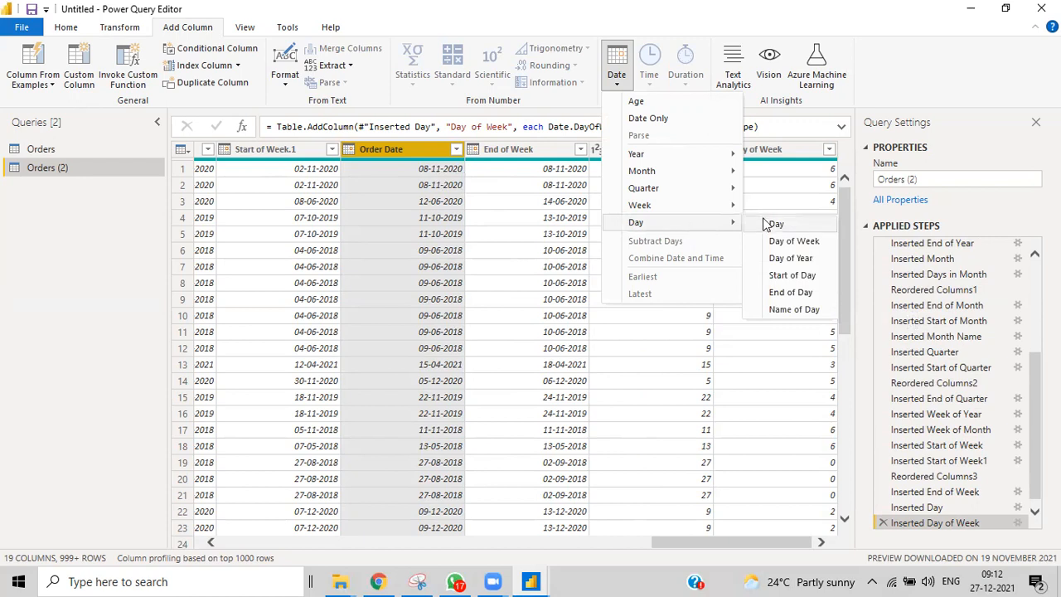
pyautogui.click(793, 311)
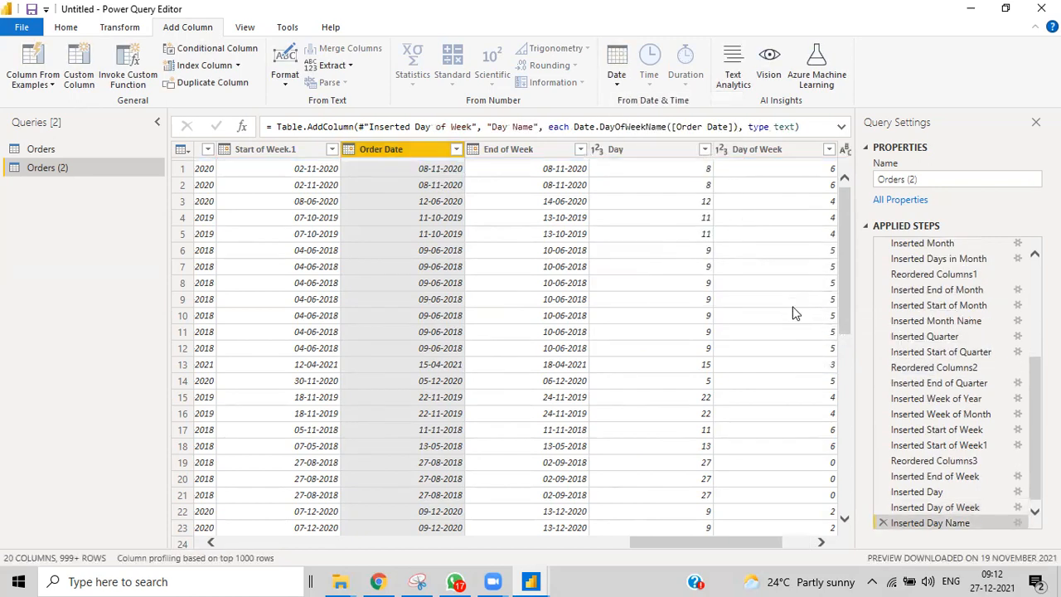
pyautogui.moveTo(666, 541); pyautogui.dragTo(753, 544)
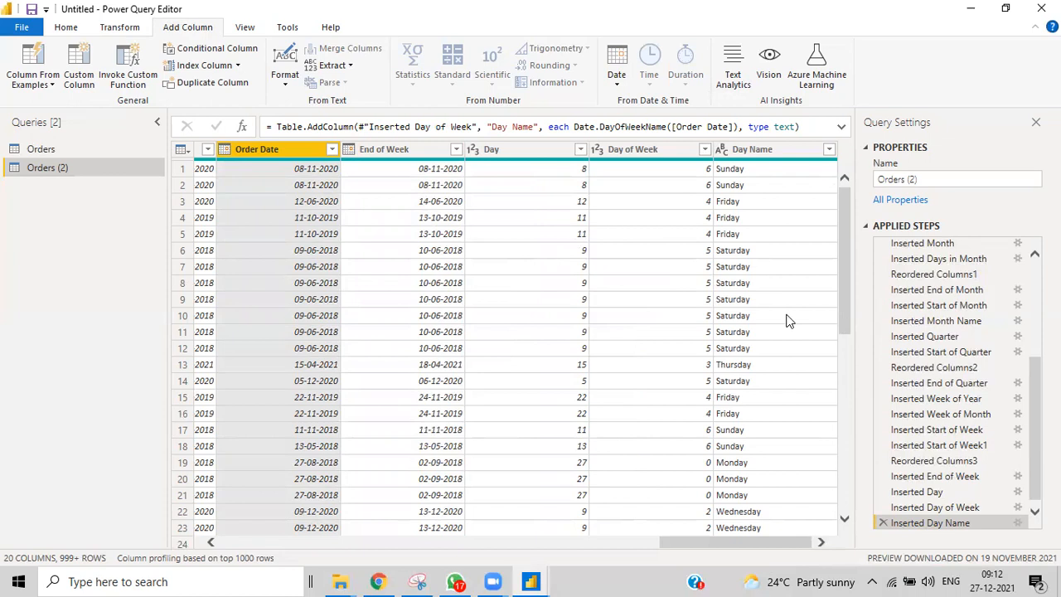
pyautogui.scroll(-3, 788, 321)
pyautogui.scroll(3, 788, 319)
pyautogui.click(616, 73)
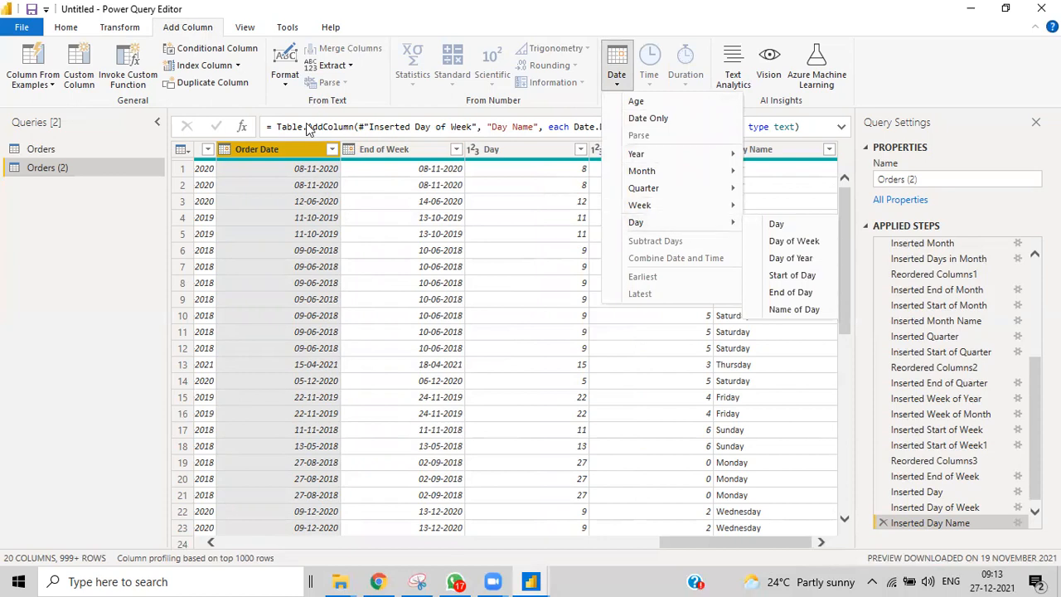
pyautogui.click(389, 155)
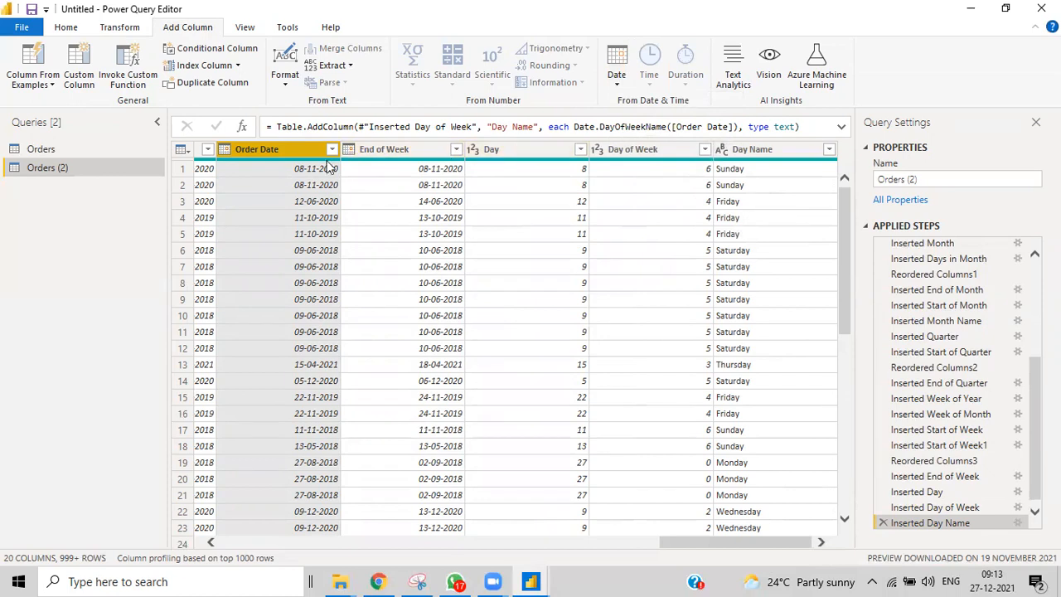
pyautogui.keyDown('ctrl'); pyautogui.click(404, 155); pyautogui.keyUp('ctrl')
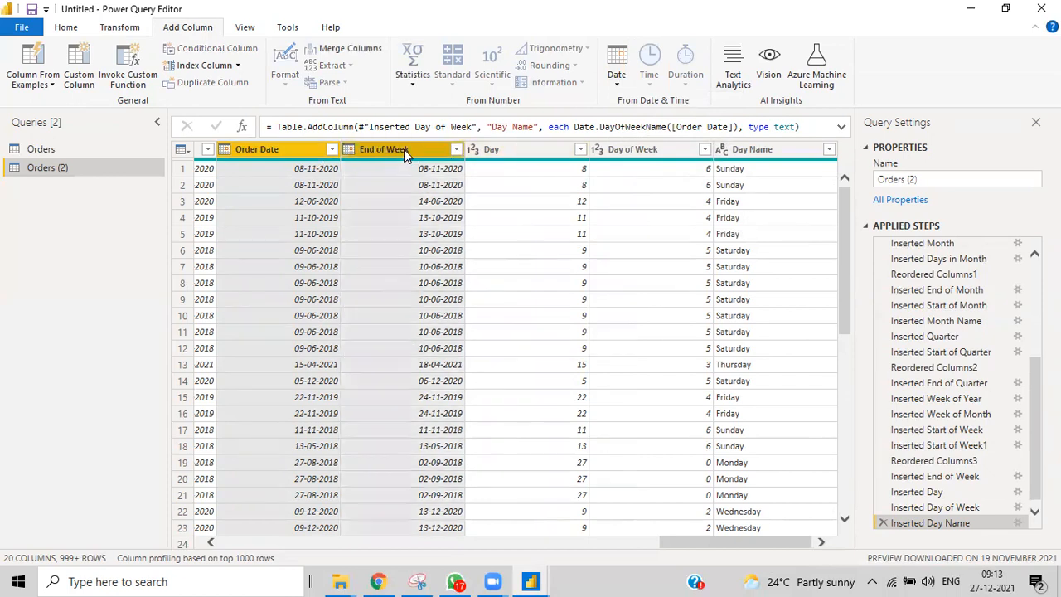
pyautogui.click(616, 76)
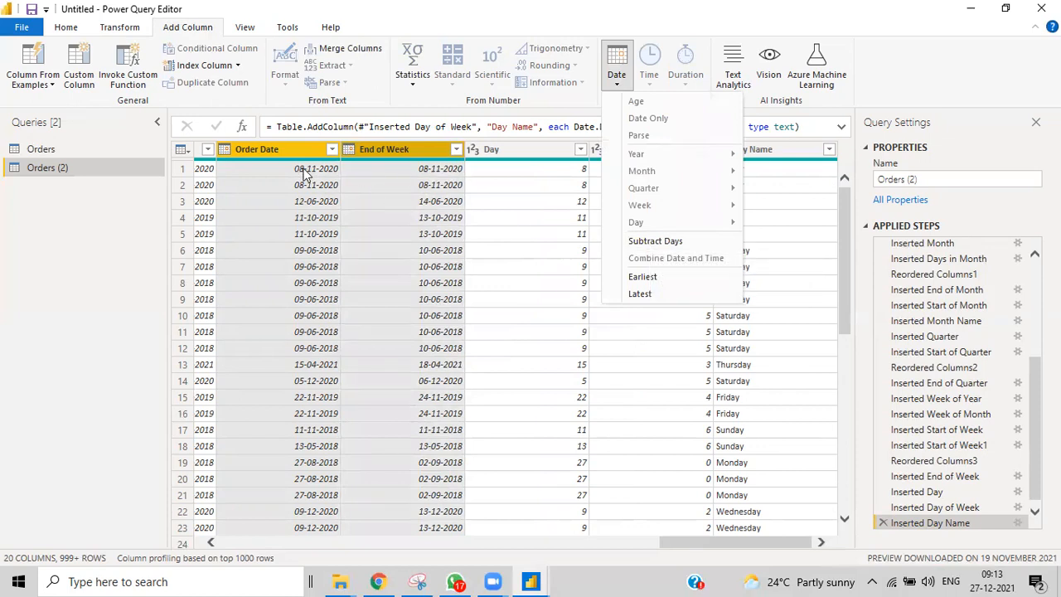
# Move the Ship Date column to the end of the table in the original Orders query
pyautogui.click(98, 148)
pyautogui.click(94, 149)
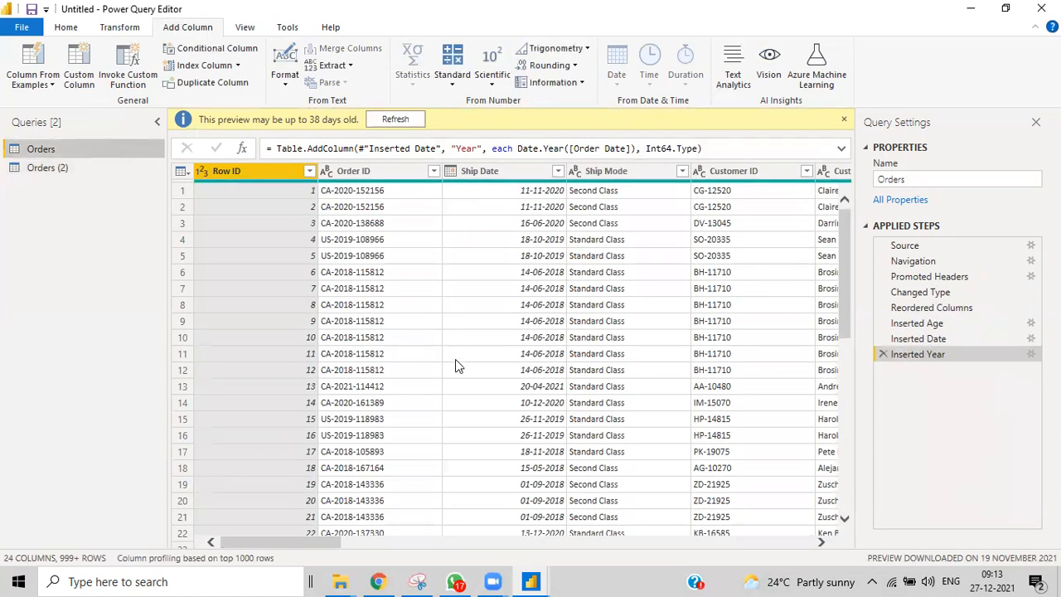
pyautogui.click(501, 174)
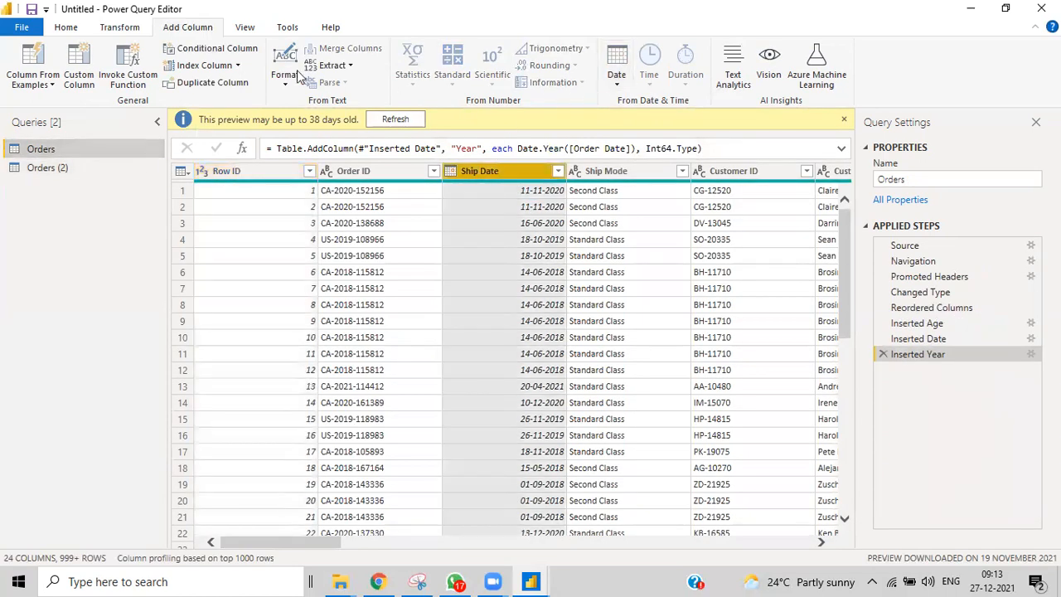
pyautogui.click(119, 27)
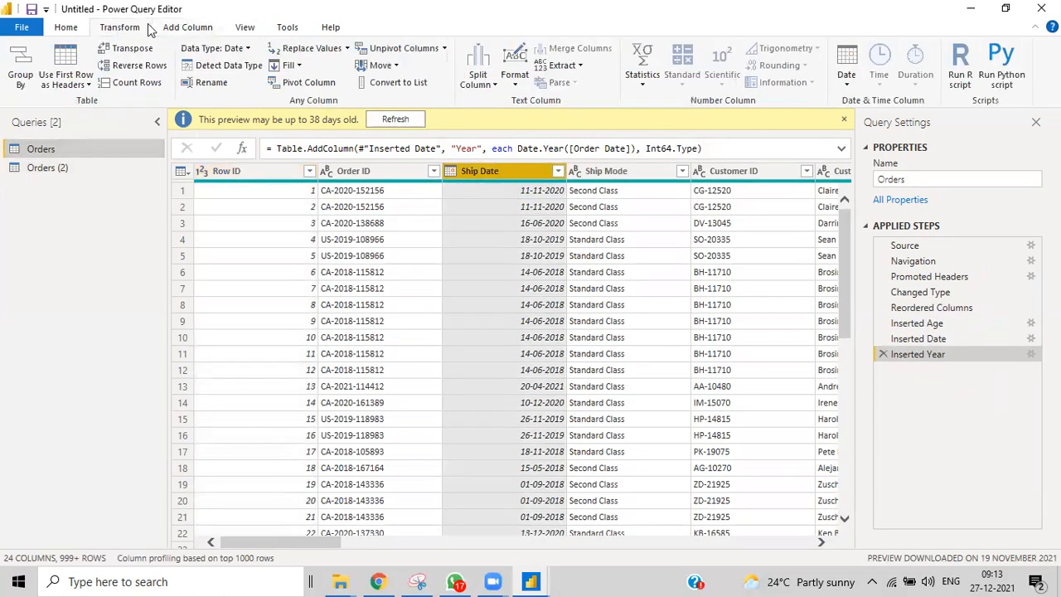
pyautogui.click(397, 66)
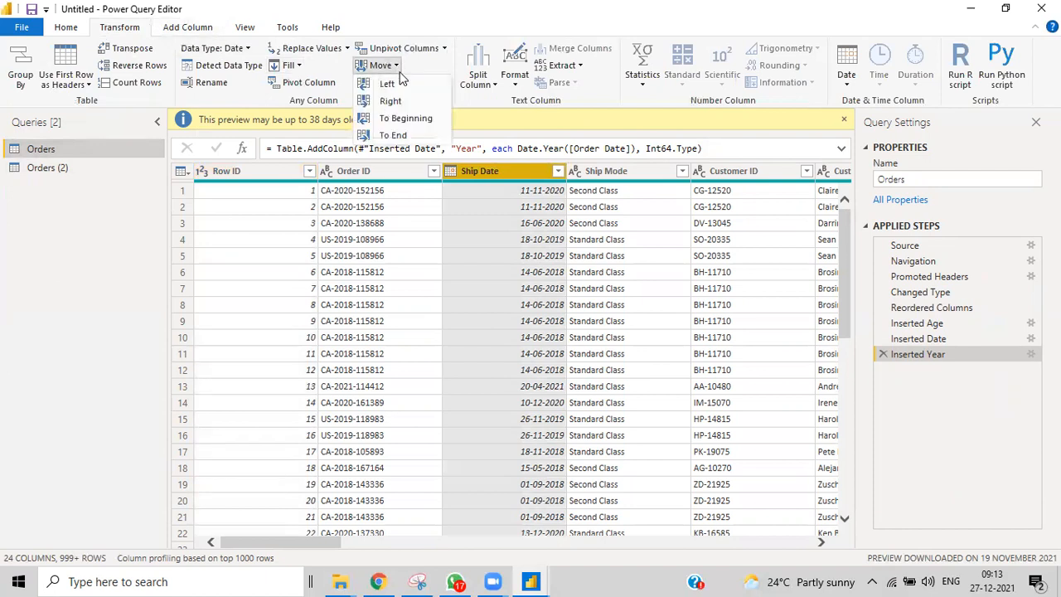
pyautogui.click(405, 135)
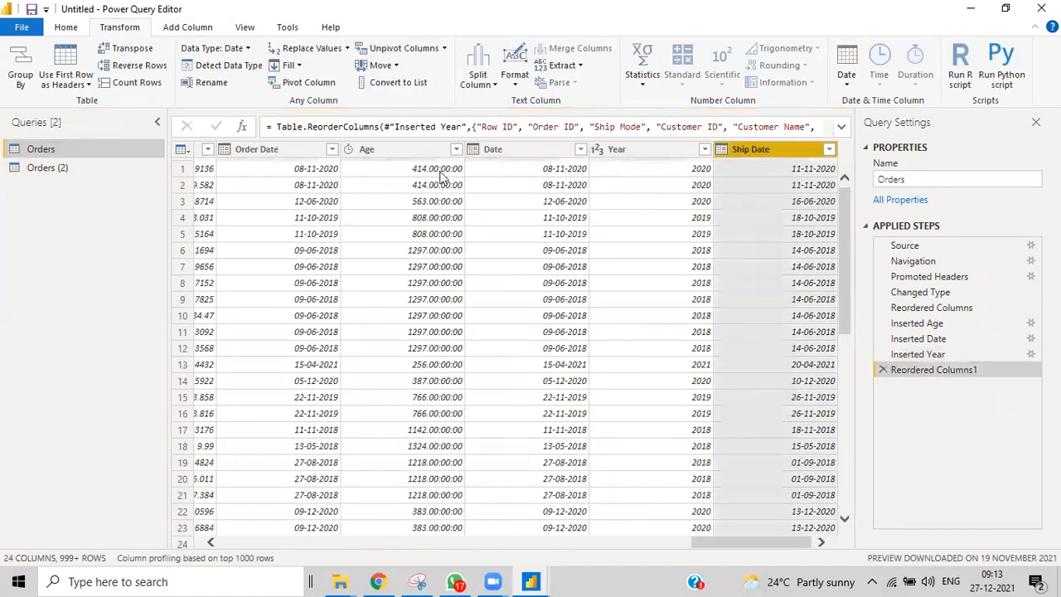
# Move the Order Date column to the end of the Orders query, right after Ship Date
pyautogui.click(268, 147)
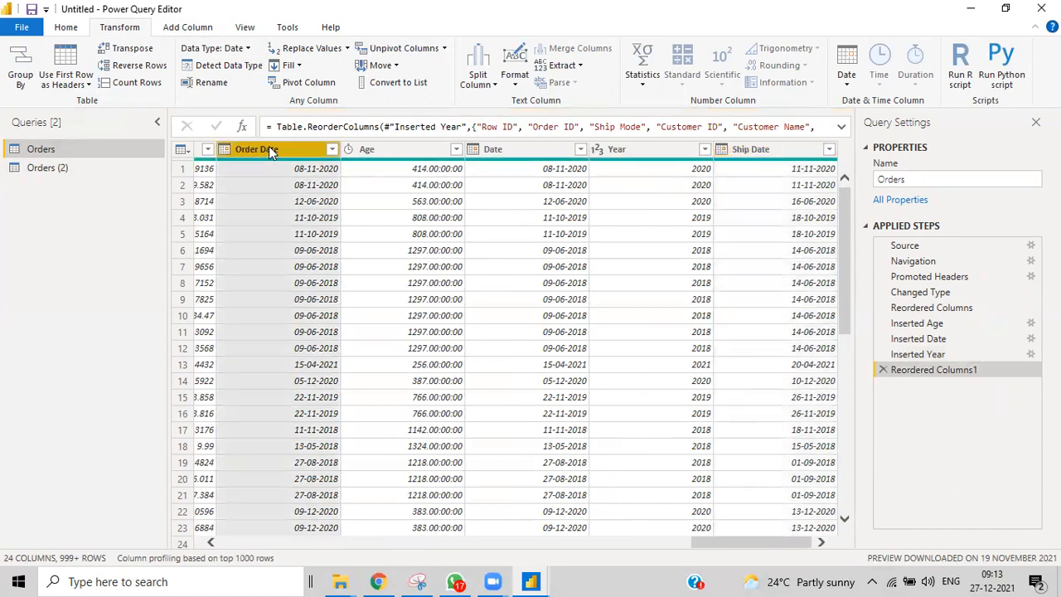
pyautogui.click(396, 64)
pyautogui.click(396, 135)
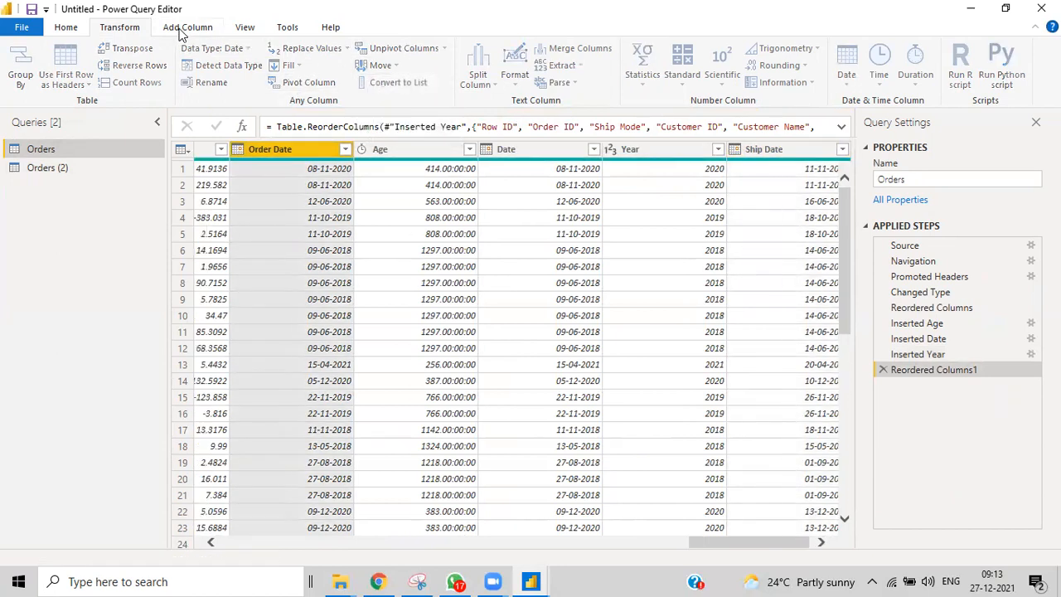
# Add a Subtract Days column to Orders that calculates Ship Date minus Order Date
pyautogui.click(187, 29)
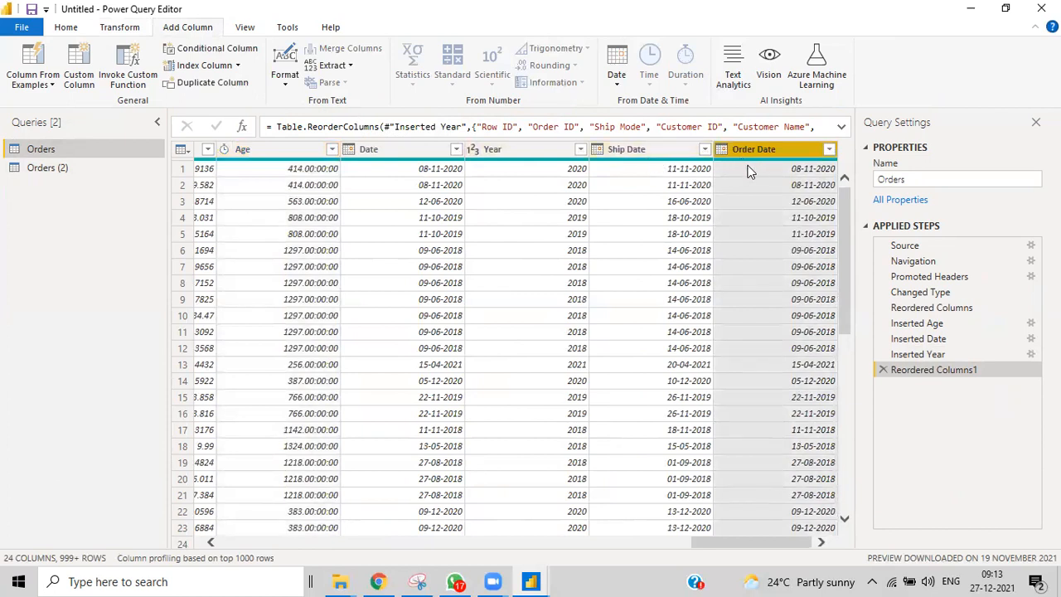
pyautogui.click(638, 150)
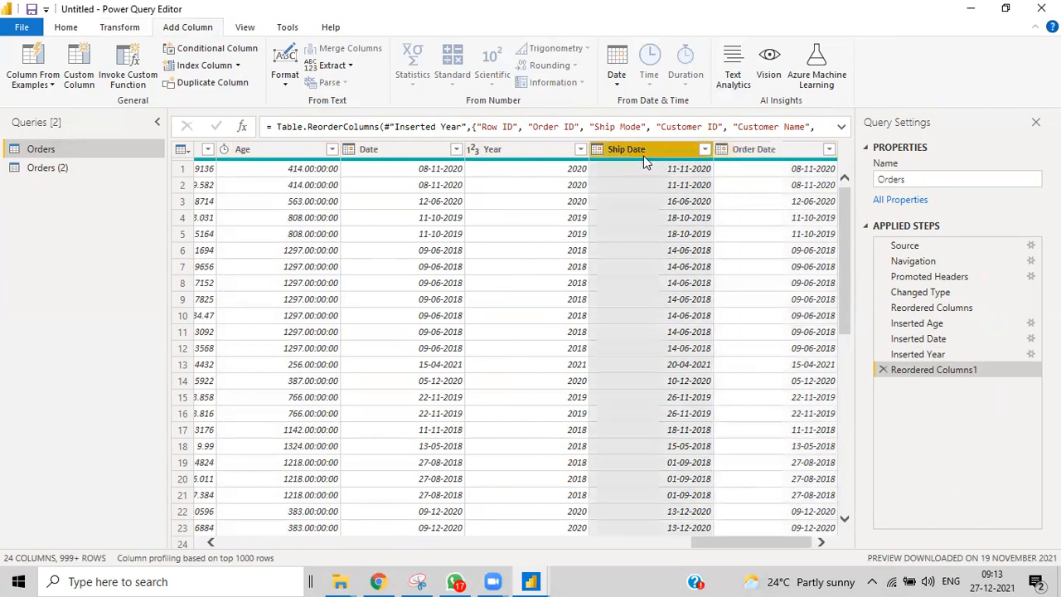
pyautogui.keyDown('ctrl'); pyautogui.click(725, 148); pyautogui.keyUp('ctrl')
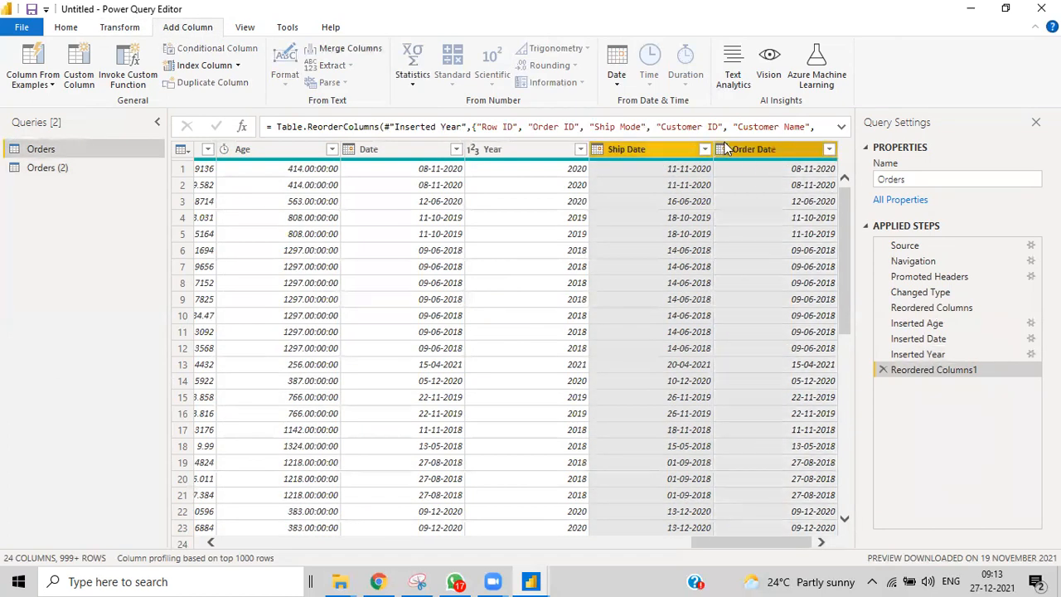
pyautogui.click(618, 79)
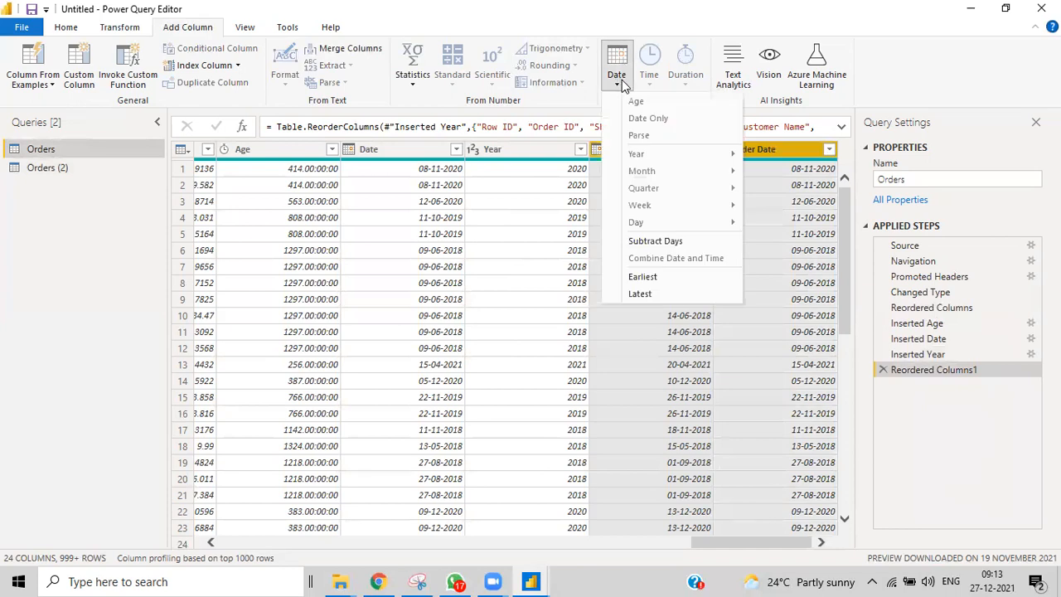
pyautogui.click(654, 241)
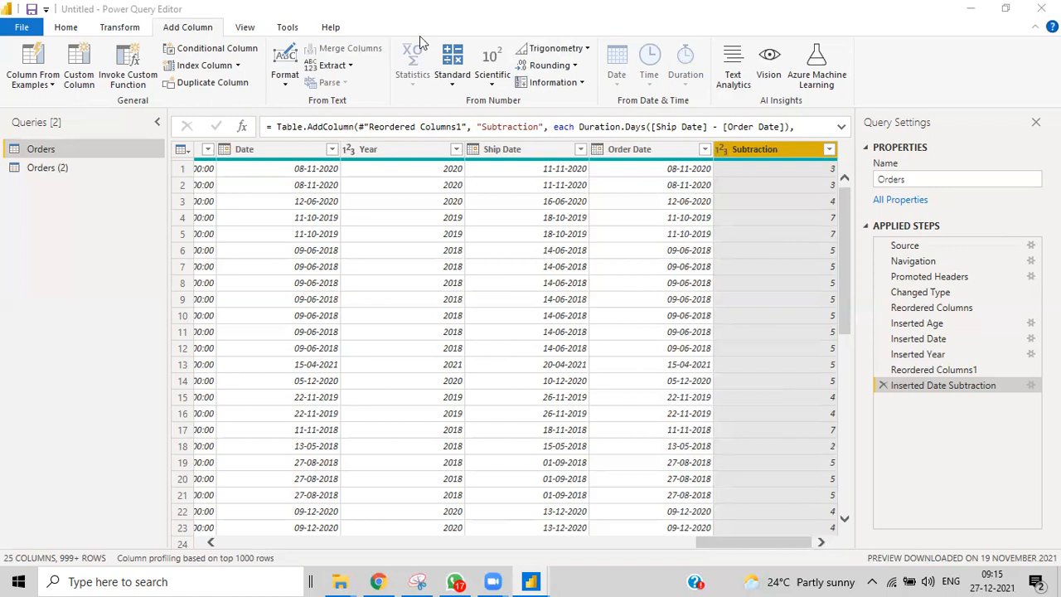
# Add an Earliest column to Orders that compares Ship Date and Order Date
pyautogui.click(679, 157)
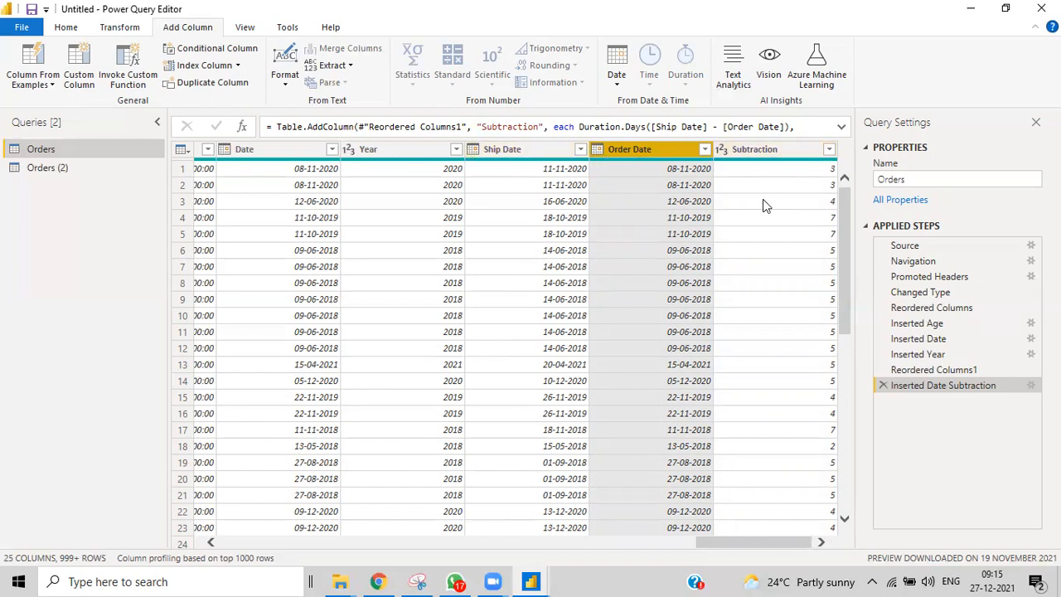
pyautogui.click(513, 151)
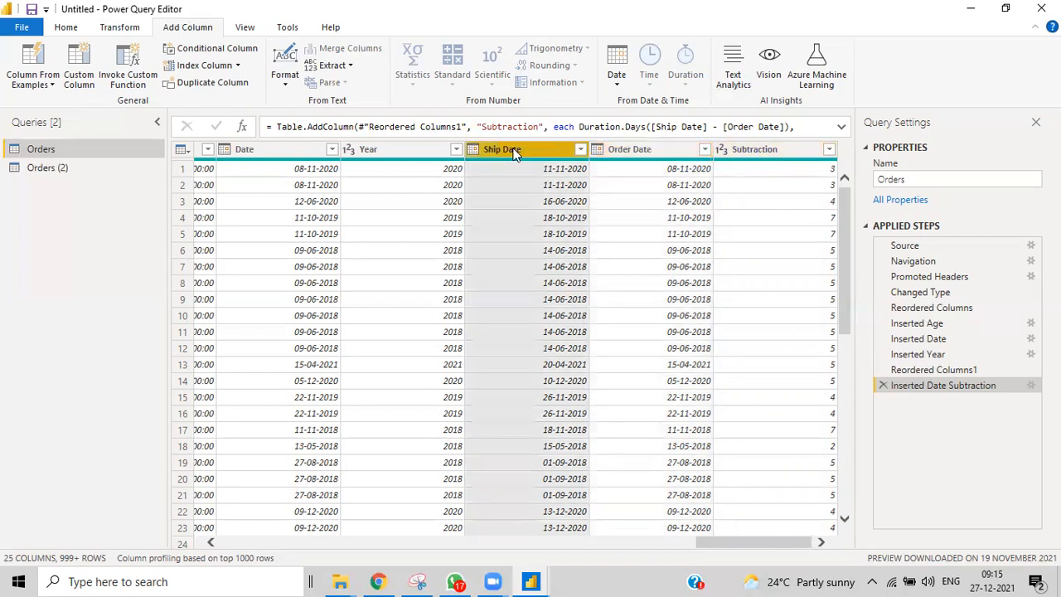
pyautogui.keyDown('ctrl'); pyautogui.click(650, 154); pyautogui.keyUp('ctrl')
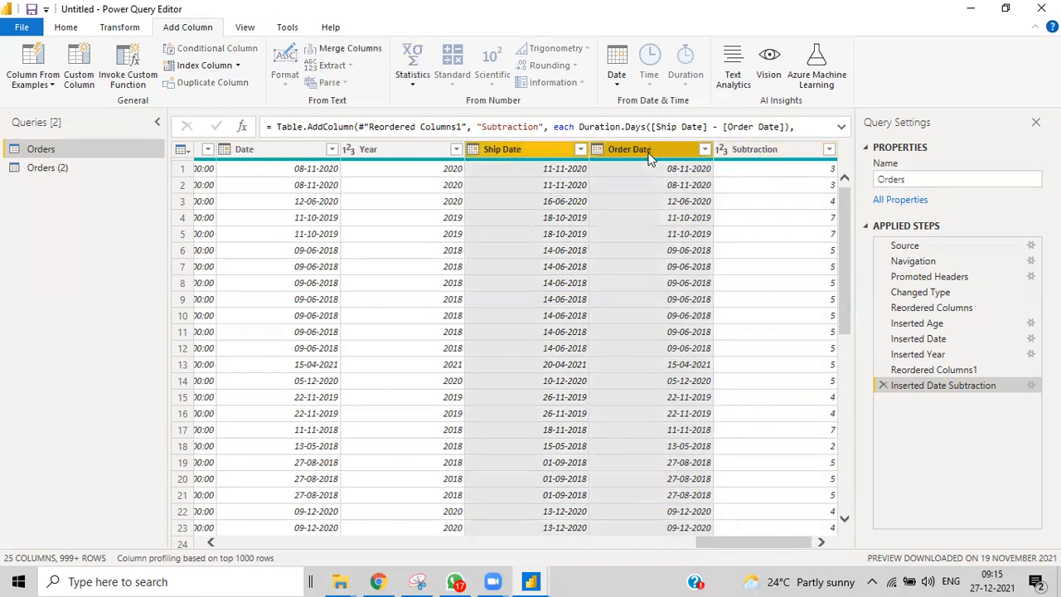
pyautogui.click(620, 84)
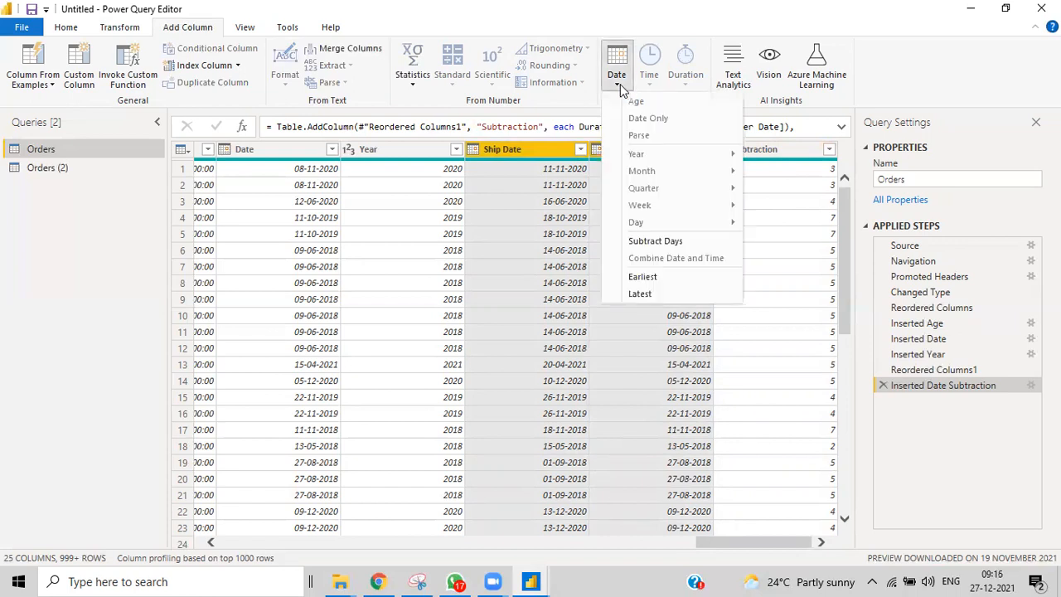
pyautogui.click(652, 275)
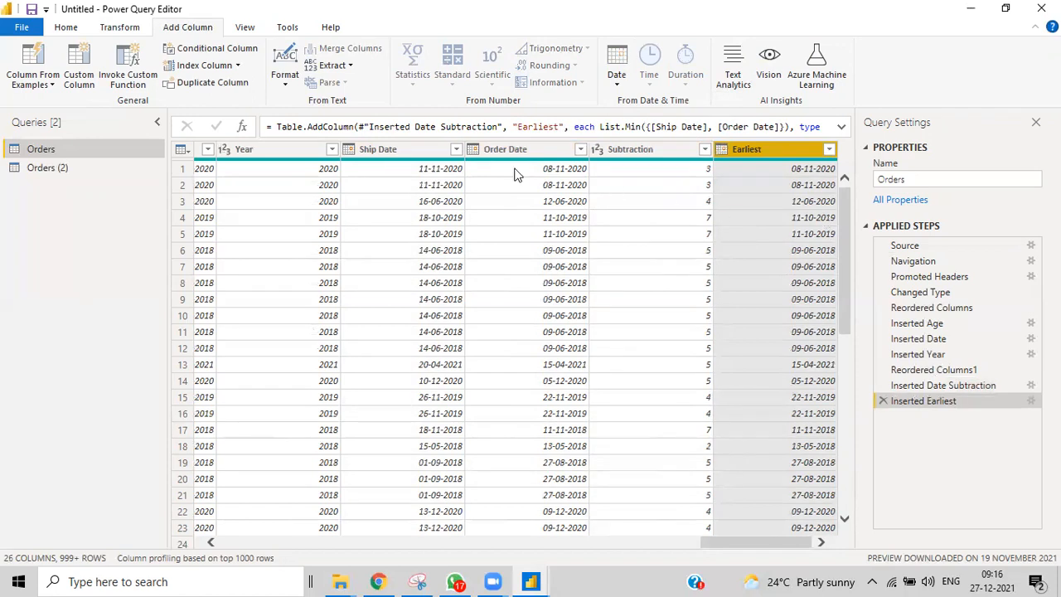
# Add a Latest column to Orders that compares Ship Date and Order Date
pyautogui.click(406, 149)
pyautogui.keyDown('ctrl'); pyautogui.click(473, 149); pyautogui.keyUp('ctrl')
pyautogui.click(628, 83)
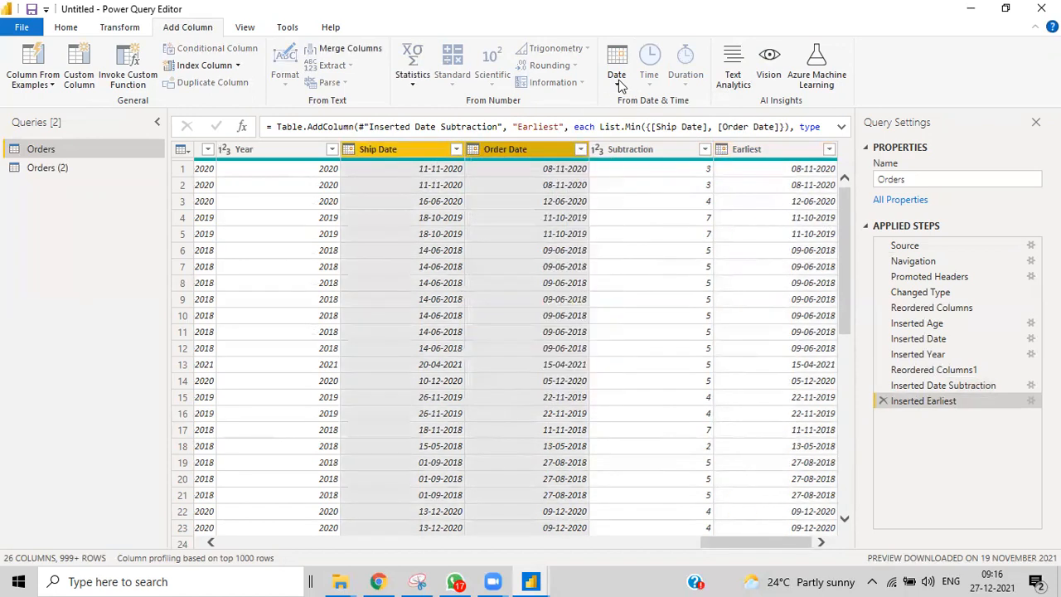
pyautogui.click(627, 84)
pyautogui.click(639, 294)
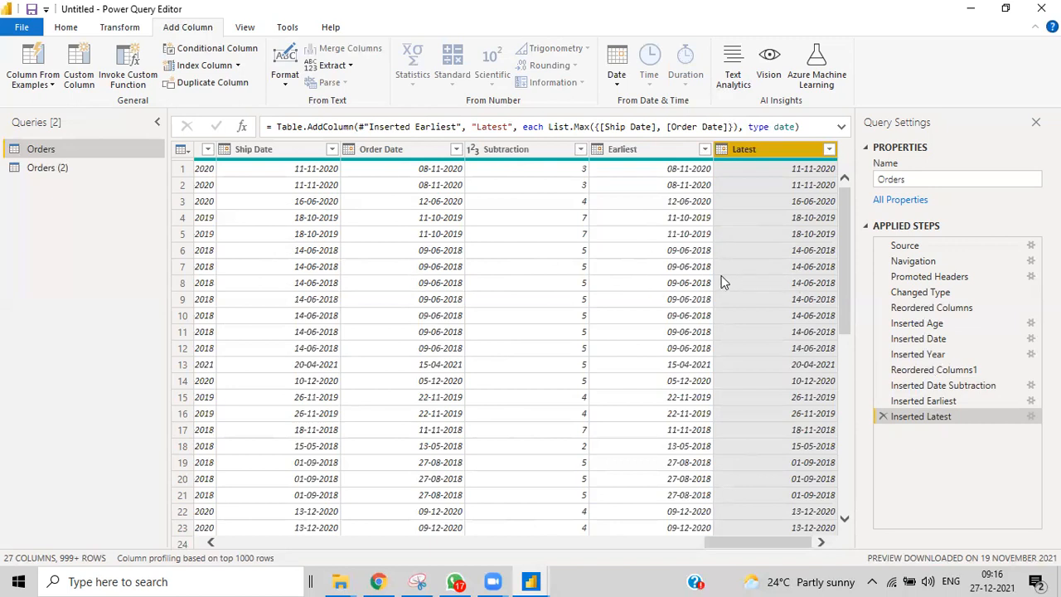
pyautogui.click(298, 149)
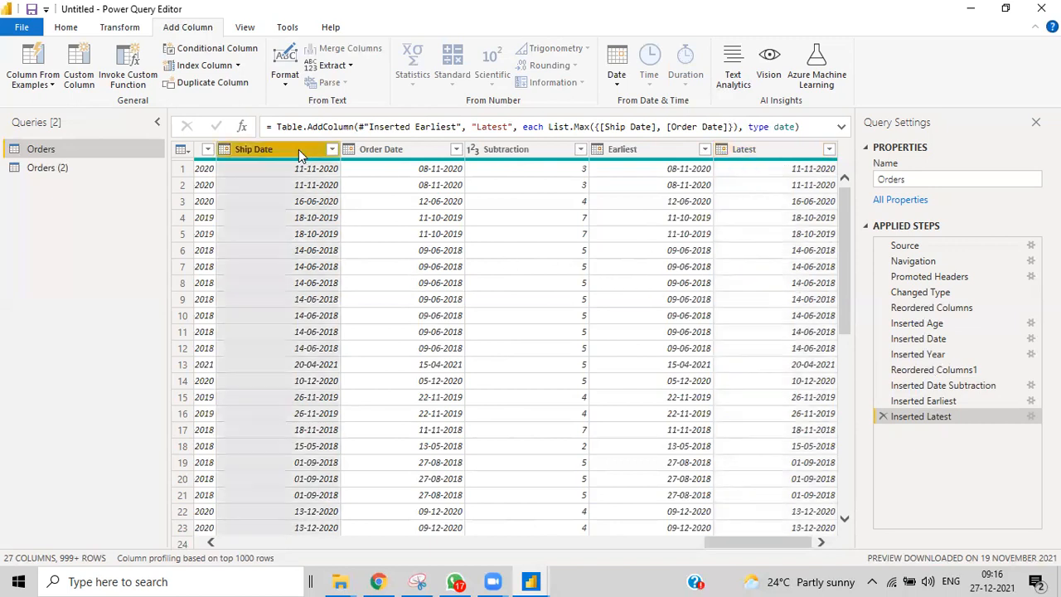
pyautogui.keyDown('ctrl'); pyautogui.click(414, 153); pyautogui.keyUp('ctrl')
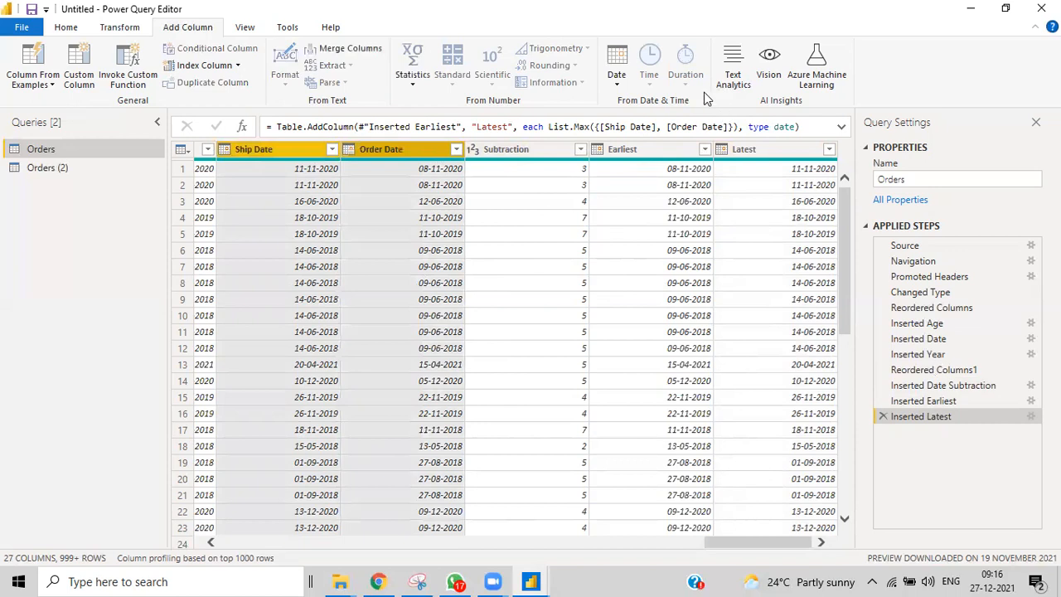
pyautogui.click(617, 83)
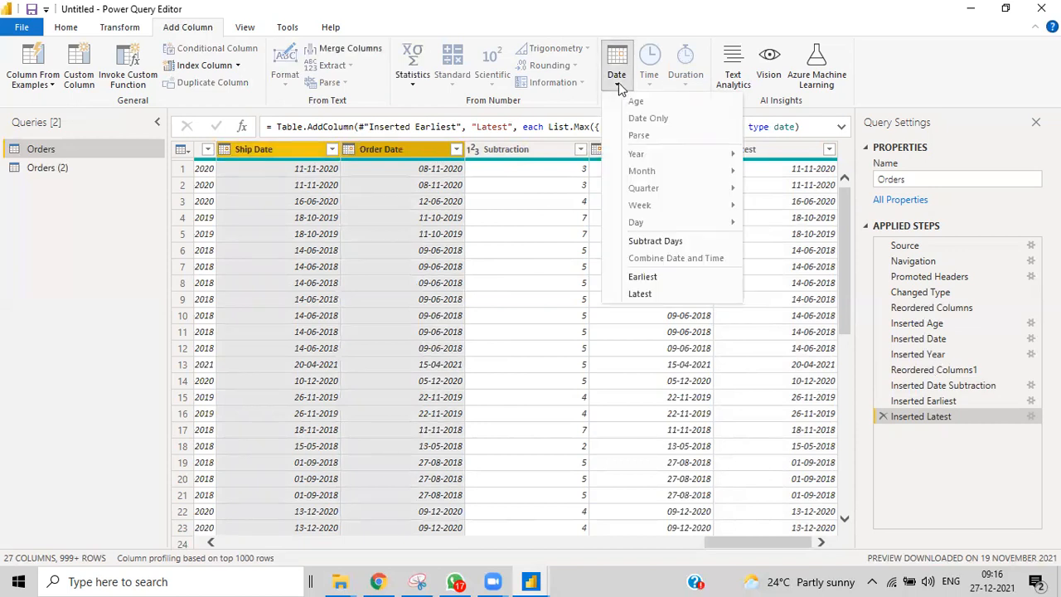
pyautogui.click(422, 152)
# Change the data type of the Order Date column in Orders to Date/Time
pyautogui.click(422, 152)
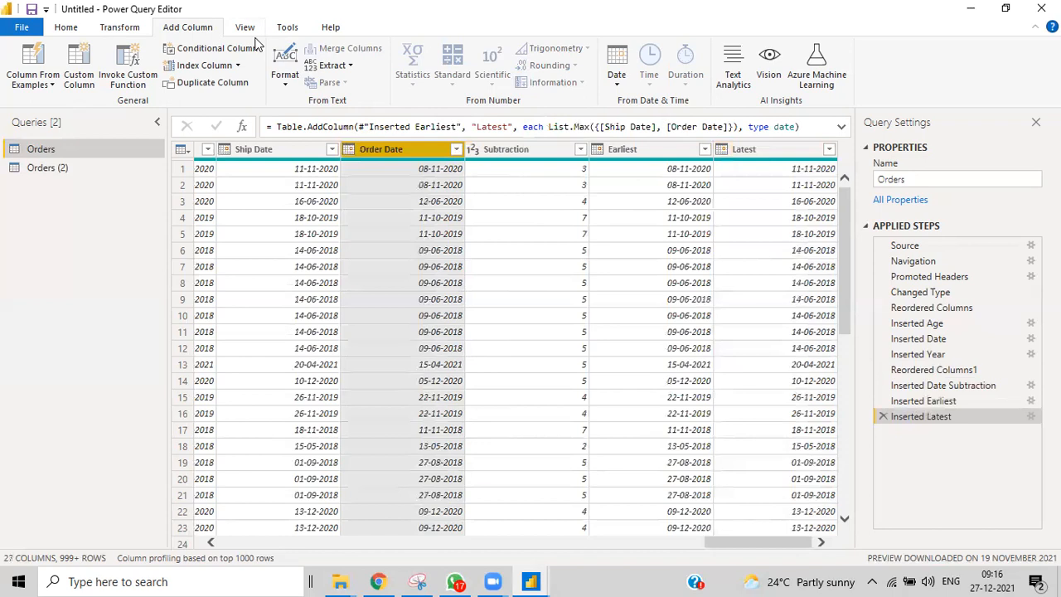
pyautogui.click(69, 28)
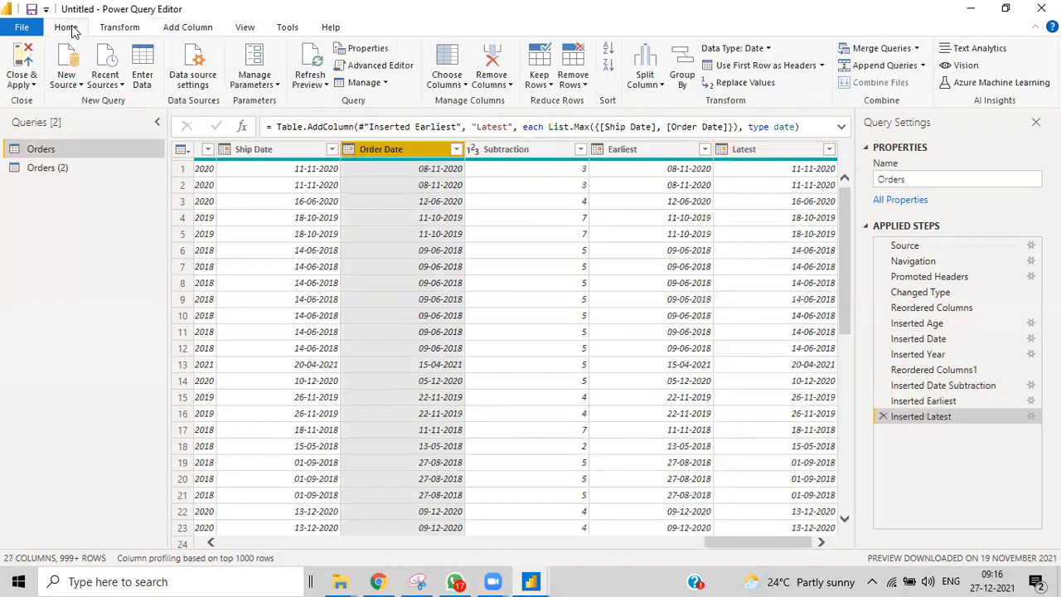
pyautogui.click(120, 28)
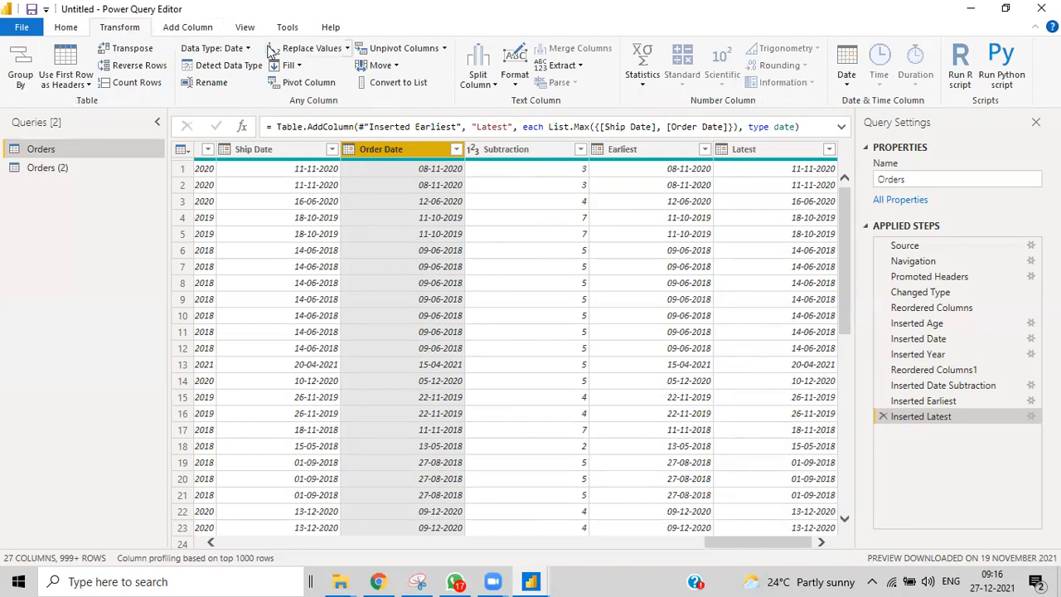
pyautogui.click(245, 48)
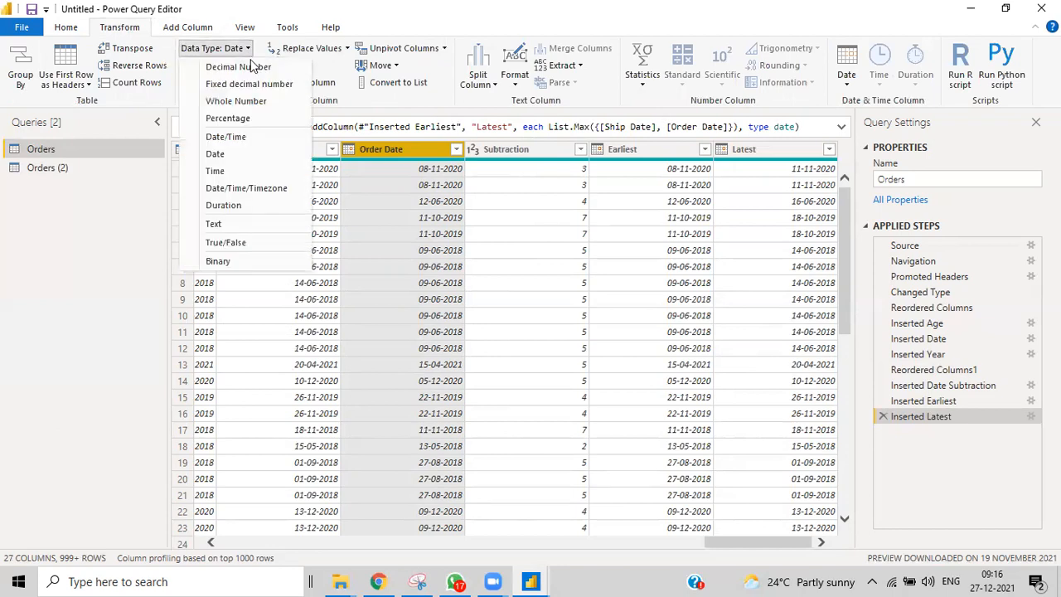
pyautogui.click(231, 138)
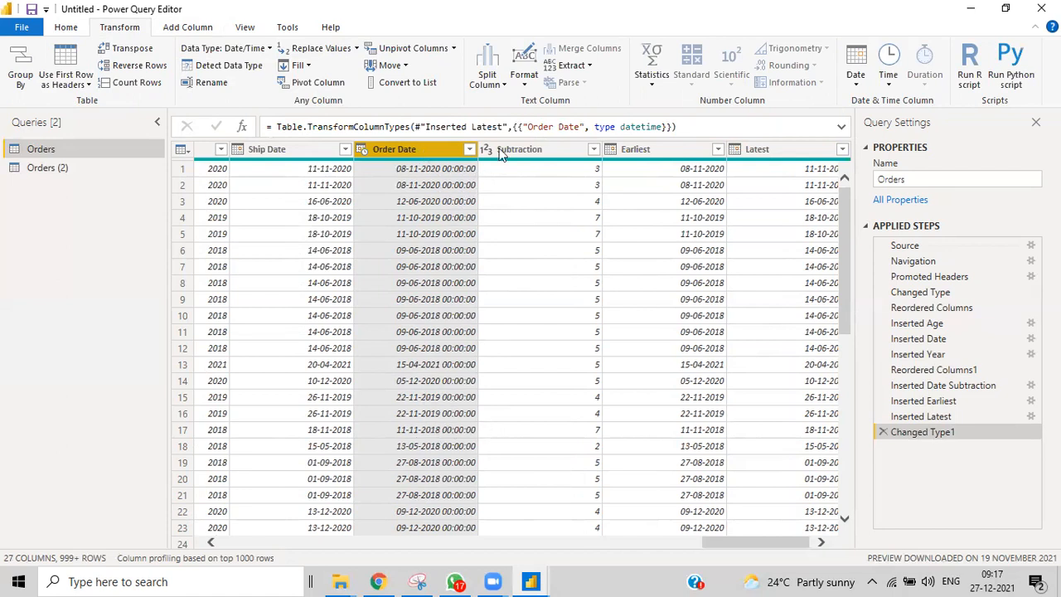
# Add a Time Only column derived from the Order Date column in Orders
pyautogui.click(893, 86)
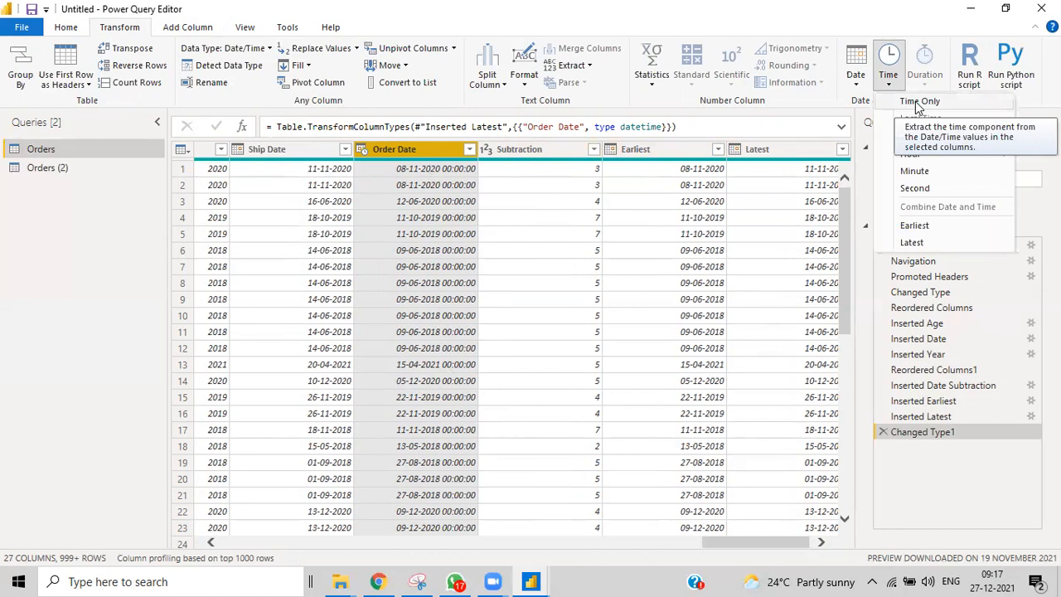
pyautogui.click(207, 27)
pyautogui.click(641, 85)
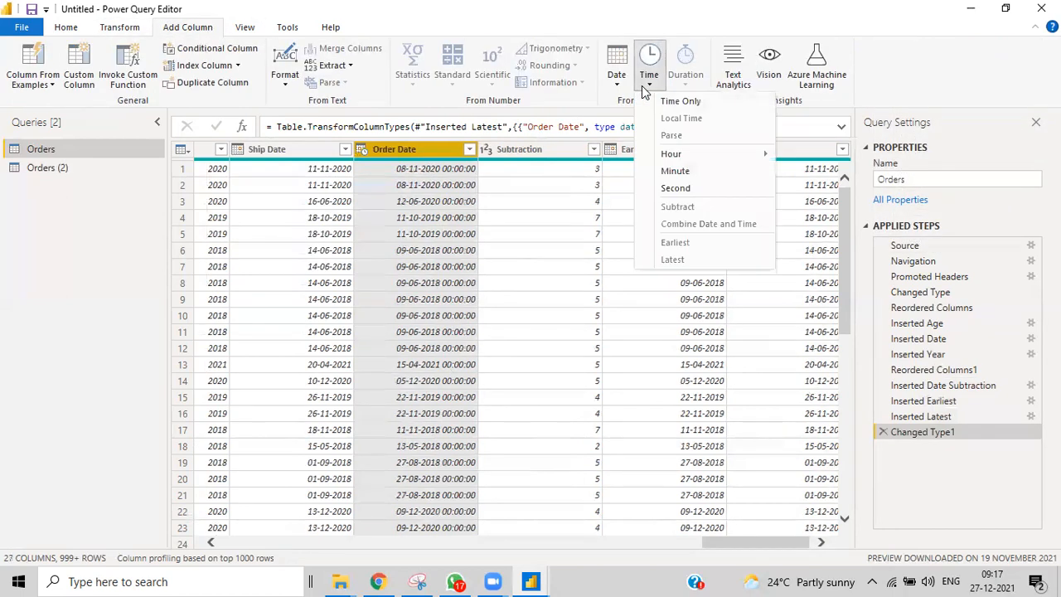
pyautogui.click(682, 101)
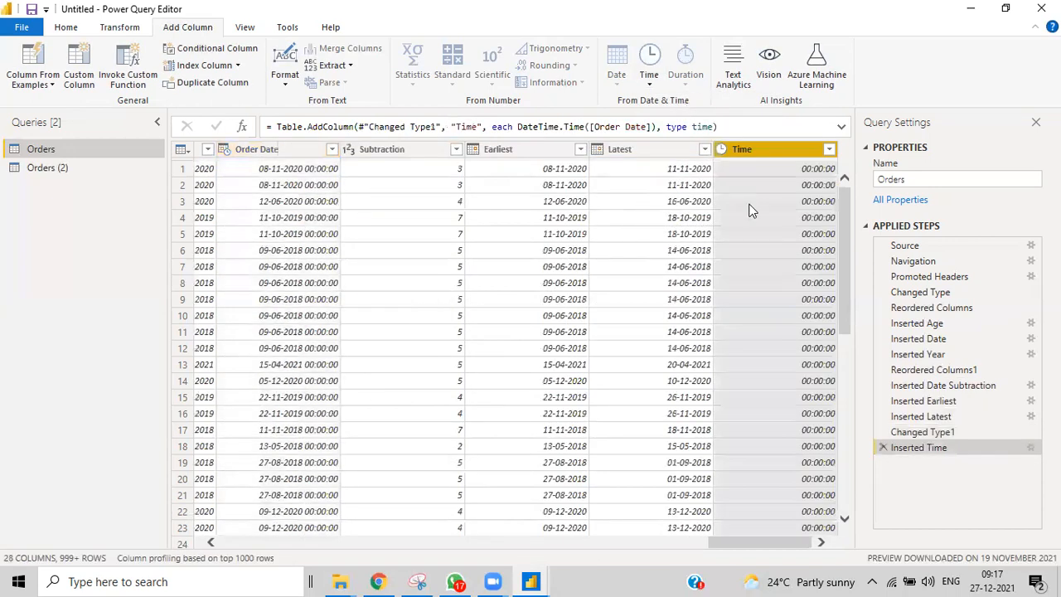
# Add an Hour column derived from the Order Date column in Orders
pyautogui.click(279, 147)
pyautogui.click(650, 86)
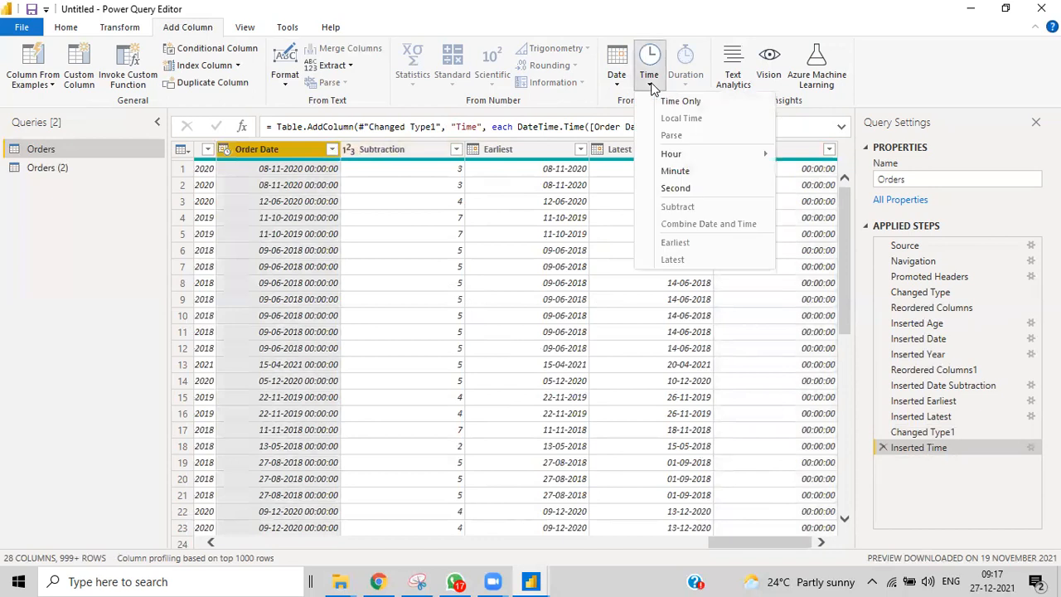
pyautogui.moveTo(693, 163)
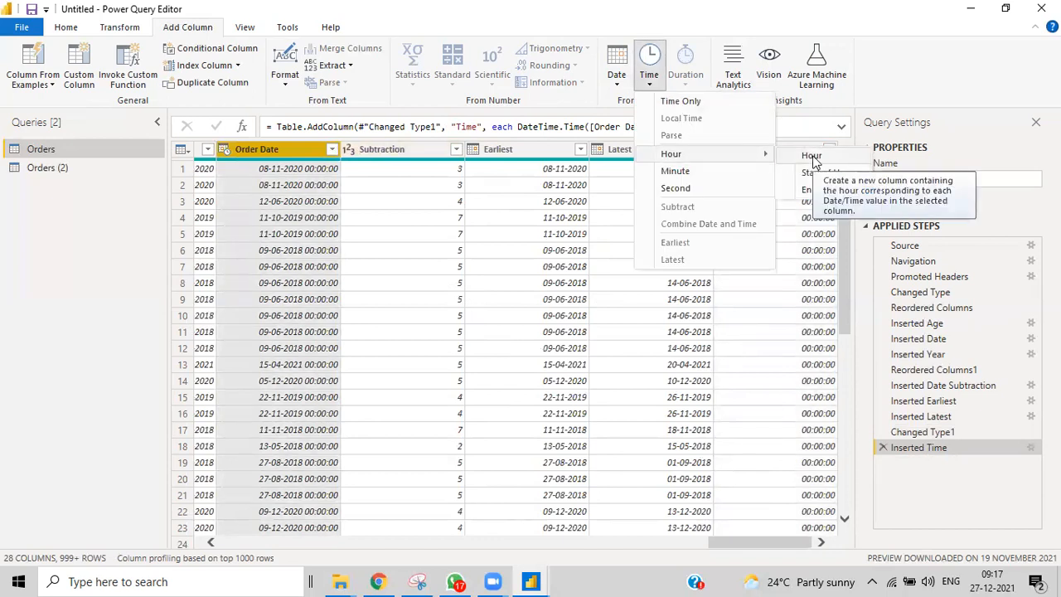
pyautogui.click(811, 156)
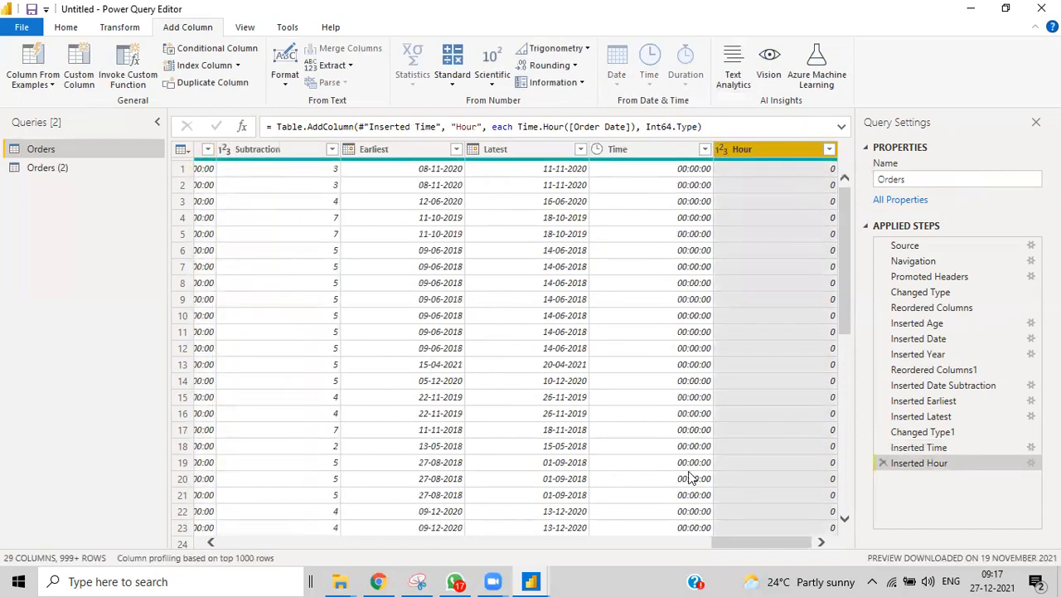
# Move the Order Date column to the end of the Orders table
pyautogui.moveTo(746, 541); pyautogui.dragTo(691, 542)
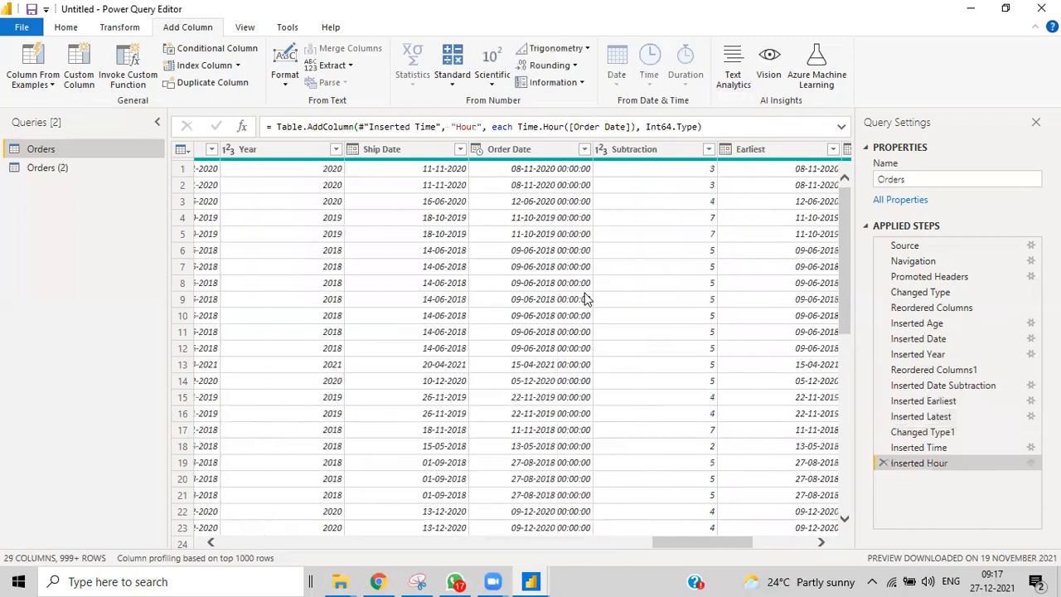
pyautogui.click(507, 149)
pyautogui.click(133, 29)
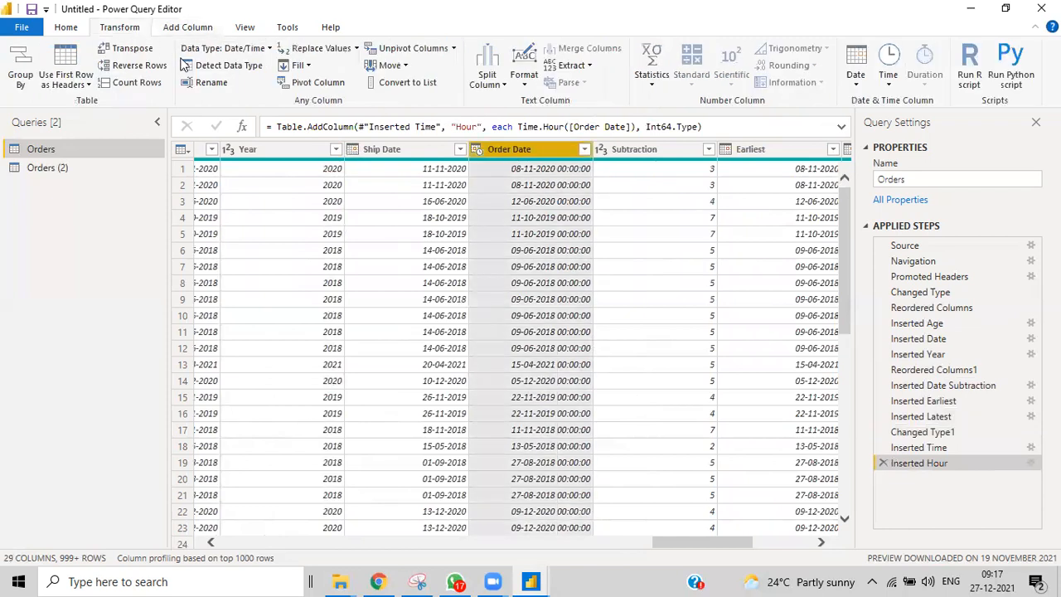
pyautogui.click(398, 66)
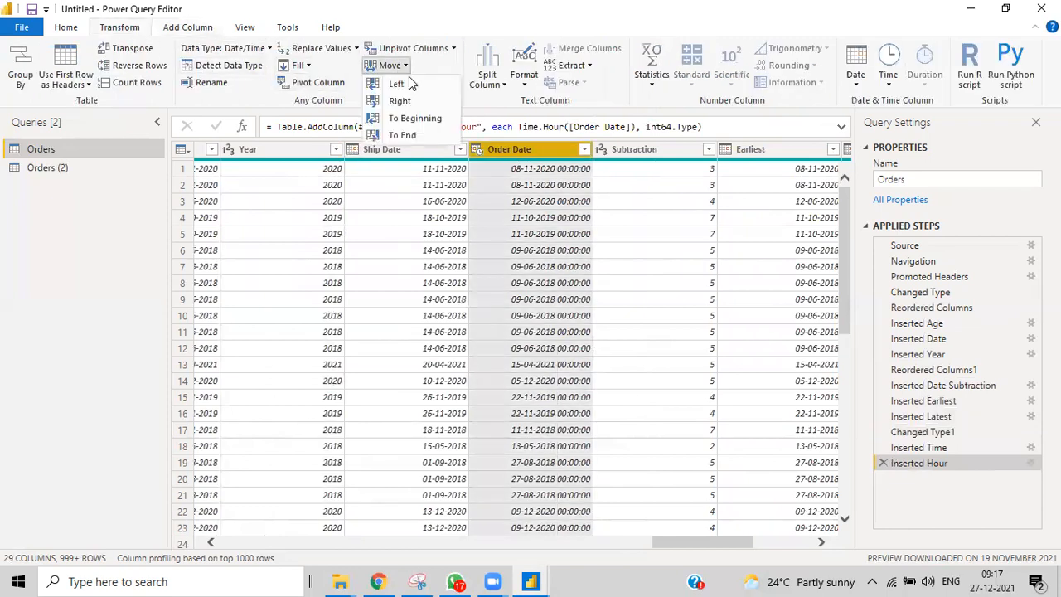
pyautogui.click(424, 137)
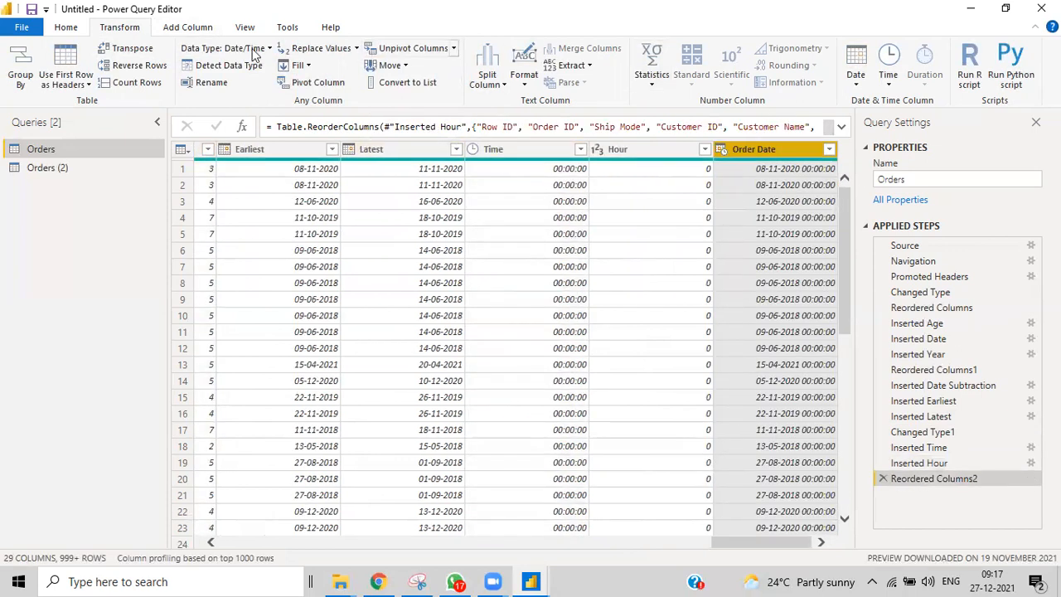
# Add a Minute column derived from the Order Date column in Orders
pyautogui.click(198, 31)
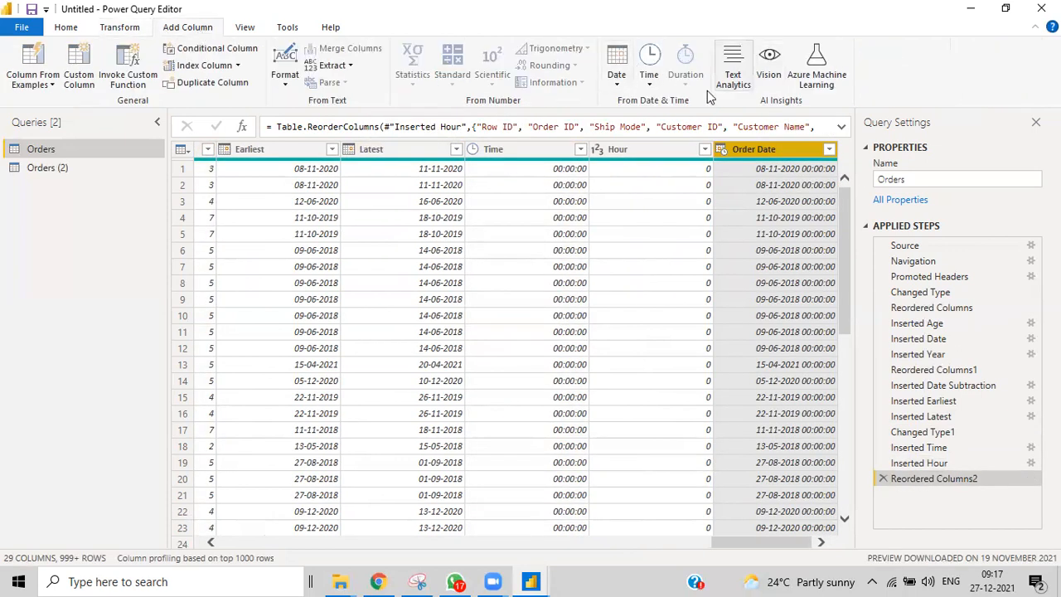
pyautogui.click(653, 87)
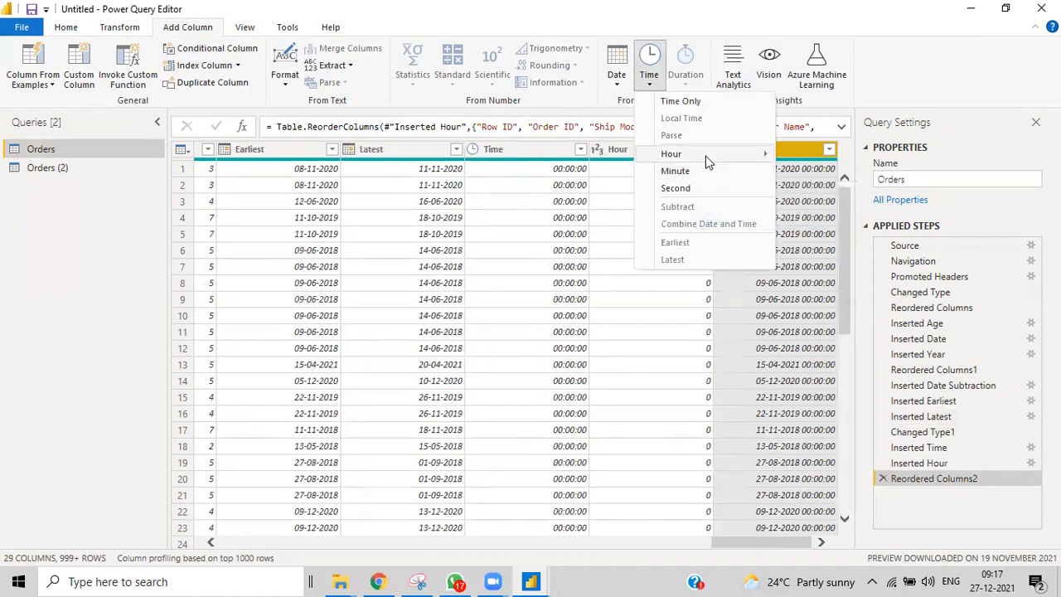
pyautogui.moveTo(705, 161)
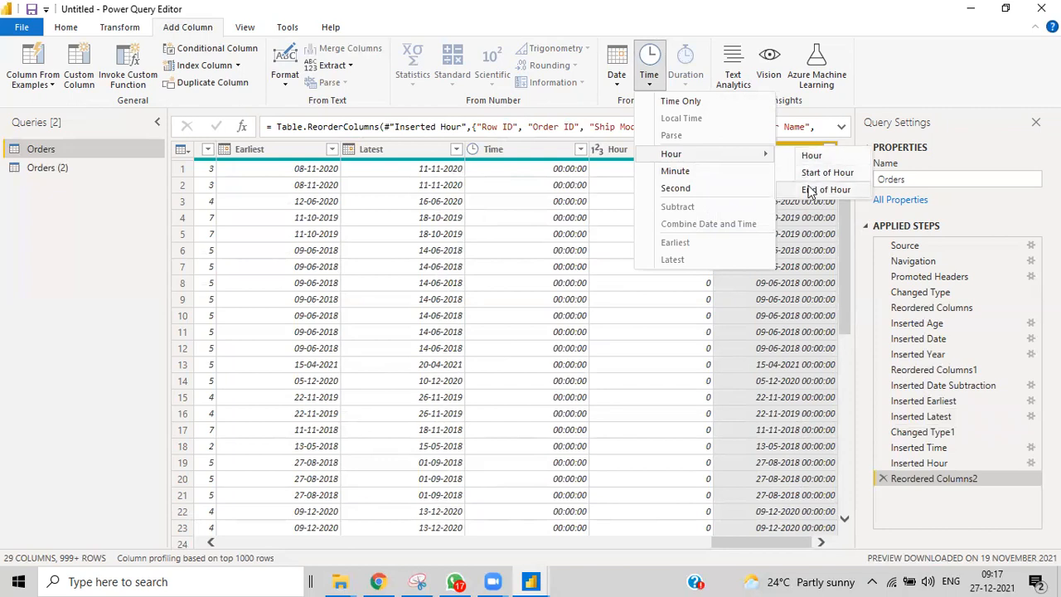
pyautogui.click(710, 171)
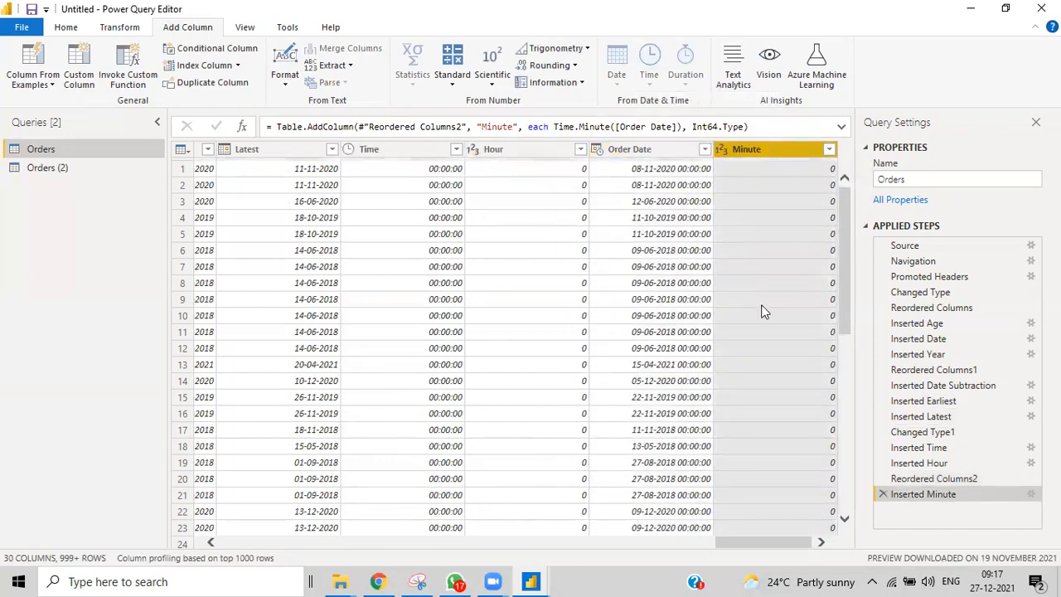
pyautogui.click(645, 149)
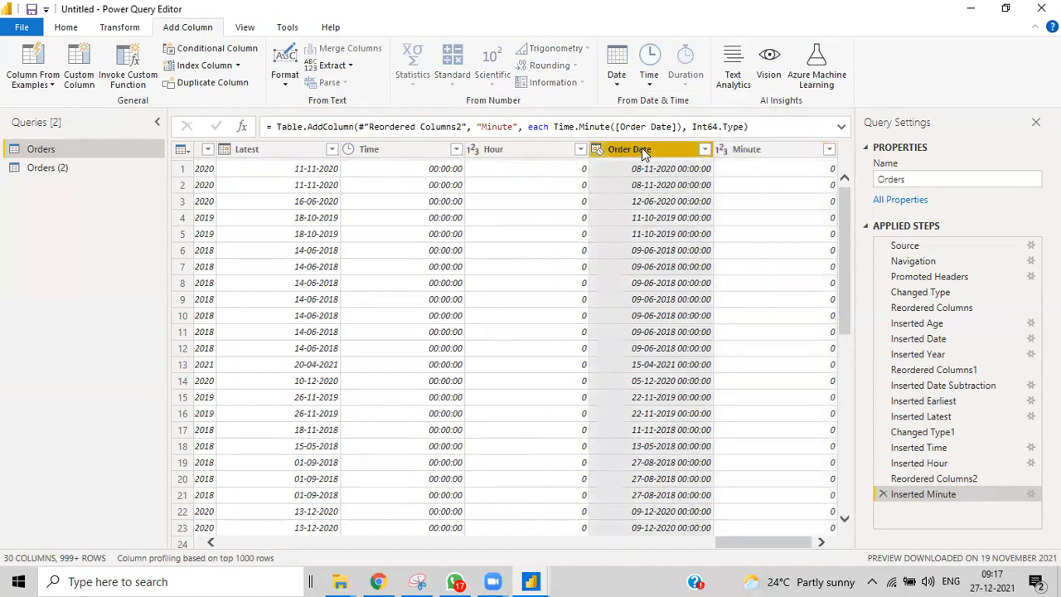
pyautogui.click(646, 87)
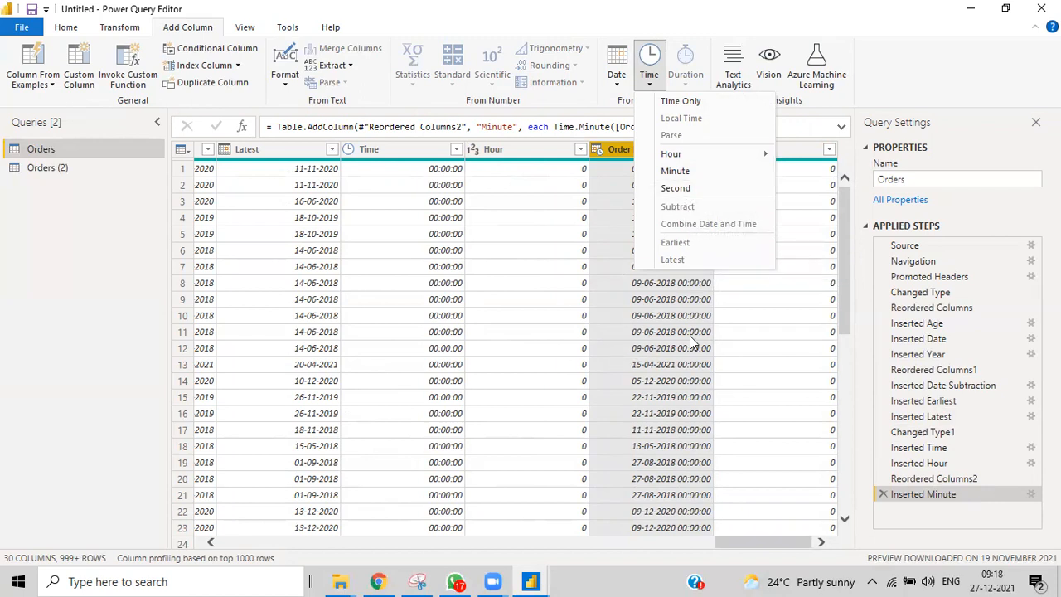
pyautogui.click(628, 148)
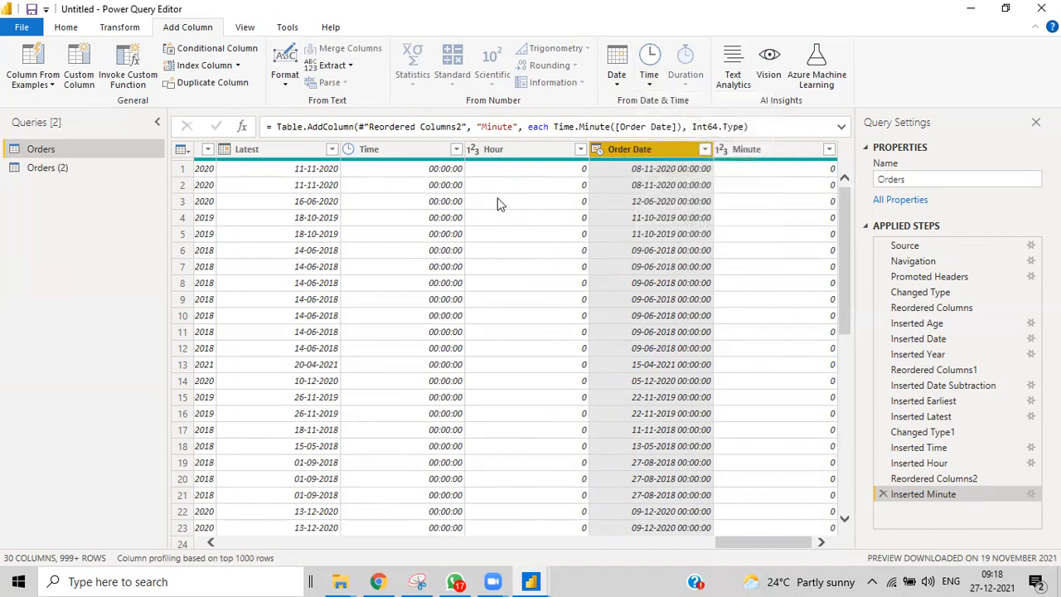
pyautogui.keyDown('ctrl'); pyautogui.click(396, 148); pyautogui.keyUp('ctrl')
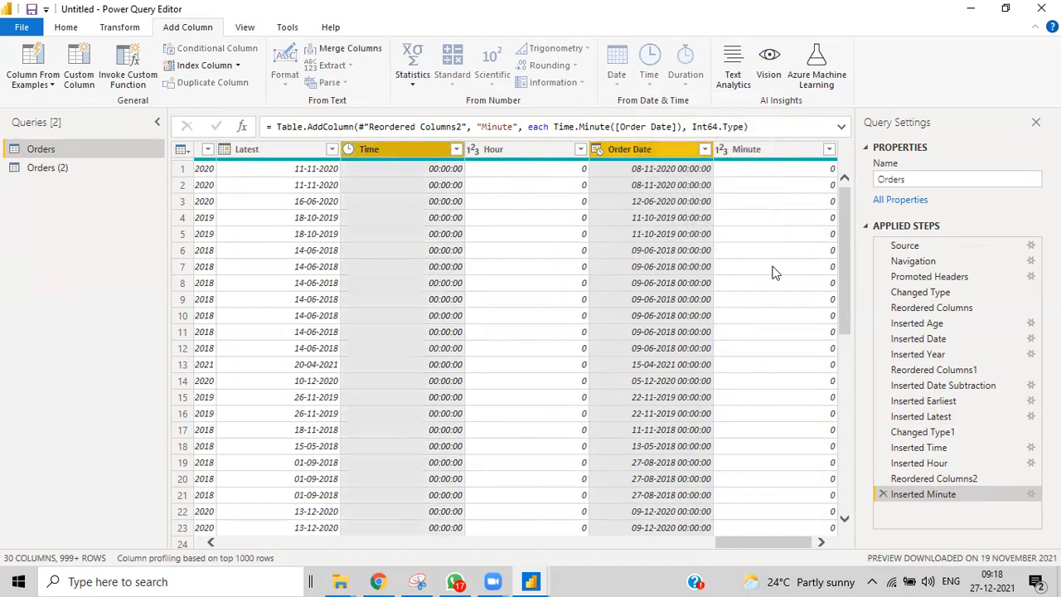
pyautogui.click(775, 274)
pyautogui.click(396, 149)
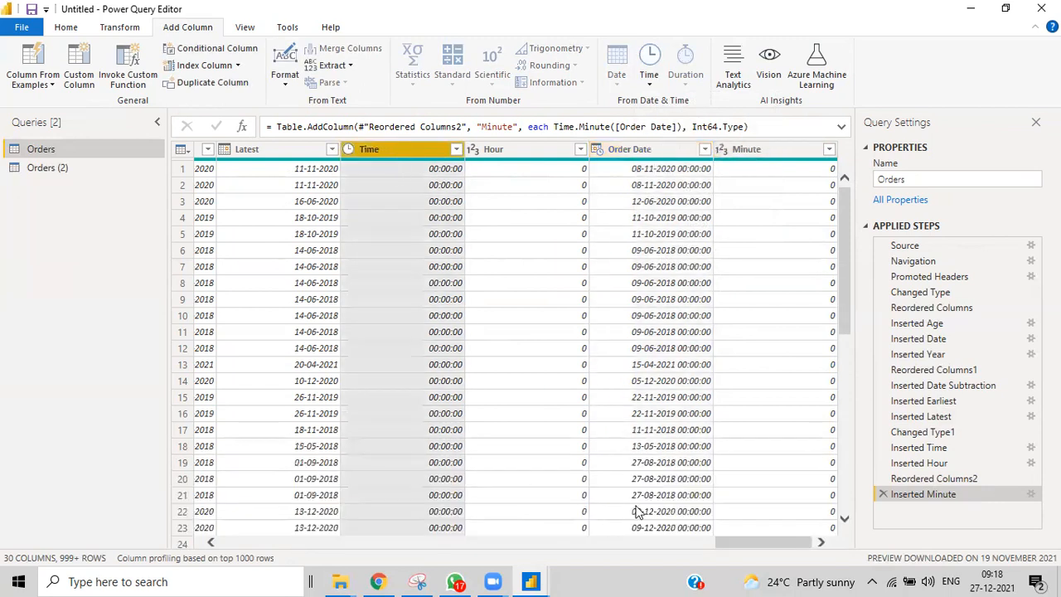
# Add a duration Hours column derived from the Age column in Orders
pyautogui.moveTo(758, 542); pyautogui.dragTo(571, 548)
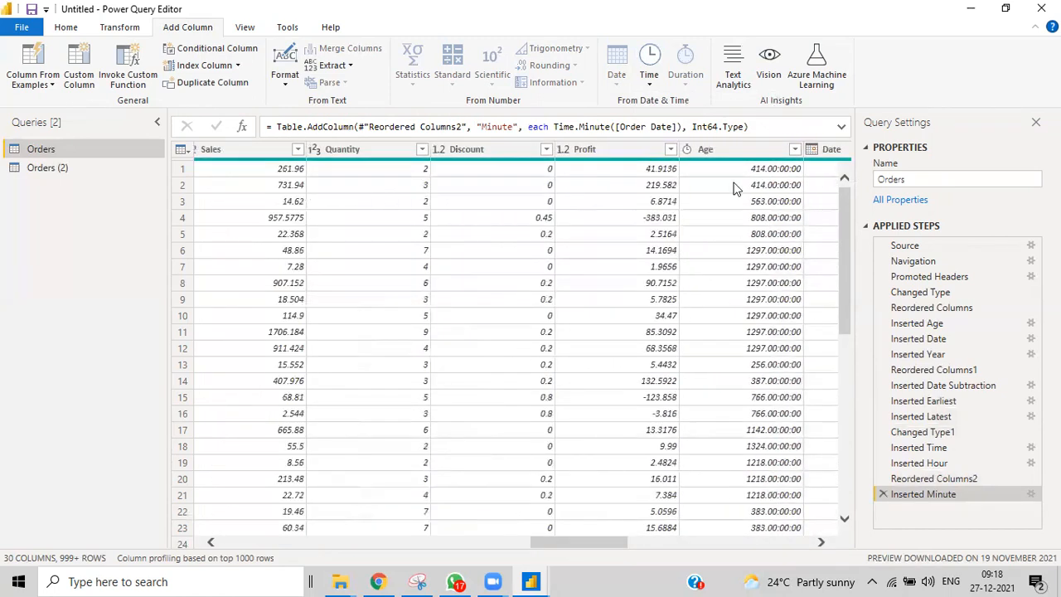
pyautogui.click(717, 149)
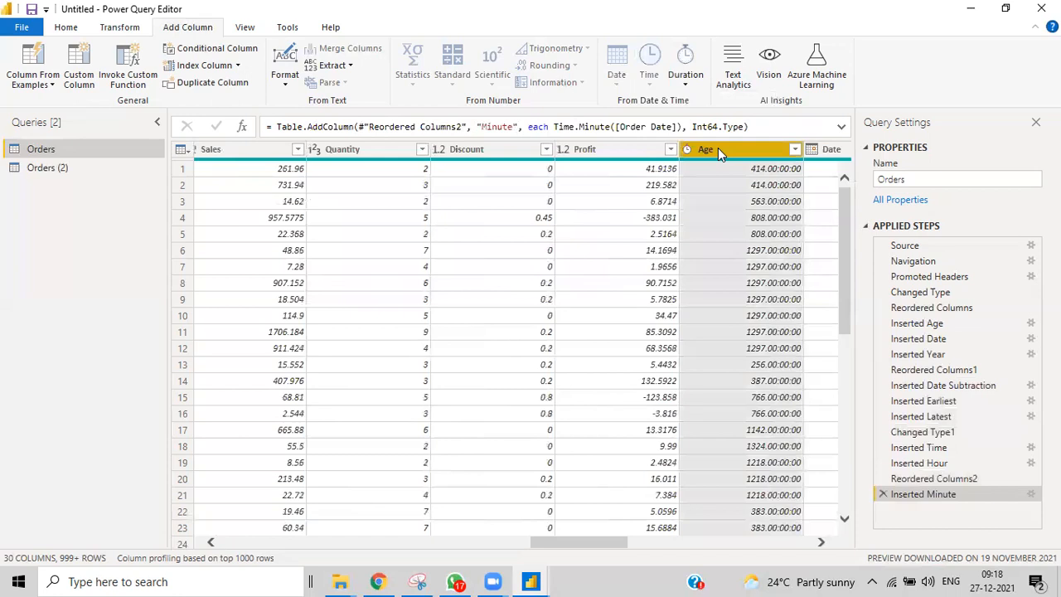
pyautogui.click(695, 81)
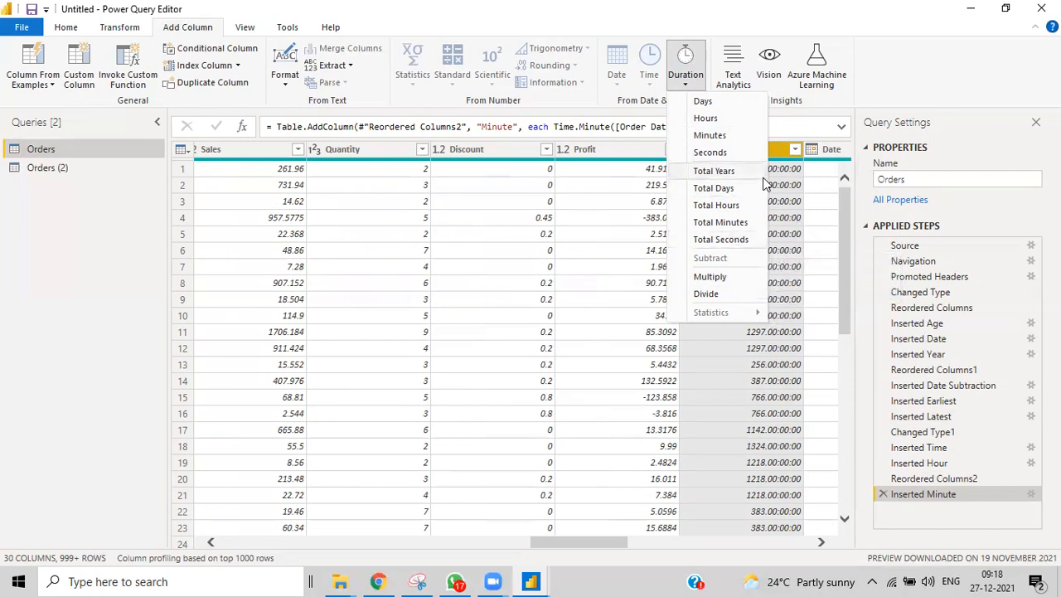
pyautogui.click(705, 119)
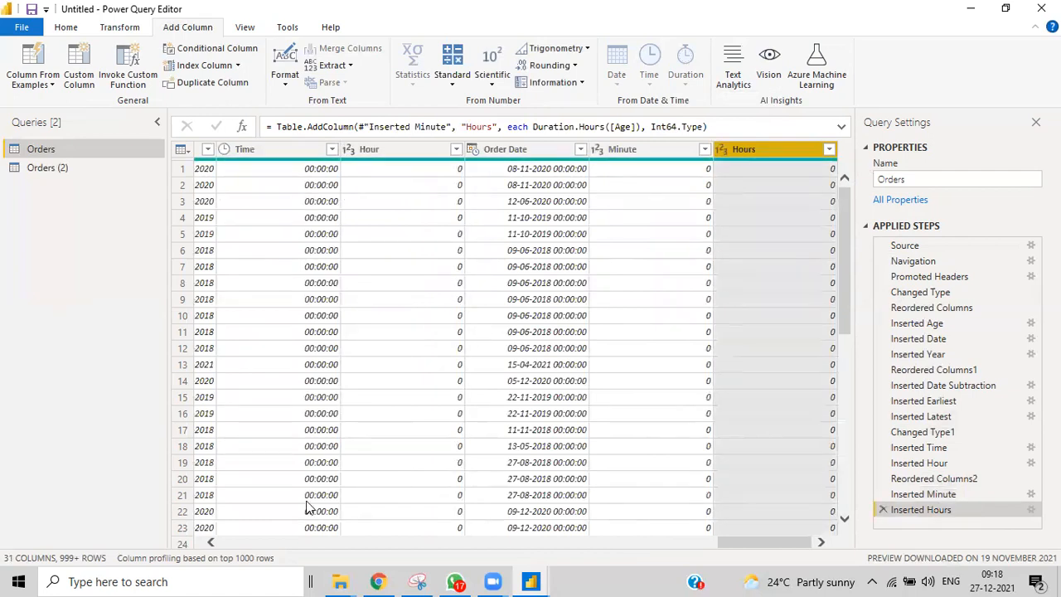
# Add a Total Years column derived from the Age duration column in Orders
pyautogui.moveTo(736, 544); pyautogui.dragTo(580, 551)
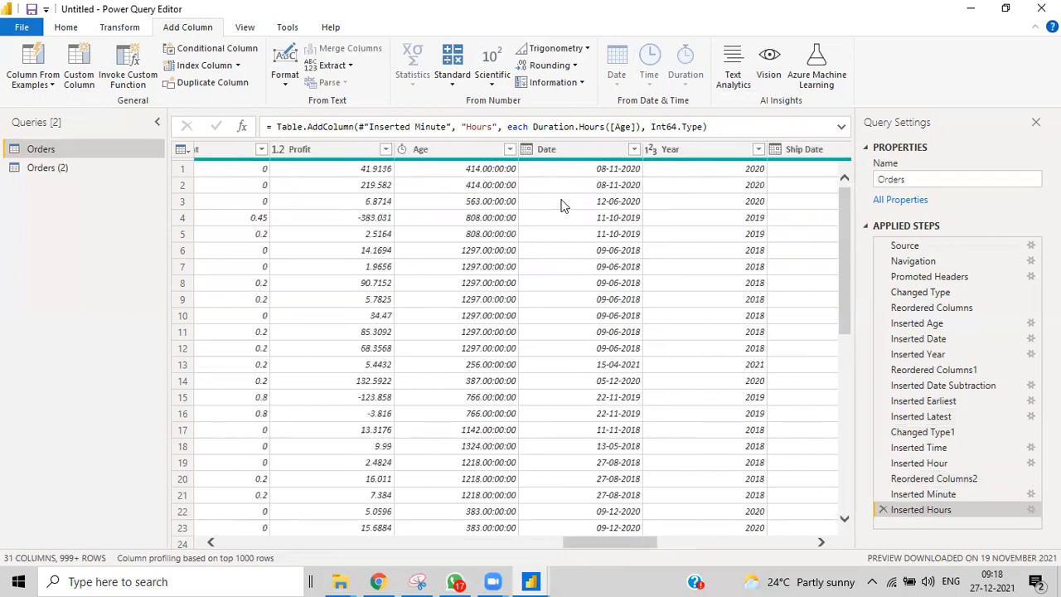
pyautogui.click(483, 152)
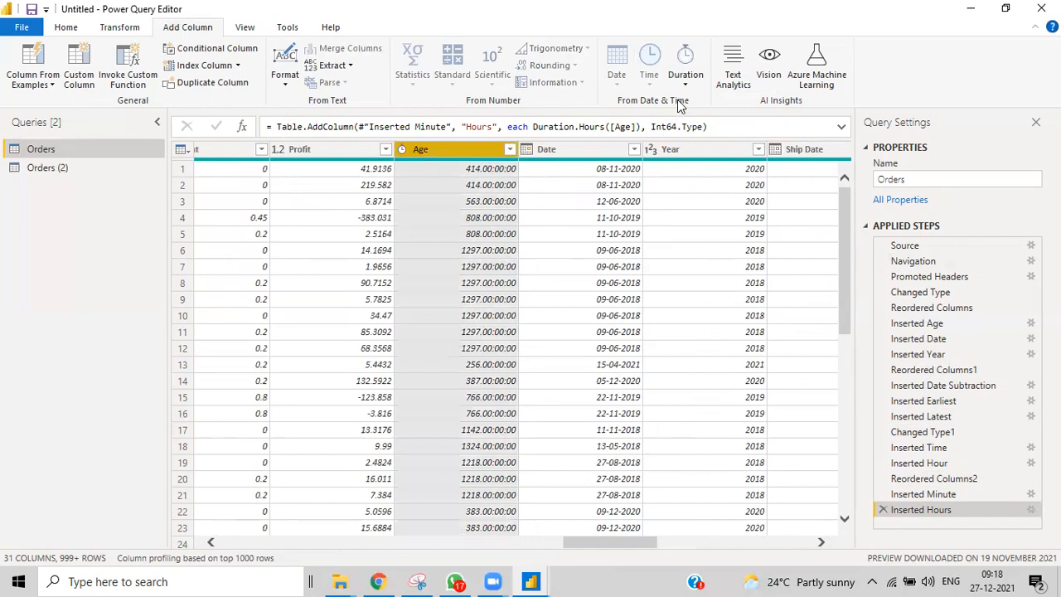
pyautogui.click(686, 76)
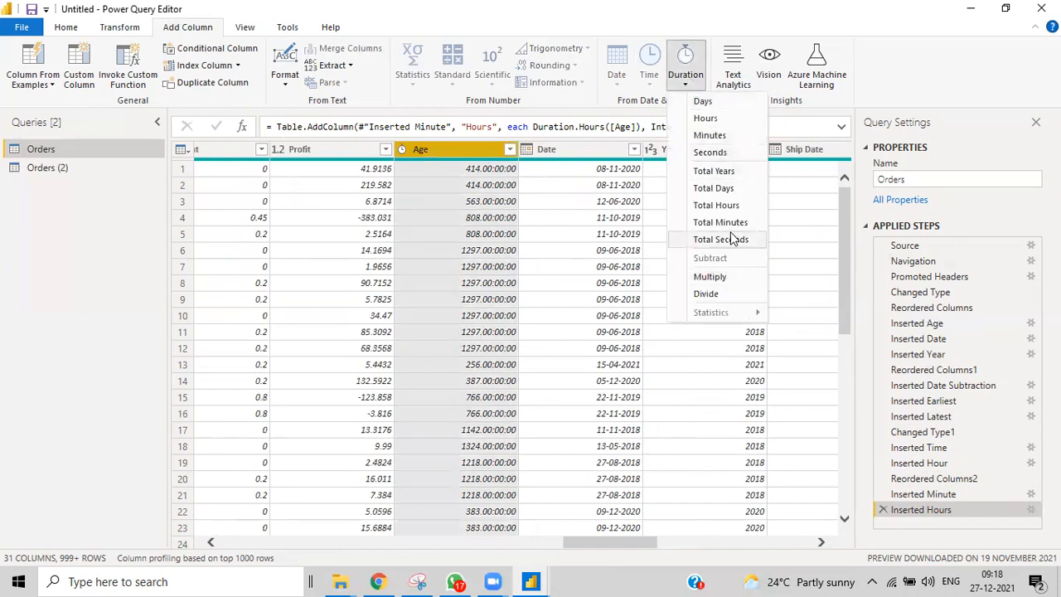
pyautogui.click(720, 172)
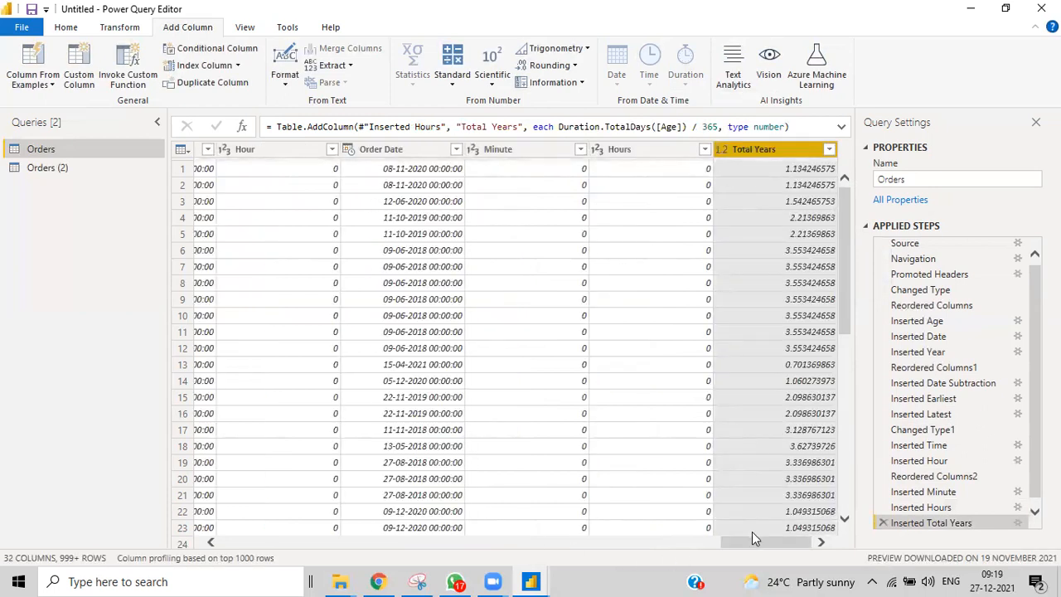
# Move the Age column to the end of the Orders table
pyautogui.moveTo(742, 543); pyautogui.dragTo(575, 551)
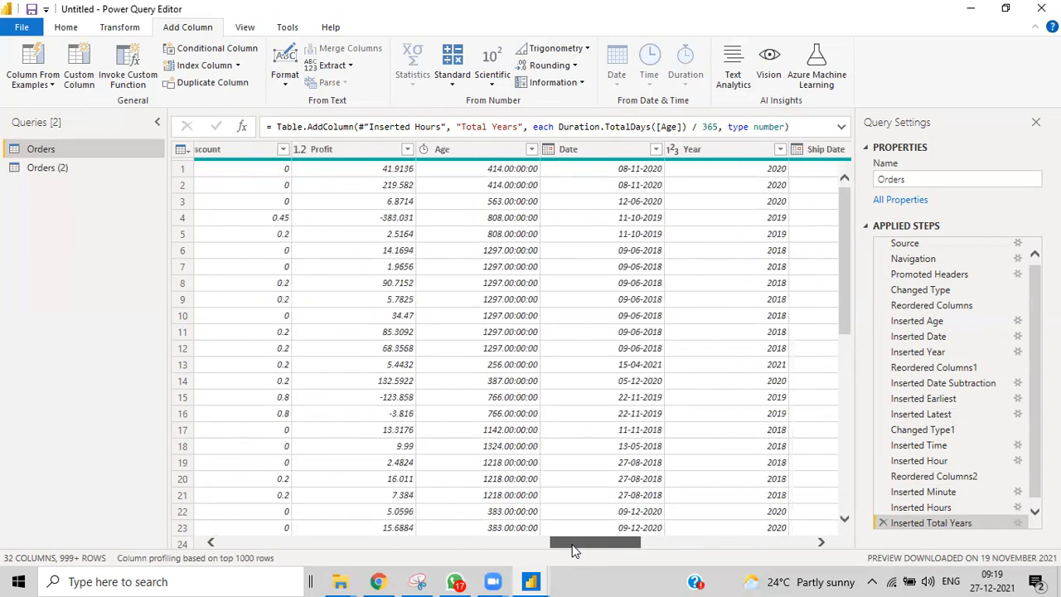
pyautogui.click(458, 150)
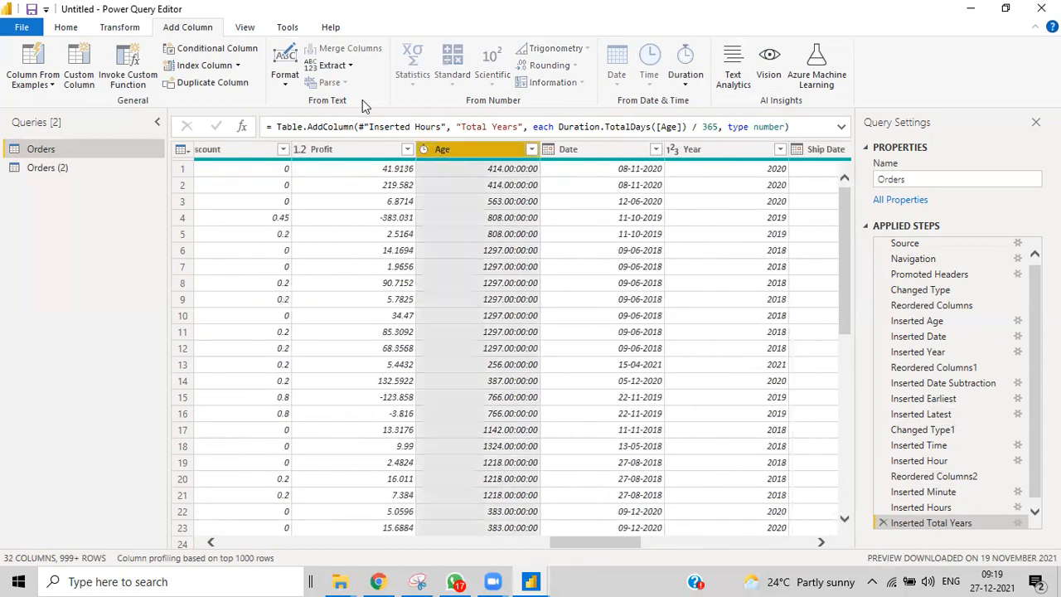
pyautogui.click(135, 30)
pyautogui.click(400, 66)
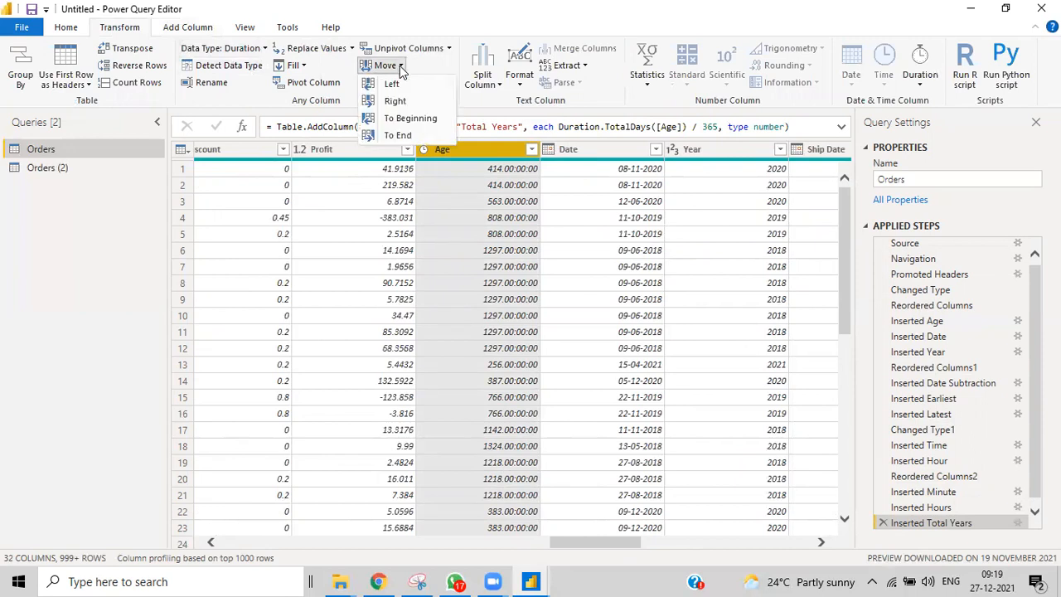
pyautogui.click(404, 135)
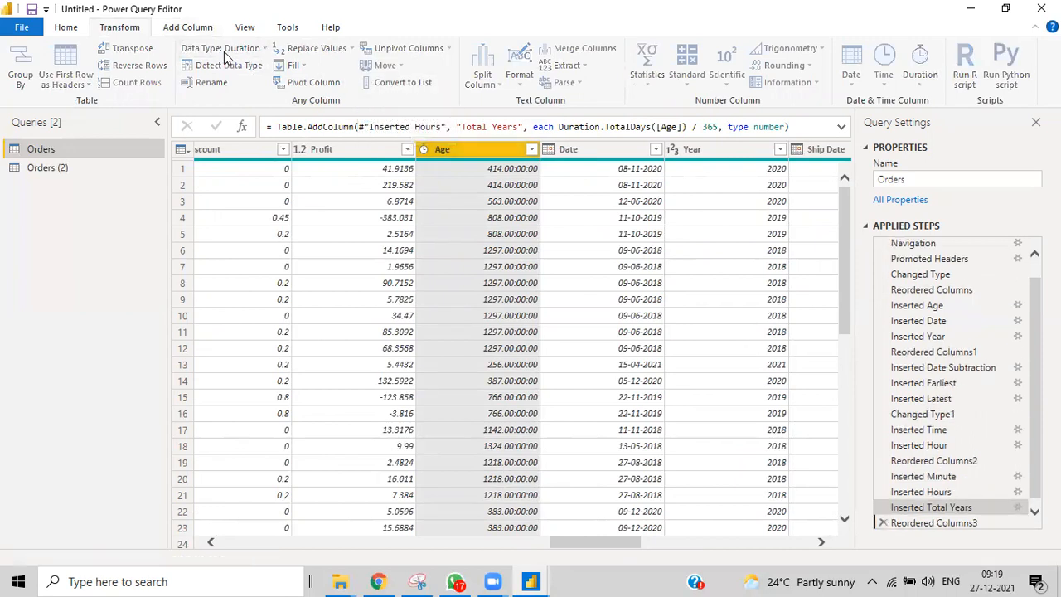
# Add a Total Hours column derived from the Age duration column in Orders
pyautogui.click(199, 31)
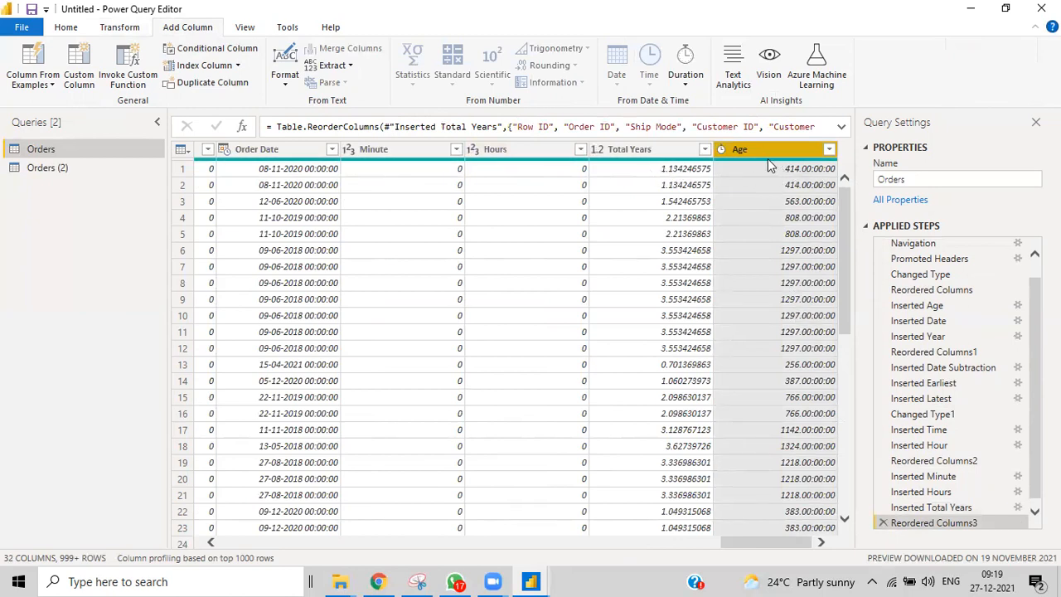
pyautogui.click(687, 83)
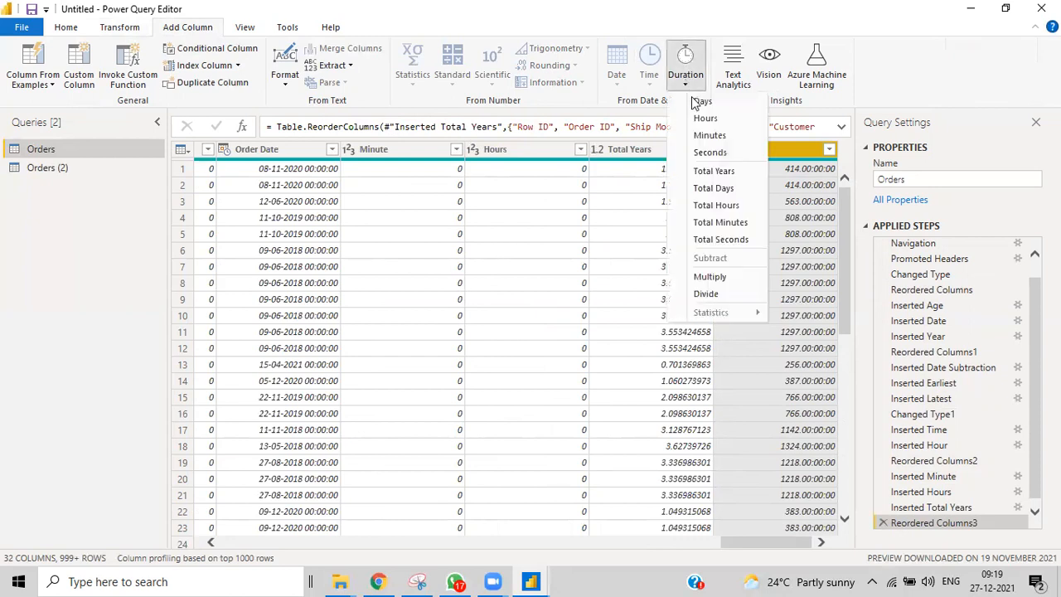
pyautogui.click(725, 207)
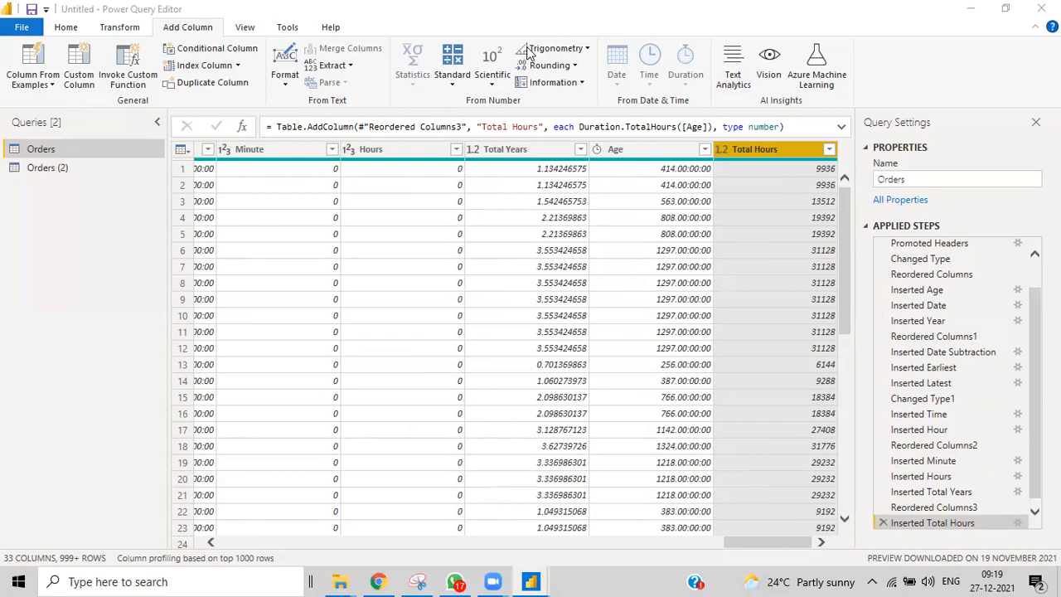
# Add a Total Minutes column derived from the Age duration column in Orders
pyautogui.click(580, 445)
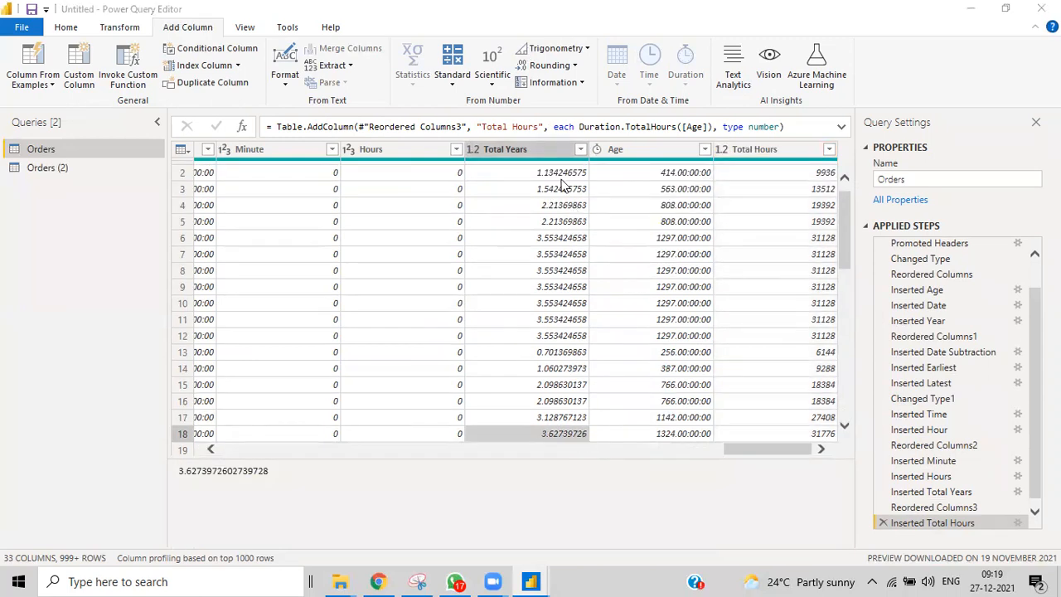
pyautogui.click(845, 181)
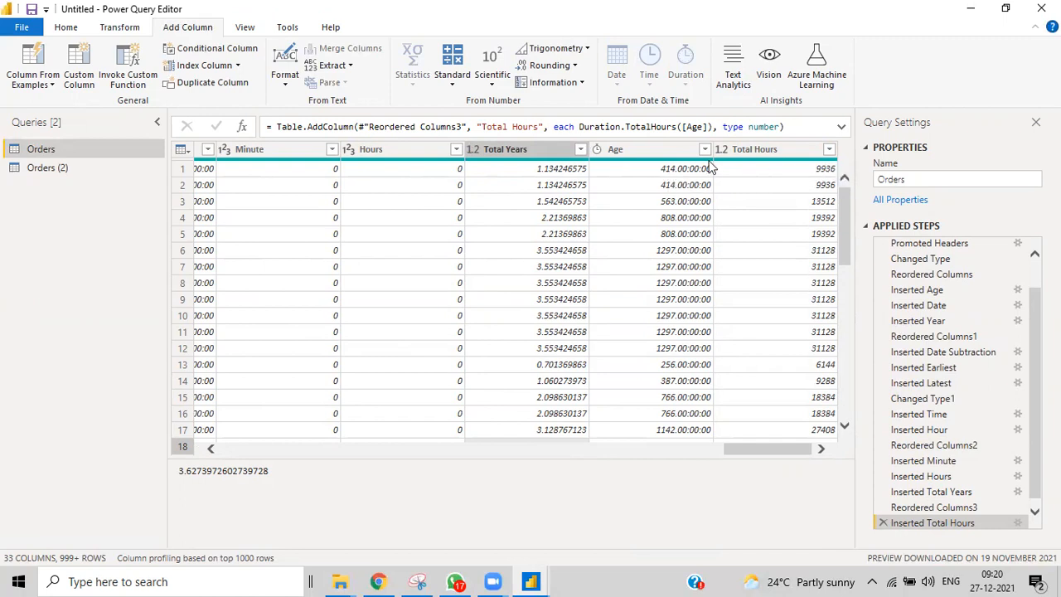
pyautogui.click(654, 146)
pyautogui.click(692, 83)
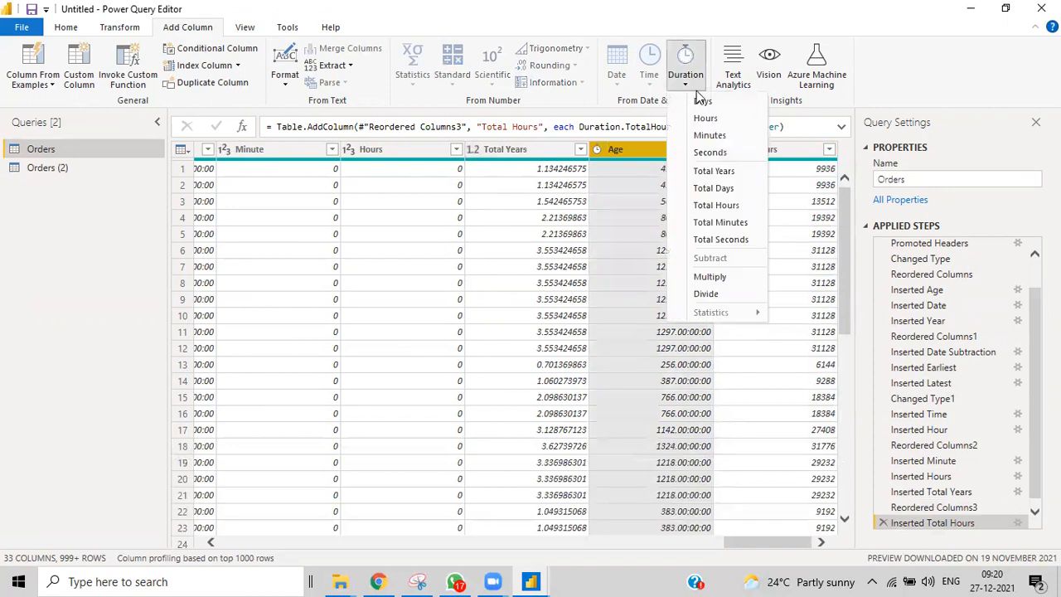
pyautogui.click(722, 224)
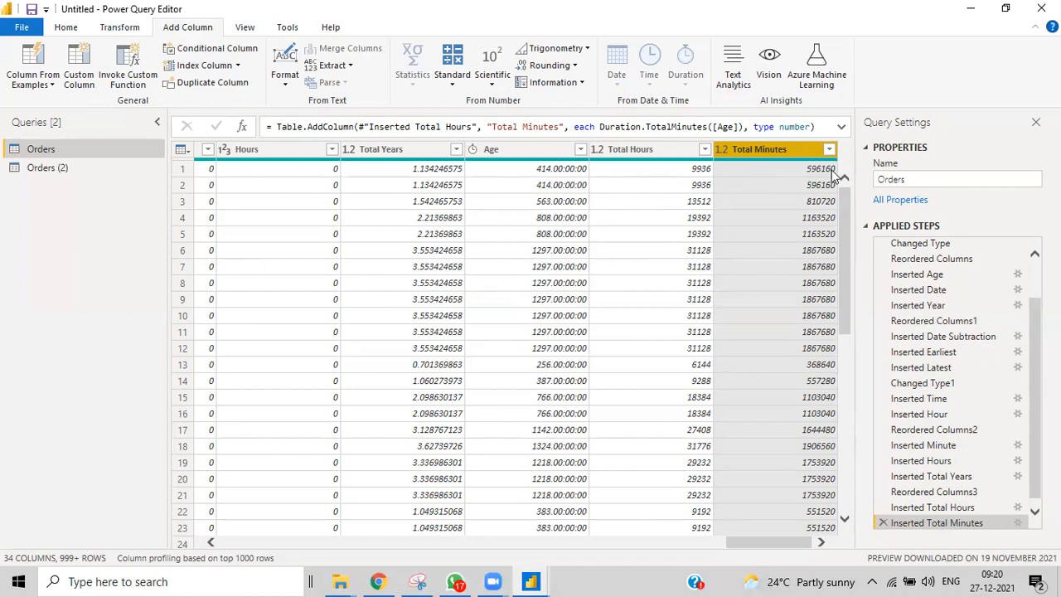
# Add a Total Seconds column derived from the Age duration column in Orders
pyautogui.click(531, 148)
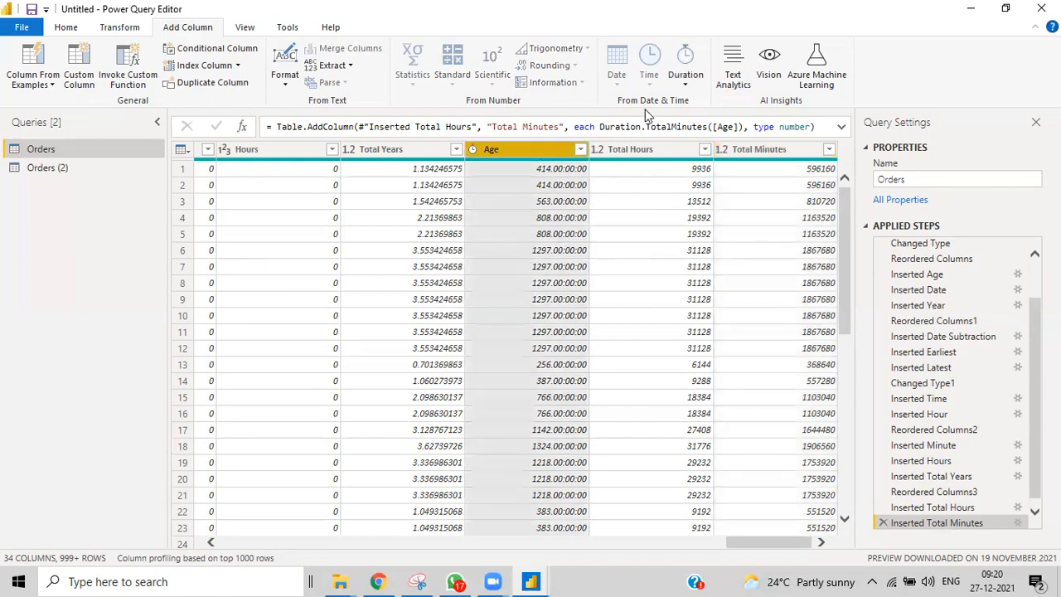
pyautogui.click(684, 81)
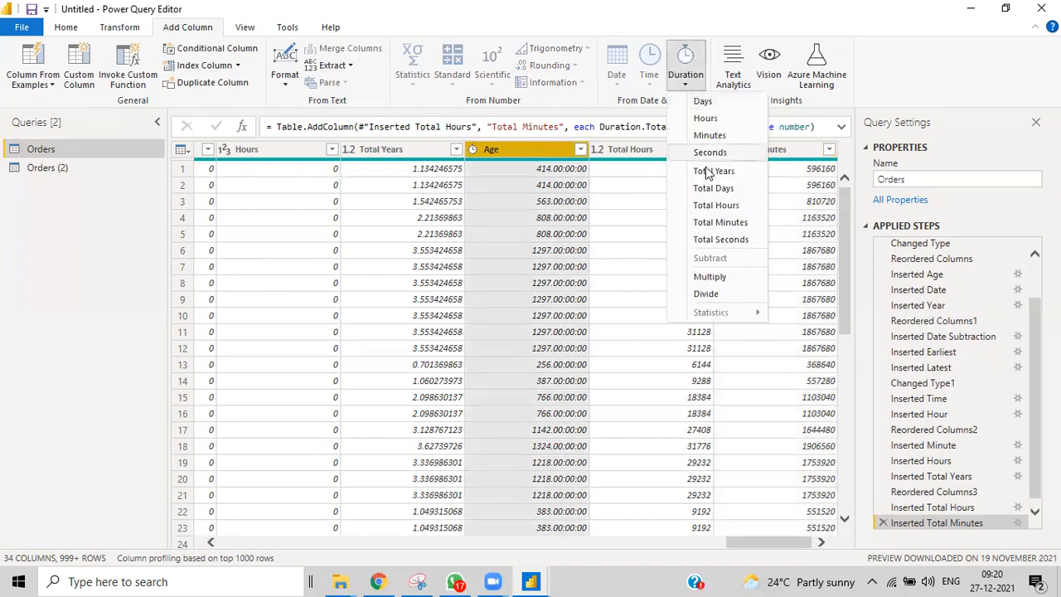
pyautogui.click(720, 239)
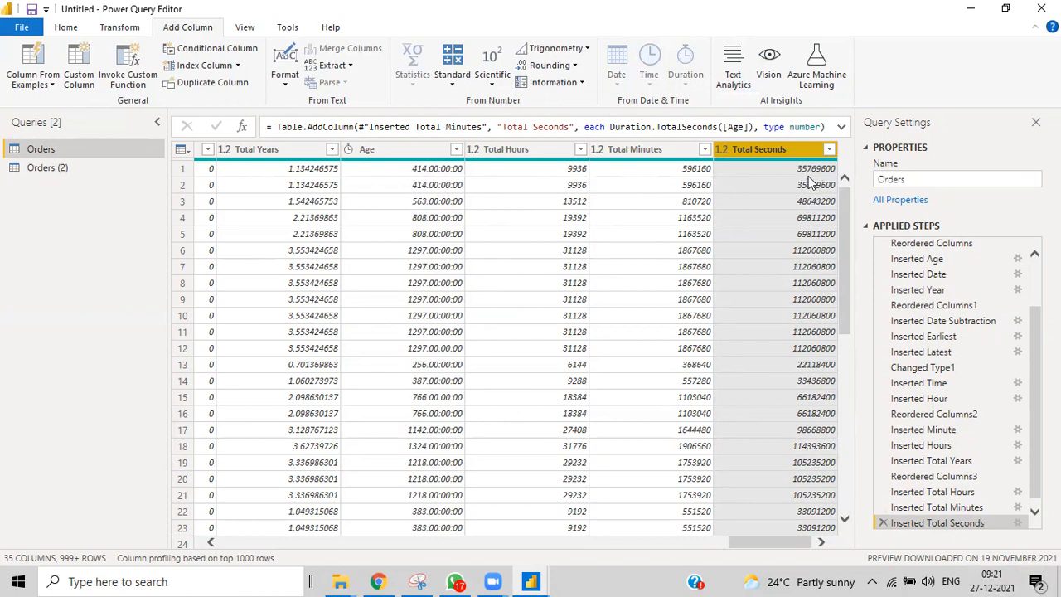
# Add a second Total Seconds column derived from the Age duration column
pyautogui.click(398, 149)
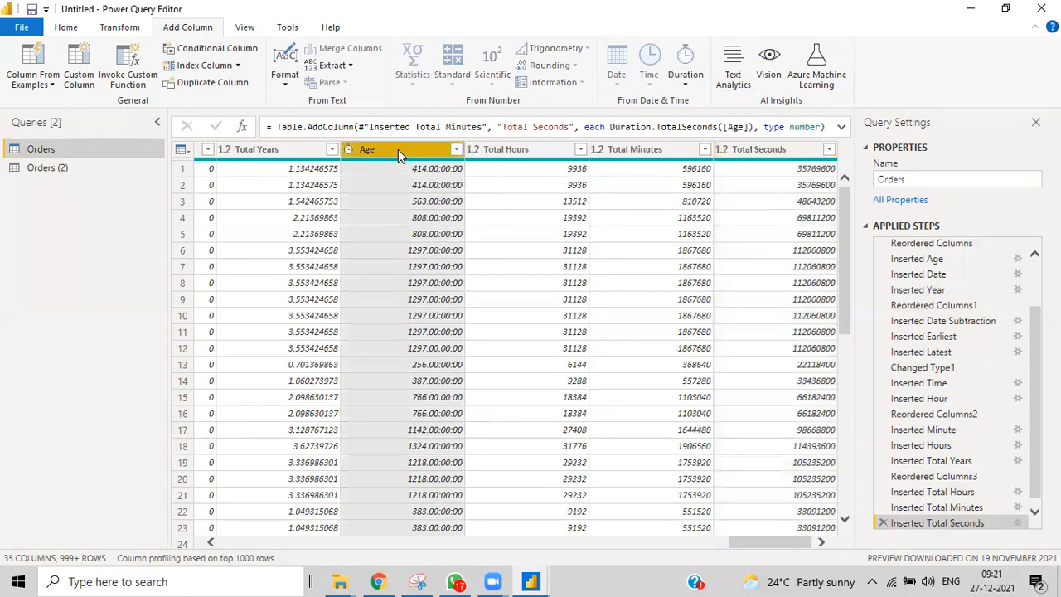
pyautogui.click(685, 75)
pyautogui.click(710, 237)
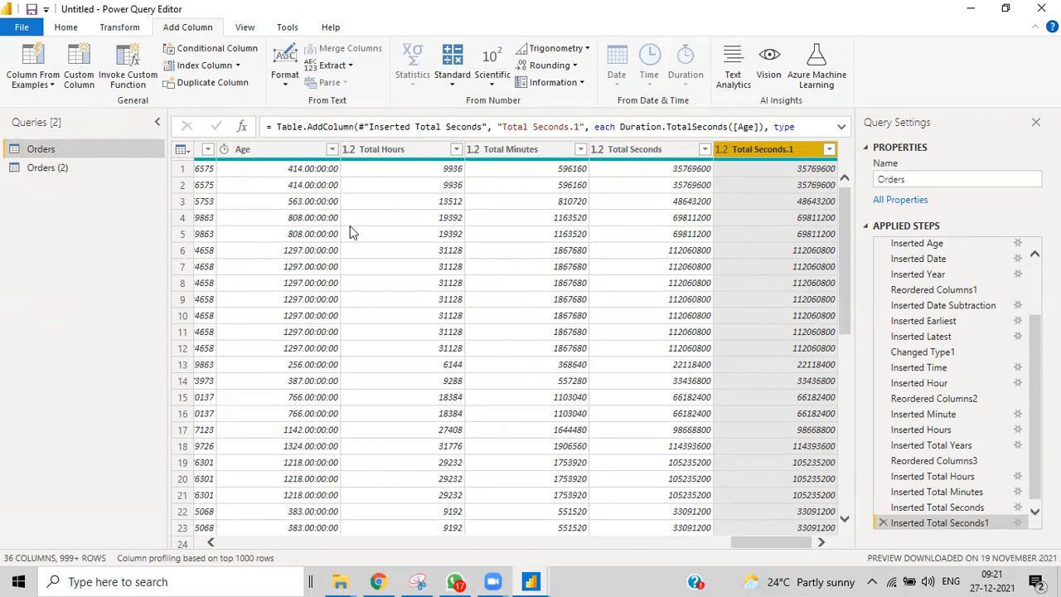
pyautogui.click(291, 152)
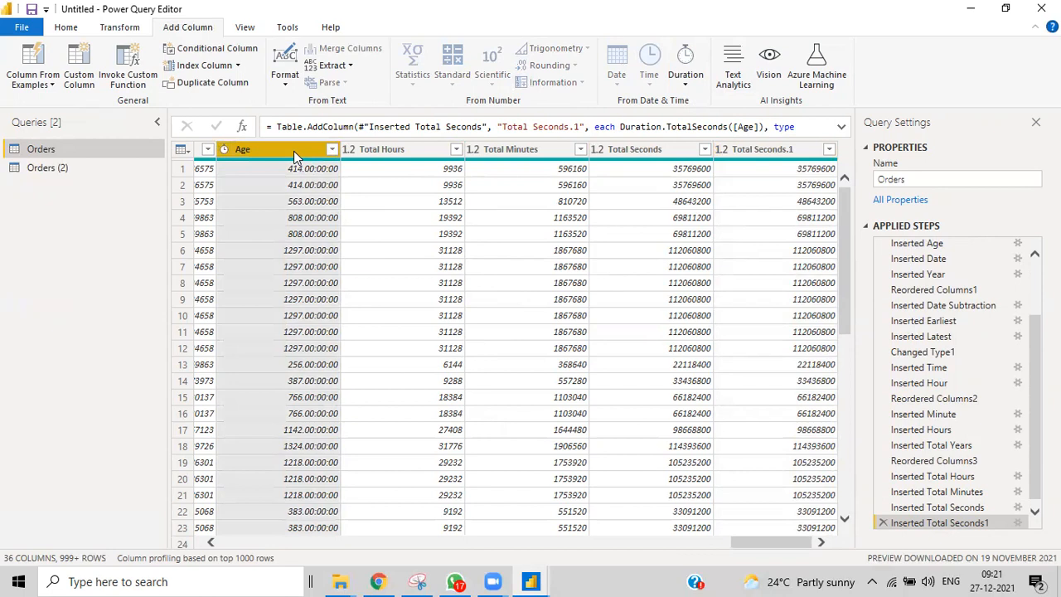
pyautogui.keyDown('ctrl'); pyautogui.click(816, 150); pyautogui.keyUp('ctrl')
pyautogui.click(695, 81)
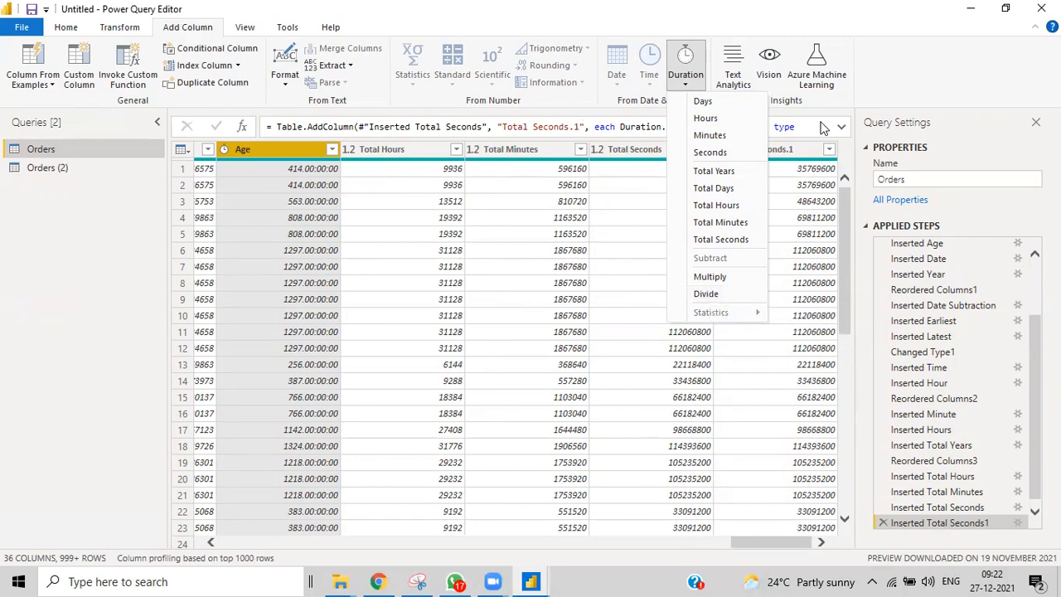
pyautogui.click(959, 135)
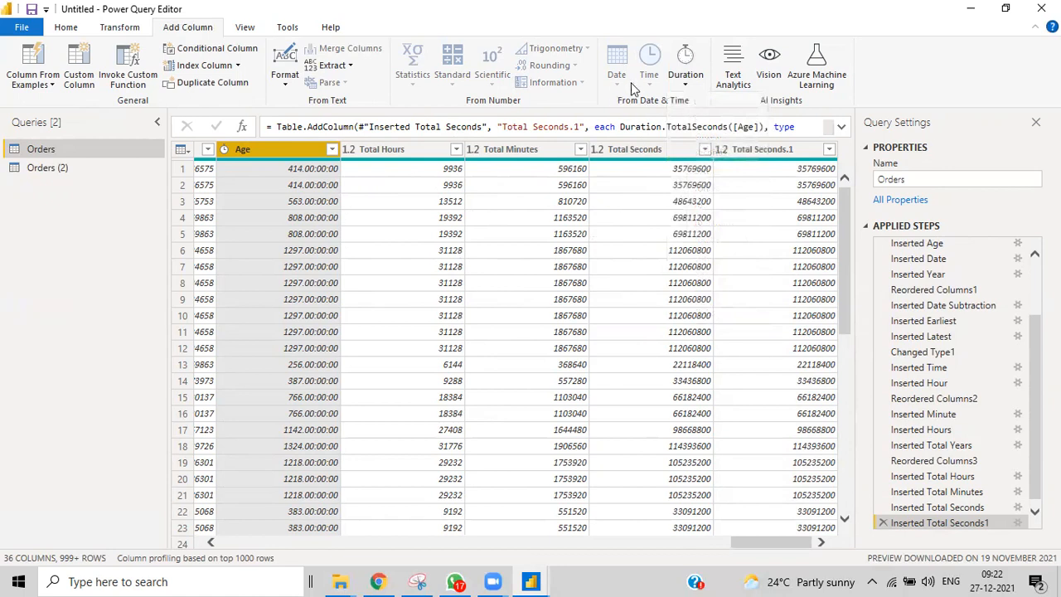
# Add a lowercase text column derived from the Order Date column in Orders
pyautogui.moveTo(750, 535); pyautogui.dragTo(675, 538)
pyautogui.click(366, 144)
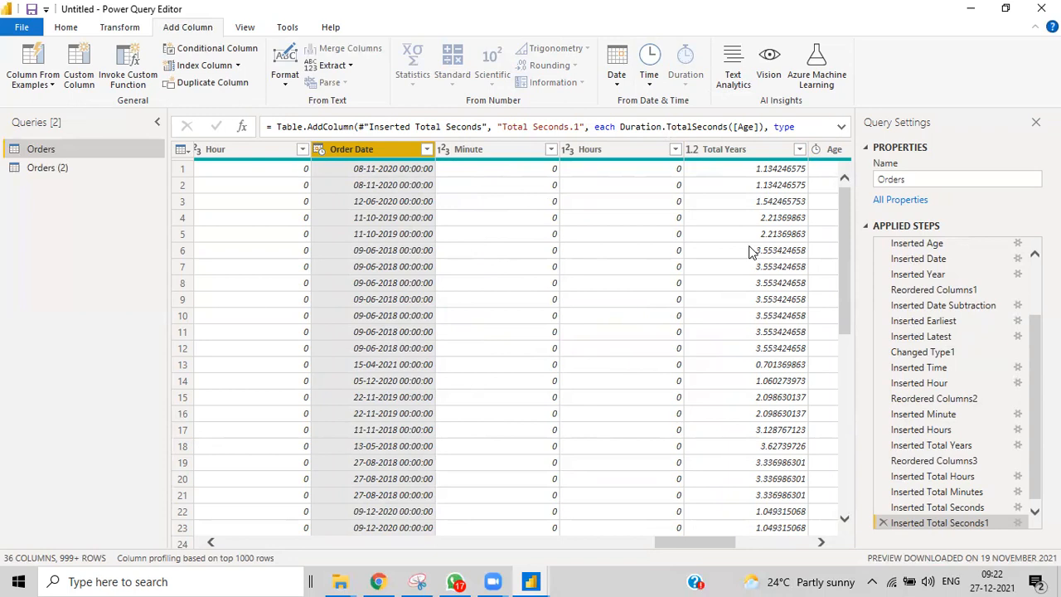
pyautogui.moveTo(716, 167)
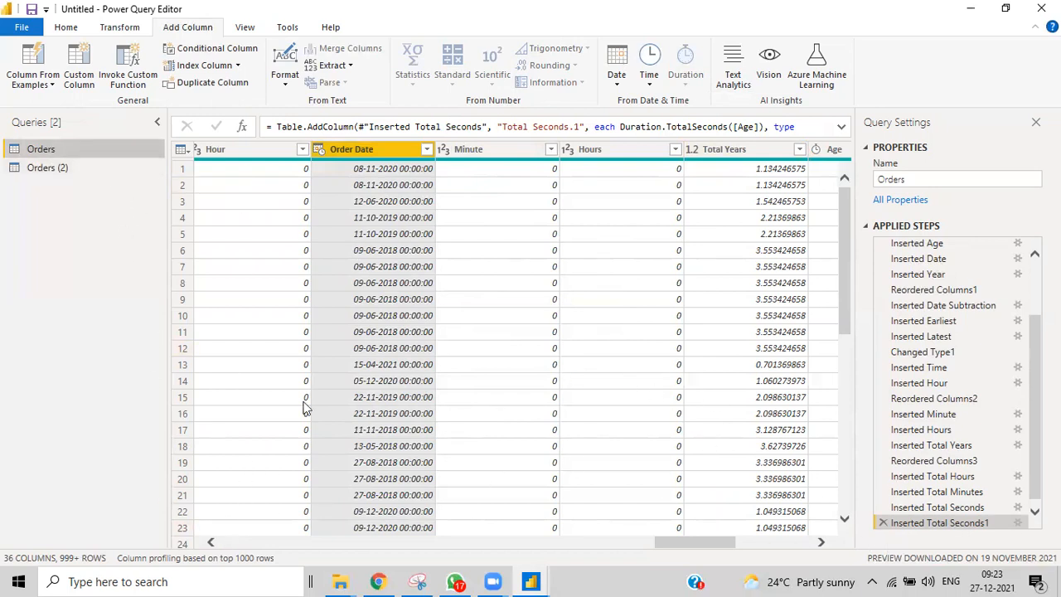
pyautogui.click(208, 542)
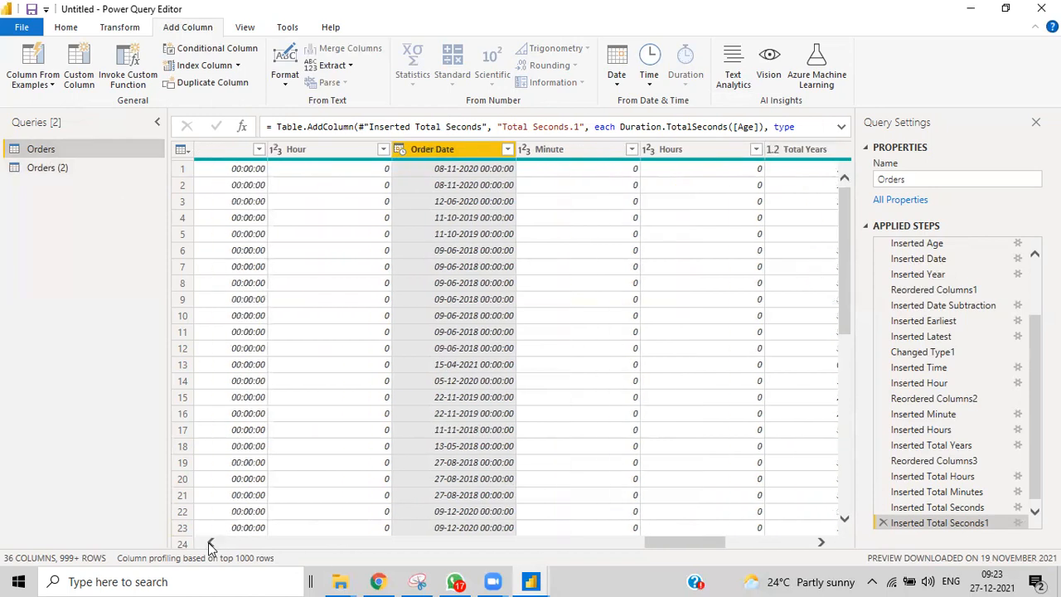
pyautogui.moveTo(208, 542); pyautogui.dragTo(208, 542)
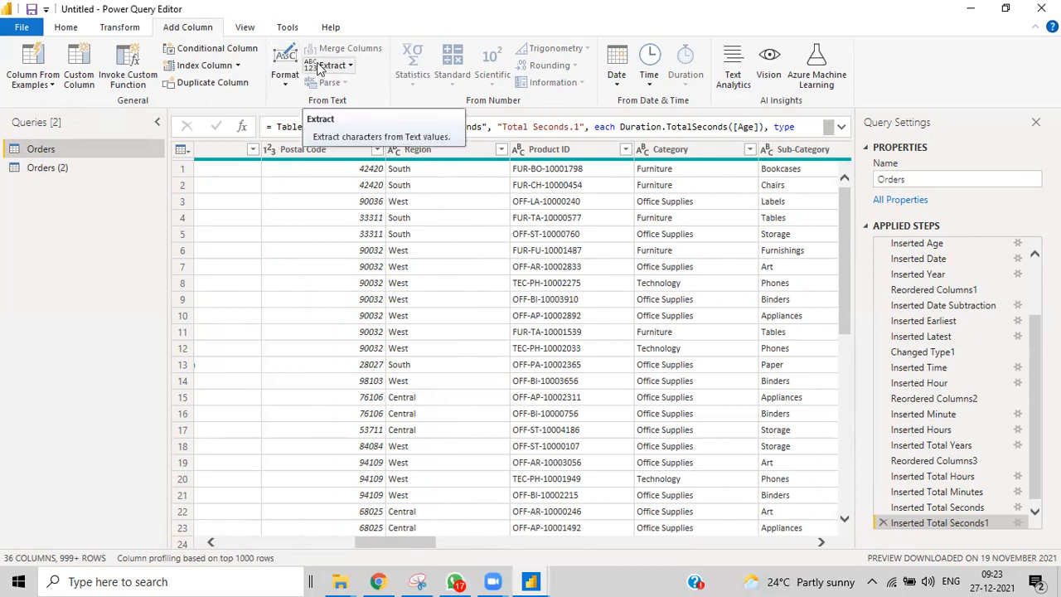
pyautogui.click(283, 86)
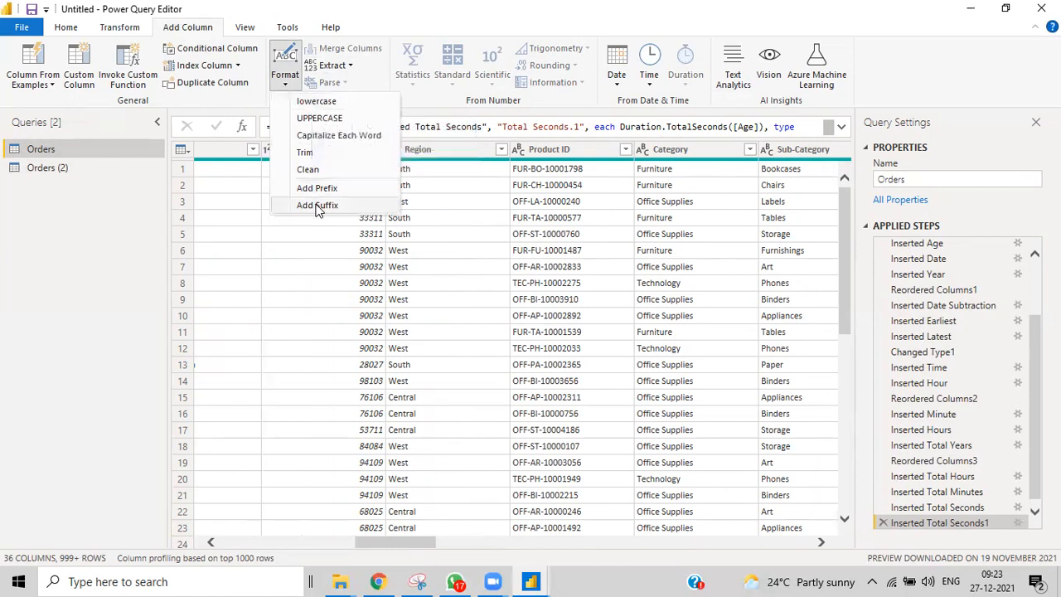
pyautogui.click(340, 101)
pyautogui.click(447, 152)
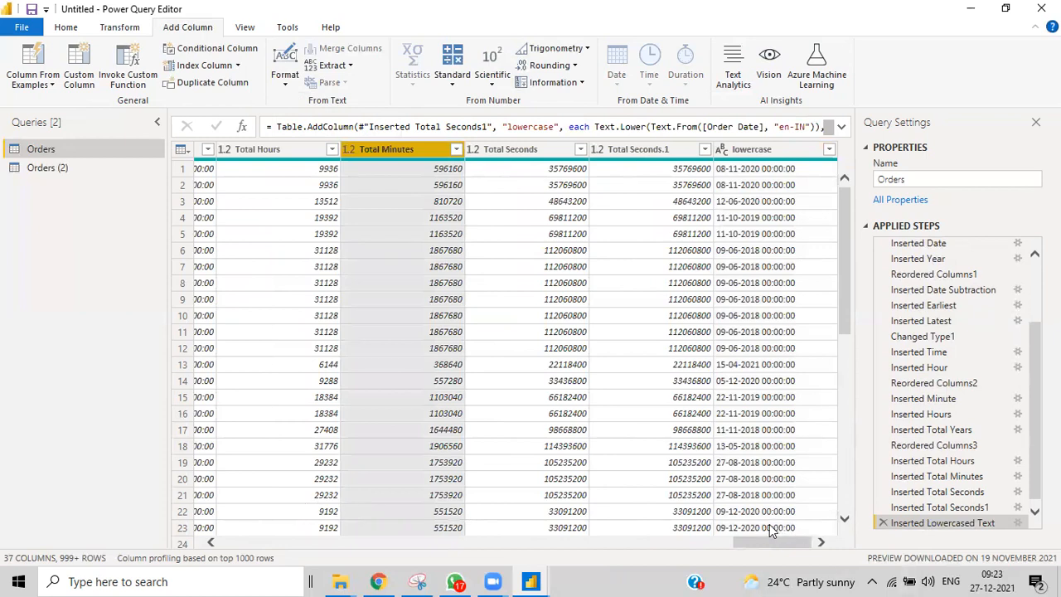
# Move the Ship Mode column to the end of the Orders table
pyautogui.moveTo(746, 542); pyautogui.dragTo(234, 494)
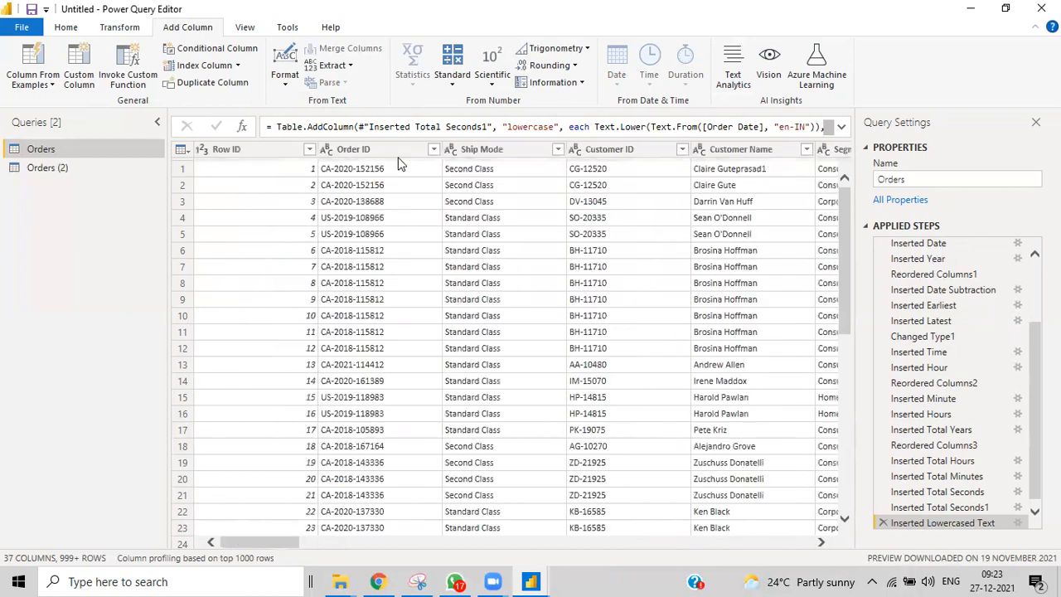
pyautogui.click(512, 150)
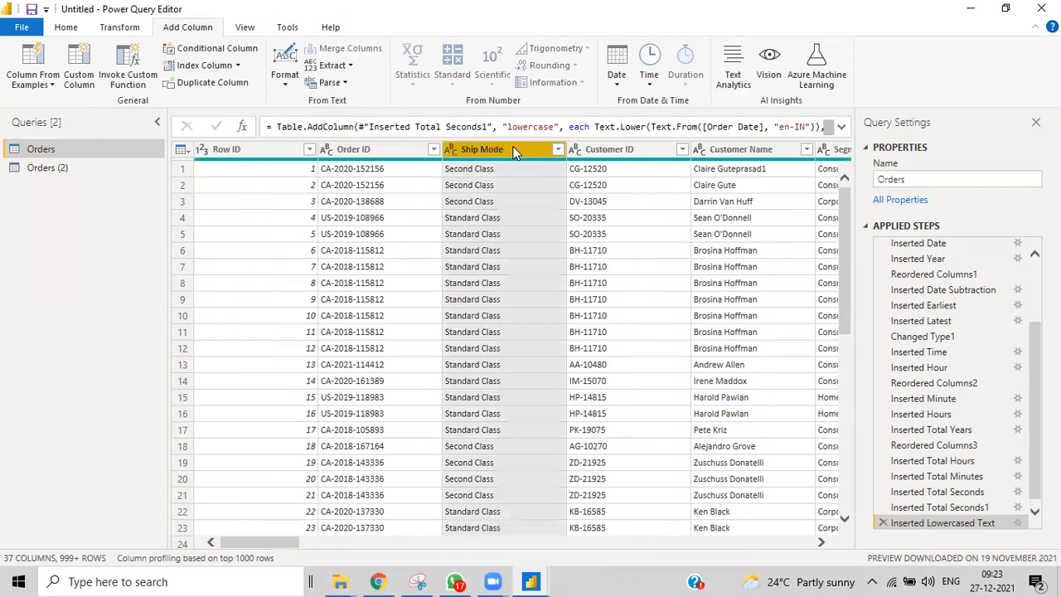
pyautogui.click(120, 27)
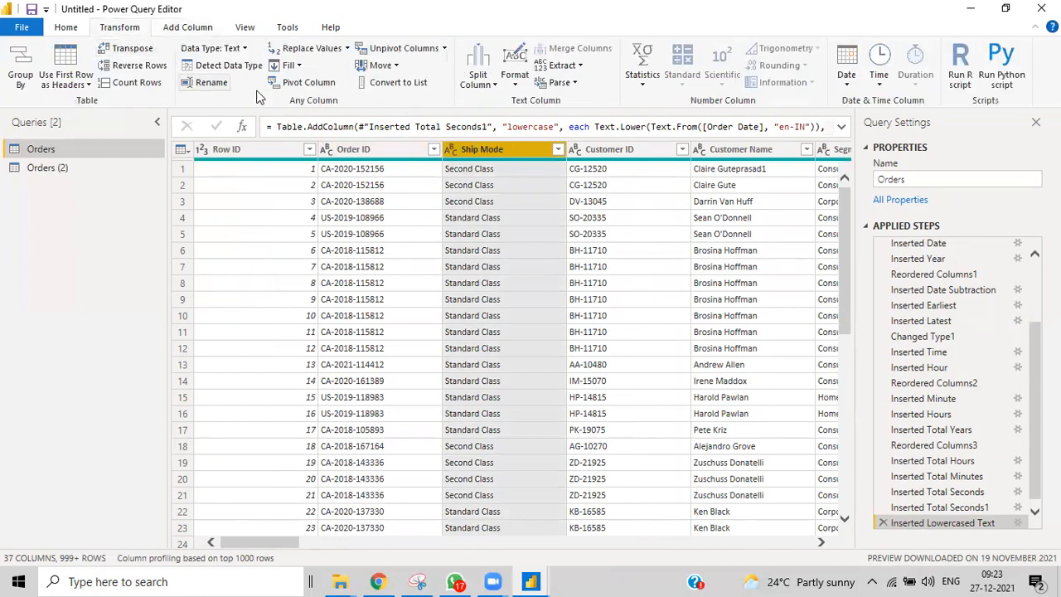
pyautogui.click(394, 70)
pyautogui.click(393, 135)
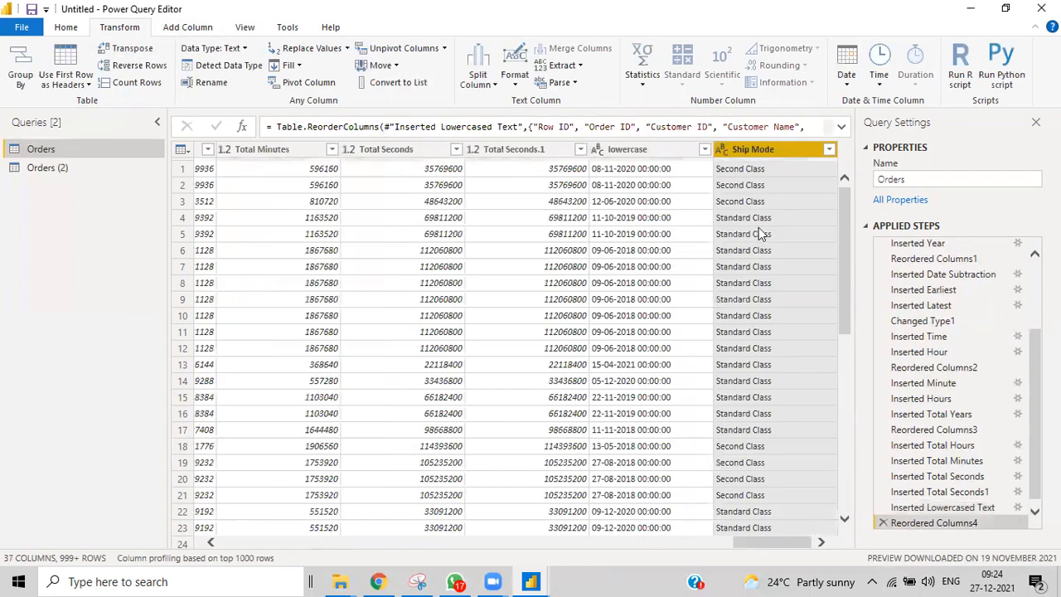
# Add a lowercase text column derived from the Ship Mode column
pyautogui.click(187, 28)
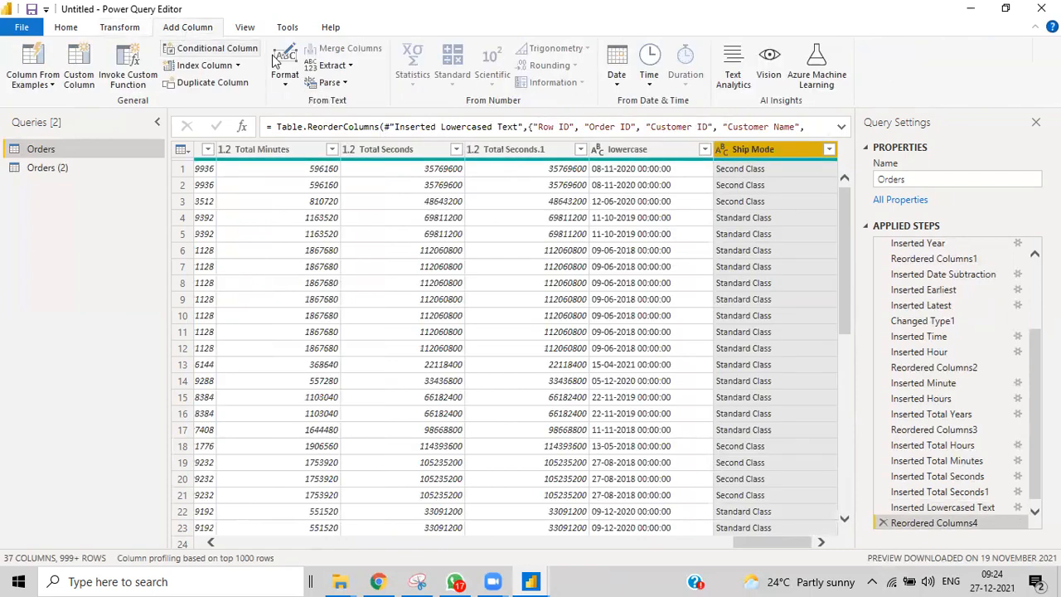
pyautogui.click(284, 87)
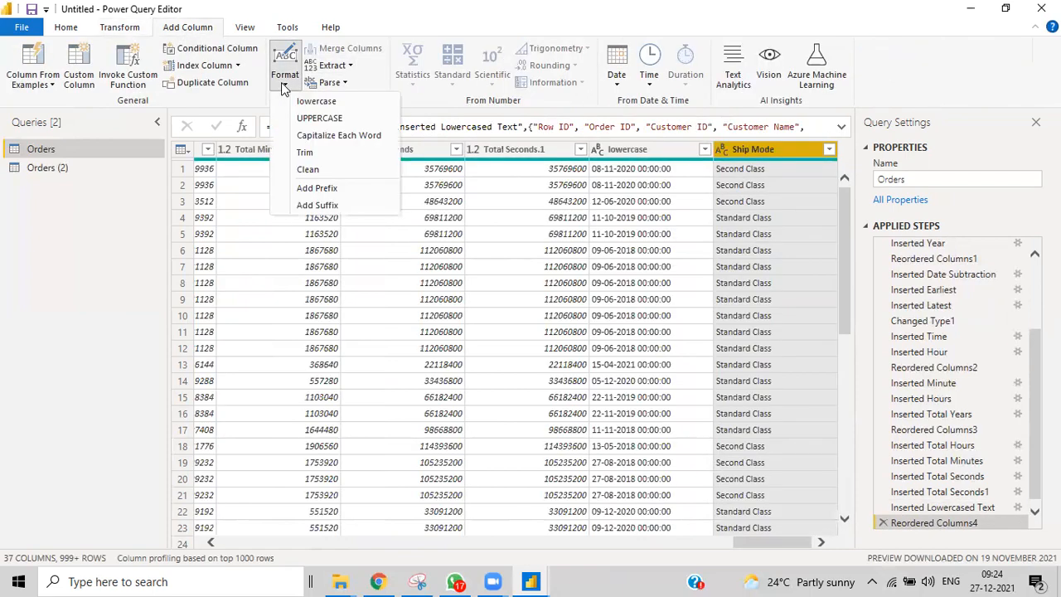
pyautogui.click(320, 101)
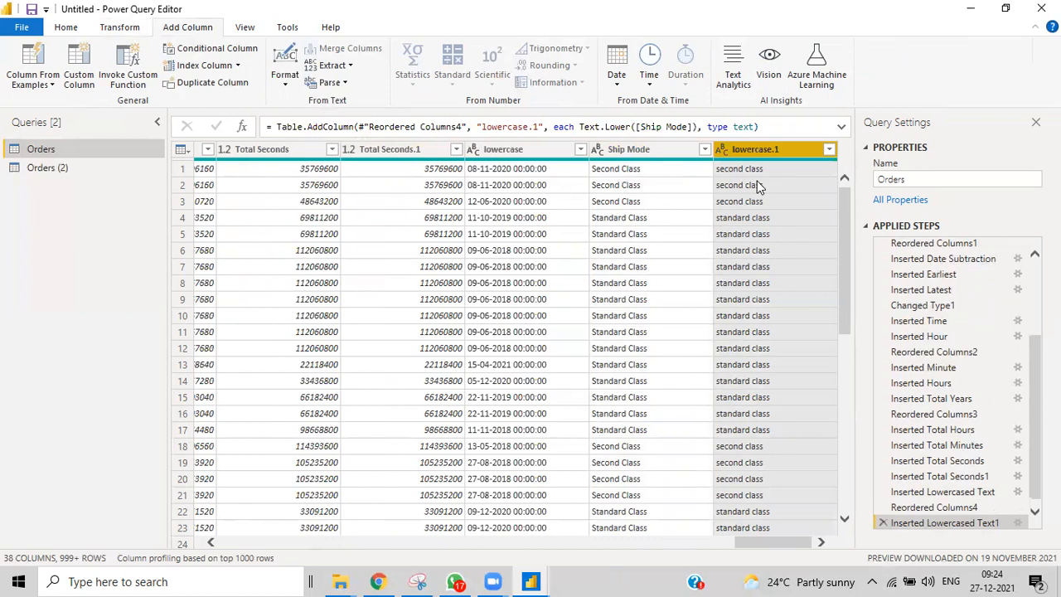
# Add an UPPERCASE text column derived from the Ship Mode column
pyautogui.click(628, 150)
pyautogui.click(287, 87)
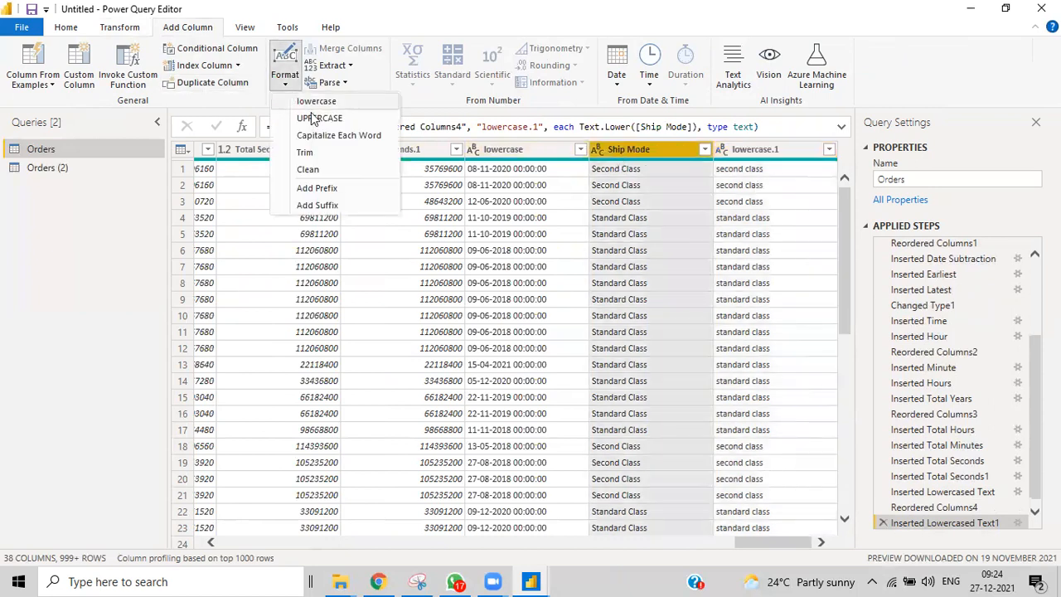
pyautogui.click(329, 119)
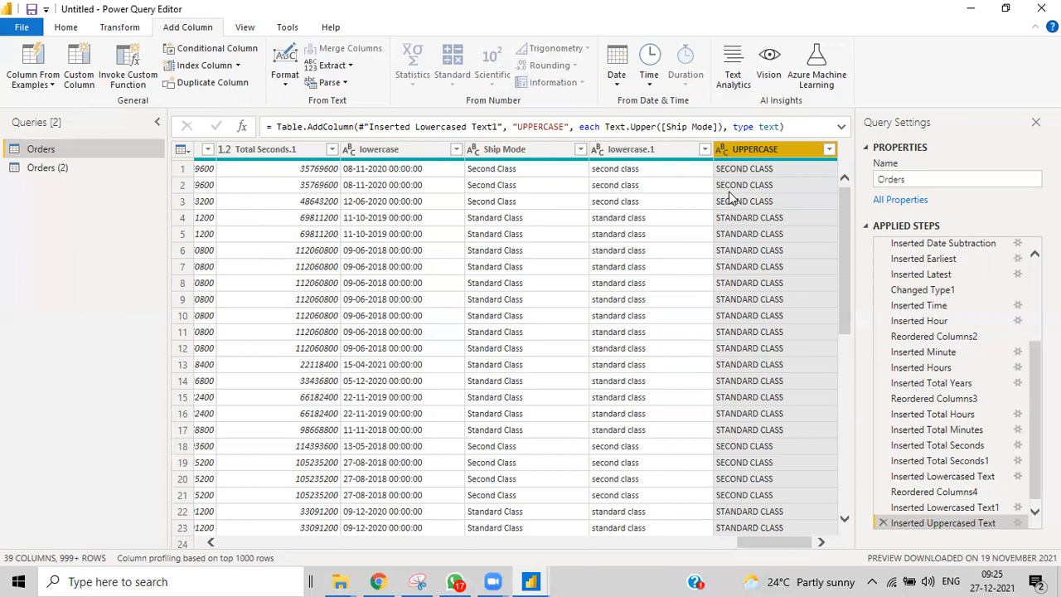
# Add a Capitalize Each Word text column derived from the Ship Mode column
pyautogui.click(513, 148)
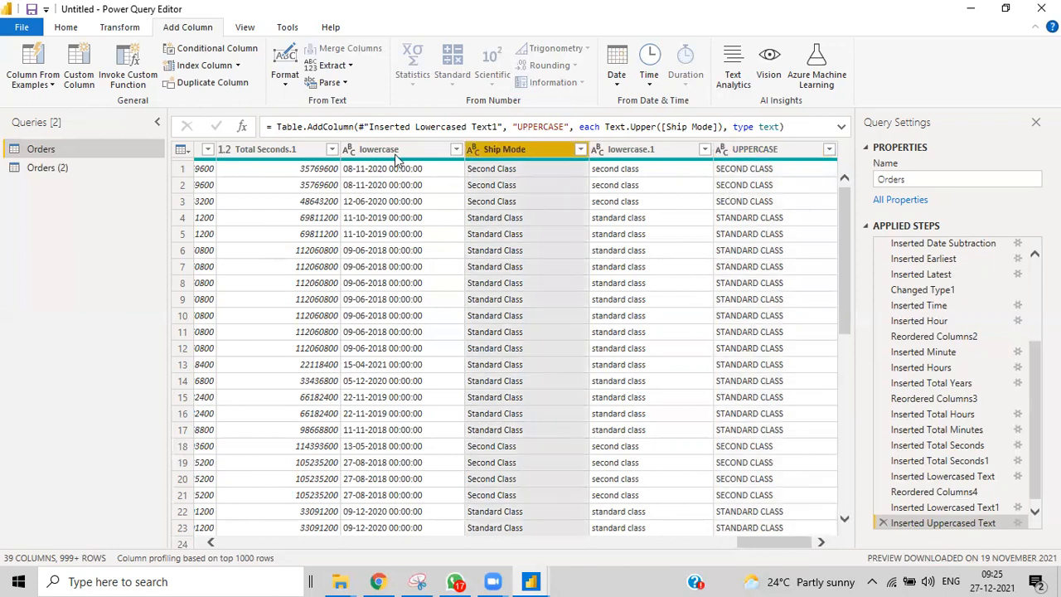
pyautogui.click(286, 78)
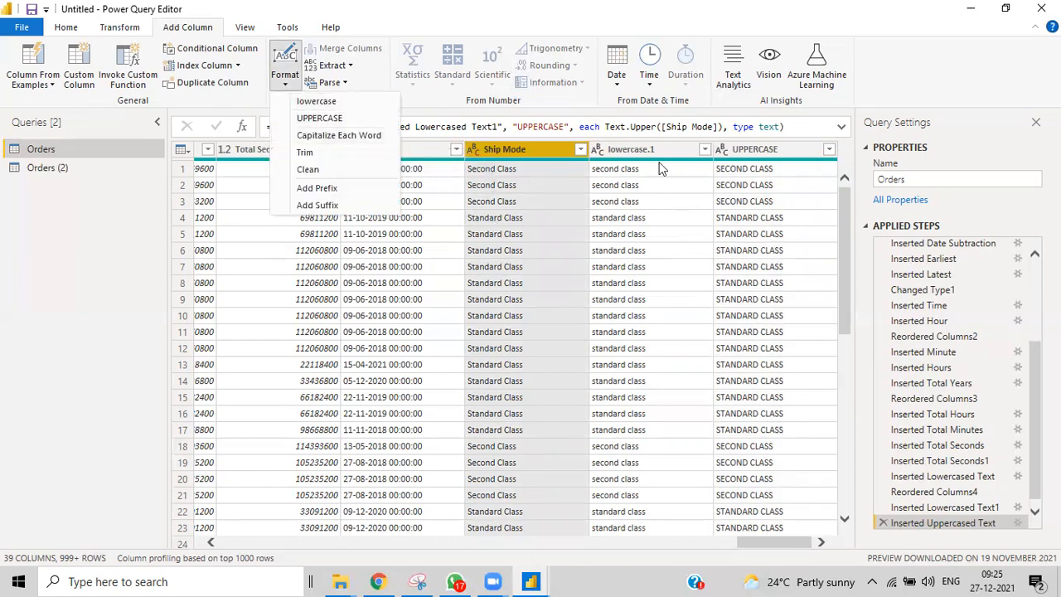
pyautogui.click(627, 168)
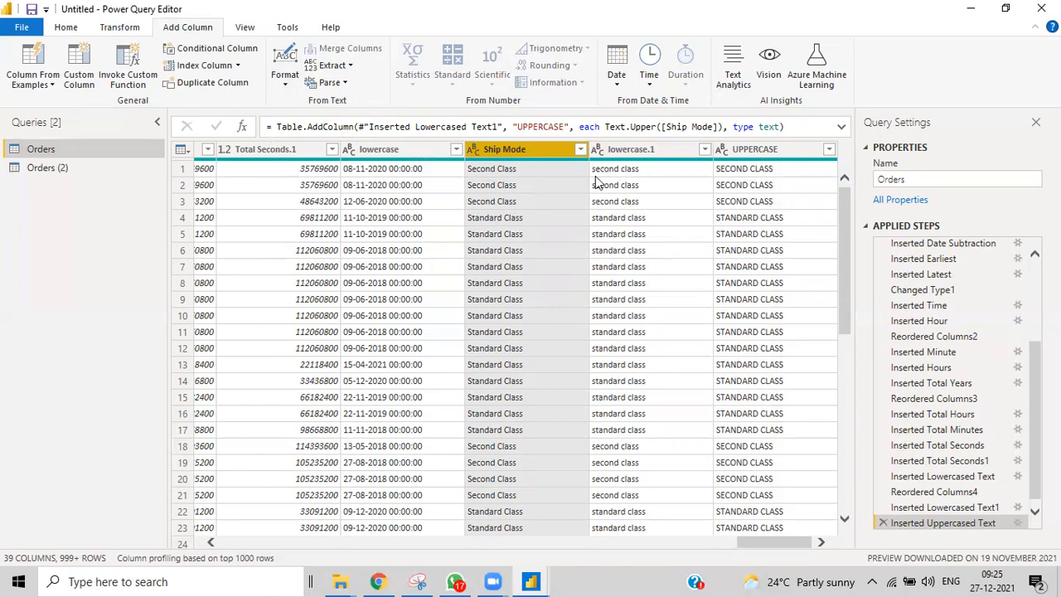
pyautogui.click(284, 66)
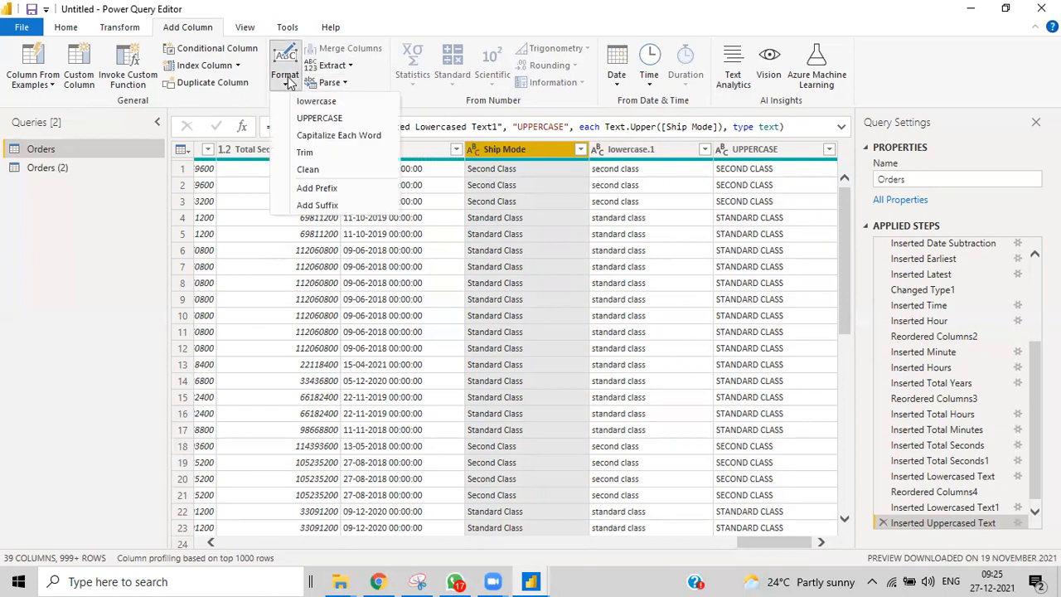
pyautogui.click(336, 137)
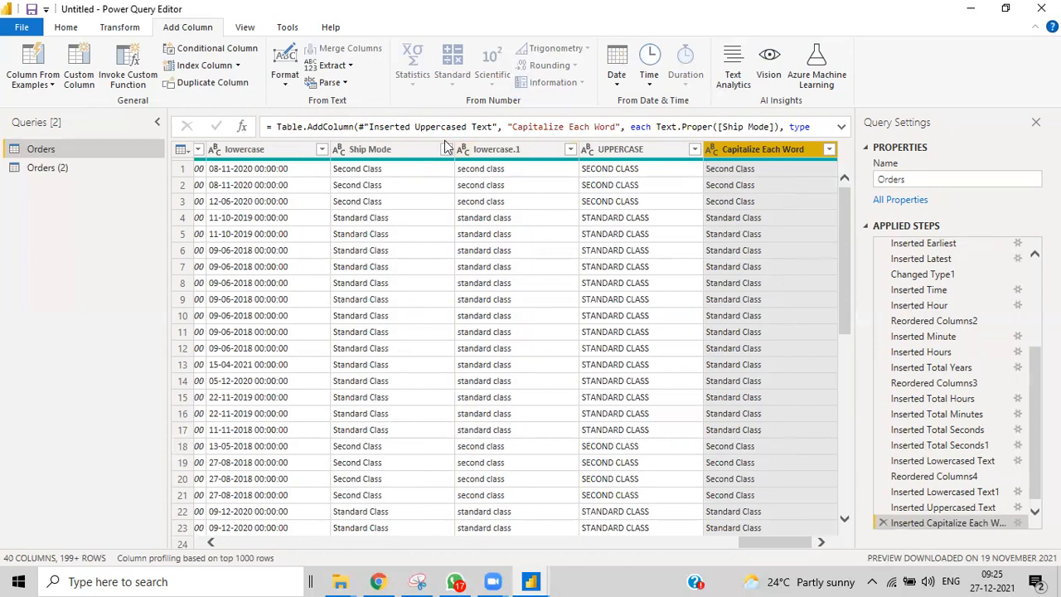
# Add a Trim column derived from Capitalize Each Word, and a Prefix column that puts "hi " before each Trim value
pyautogui.click(285, 83)
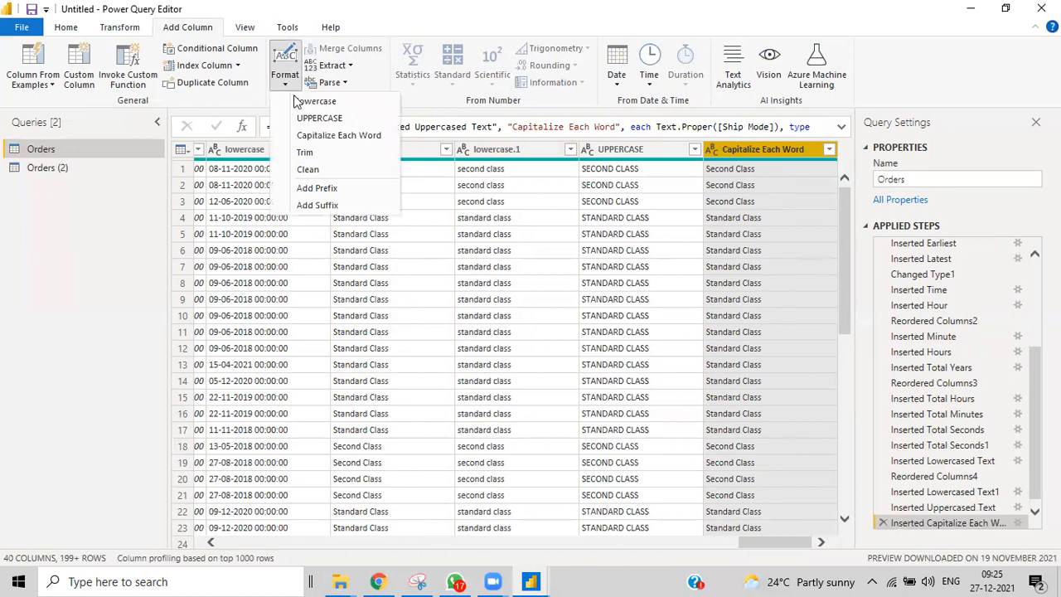
pyautogui.click(330, 151)
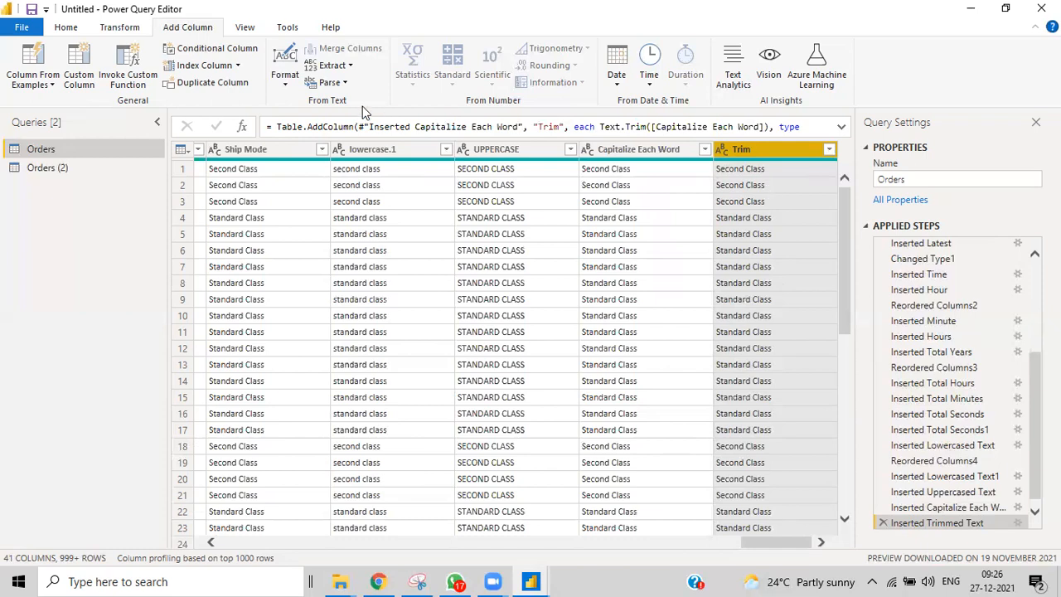
pyautogui.click(286, 83)
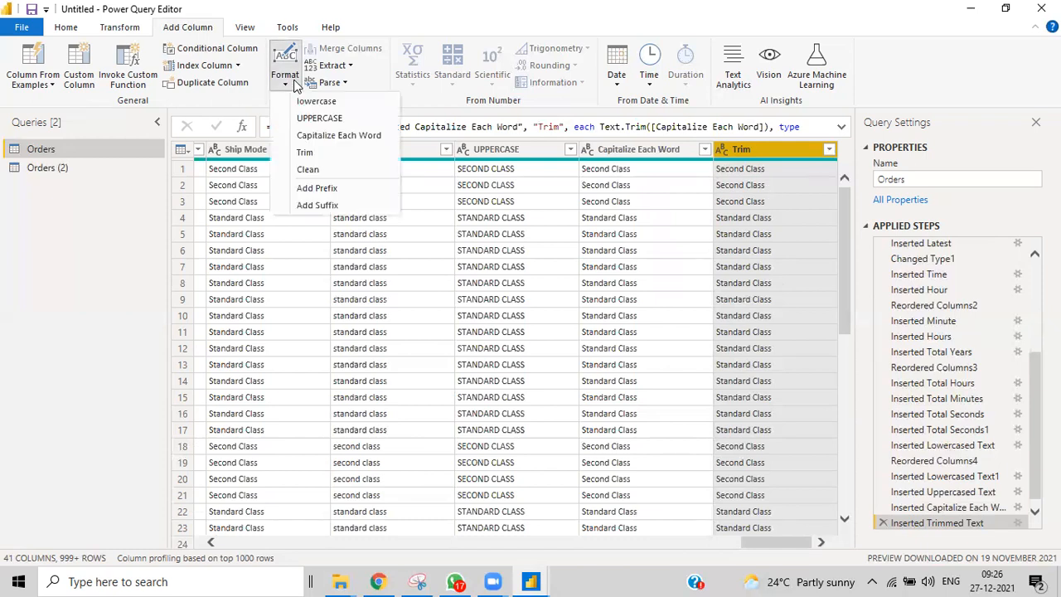
pyautogui.click(323, 188)
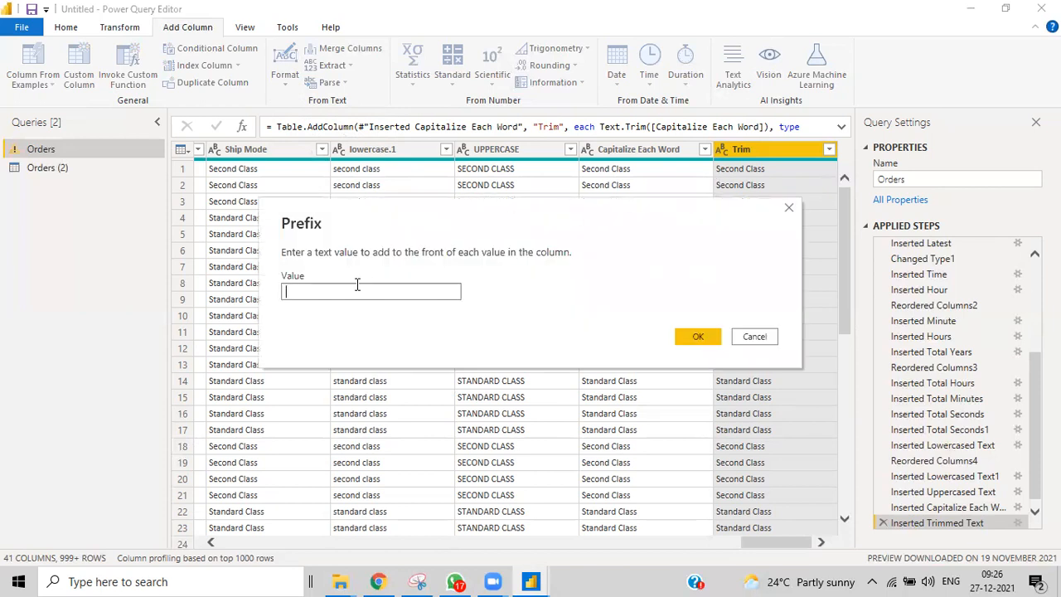
pyautogui.write('hi')
pyautogui.click(688, 332)
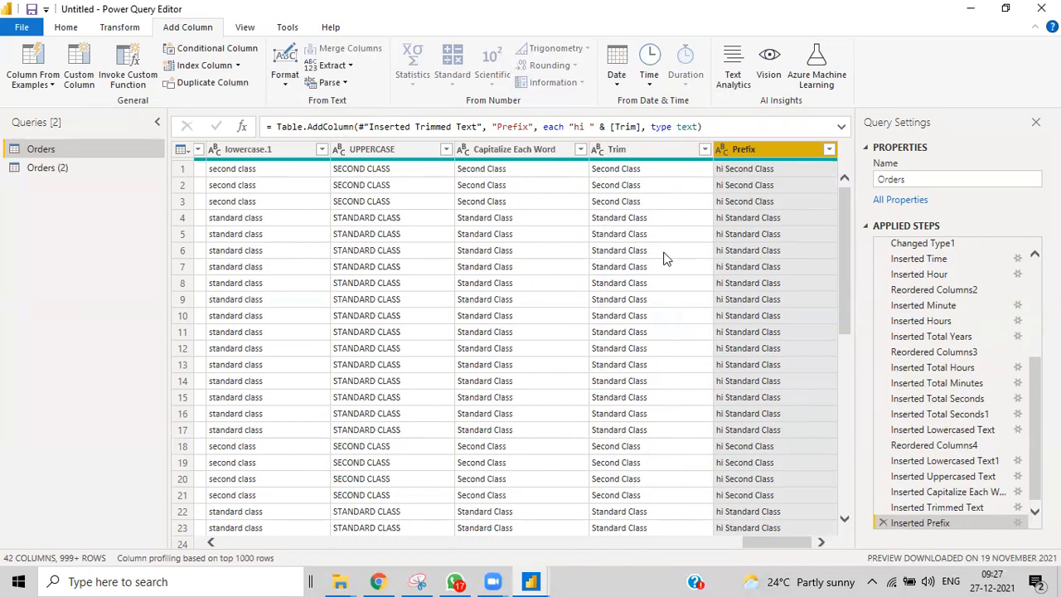
# Add a Suffix column that puts " students" after each value of the Trim column
pyautogui.rightClick(623, 154)
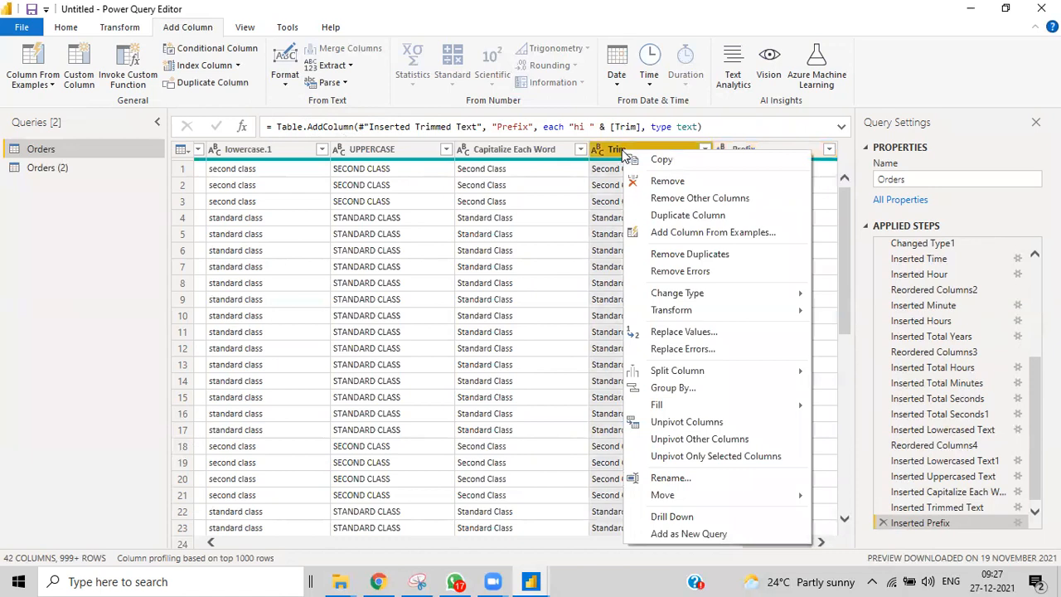
pyautogui.click(610, 156)
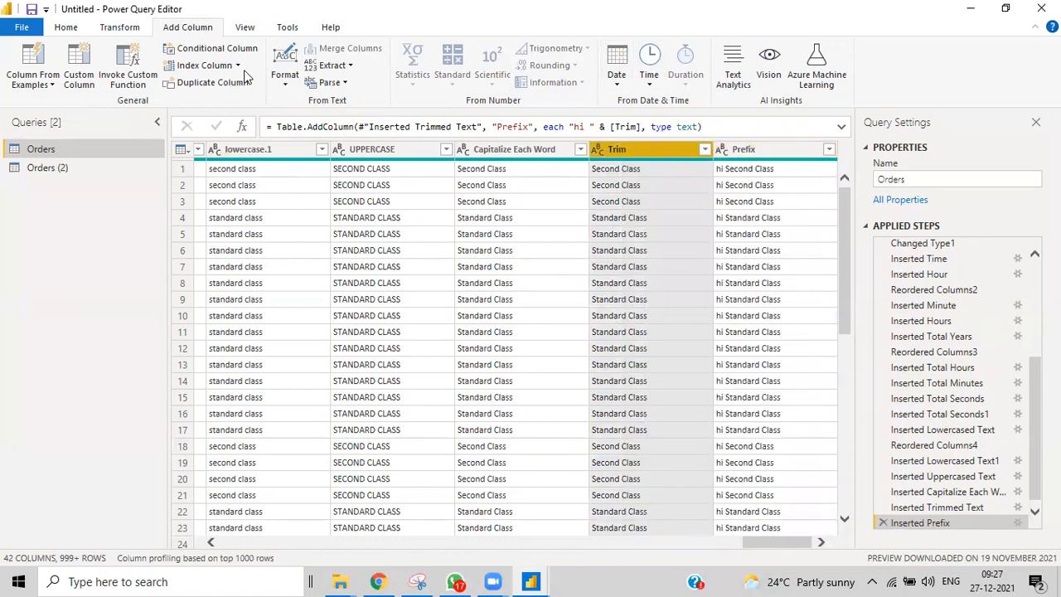
pyautogui.click(285, 79)
pyautogui.click(323, 207)
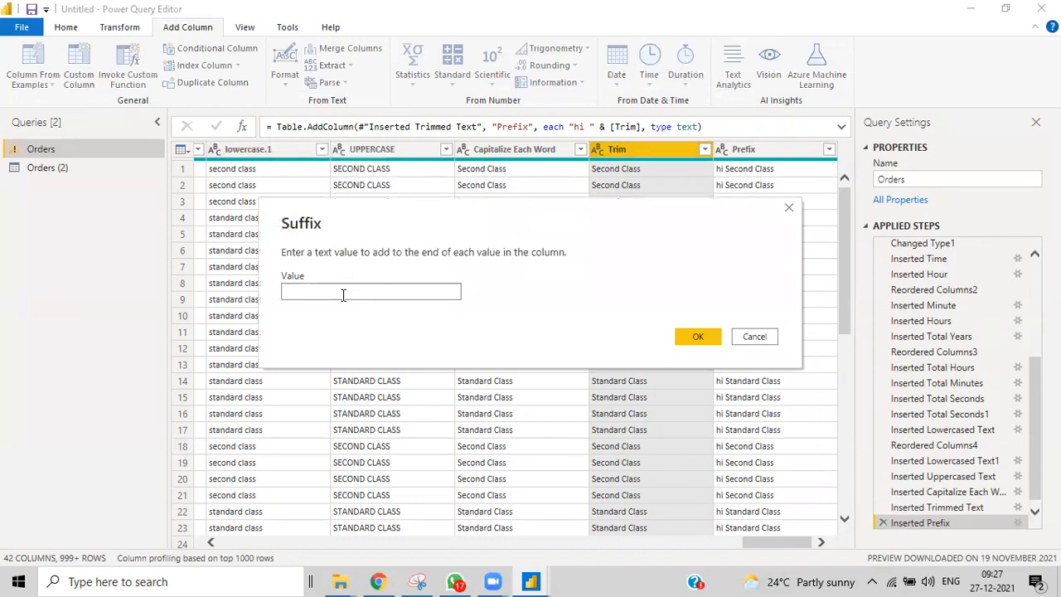
pyautogui.write('students')
pyautogui.click(690, 338)
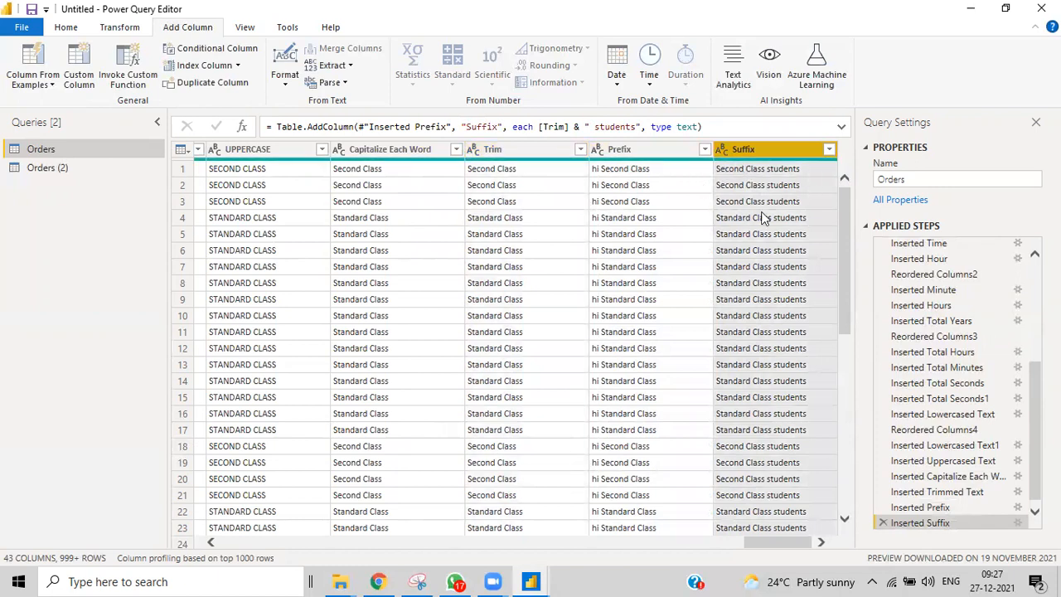
pyautogui.scroll(-5, 775, 418)
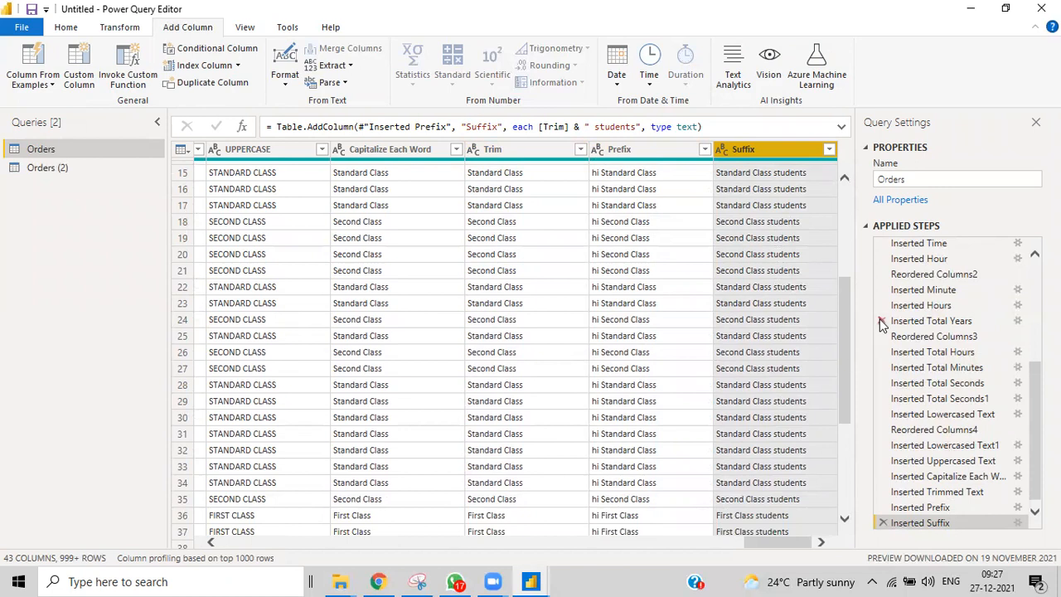
pyautogui.moveTo(850, 372); pyautogui.dragTo(857, 207)
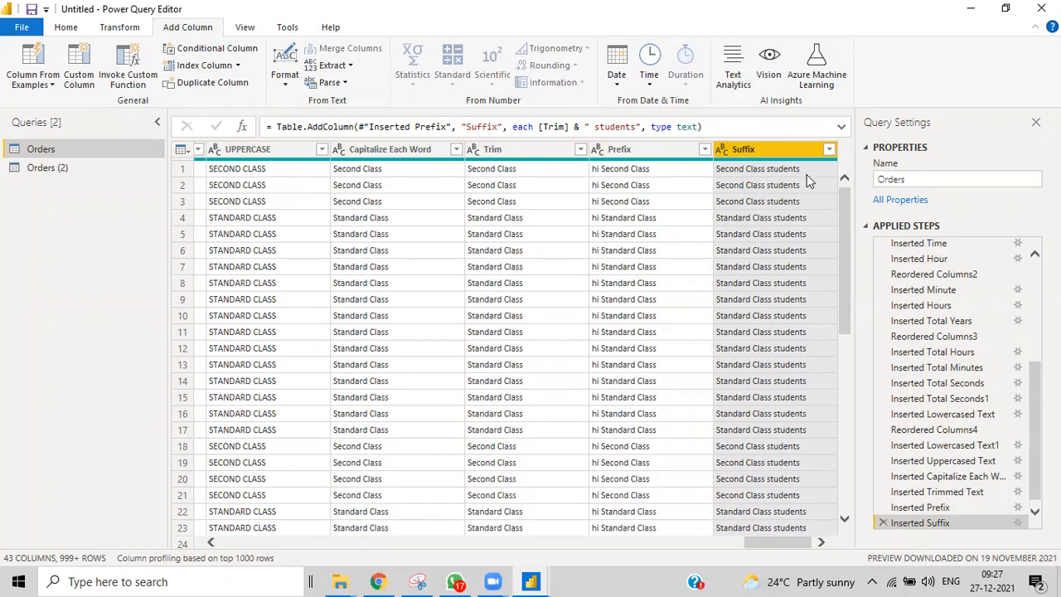
pyautogui.click(286, 83)
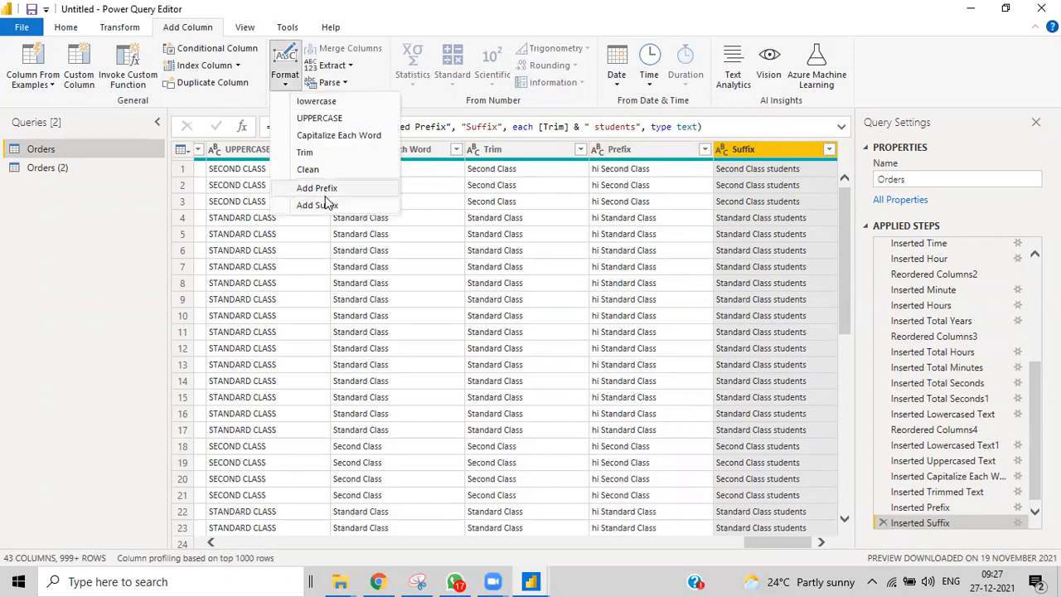
pyautogui.click(888, 95)
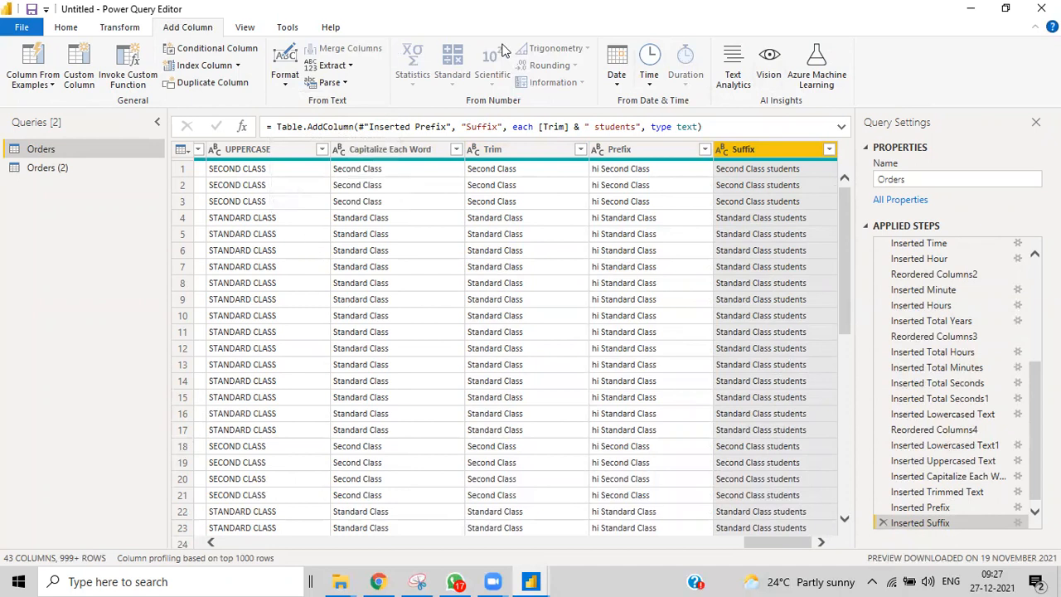
# Add an Addition column to the Orders query that adds 10 to each Sales value
pyautogui.click(212, 543)
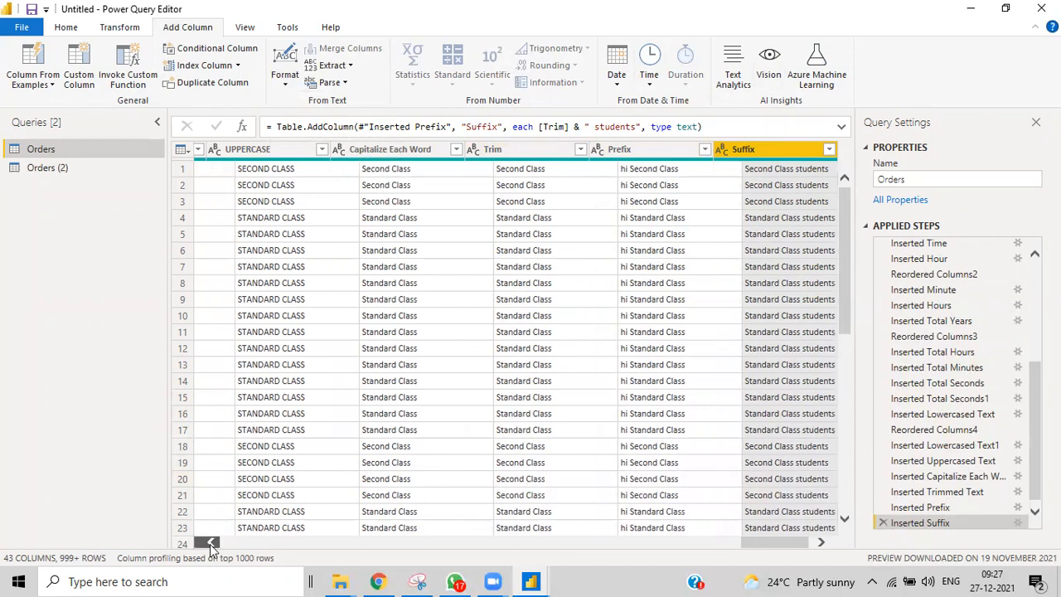
pyautogui.moveTo(213, 543); pyautogui.dragTo(218, 545)
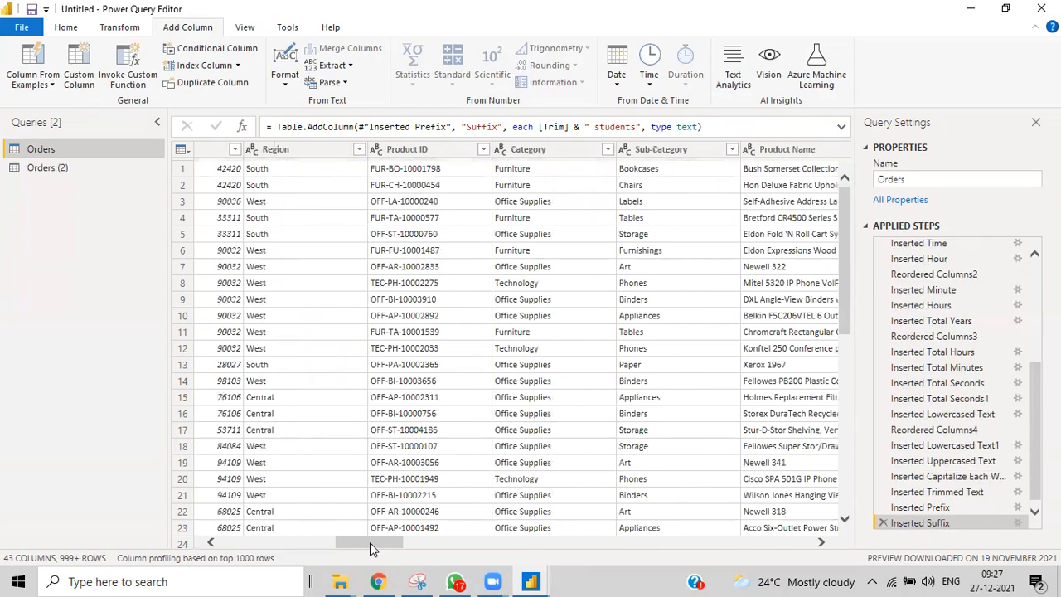
pyautogui.moveTo(383, 544); pyautogui.dragTo(463, 545)
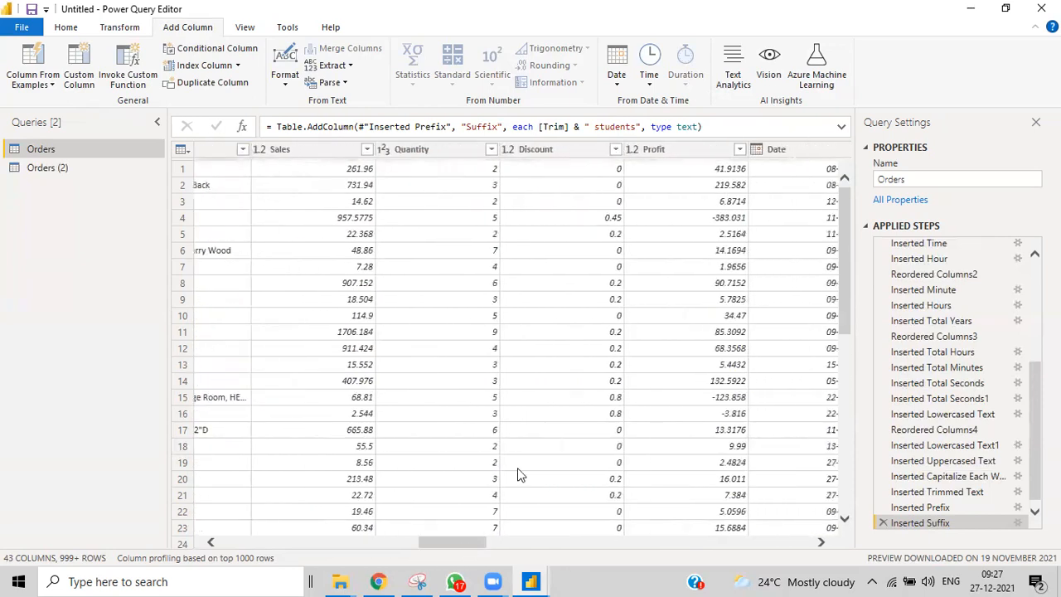
pyautogui.click(317, 149)
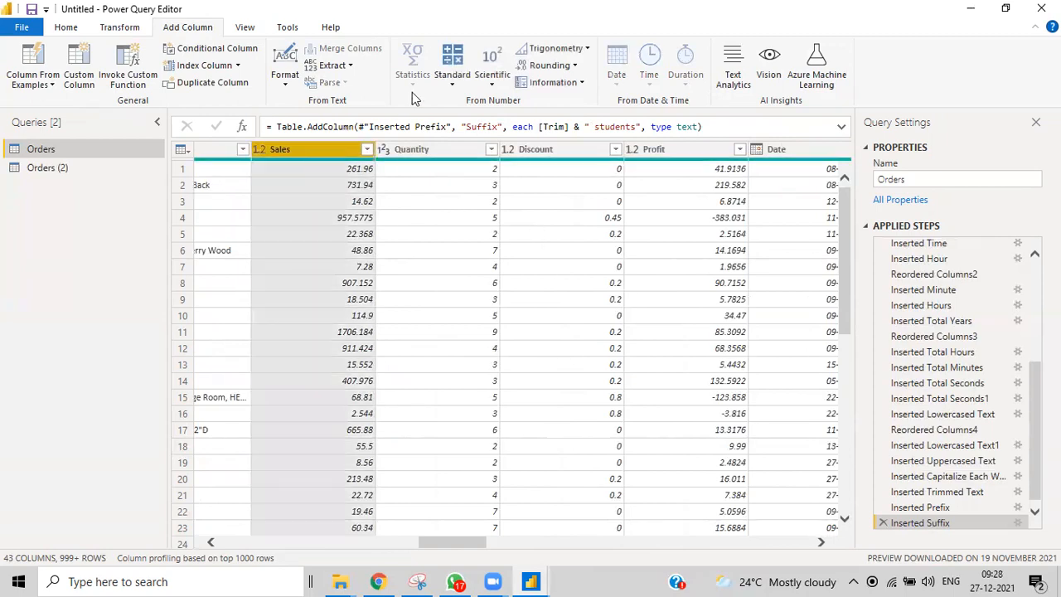
pyautogui.click(455, 83)
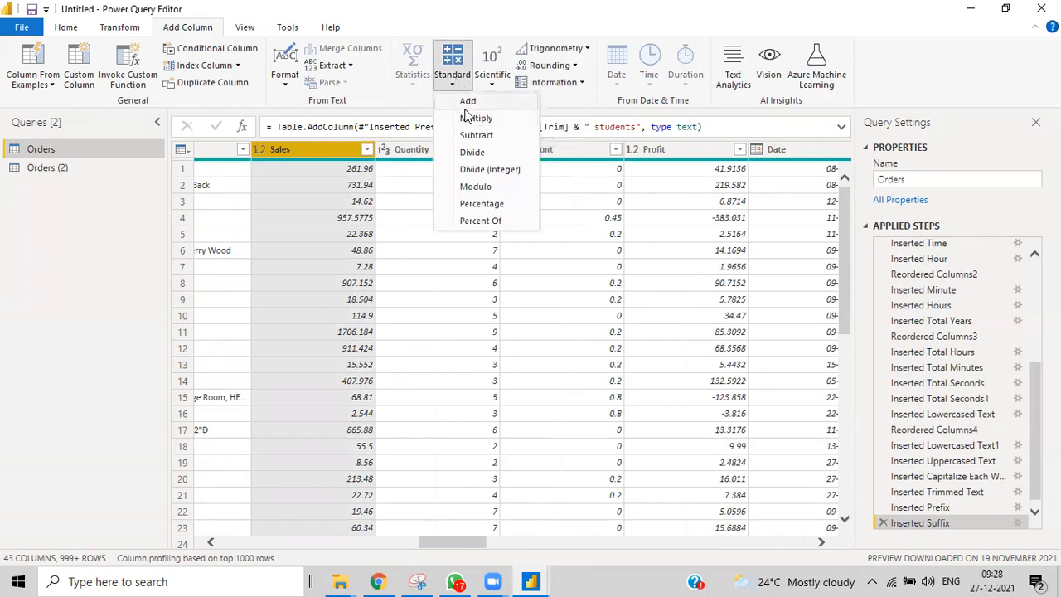
pyautogui.click(469, 112)
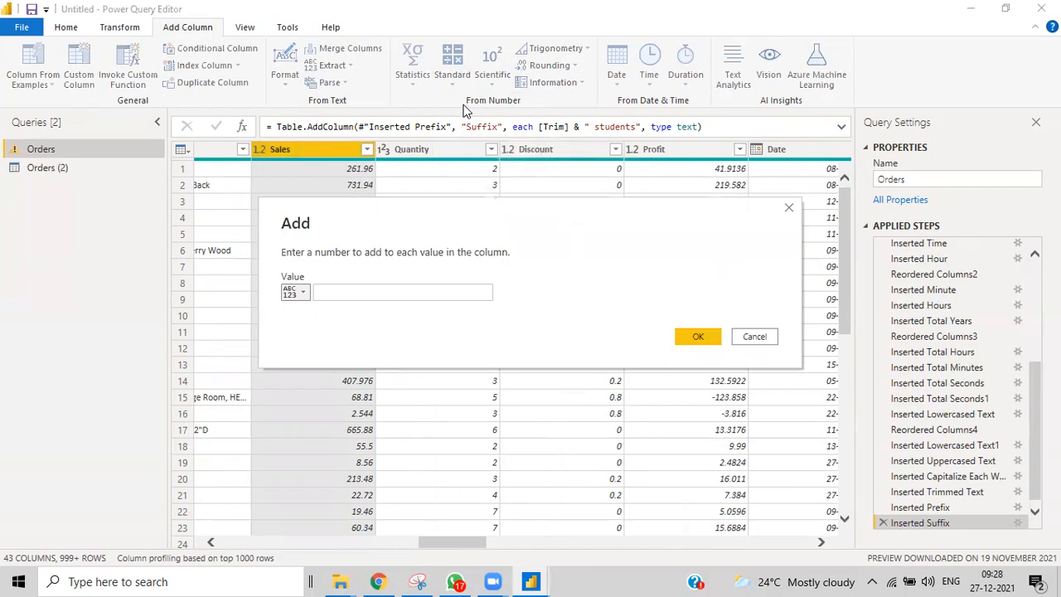
pyautogui.click(354, 290)
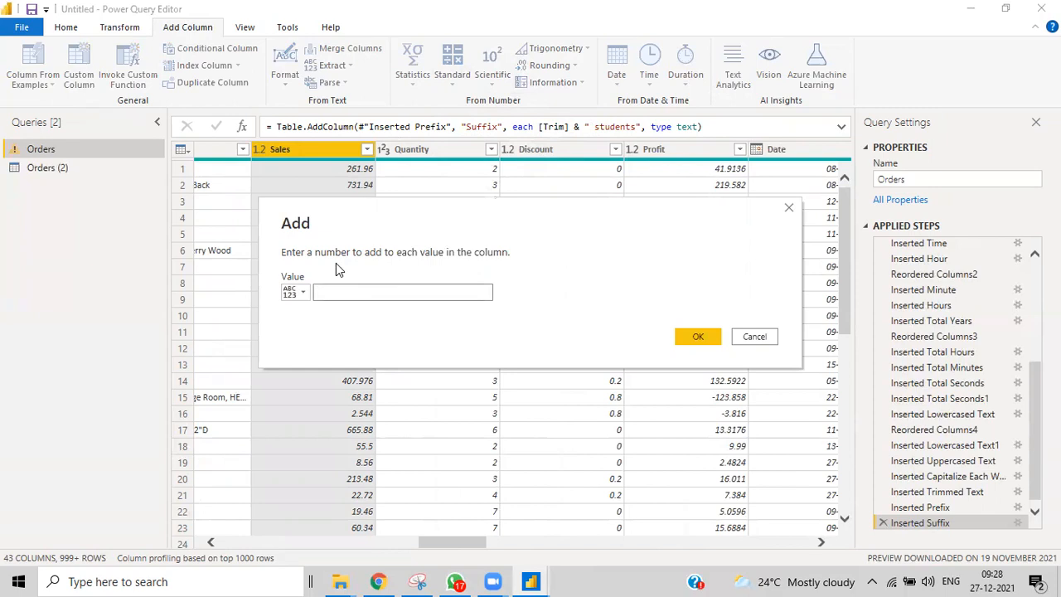
pyautogui.write('50')
pyautogui.click(697, 337)
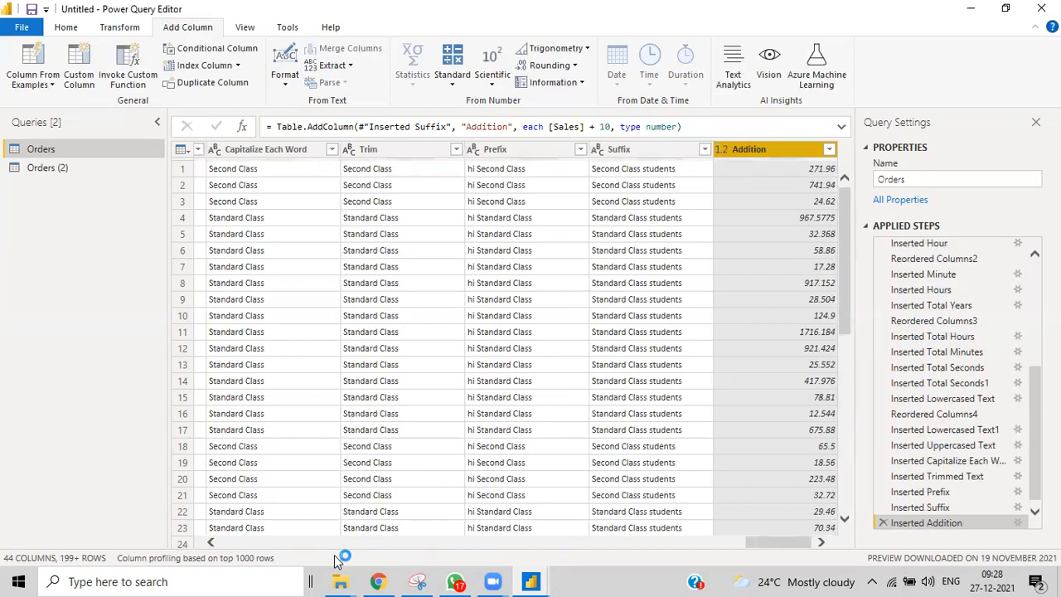
# Duplicate the Orders query
pyautogui.moveTo(773, 541); pyautogui.dragTo(422, 561)
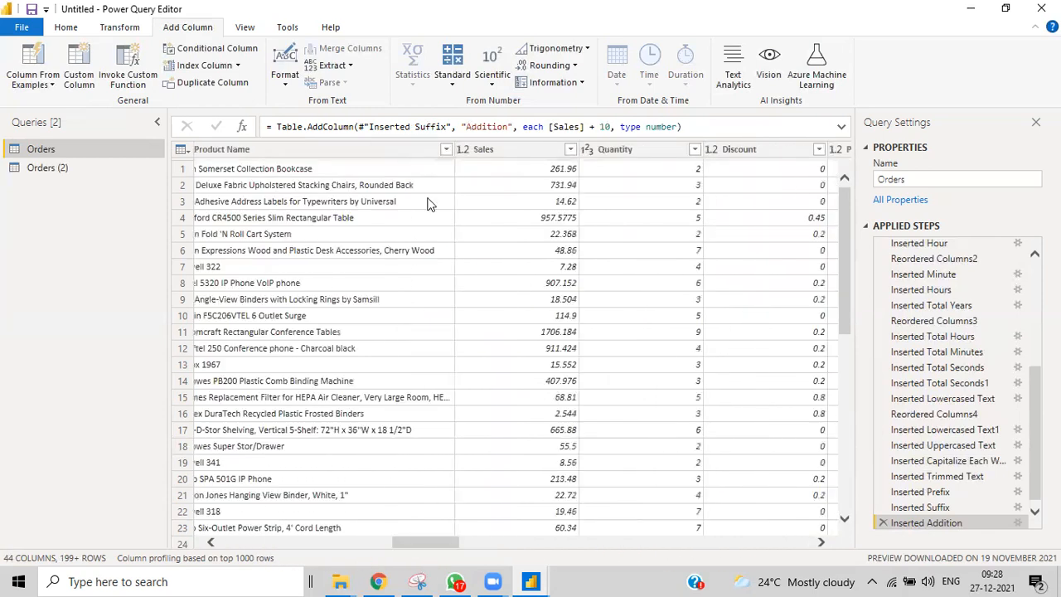
pyautogui.click(490, 154)
pyautogui.click(118, 28)
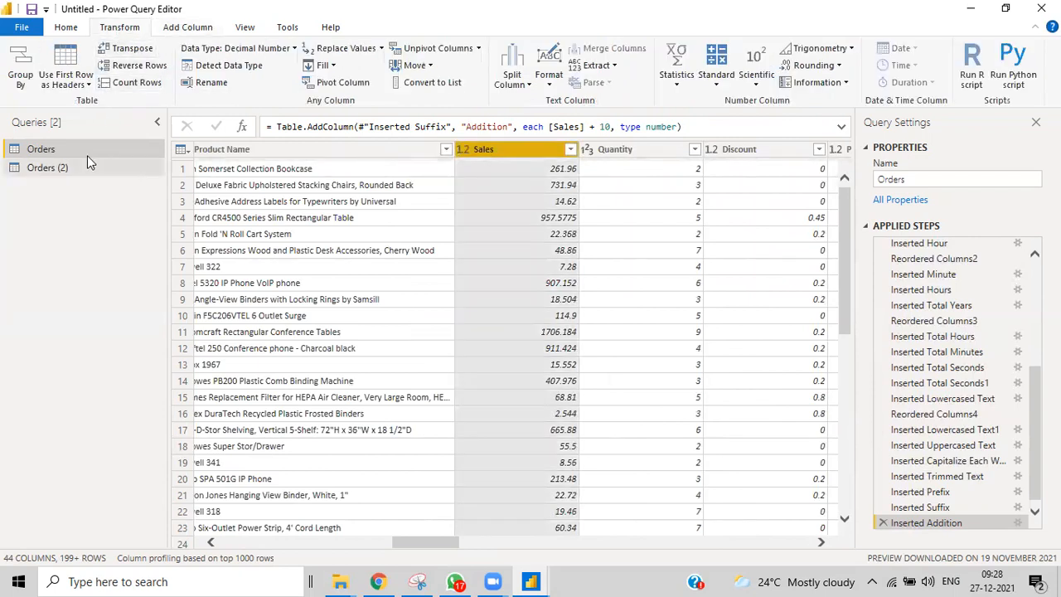
pyautogui.rightClick(498, 154)
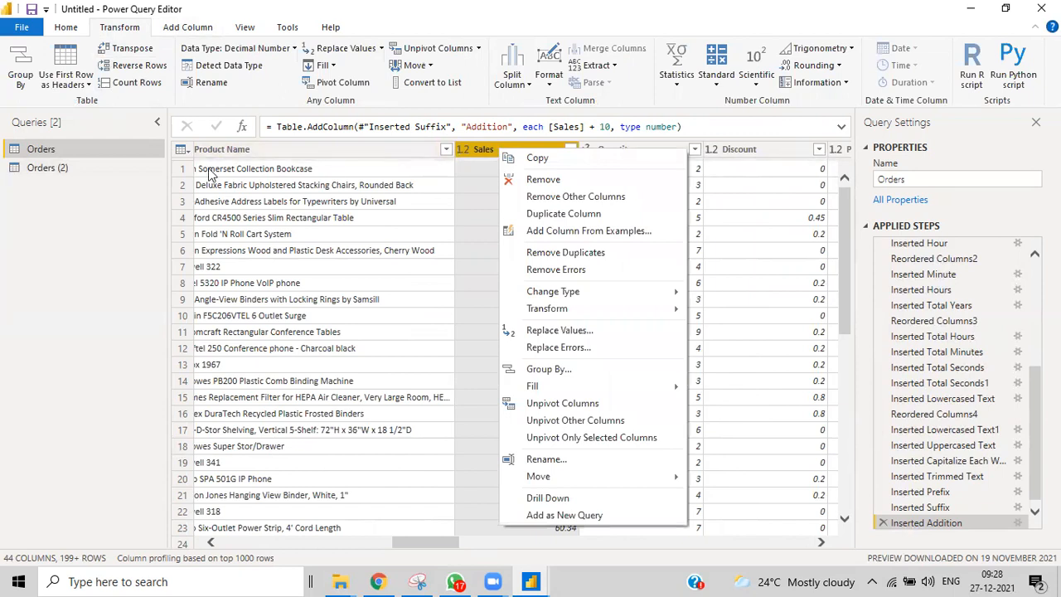
pyautogui.rightClick(102, 149)
pyautogui.rightClick(103, 149)
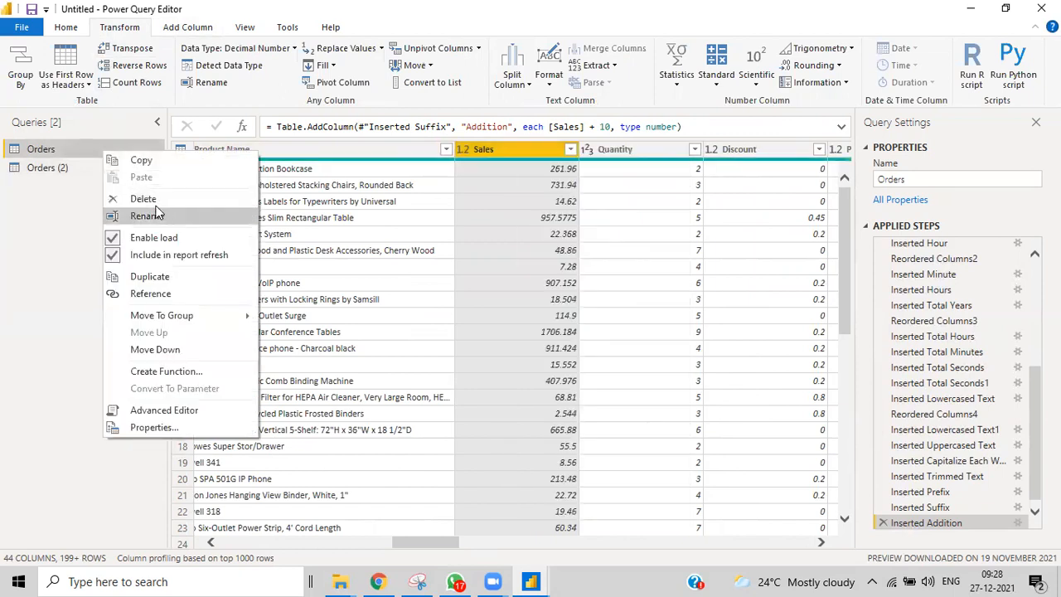
pyautogui.click(157, 276)
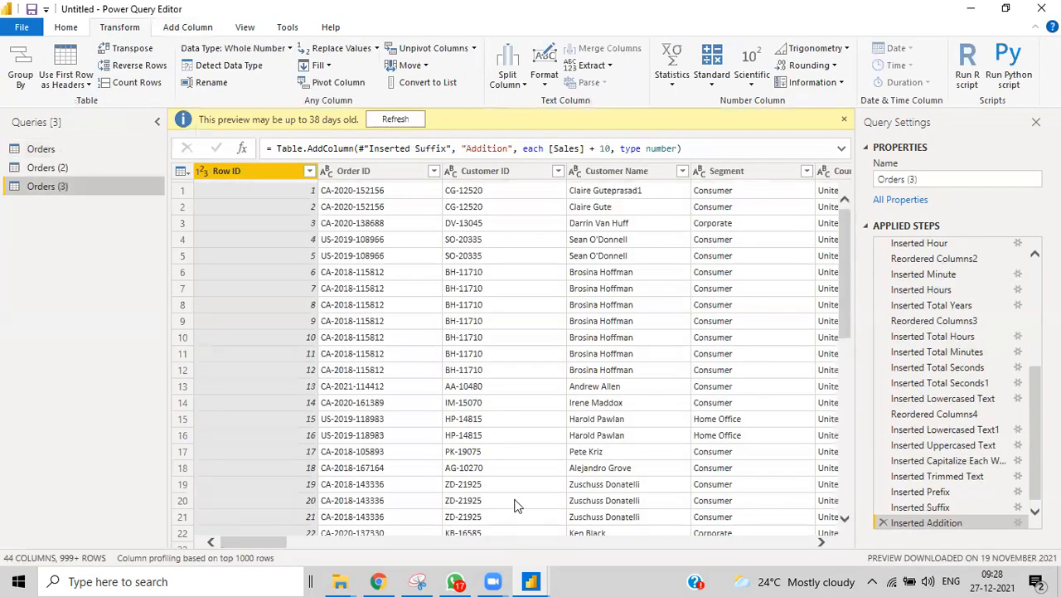
# Remove all columns except Sales from the duplicated query Orders (3)
pyautogui.moveTo(270, 543); pyautogui.dragTo(460, 544)
pyautogui.click(345, 169)
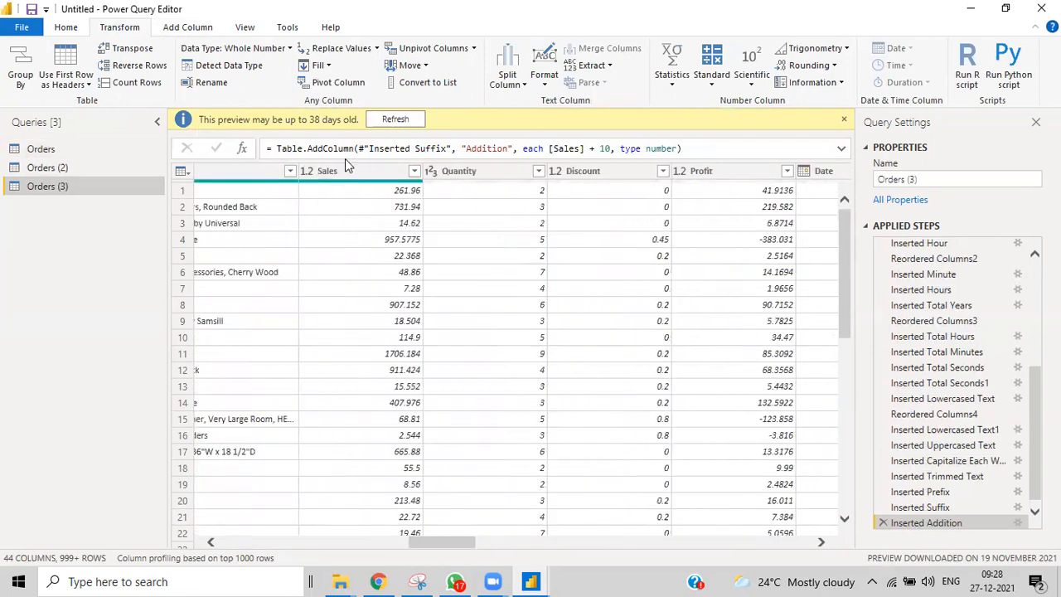
pyautogui.rightClick(346, 171)
pyautogui.press('Escape')
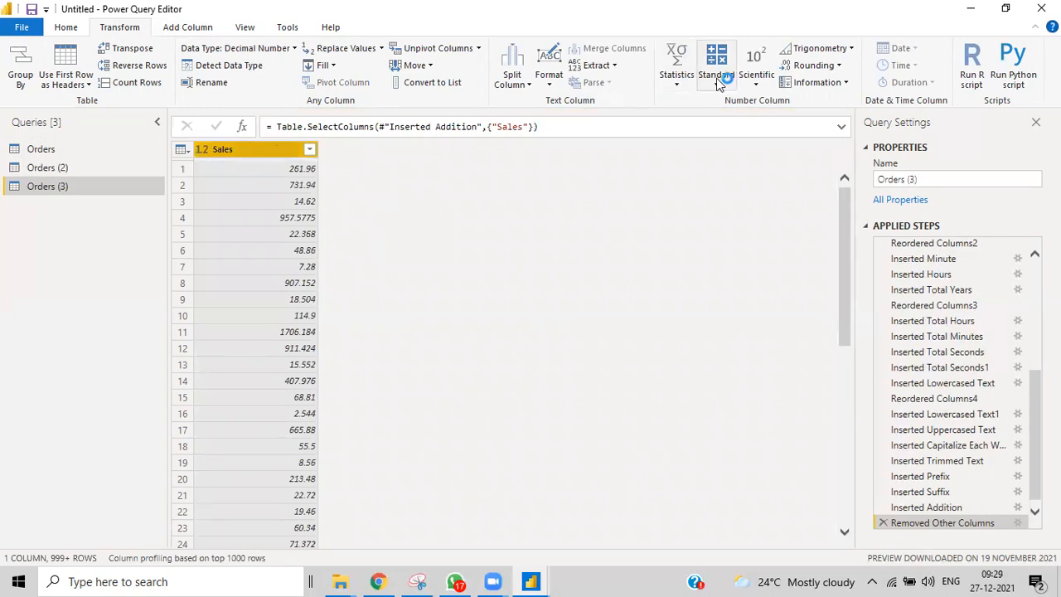
# Try adding 10 to the Sales values in place, and delete that applied step
pyautogui.click(677, 86)
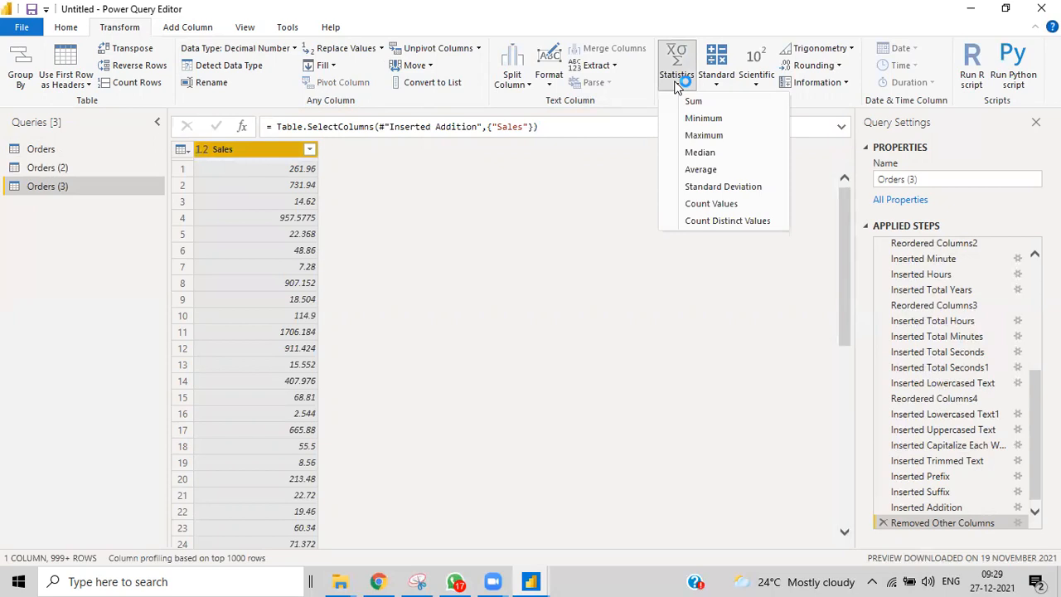
pyautogui.click(716, 82)
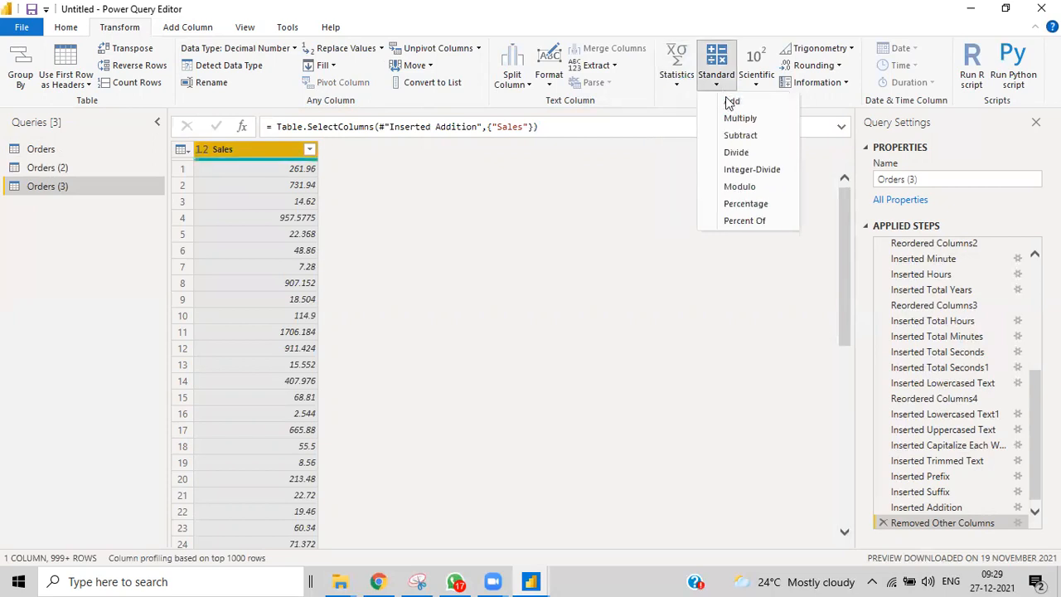
pyautogui.click(686, 84)
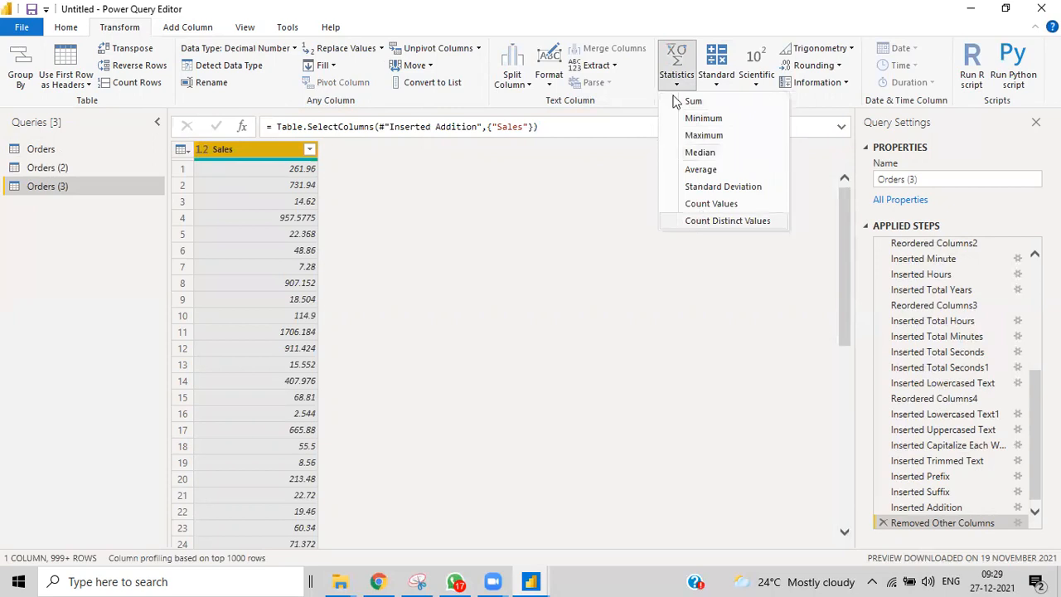
pyautogui.click(717, 86)
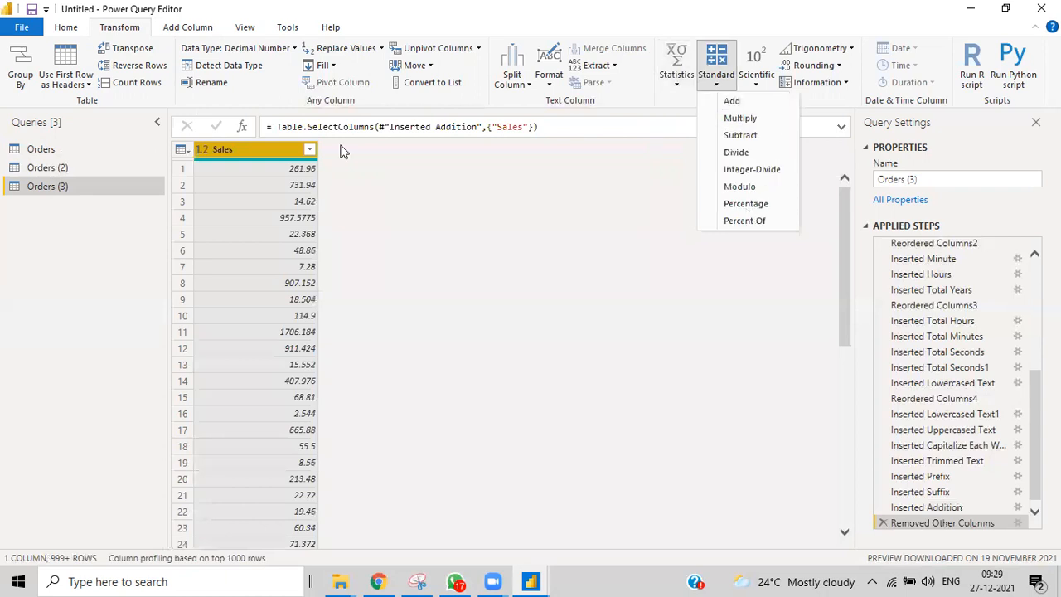
pyautogui.click(749, 104)
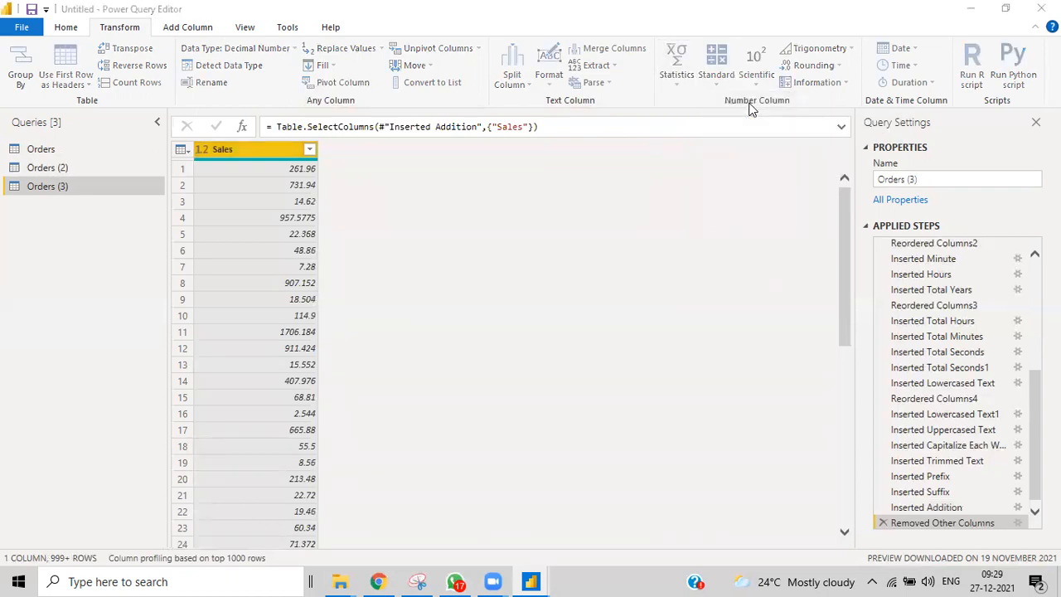
pyautogui.write('10')
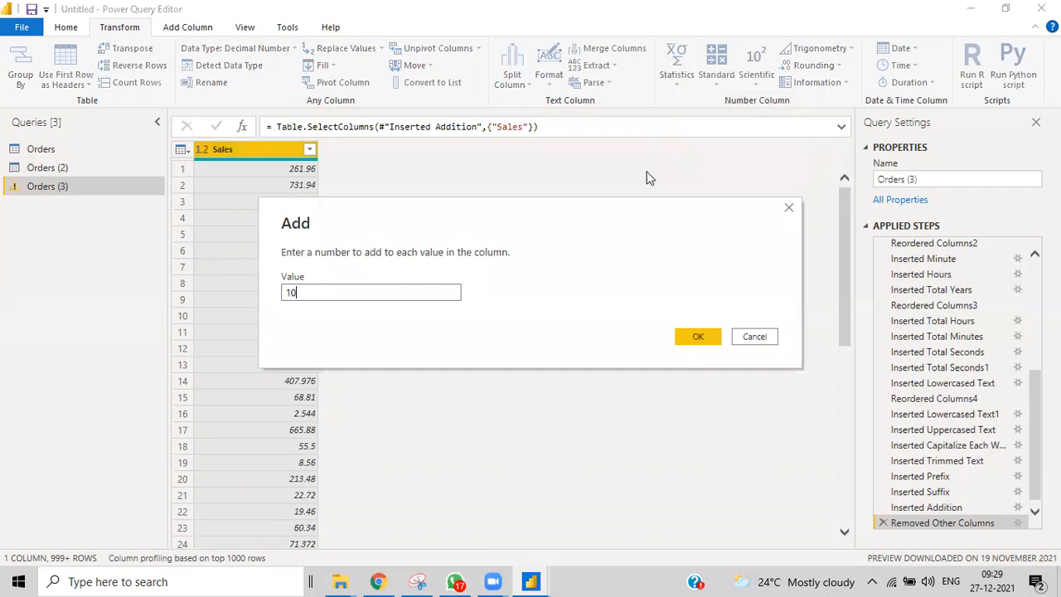
pyautogui.click(689, 340)
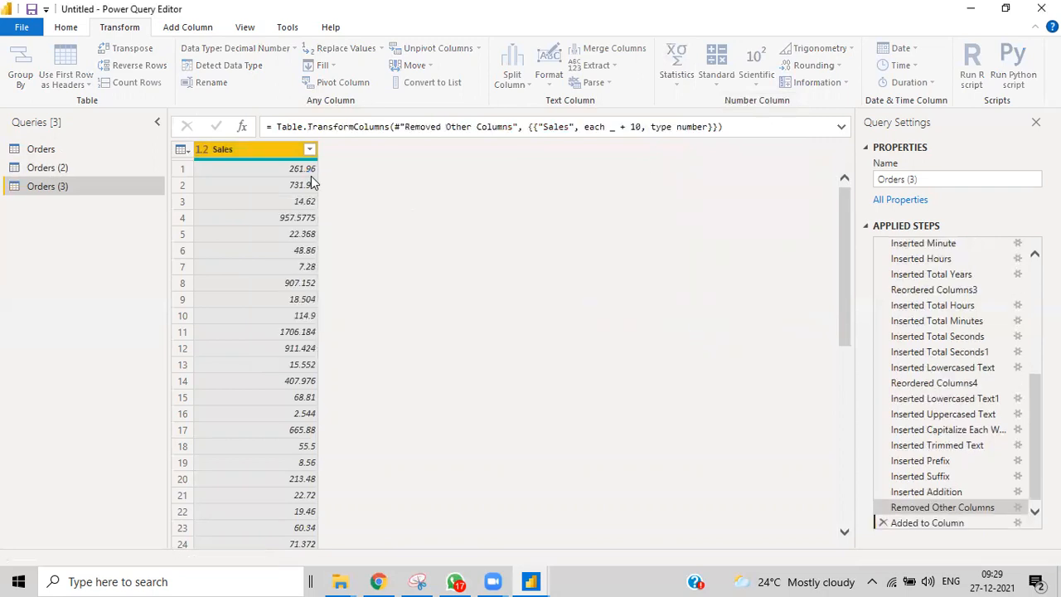
pyautogui.click(883, 522)
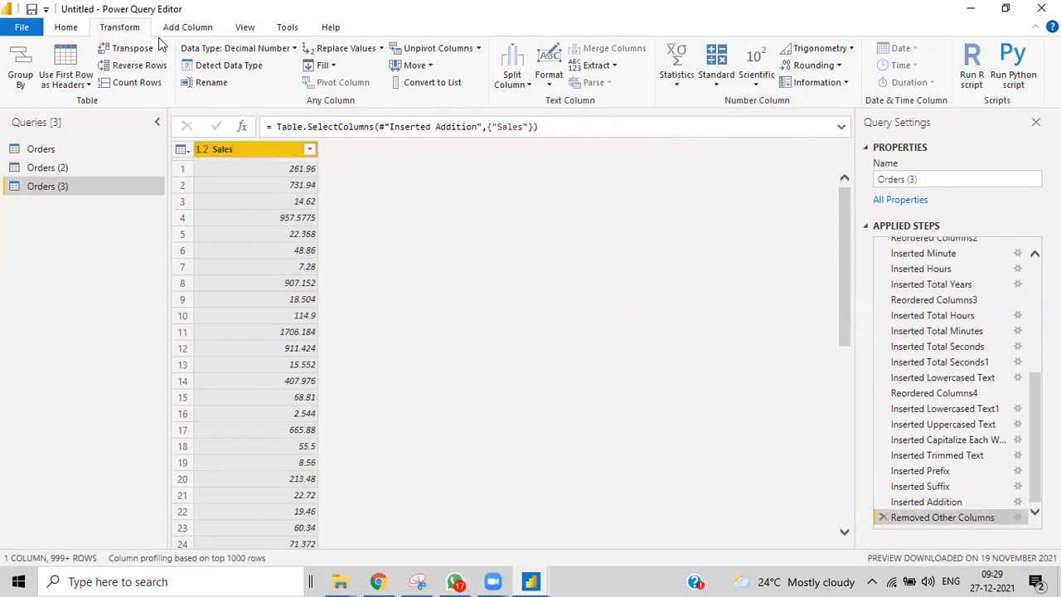
# Add a separate Addition column in Orders (3) holding each Sales value plus 10
pyautogui.click(189, 28)
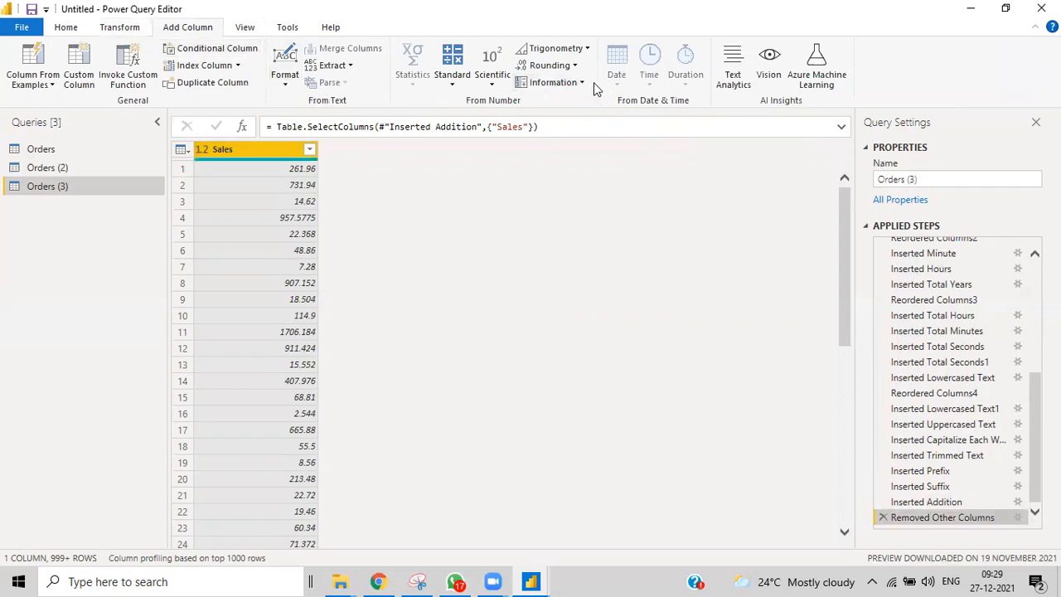
pyautogui.click(444, 84)
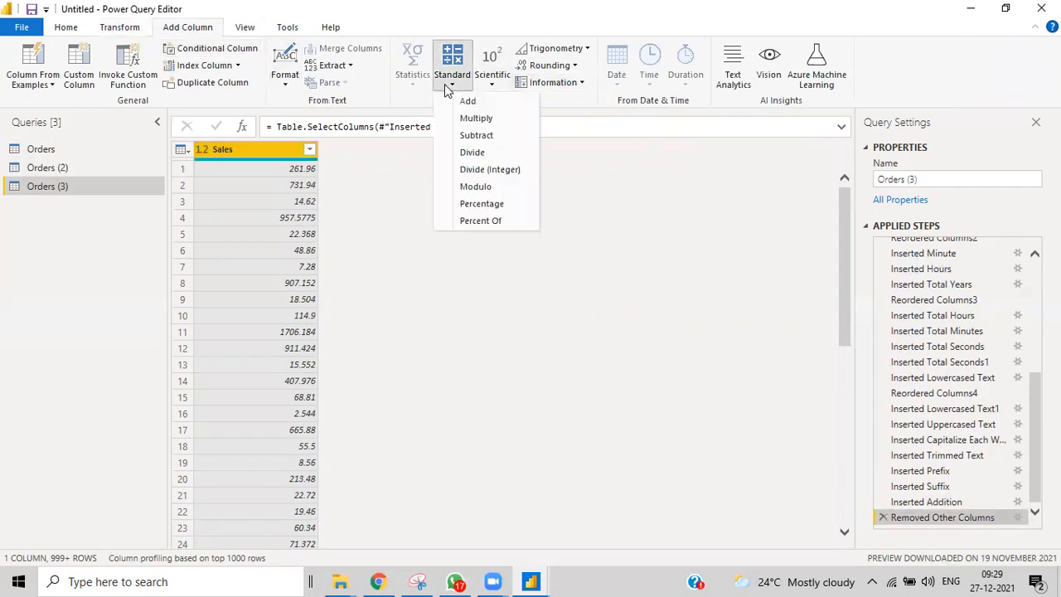
pyautogui.click(465, 103)
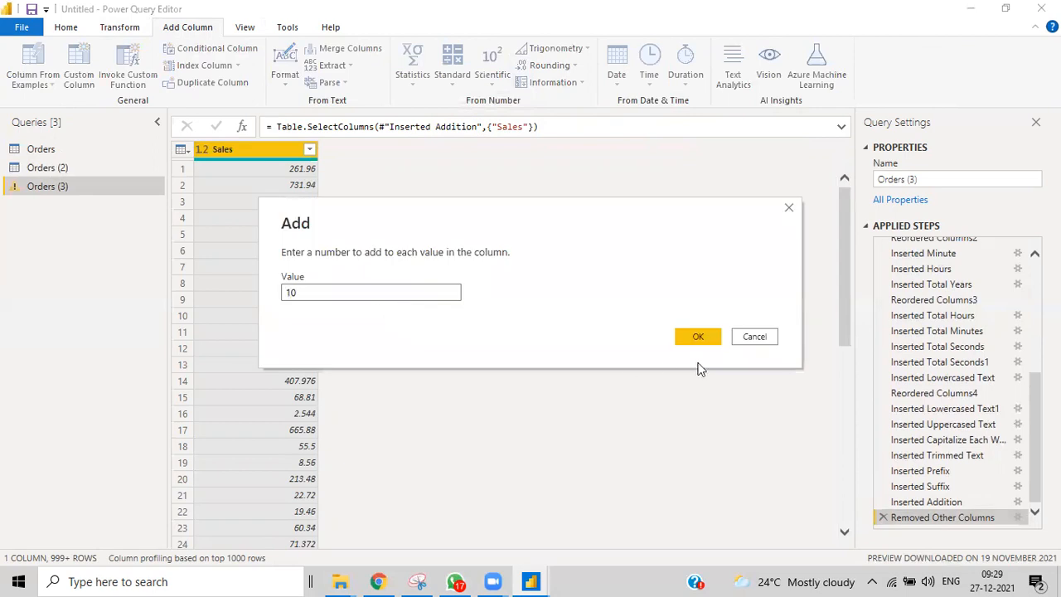
pyautogui.click(696, 336)
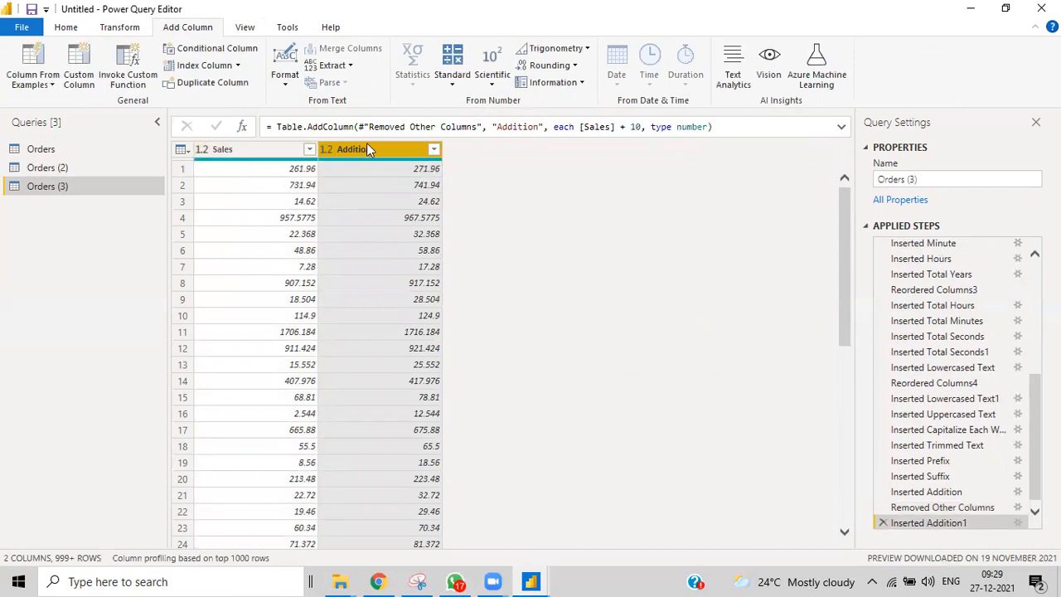
# Start a new Subtract column based on the Sales column
pyautogui.click(281, 151)
pyautogui.click(443, 83)
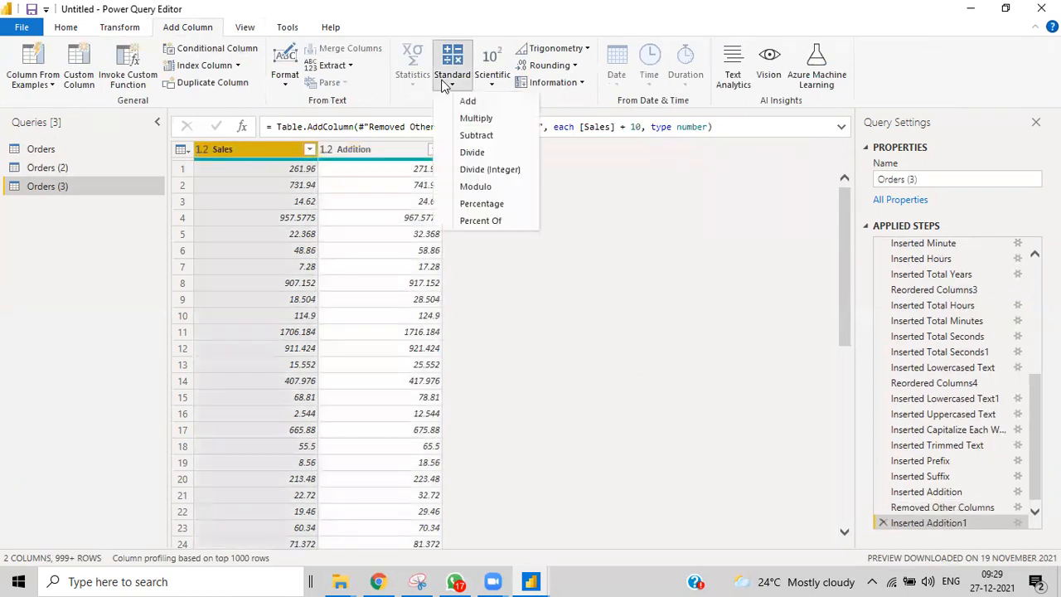
pyautogui.click(474, 135)
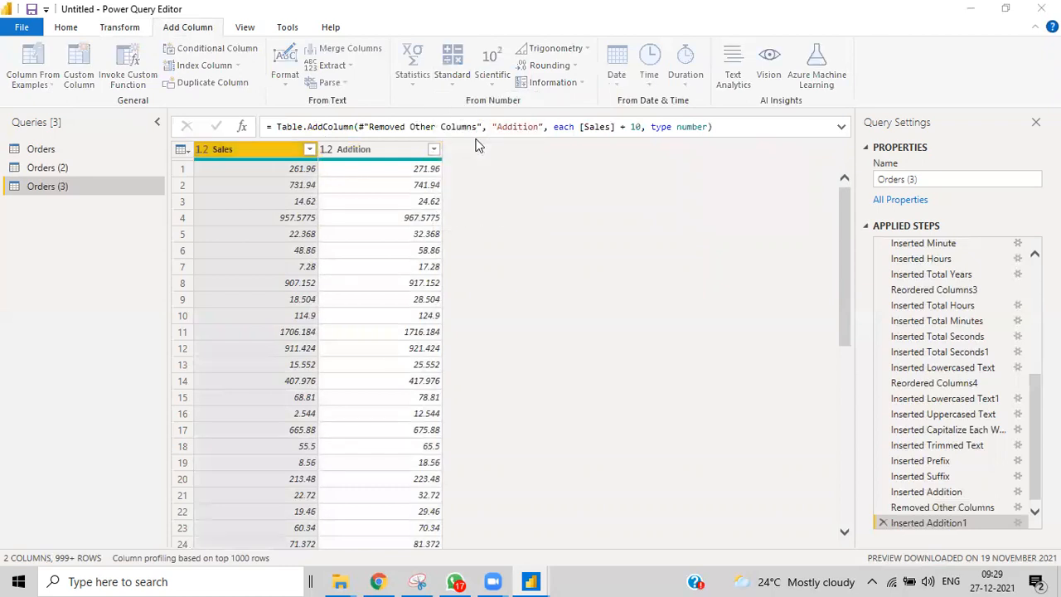
# Add a column that subtracts 10 from each Sales value
pyautogui.click(335, 292)
pyautogui.write('10')
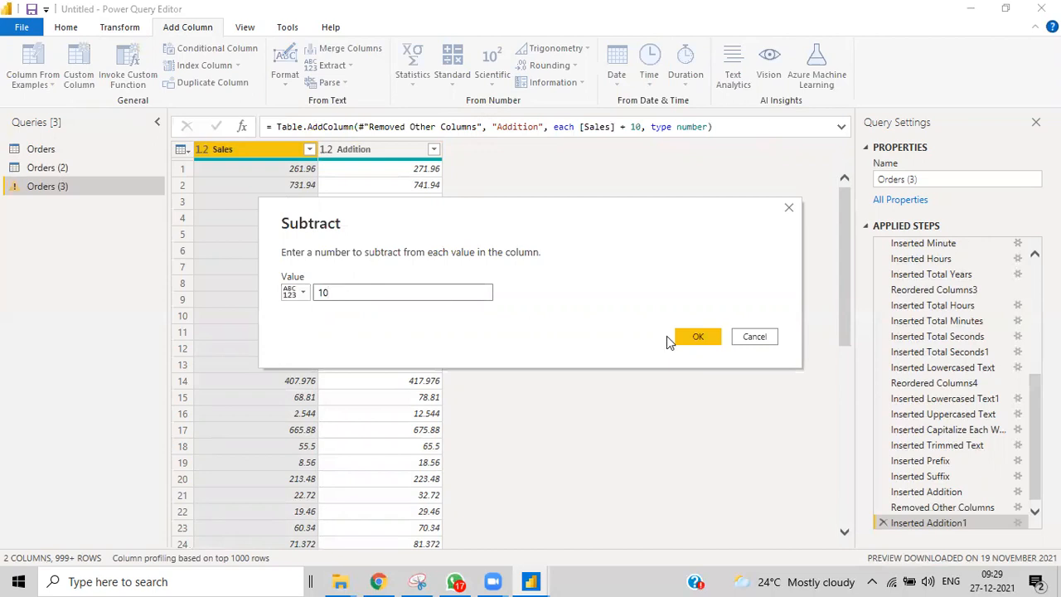
pyautogui.click(703, 338)
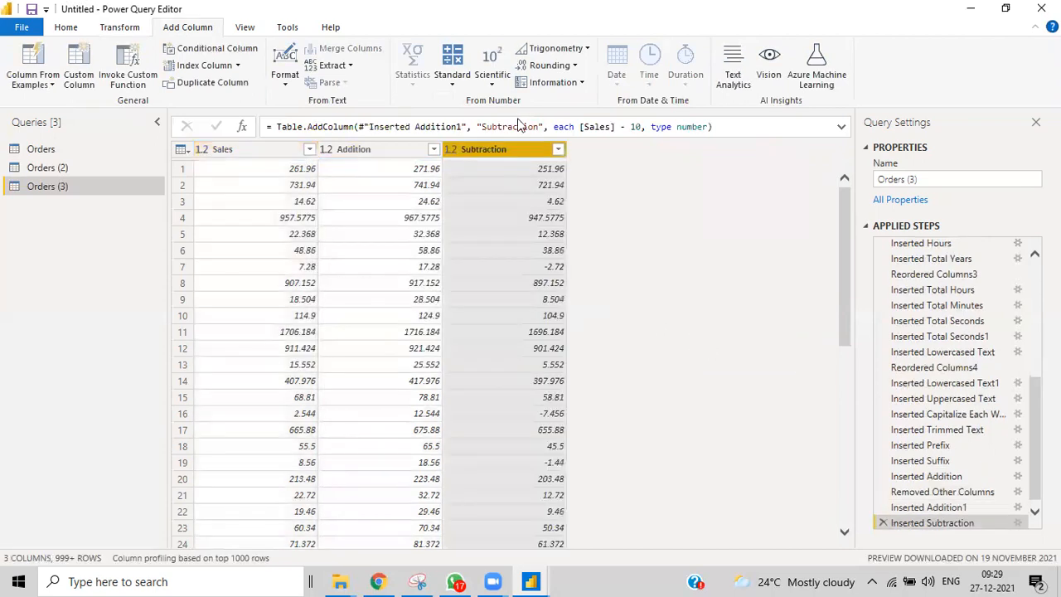
# Add a column that multiplies each Sales value by 2
pyautogui.click(275, 146)
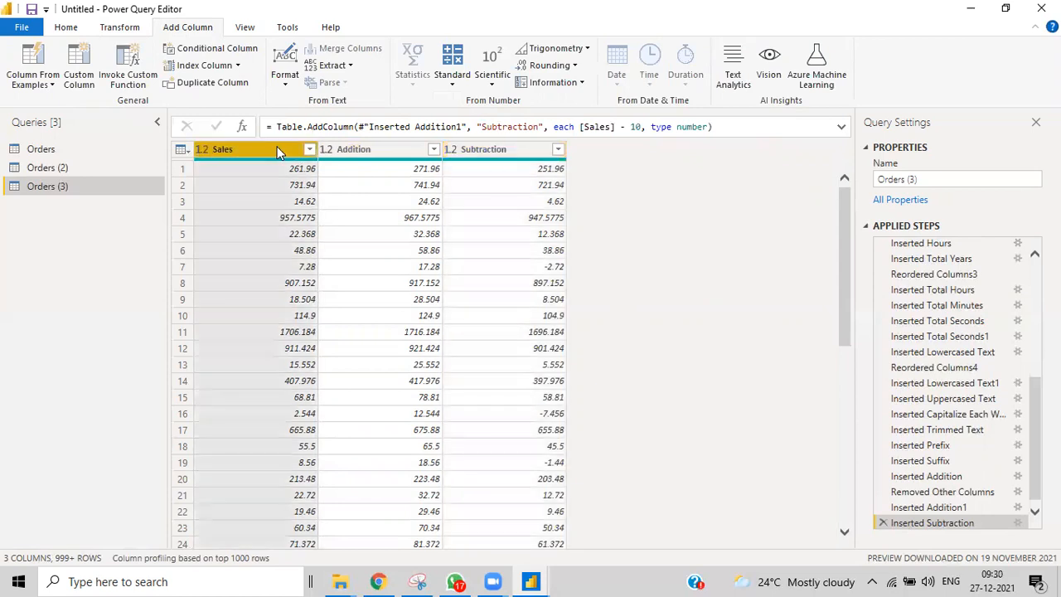
pyautogui.click(447, 83)
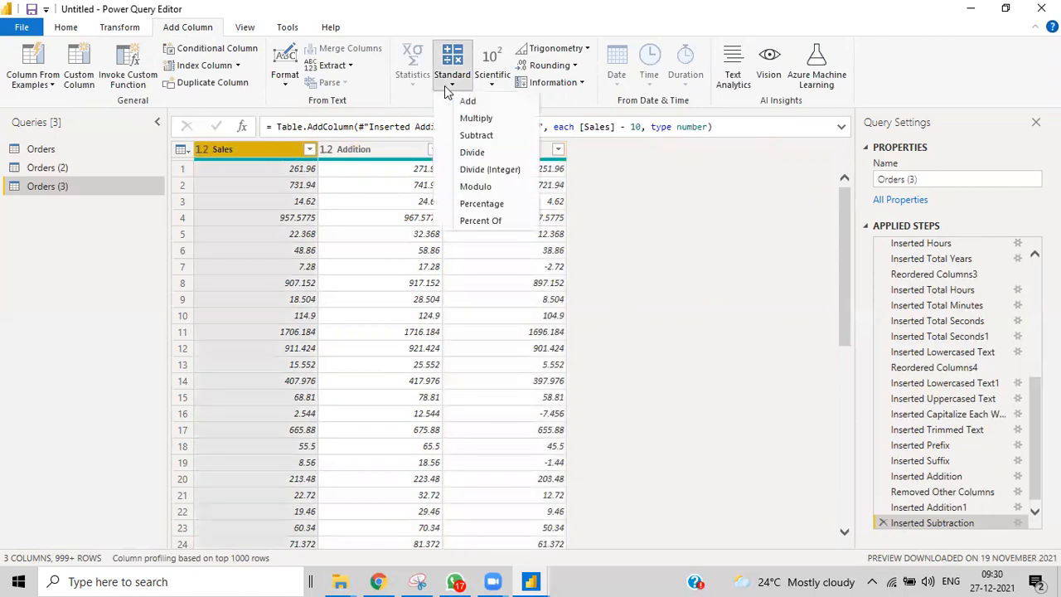
pyautogui.click(476, 118)
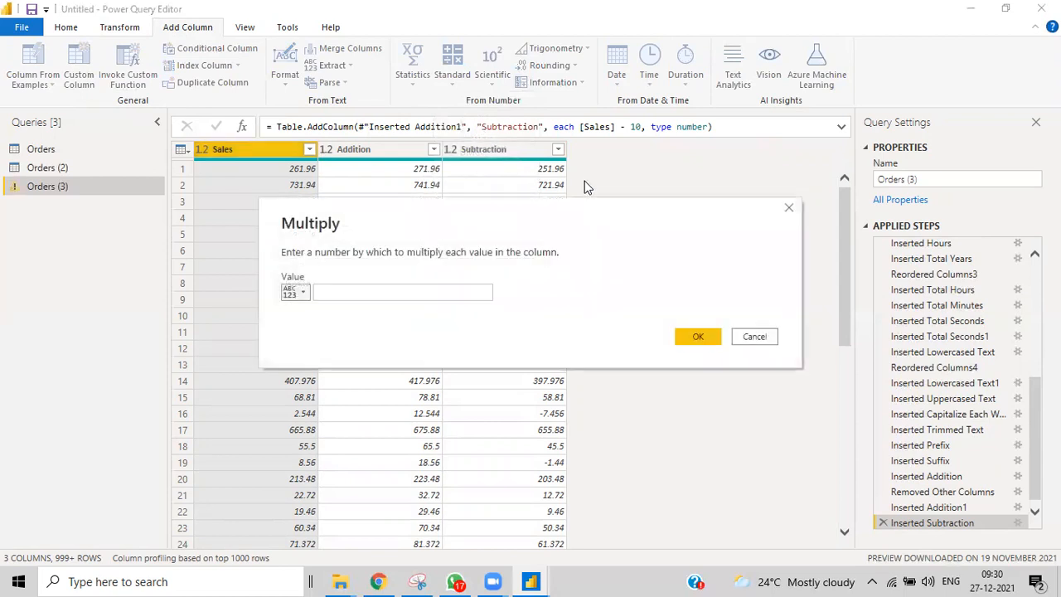
pyautogui.click(409, 291)
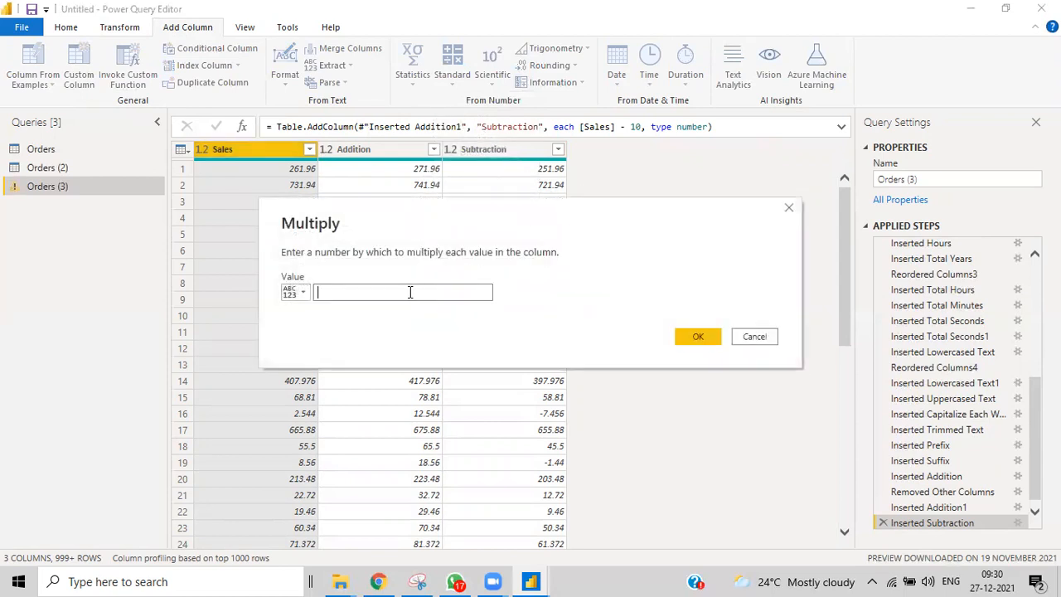
pyautogui.press('Return')
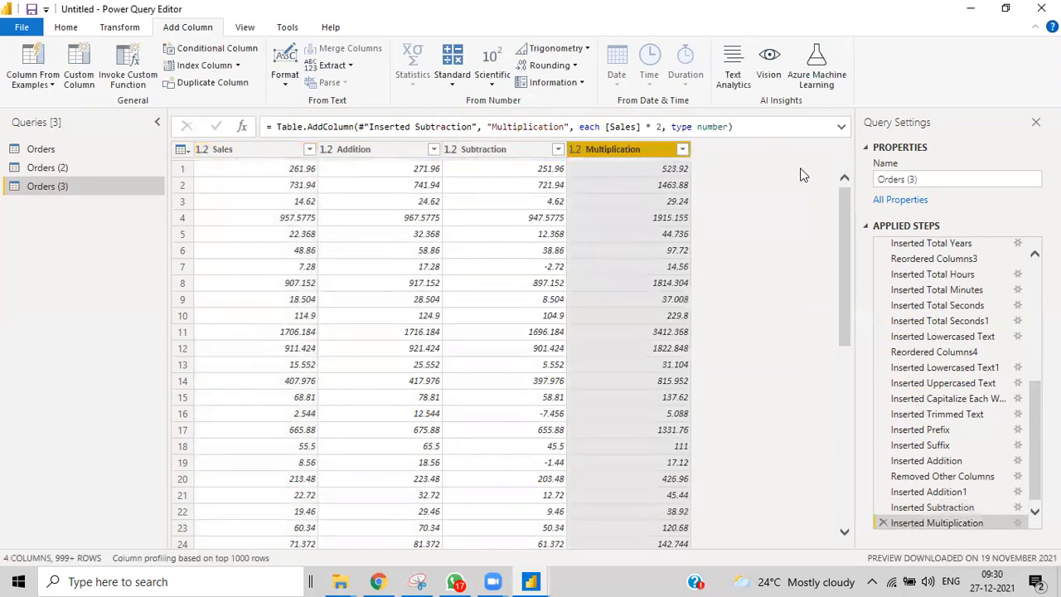
# Add a column that divides each value in the Multiplication column by 2
pyautogui.click(454, 83)
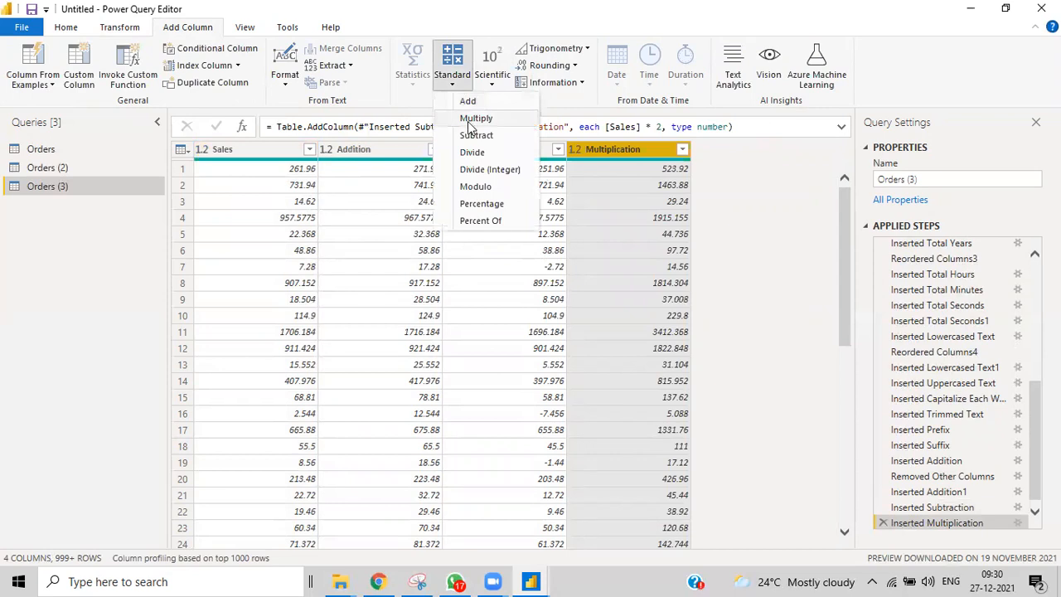
pyautogui.click(474, 152)
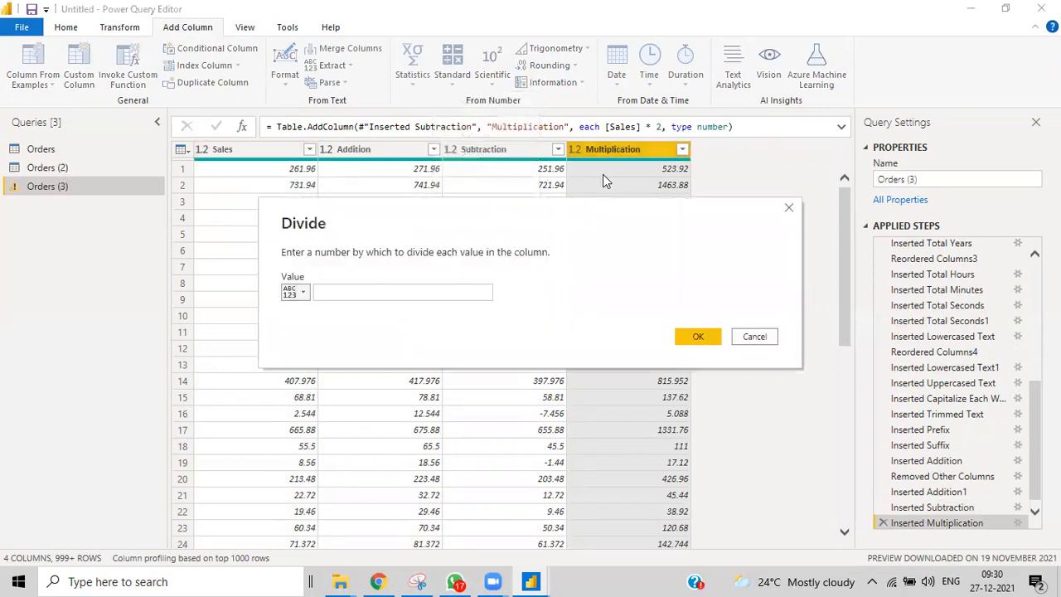
pyautogui.click(381, 290)
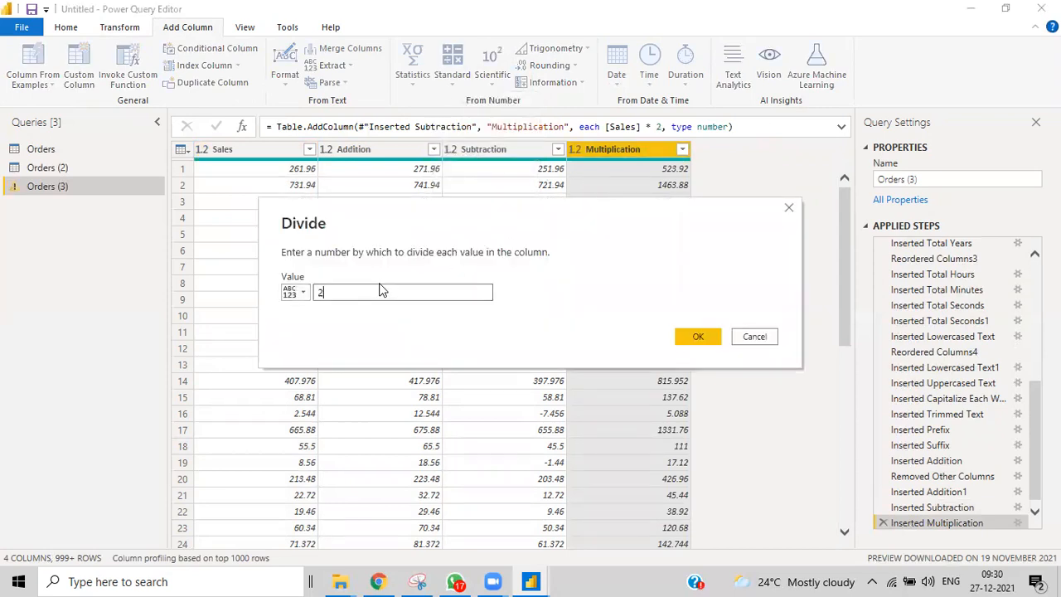
pyautogui.write('2')
pyautogui.click(695, 335)
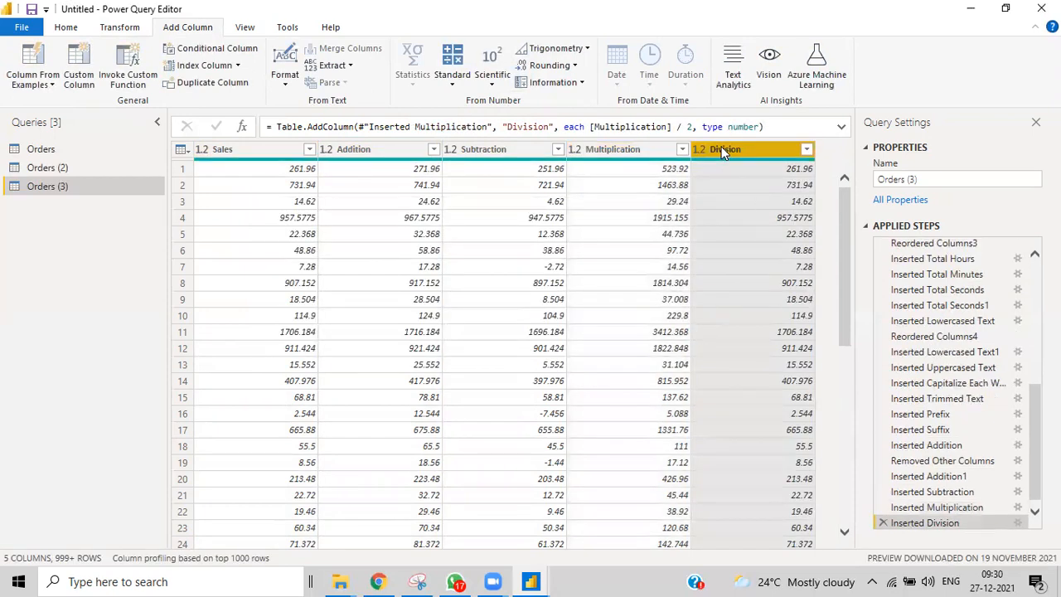
# Add a column that integer-divides each value in the Division column by 2
pyautogui.click(452, 78)
pyautogui.click(493, 170)
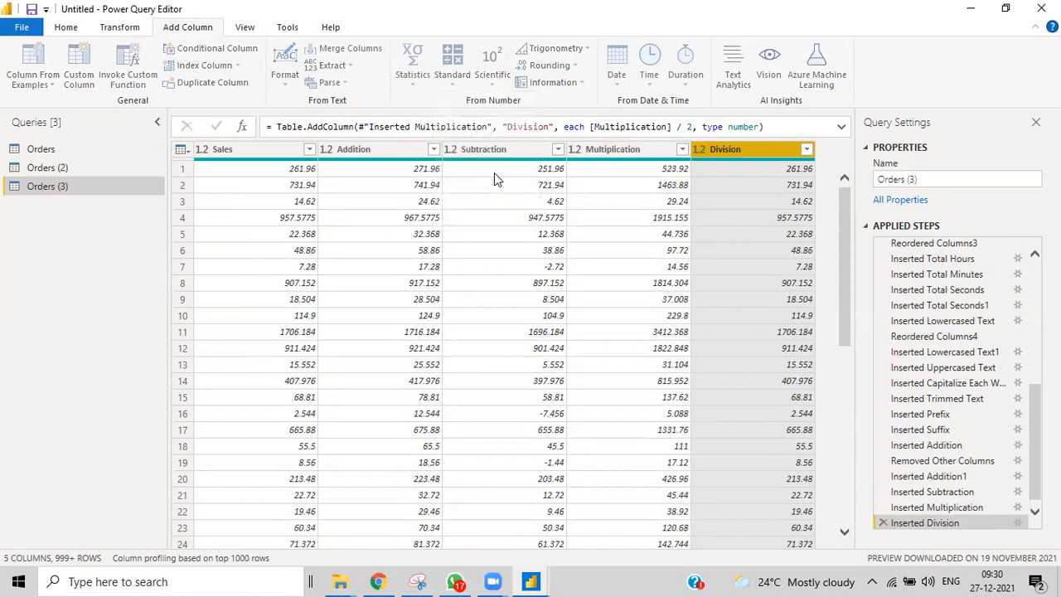
pyautogui.click(375, 294)
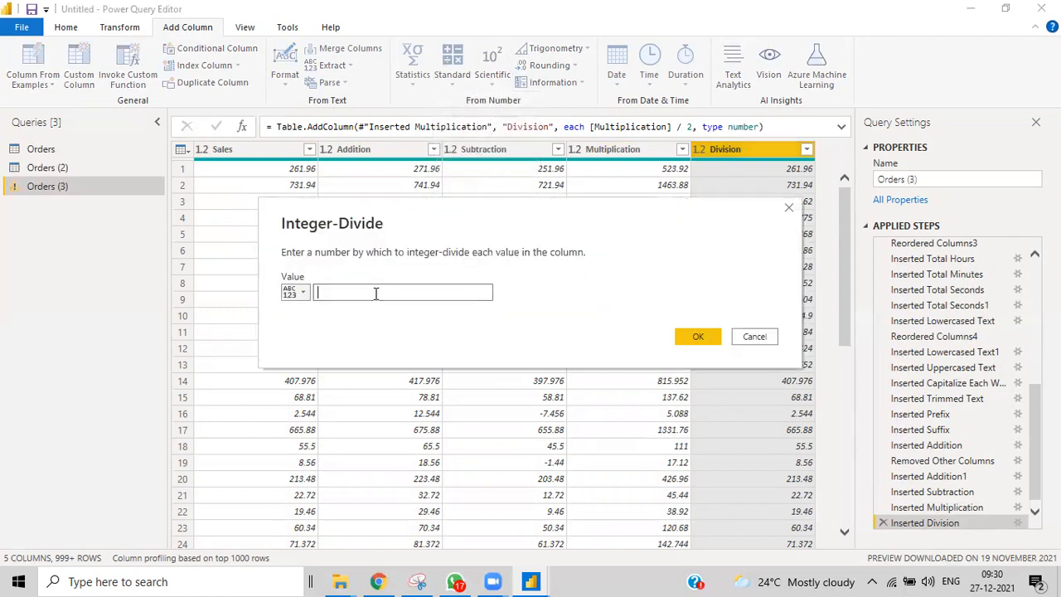
pyautogui.write('2')
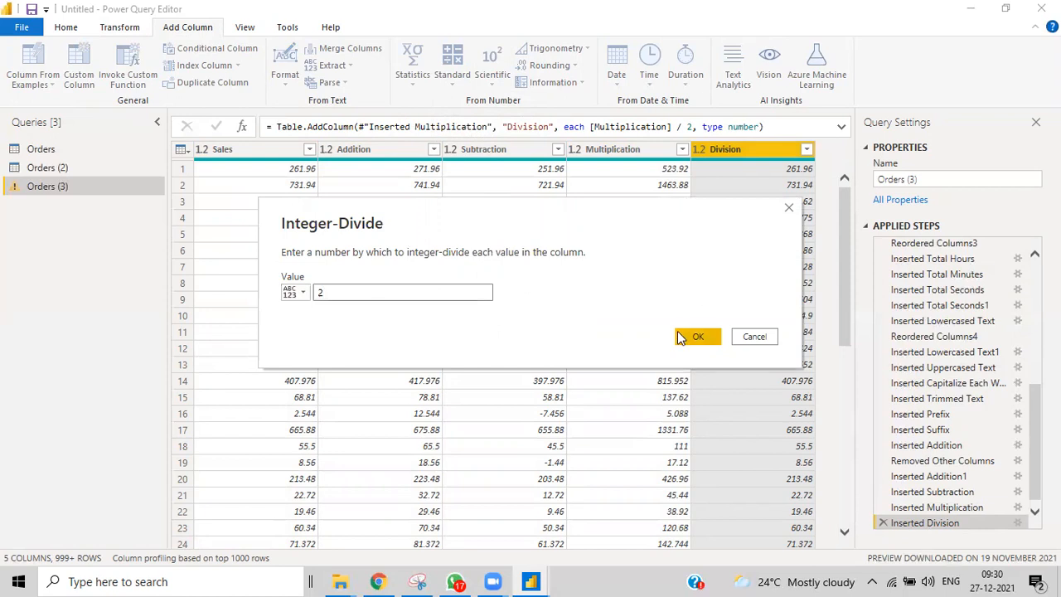
pyautogui.click(689, 337)
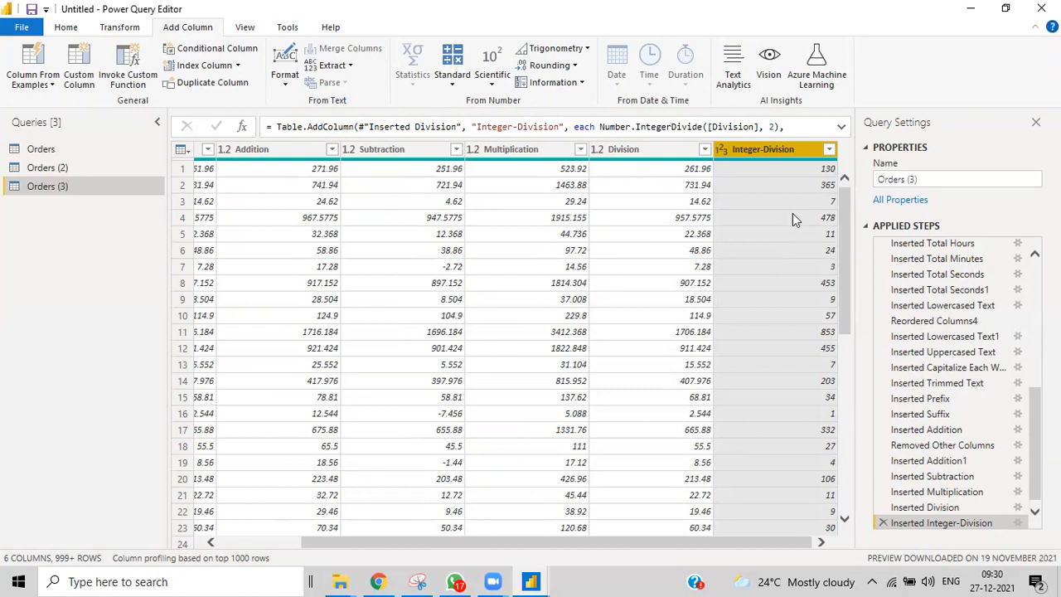
pyautogui.click(656, 151)
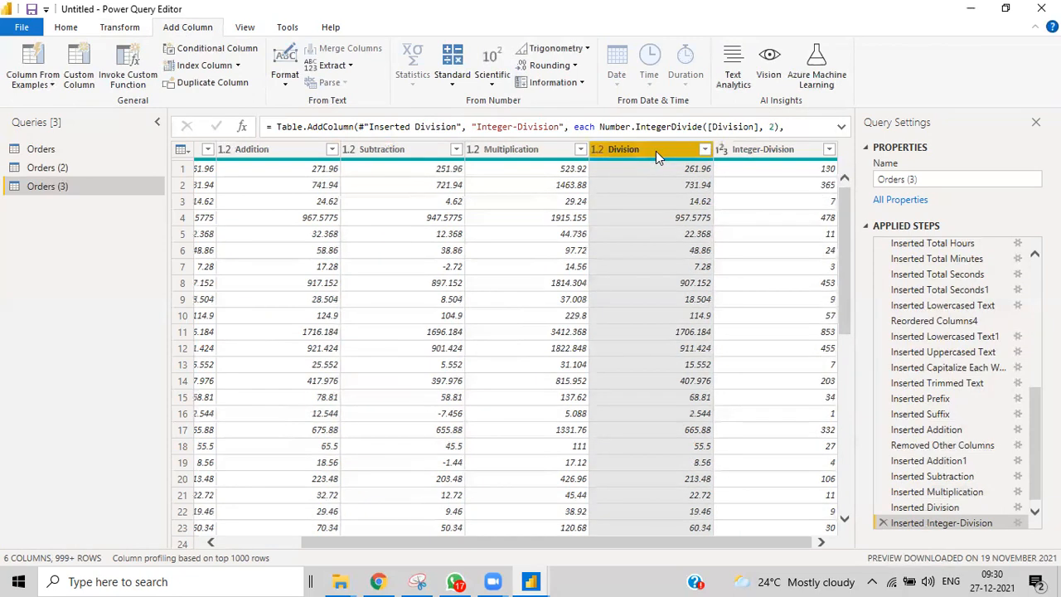
pyautogui.click(451, 79)
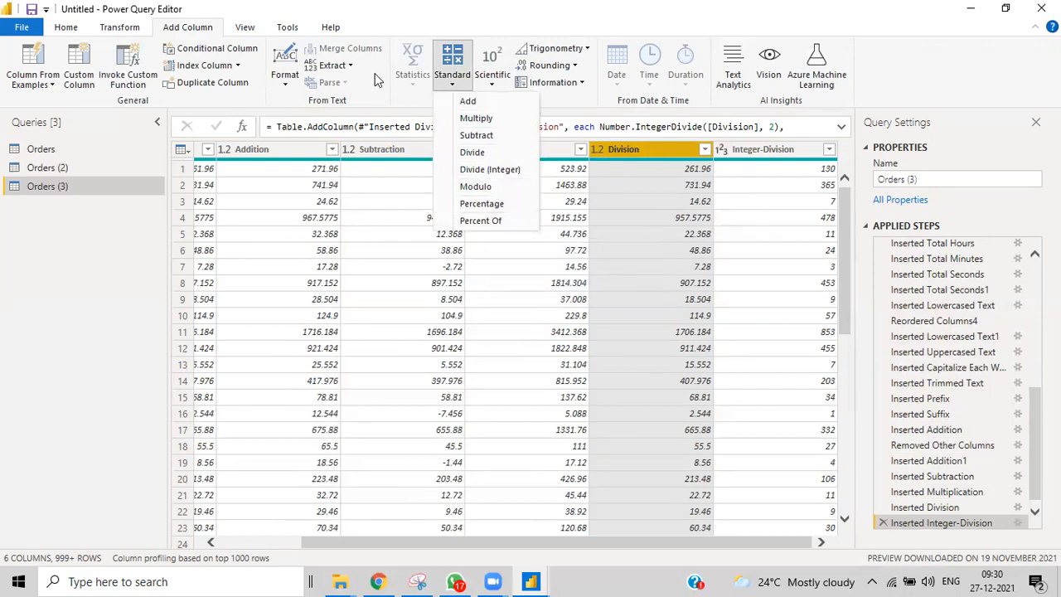
pyautogui.click(416, 88)
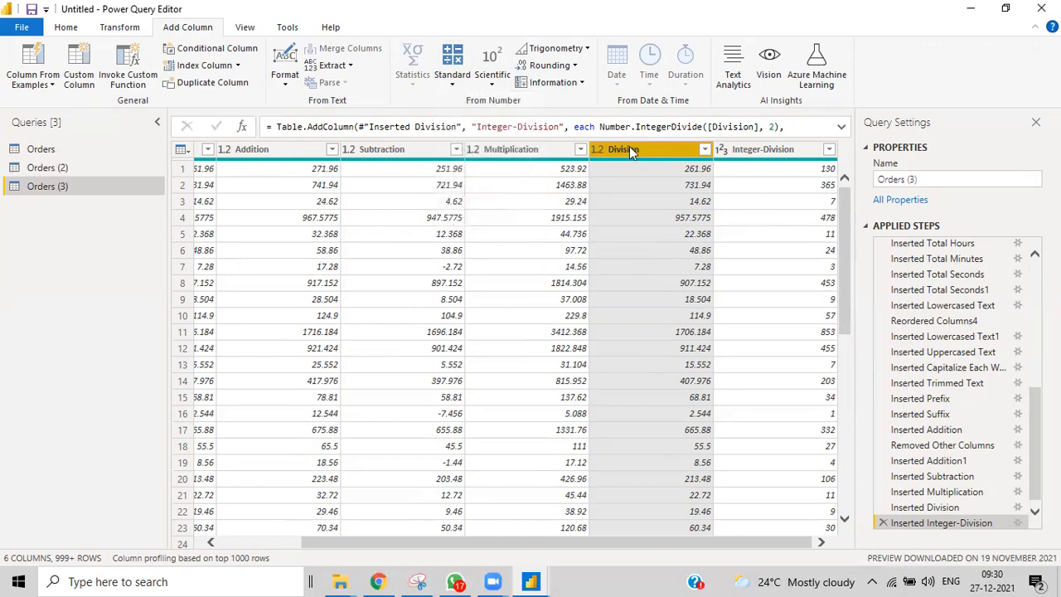
pyautogui.click(411, 146)
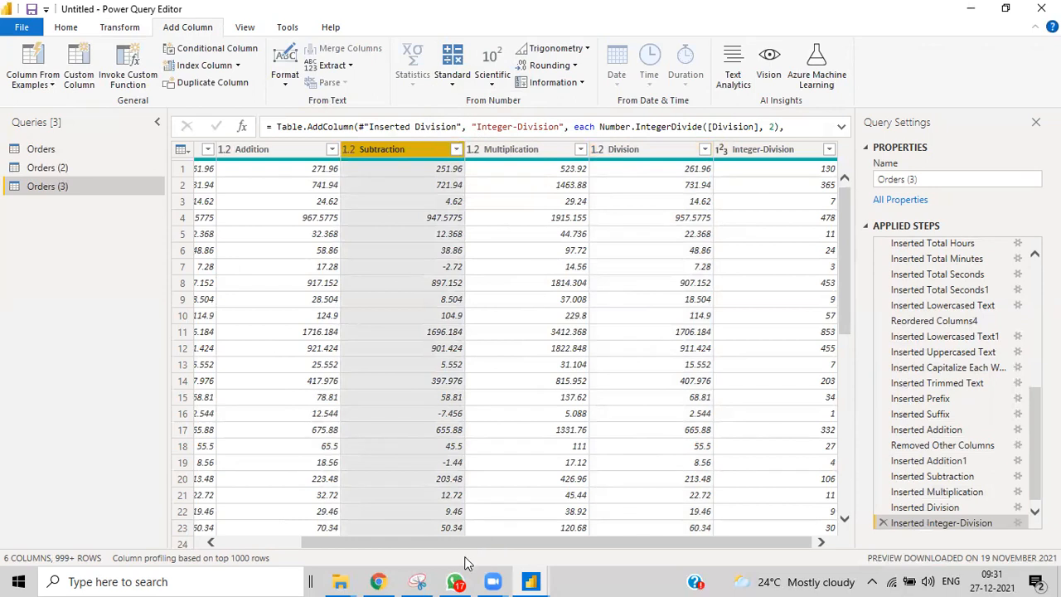
pyautogui.click(771, 149)
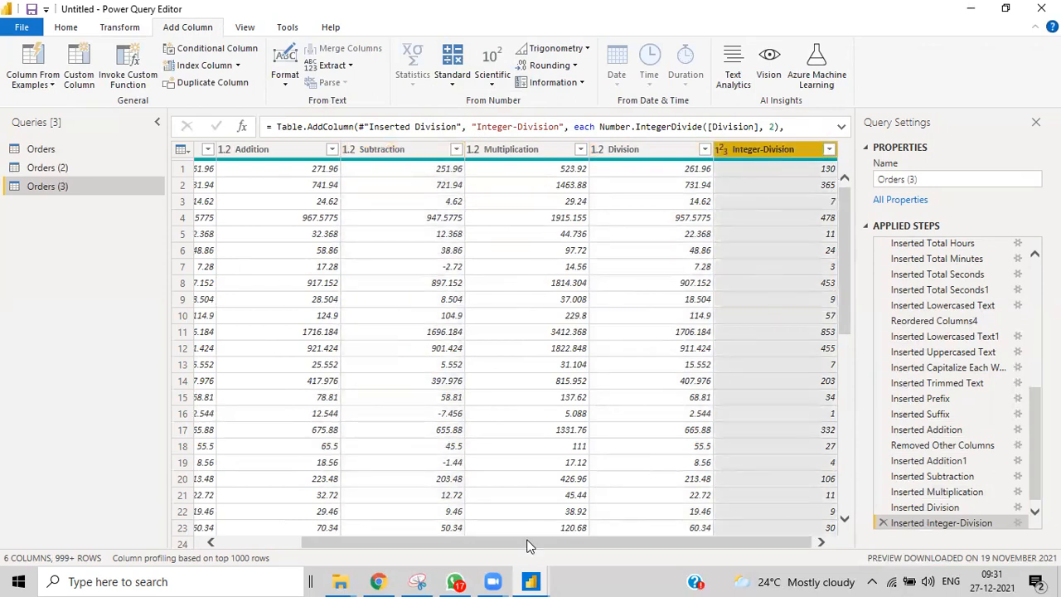
# Add a column with the factorial of the Sales values and remove that Factorial column again
pyautogui.moveTo(505, 545); pyautogui.dragTo(406, 547)
pyautogui.click(229, 150)
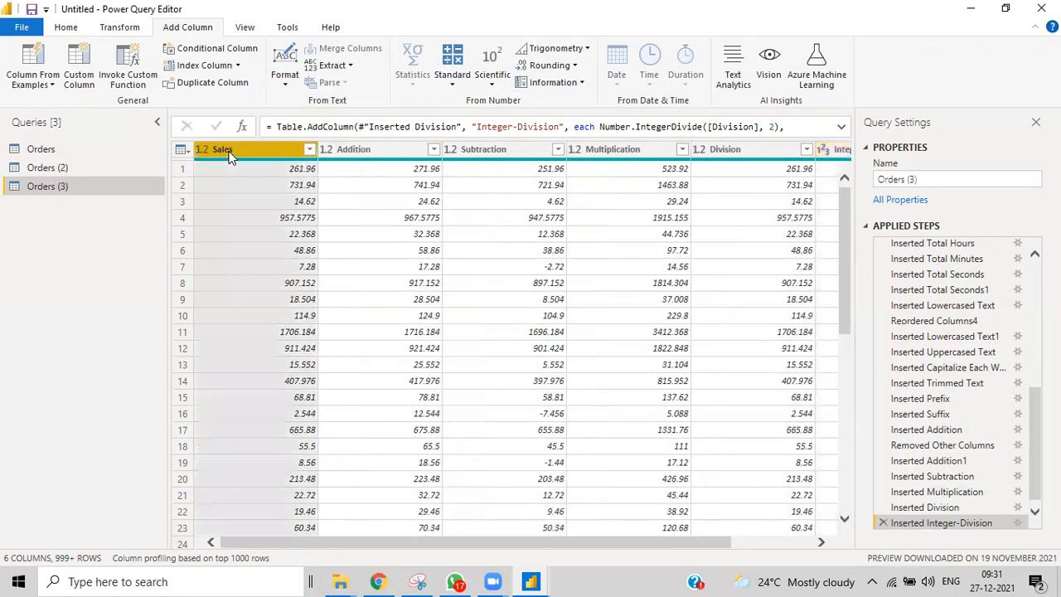
pyautogui.click(490, 83)
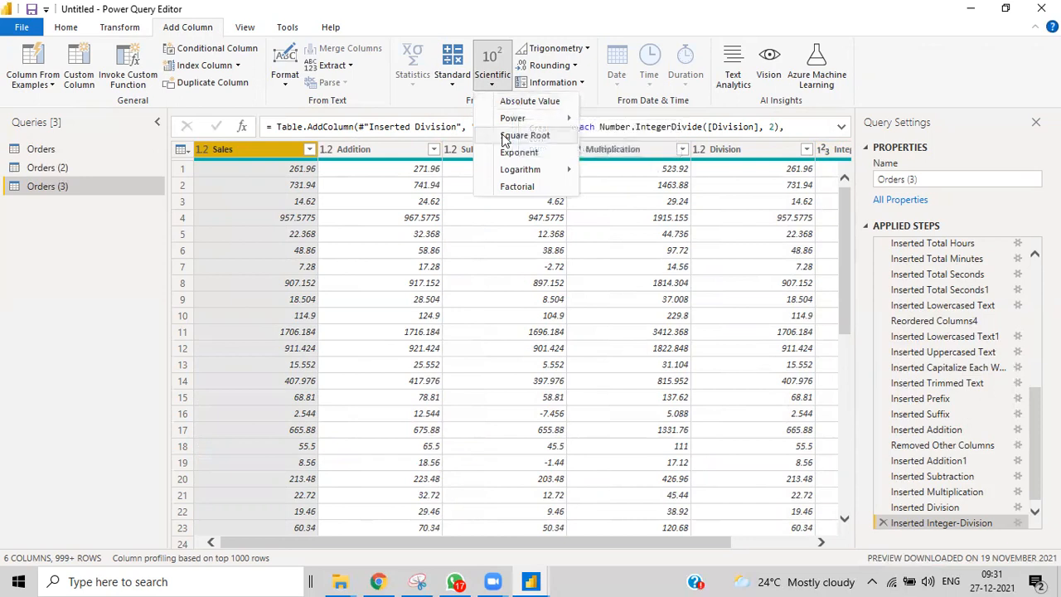
pyautogui.moveTo(512, 118)
pyautogui.moveTo(527, 171)
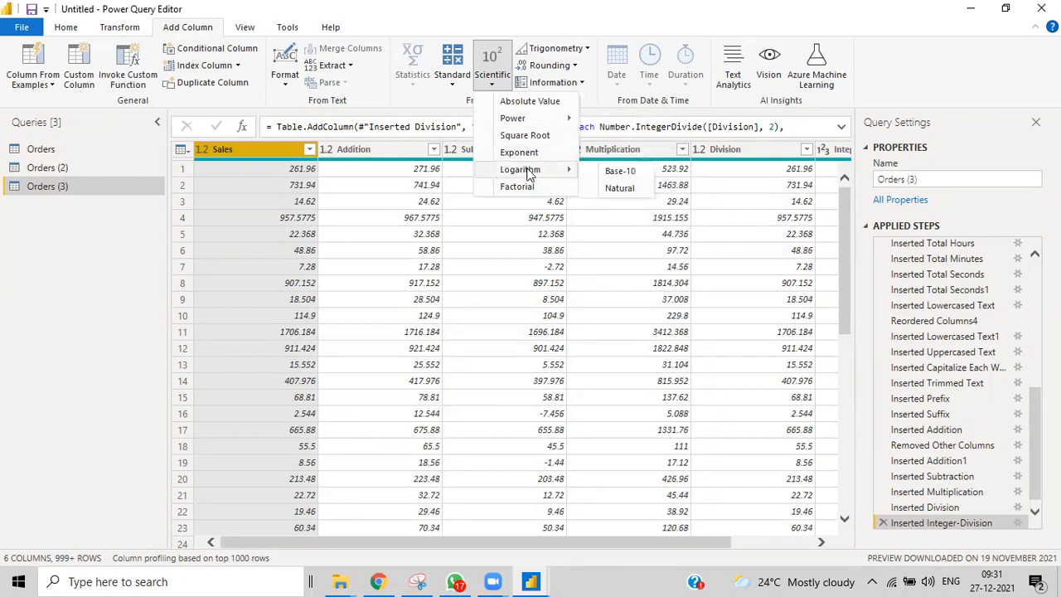
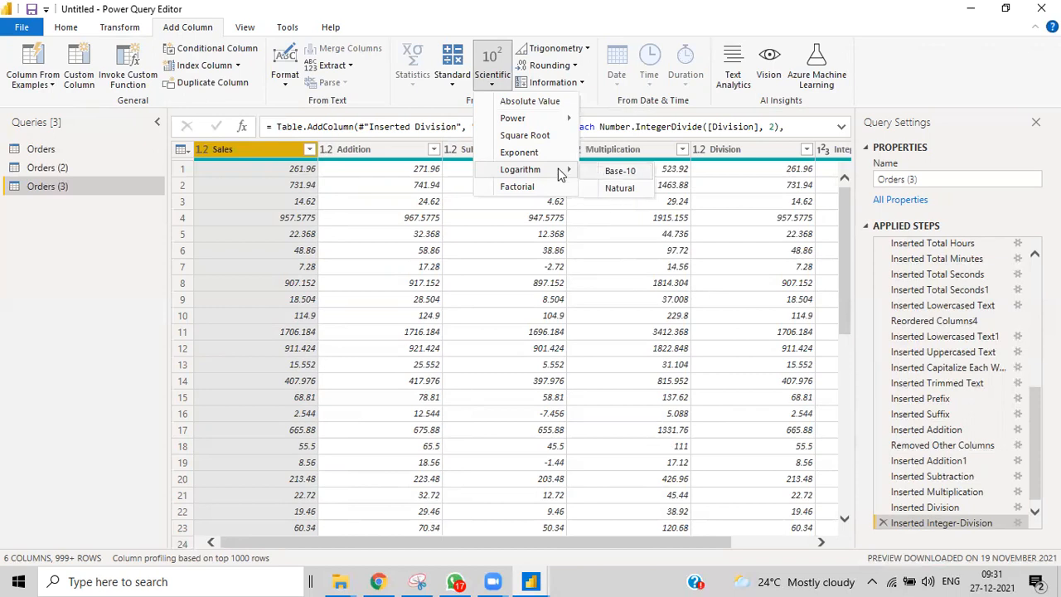
pyautogui.click(537, 187)
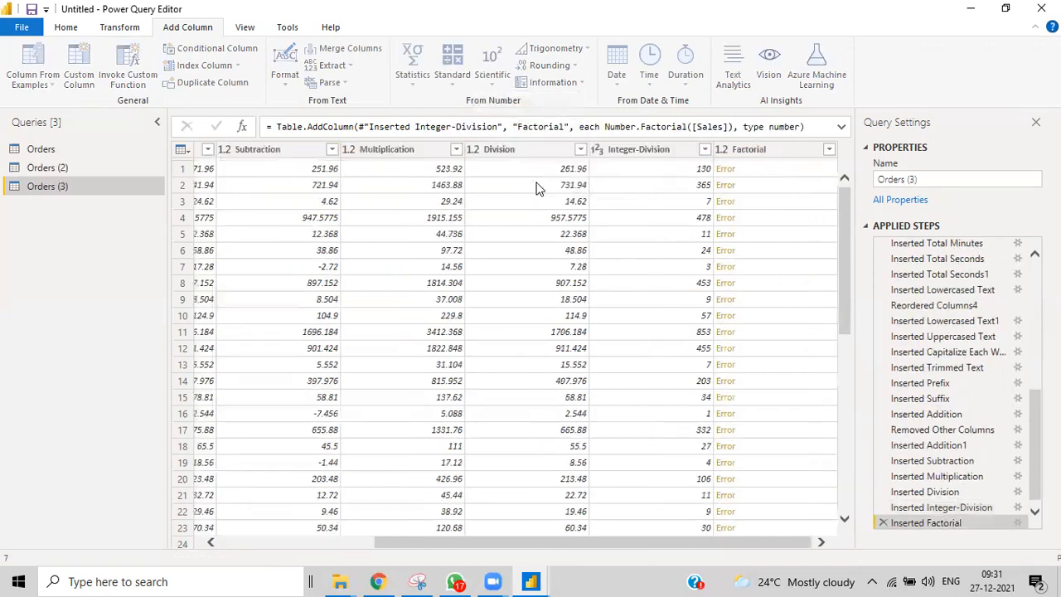
pyautogui.rightClick(797, 156)
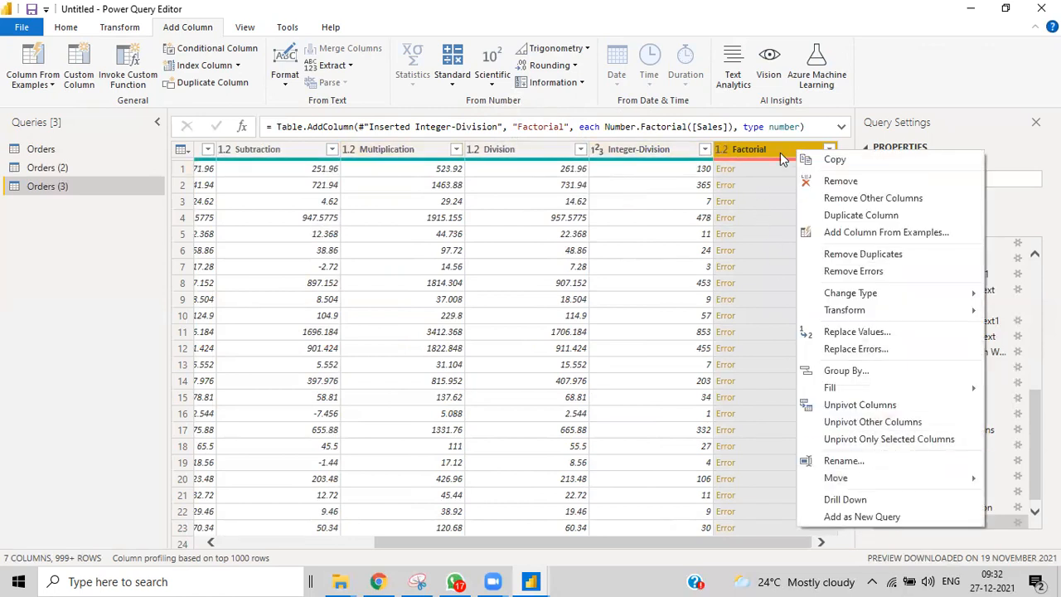
pyautogui.click(837, 181)
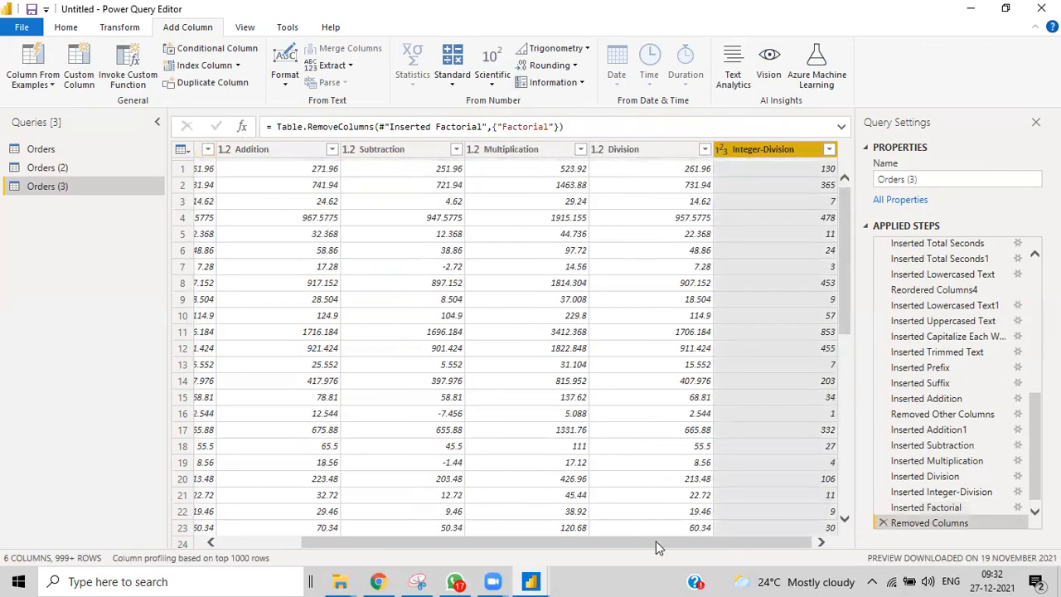
# Add a column that rounds each Sales value up to a whole number
pyautogui.moveTo(655, 541); pyautogui.dragTo(379, 520)
pyautogui.click(253, 149)
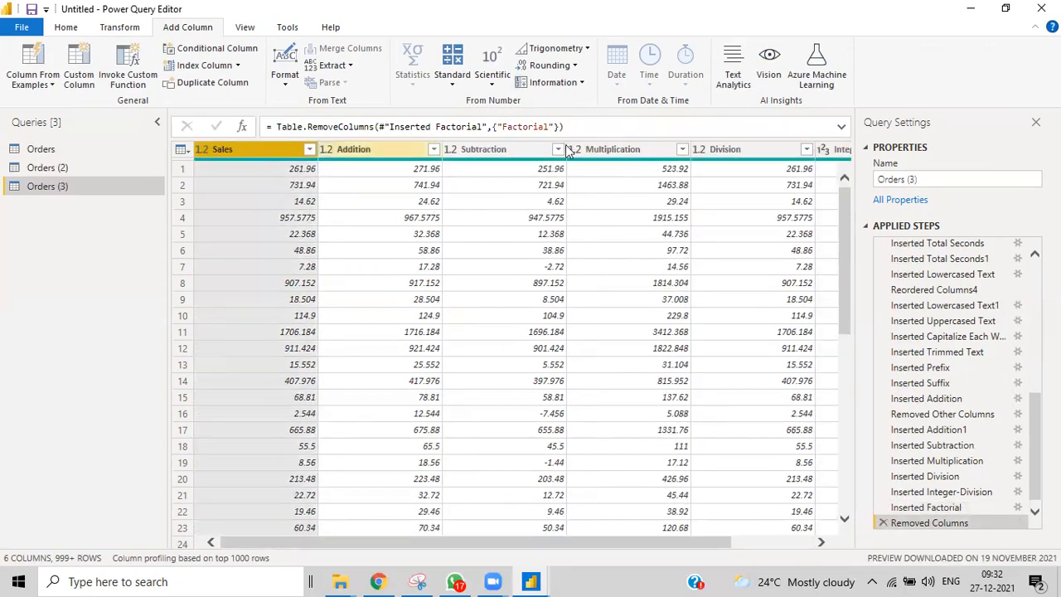
pyautogui.click(575, 50)
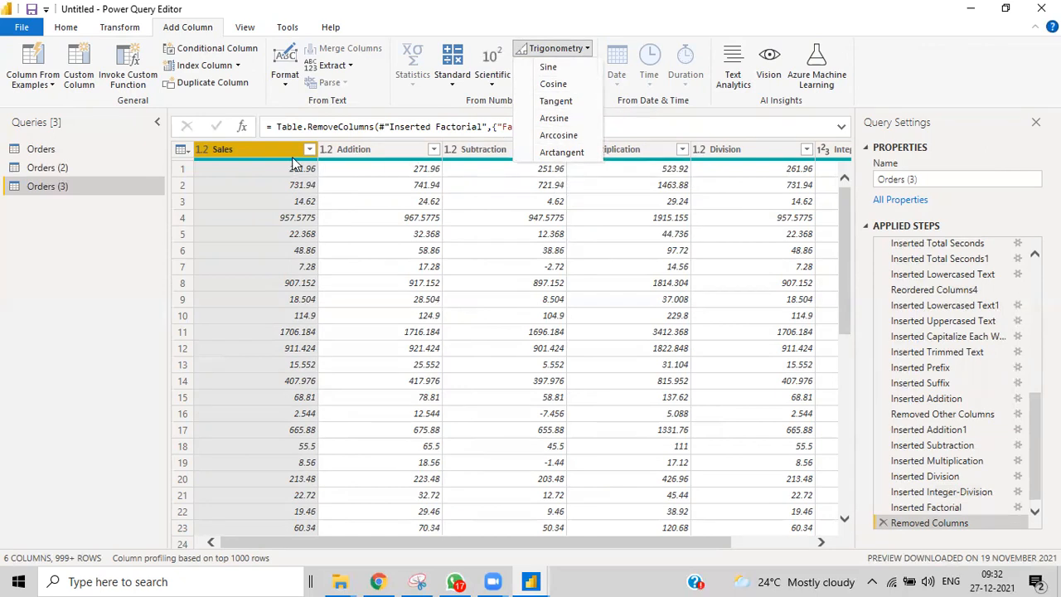
pyautogui.click(584, 51)
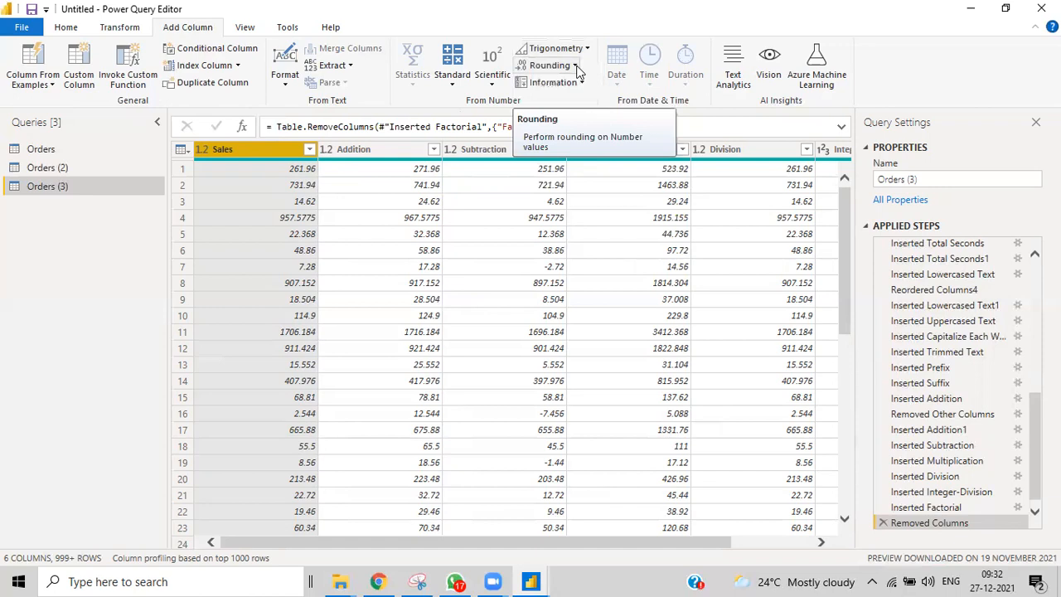
pyautogui.click(577, 70)
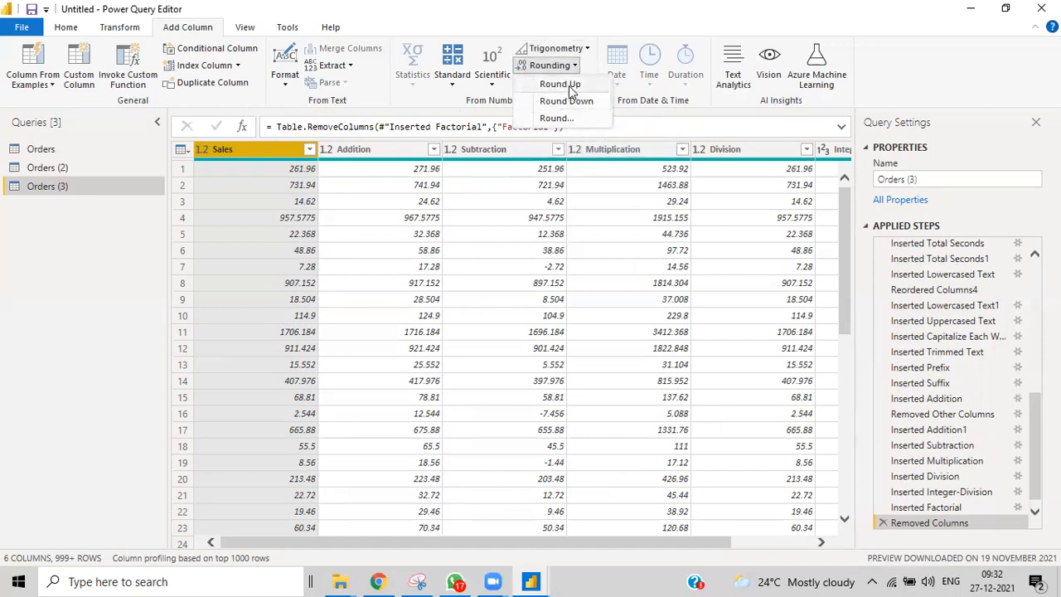
pyautogui.click(568, 87)
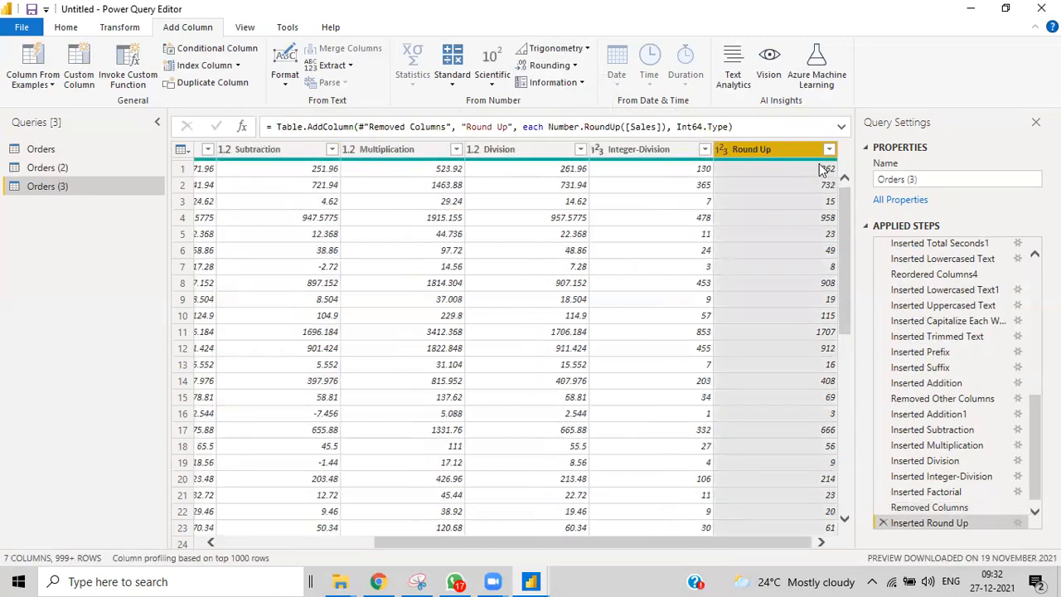
# Move the Sales column to the end of the Orders (3) table, after the Round Up column
pyautogui.moveTo(433, 549); pyautogui.dragTo(273, 539)
pyautogui.click(253, 149)
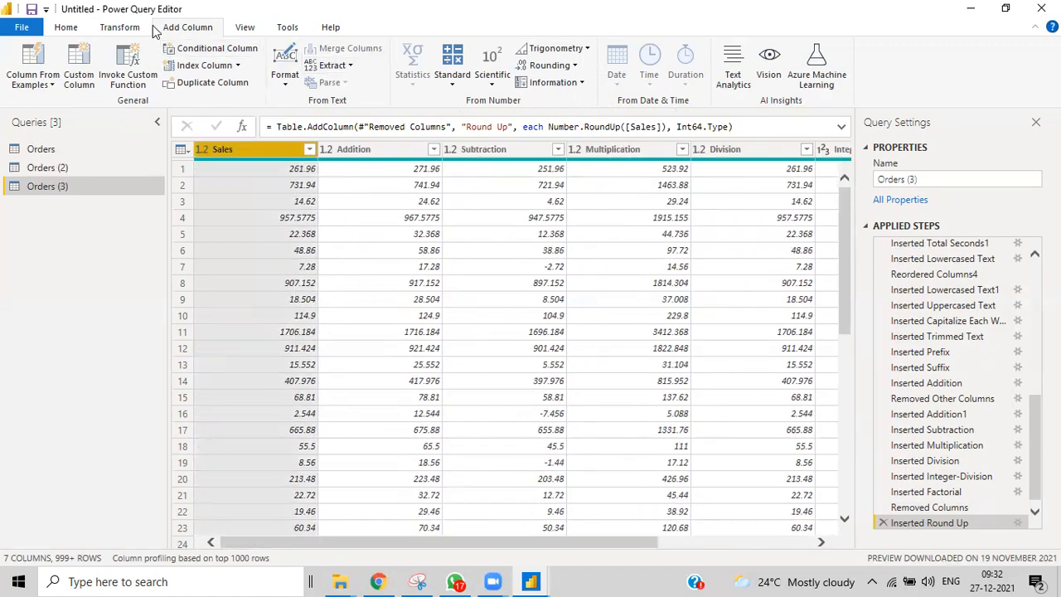
pyautogui.click(120, 26)
pyautogui.click(414, 65)
pyautogui.click(431, 134)
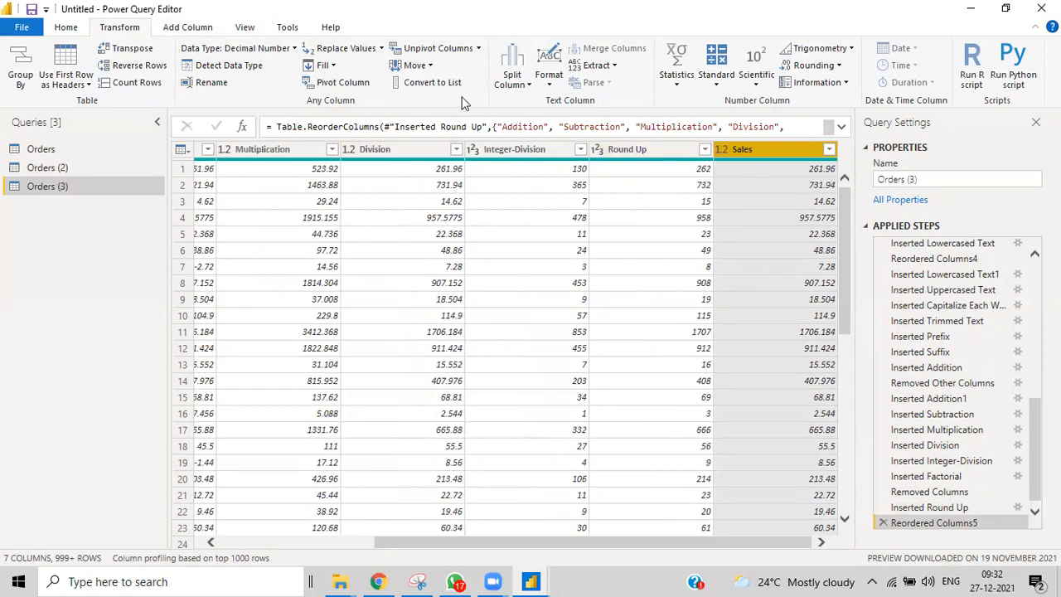
pyautogui.click(182, 25)
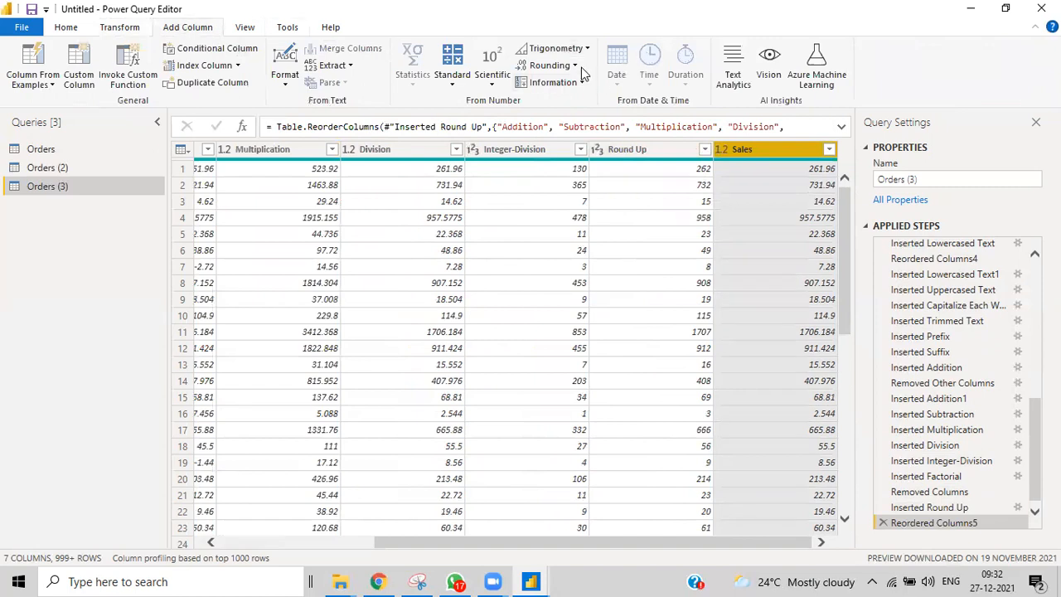
# Add a column that rounds the Sales values down and another that rounds them to 1 decimal place
pyautogui.click(576, 66)
pyautogui.click(580, 99)
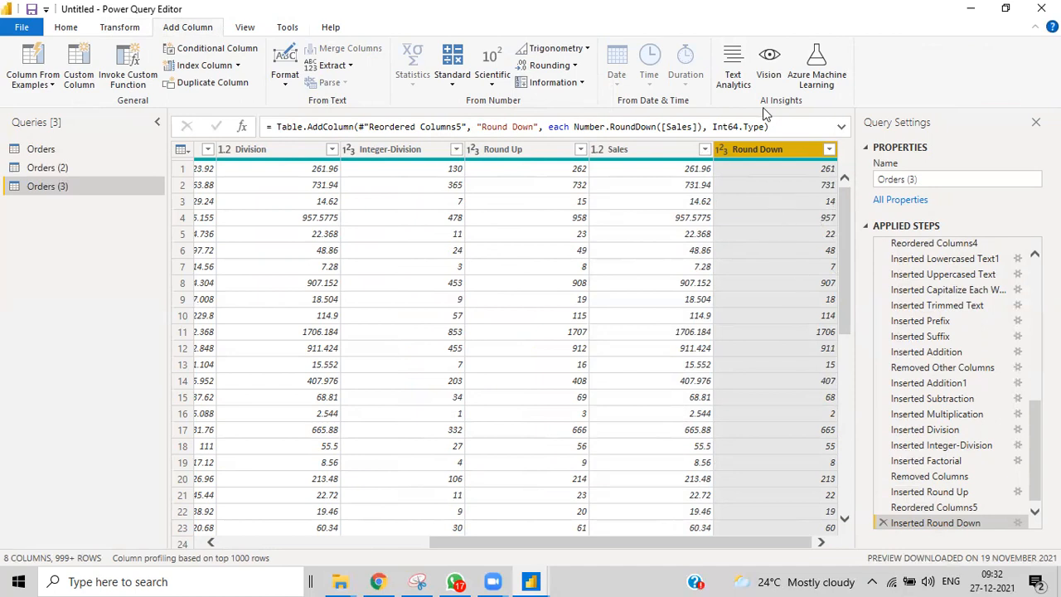
pyautogui.click(638, 149)
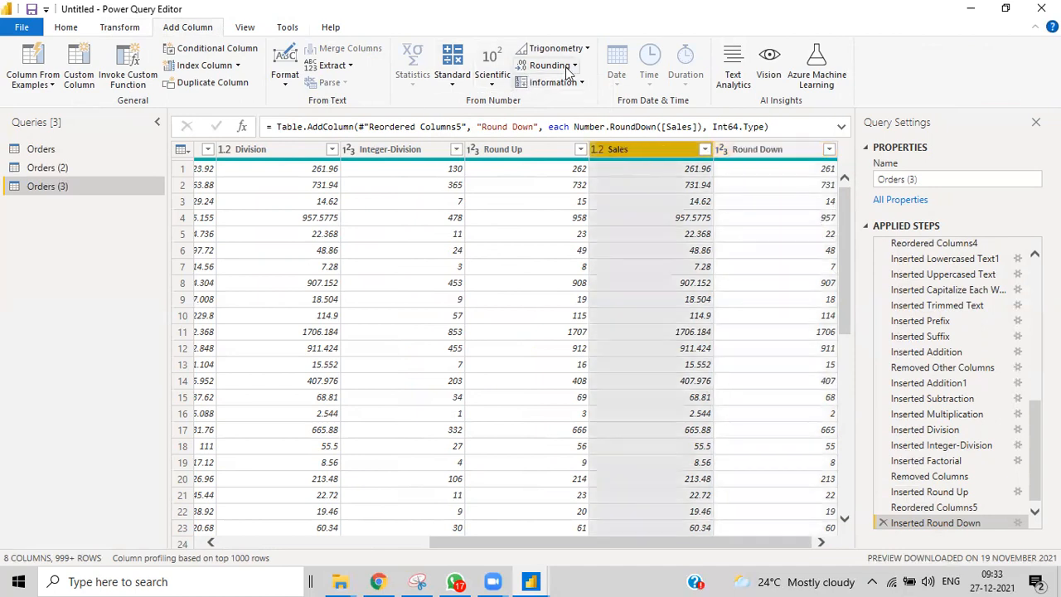
pyautogui.click(569, 66)
pyautogui.click(560, 117)
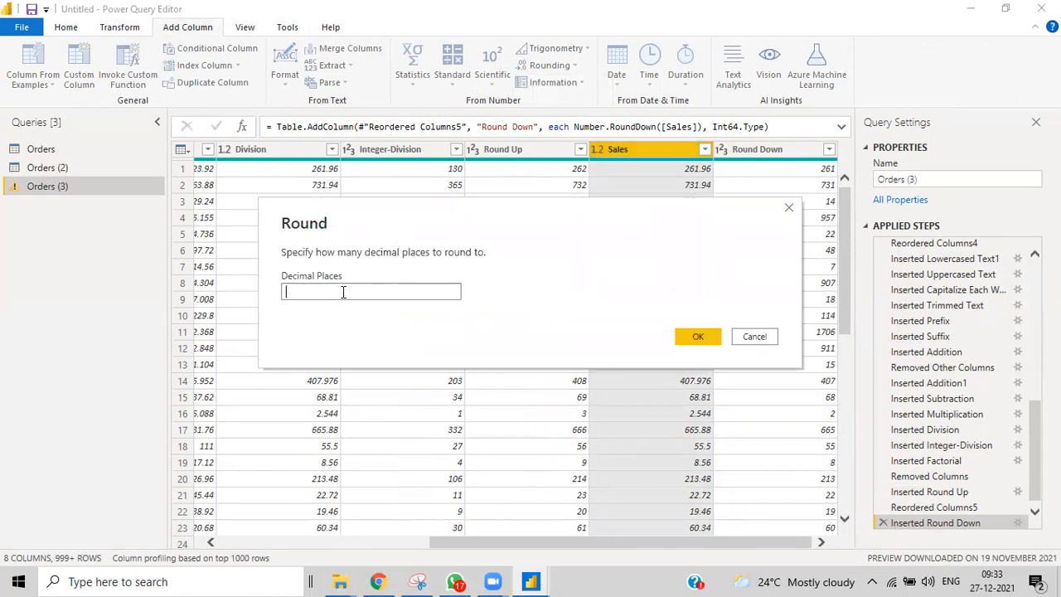
pyautogui.write('1')
pyautogui.click(692, 340)
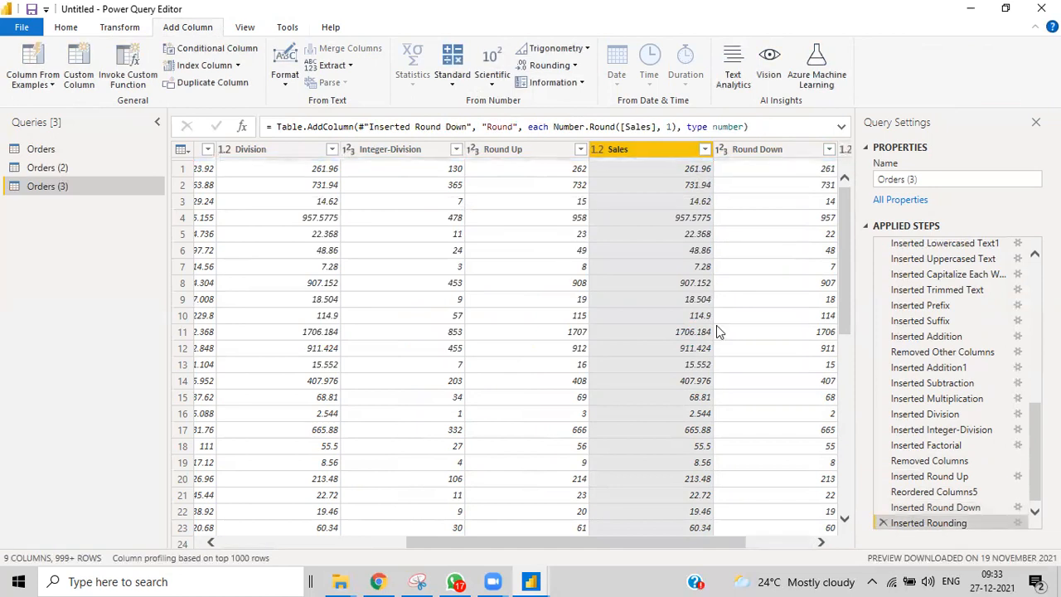
pyautogui.click(801, 547)
pyautogui.click(801, 547)
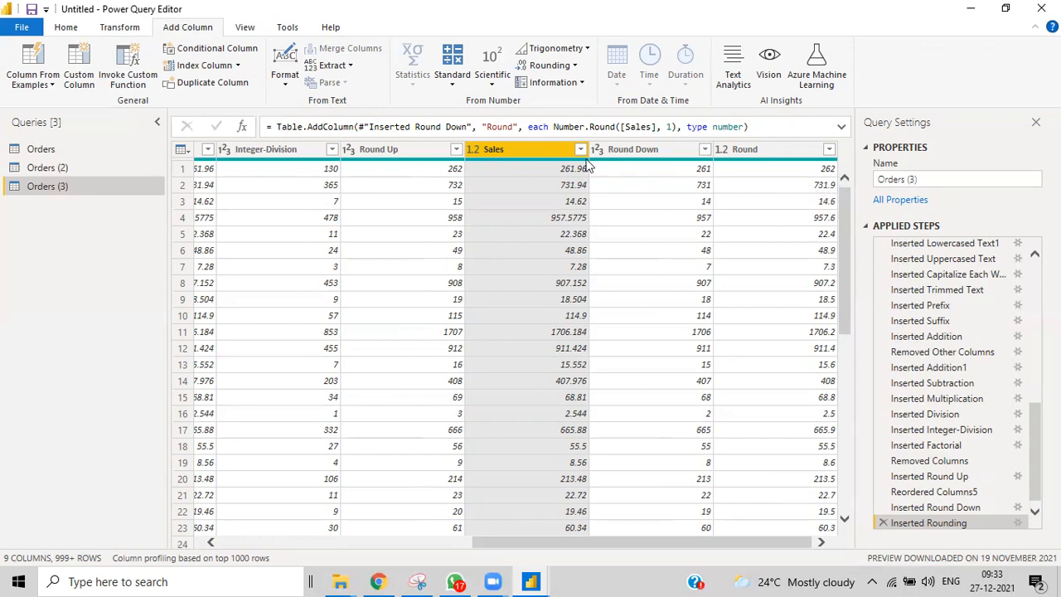
# Add Is Even columns that test the Sales values and the Round Down values
pyautogui.click(557, 83)
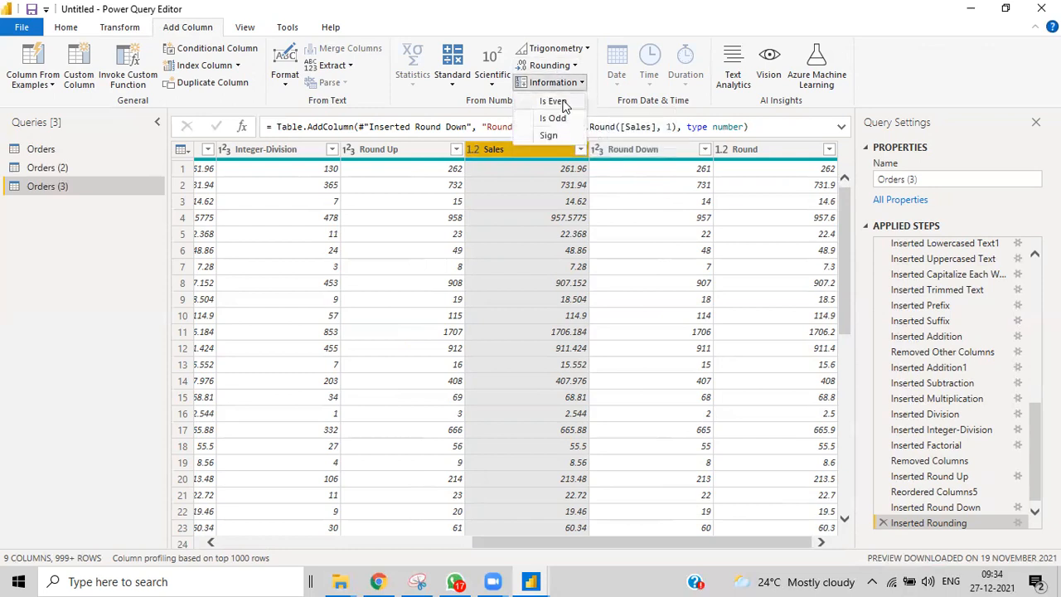
pyautogui.click(553, 101)
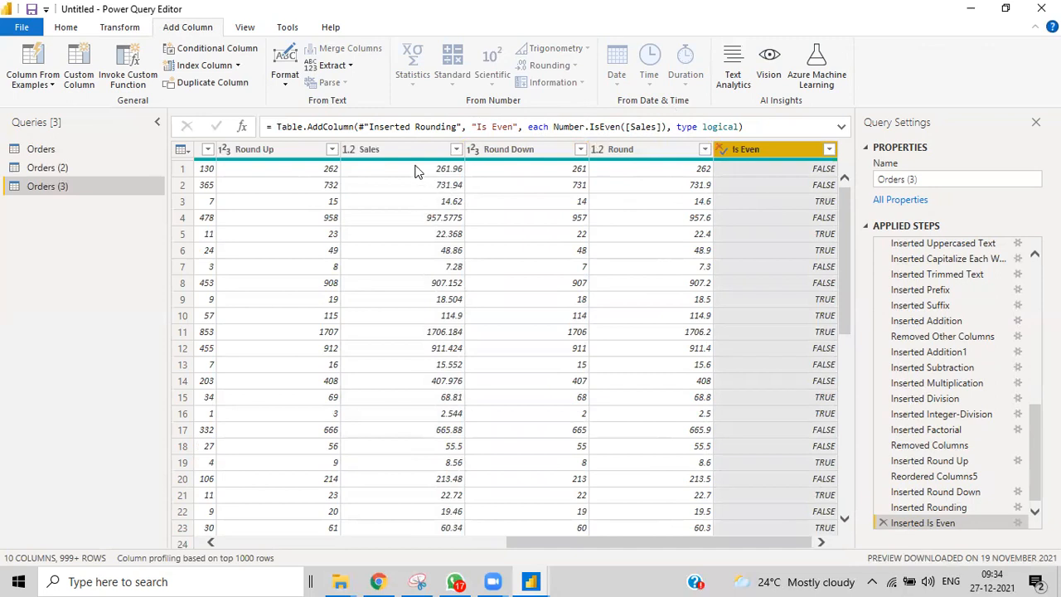
pyautogui.click(540, 148)
pyautogui.click(552, 82)
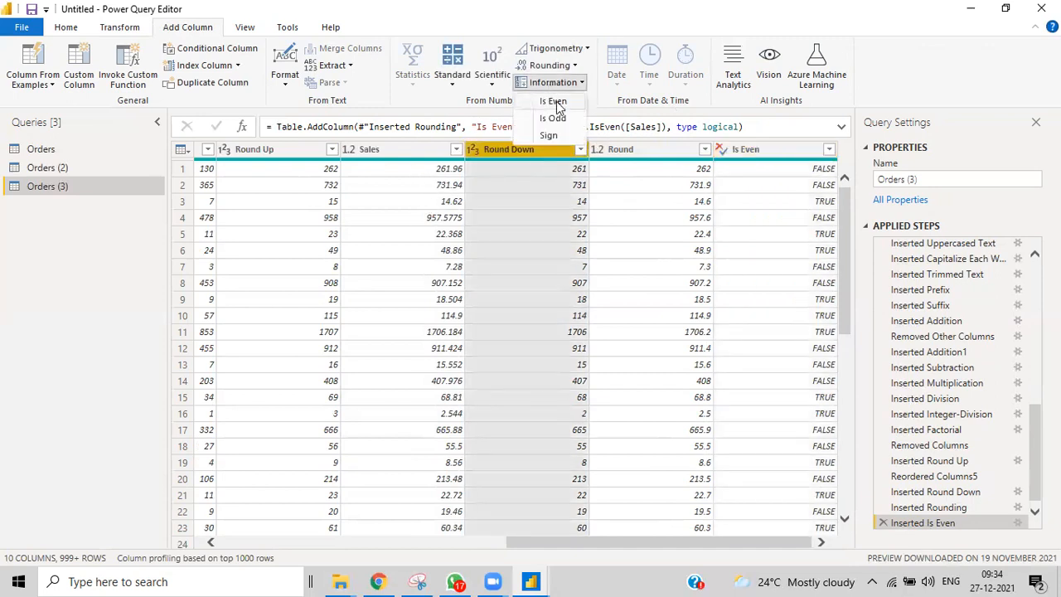
pyautogui.click(556, 101)
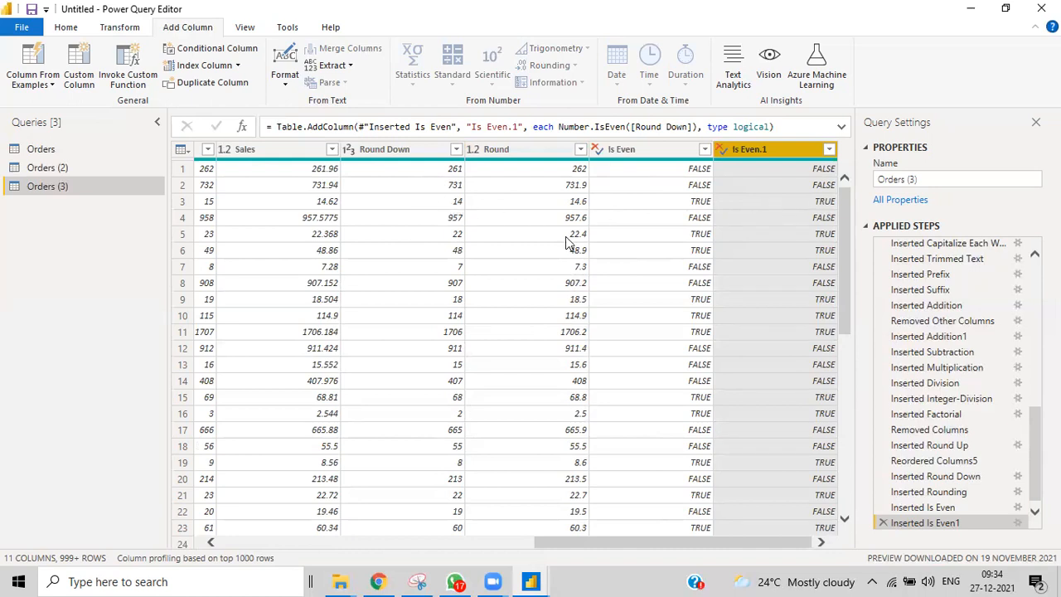
# Add an Is Odd column that tests the values in the Round column
pyautogui.click(421, 146)
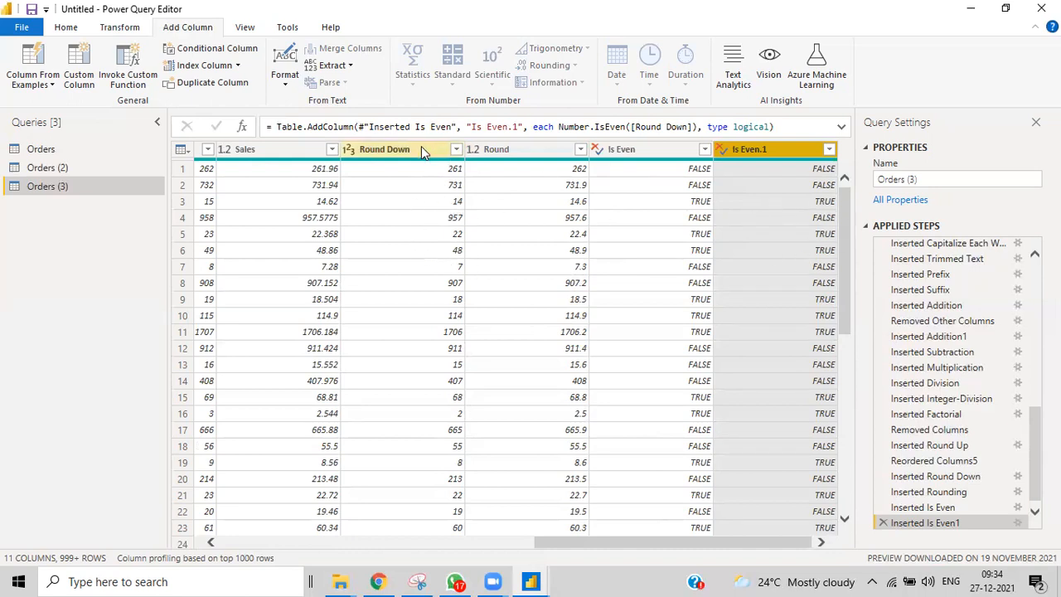
pyautogui.click(544, 146)
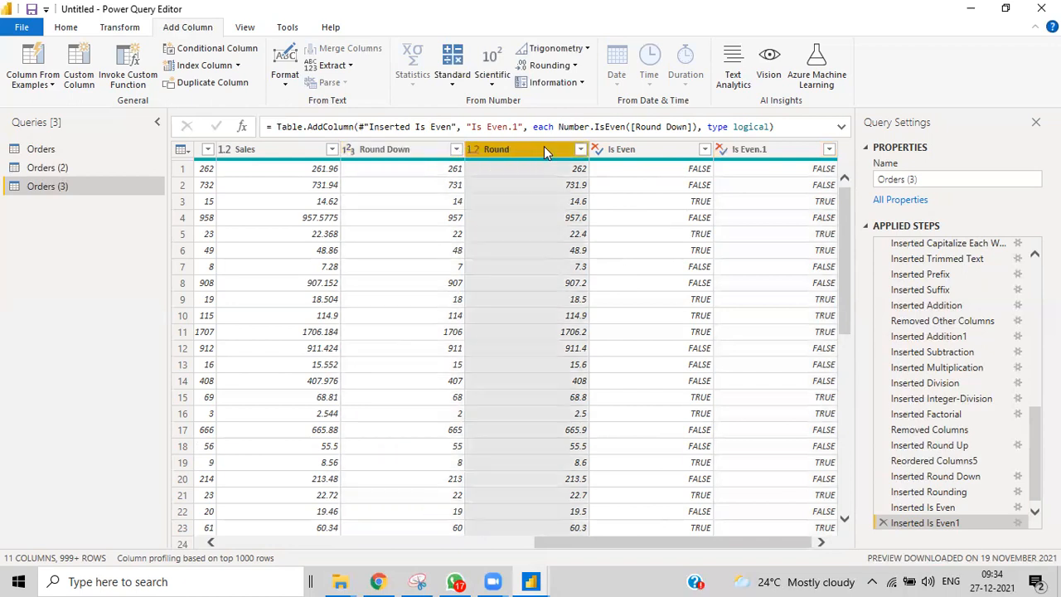
pyautogui.click(558, 84)
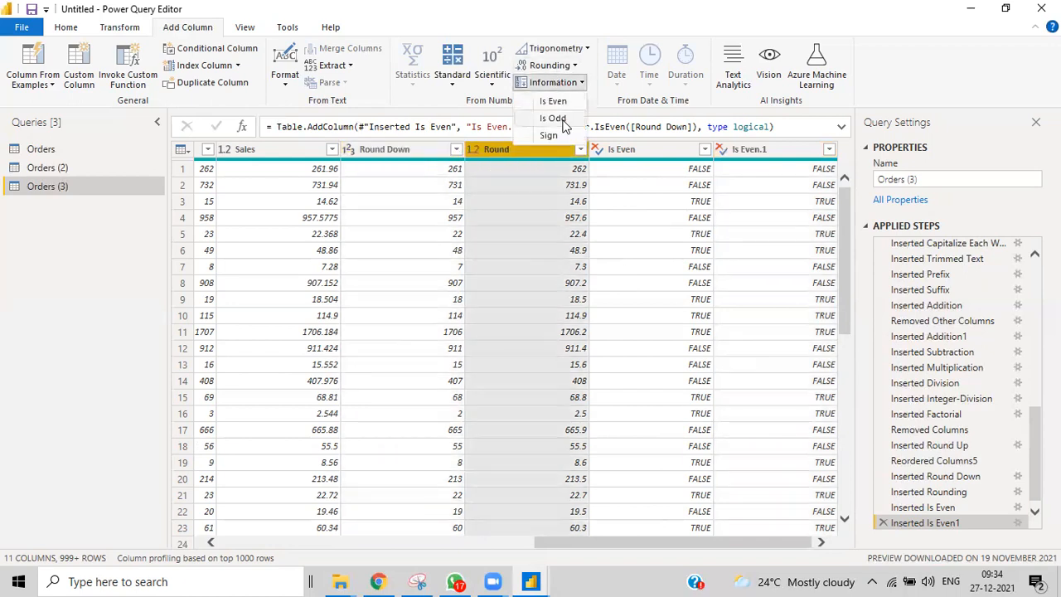
pyautogui.click(555, 118)
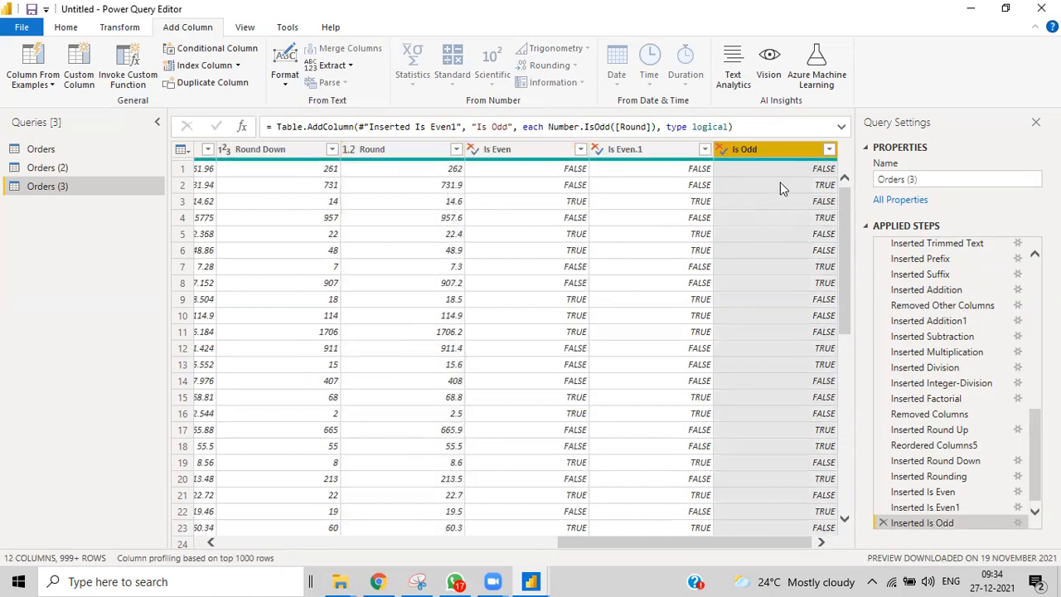
# Add a column with the sign of each value in the Round column
pyautogui.click(406, 151)
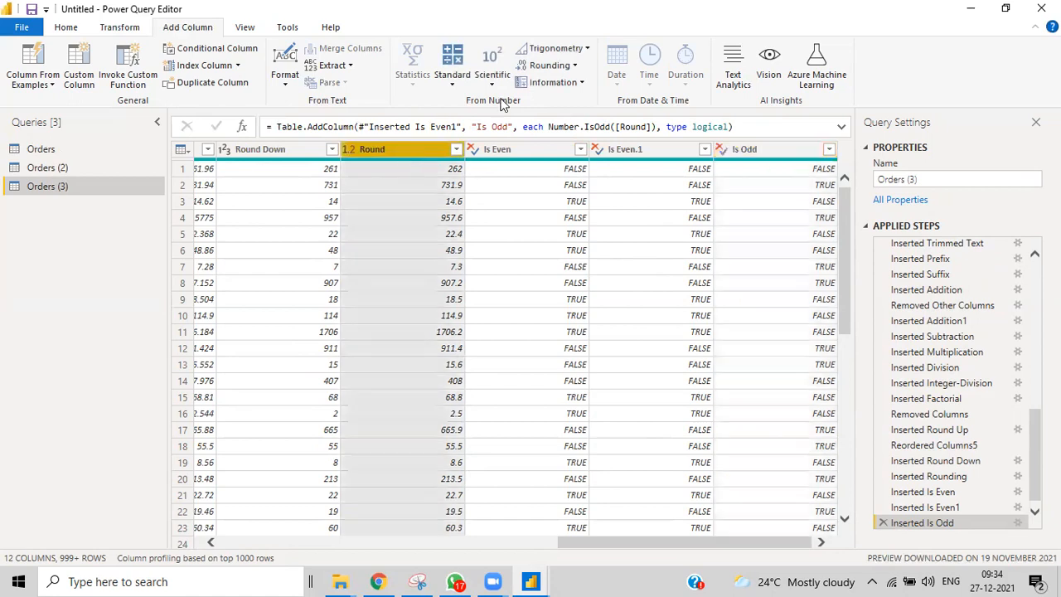
pyautogui.click(550, 83)
pyautogui.click(547, 133)
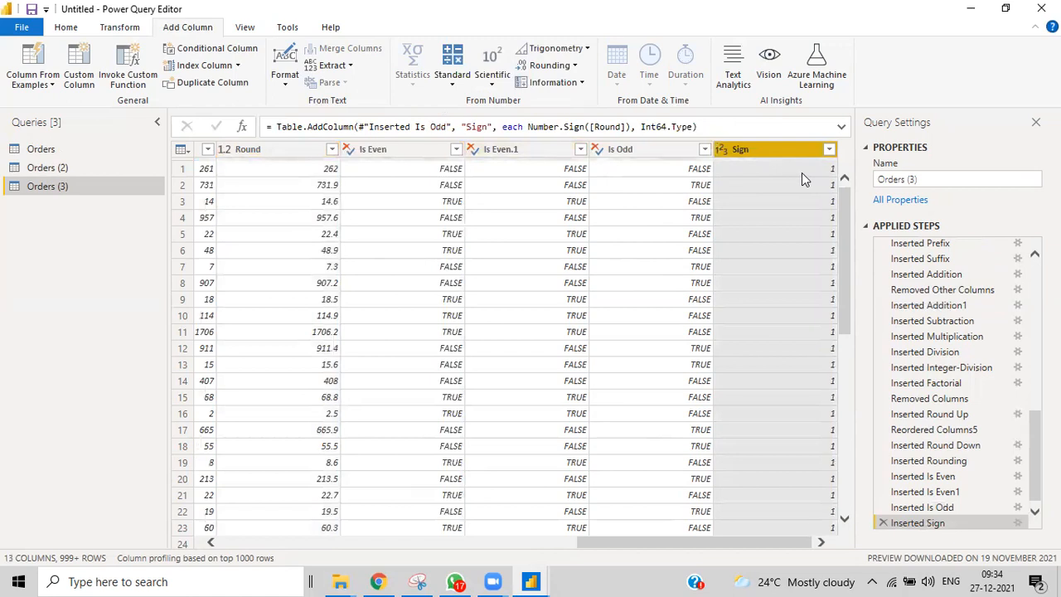
pyautogui.moveTo(843, 316); pyautogui.dragTo(851, 211)
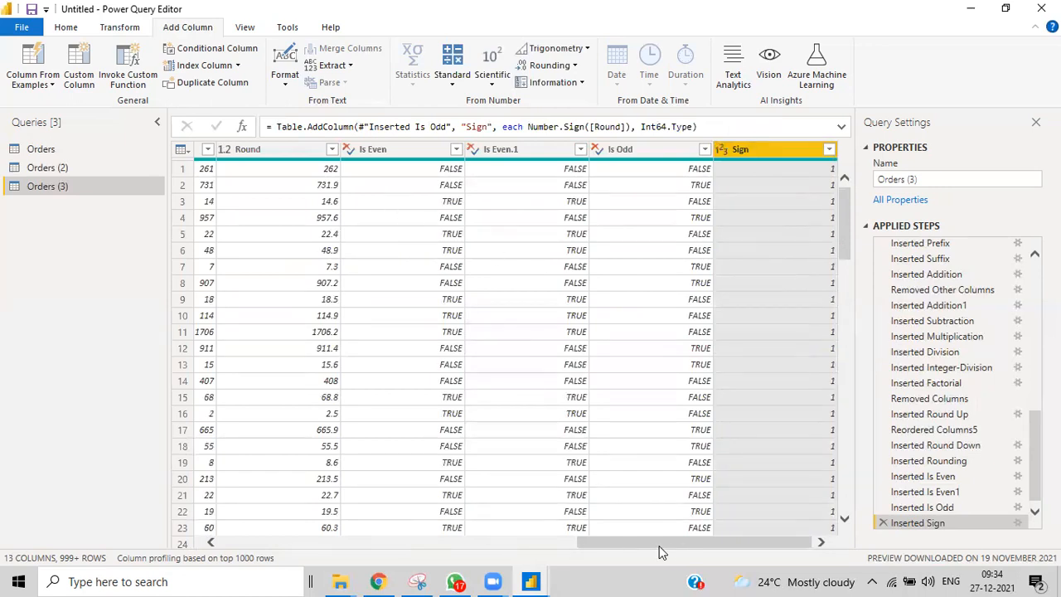
# Add a column with the row-by-row sum of the Addition and Subtraction columns
pyautogui.moveTo(659, 545); pyautogui.dragTo(261, 547)
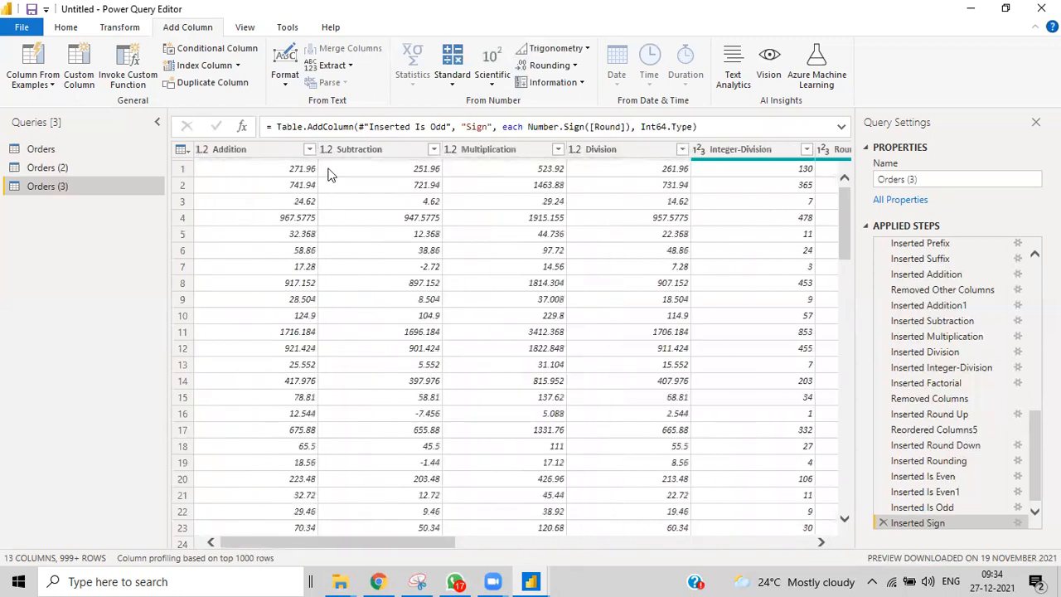
pyautogui.click(341, 148)
pyautogui.keyDown('ctrl'); pyautogui.click(263, 154); pyautogui.keyUp('ctrl')
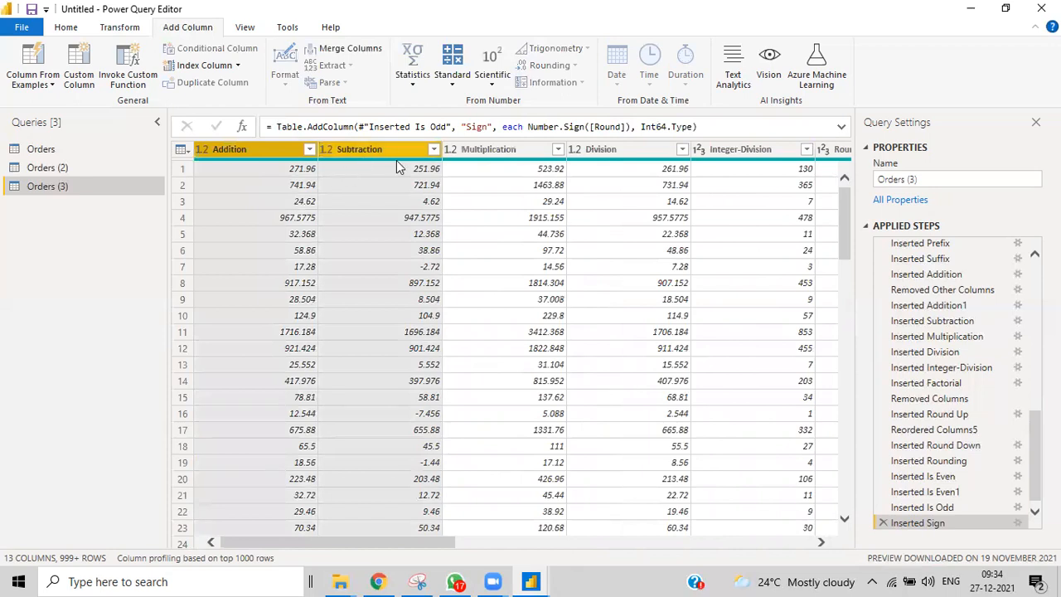
pyautogui.click(415, 83)
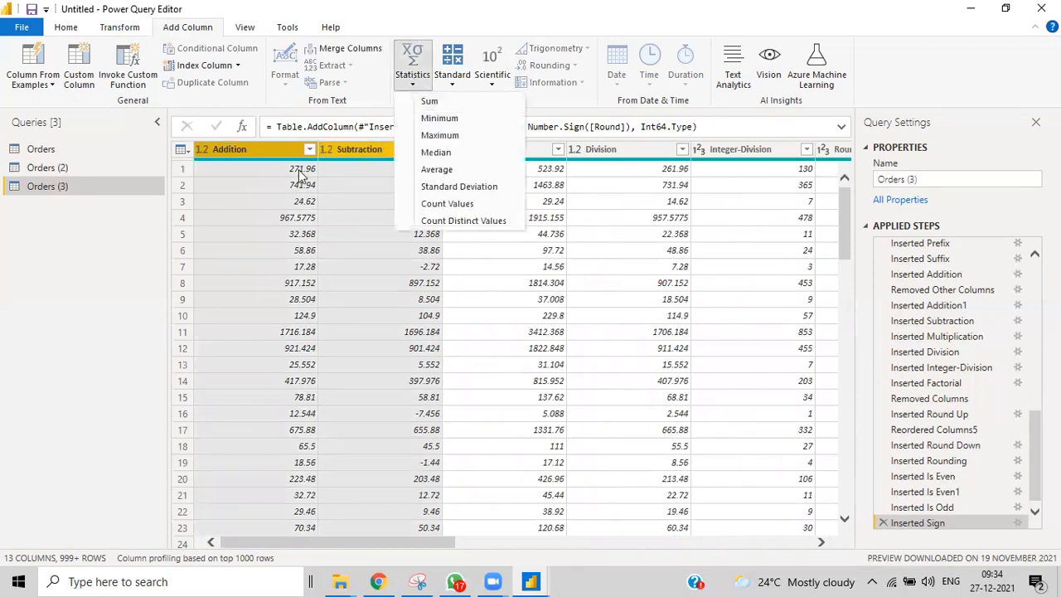
pyautogui.click(429, 102)
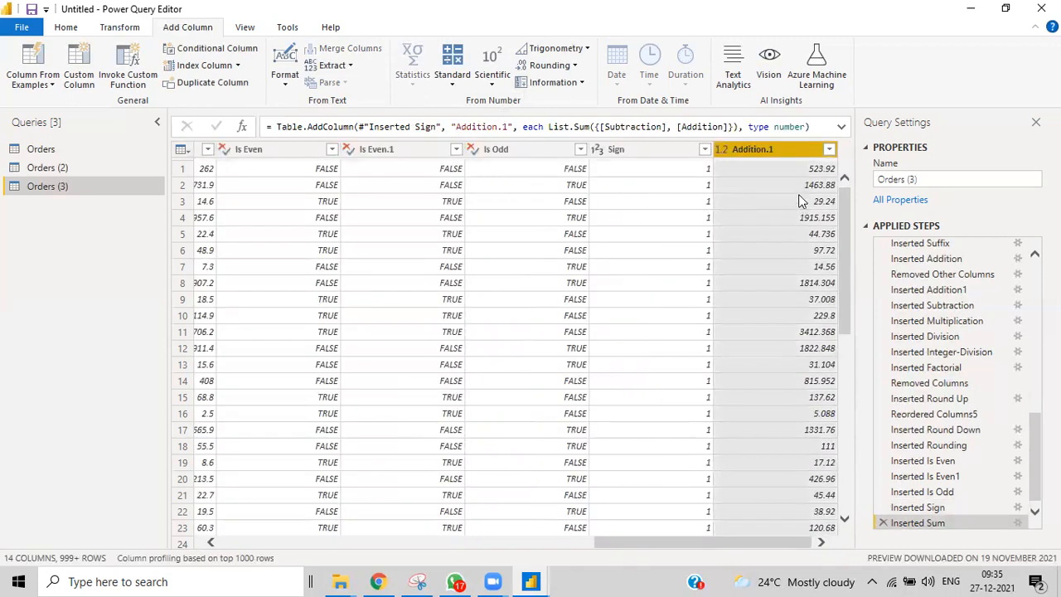
# Add a column with the row-by-row minimum of the Addition.1, Addition and Subtraction columns
pyautogui.moveTo(497, 544); pyautogui.dragTo(249, 541)
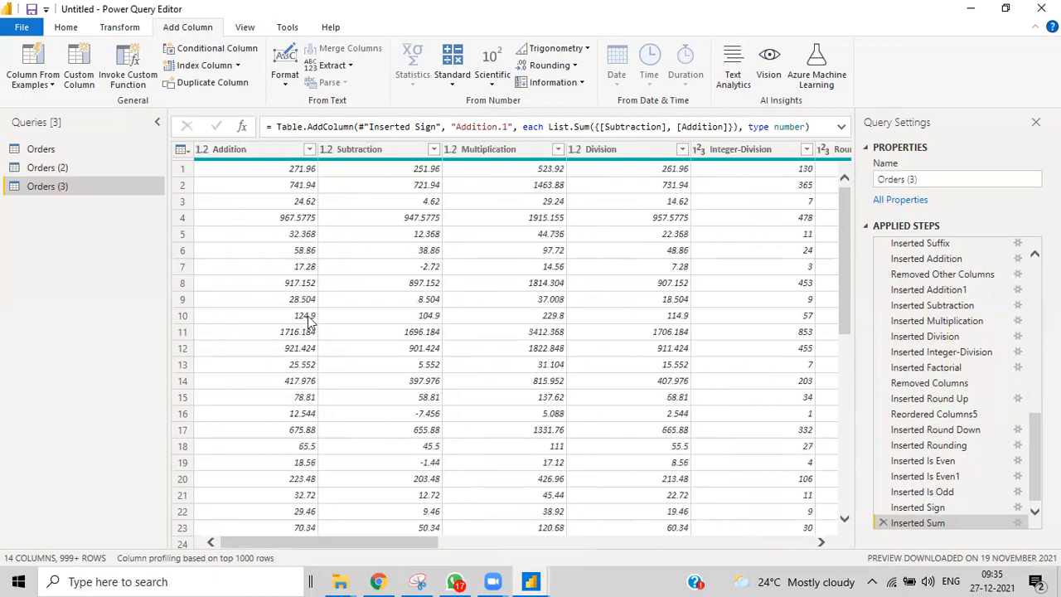
pyautogui.click(261, 155)
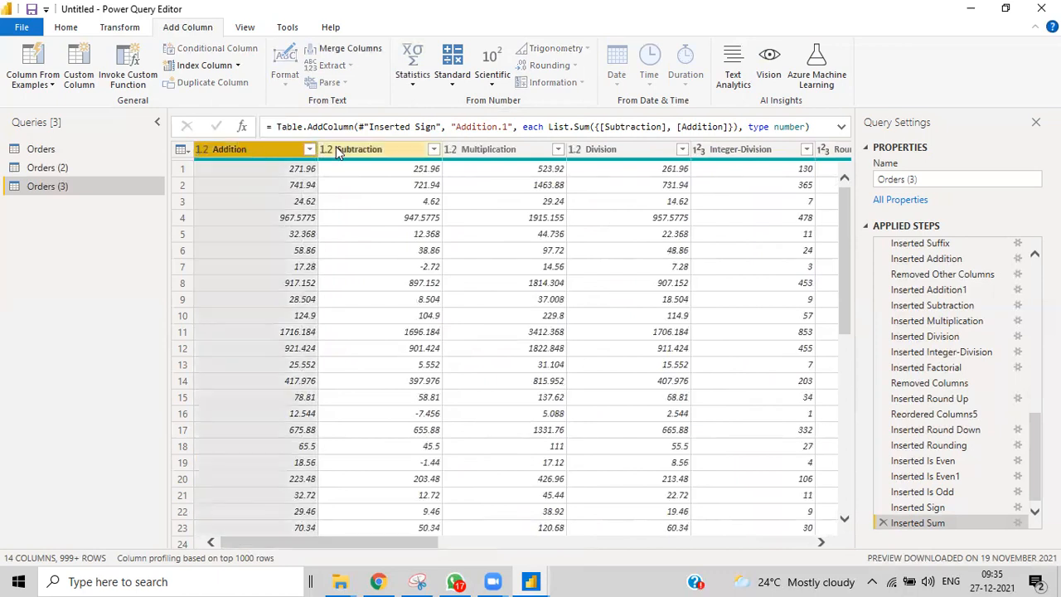
pyautogui.keyDown('ctrl'); pyautogui.click(378, 147); pyautogui.keyUp('ctrl')
pyautogui.click(412, 76)
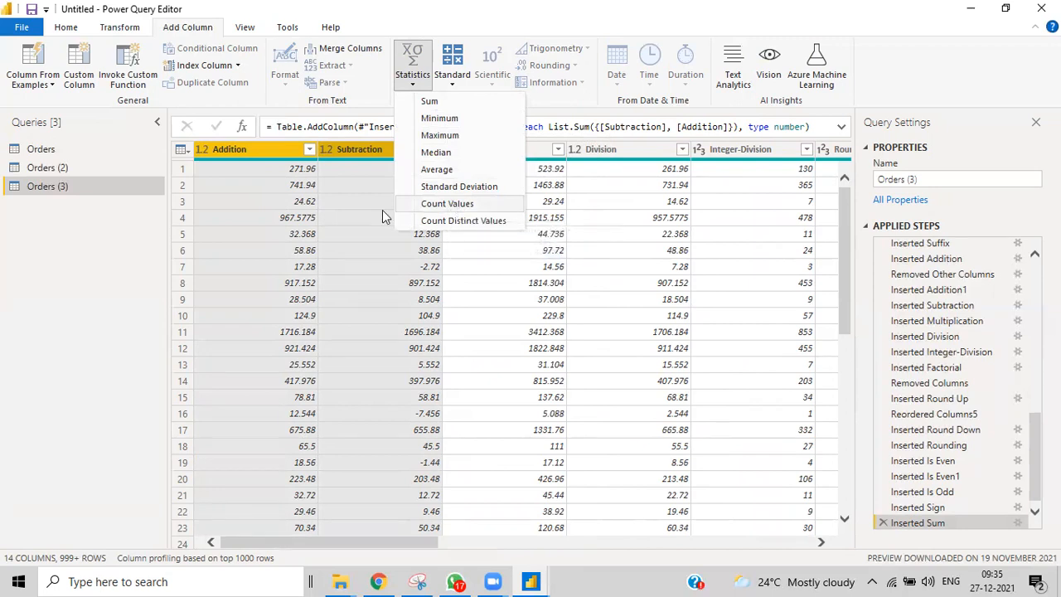
pyautogui.click(460, 118)
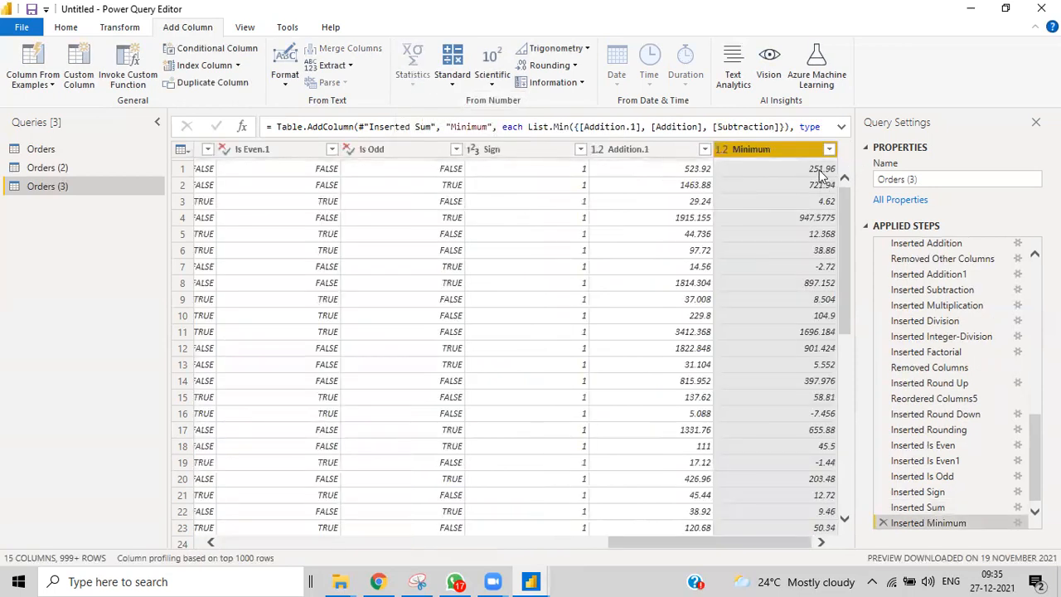
# Add a column with the row-by-row maximum of the Addition and Subtraction columns
pyautogui.moveTo(682, 543); pyautogui.dragTo(185, 536)
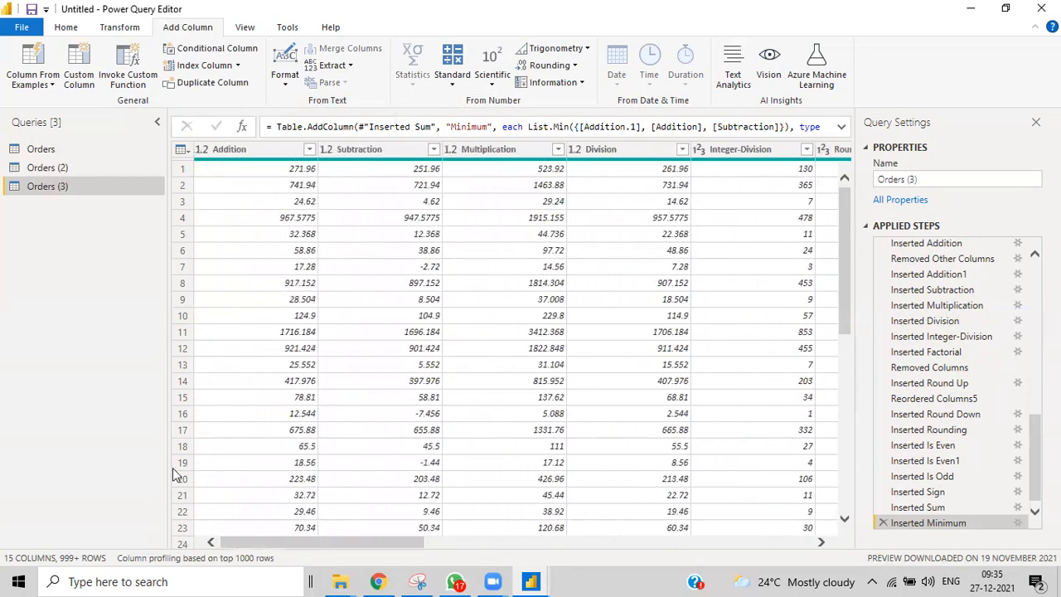
pyautogui.click(244, 149)
pyautogui.keyDown('ctrl'); pyautogui.click(382, 149); pyautogui.keyUp('ctrl')
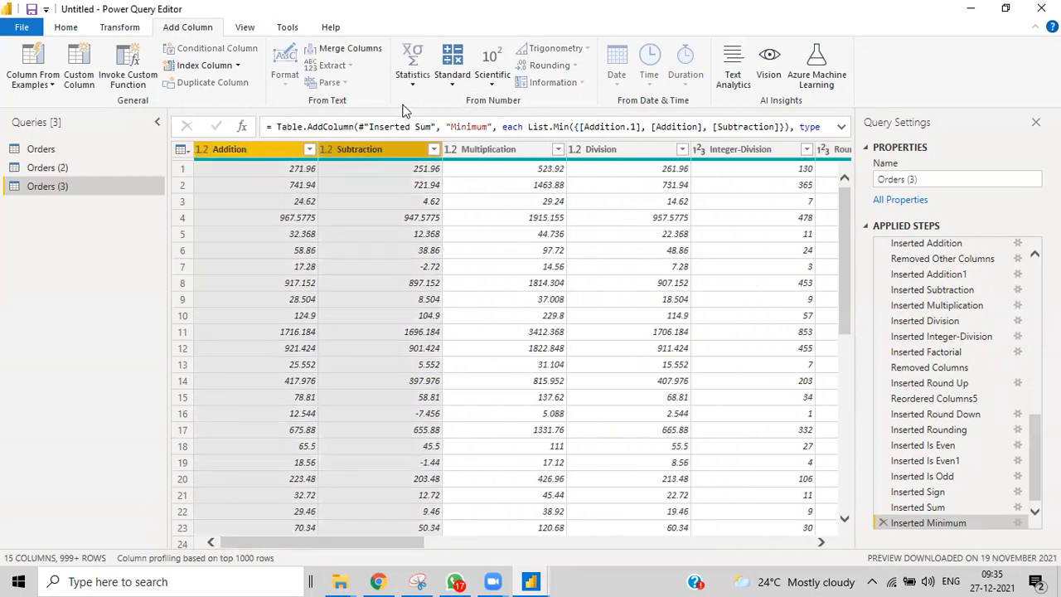
pyautogui.click(412, 78)
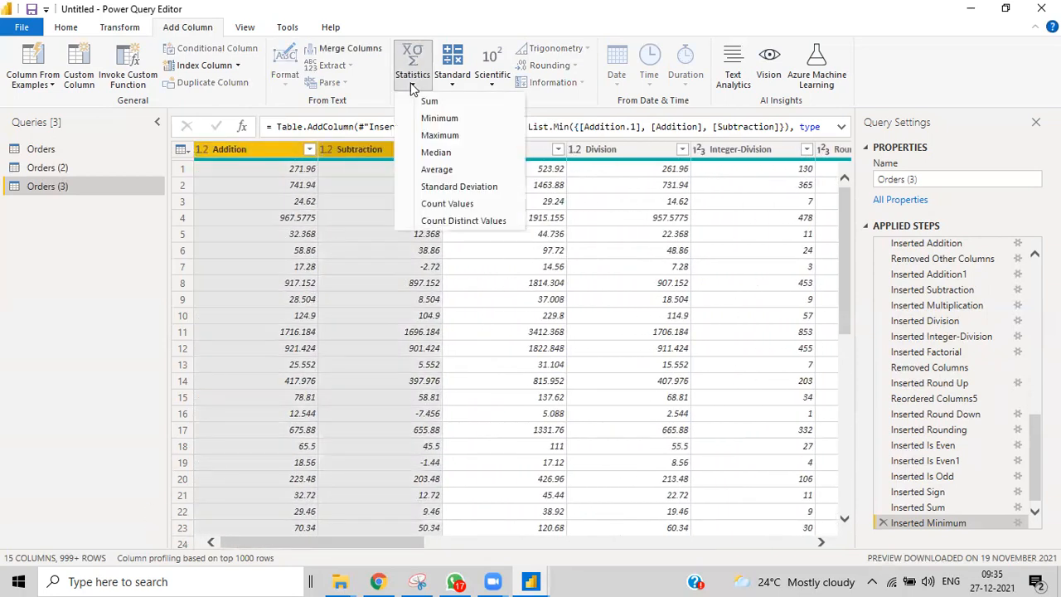
pyautogui.click(442, 138)
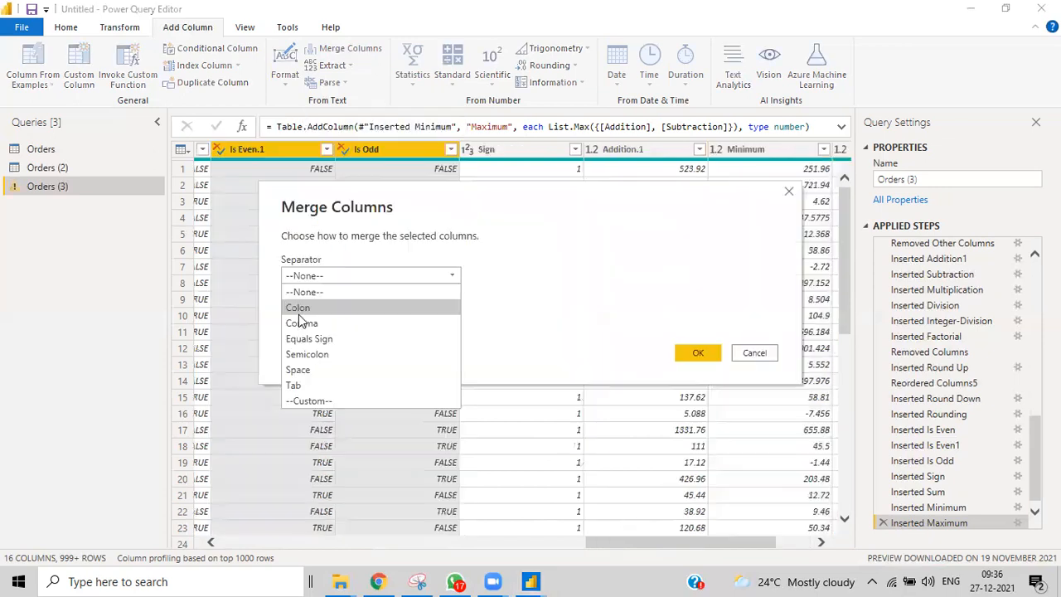
# Merge the Is Odd and Is Even.1 columns into a new Merged column separated by a space, and duplicate the Merged column
pyautogui.click(300, 370)
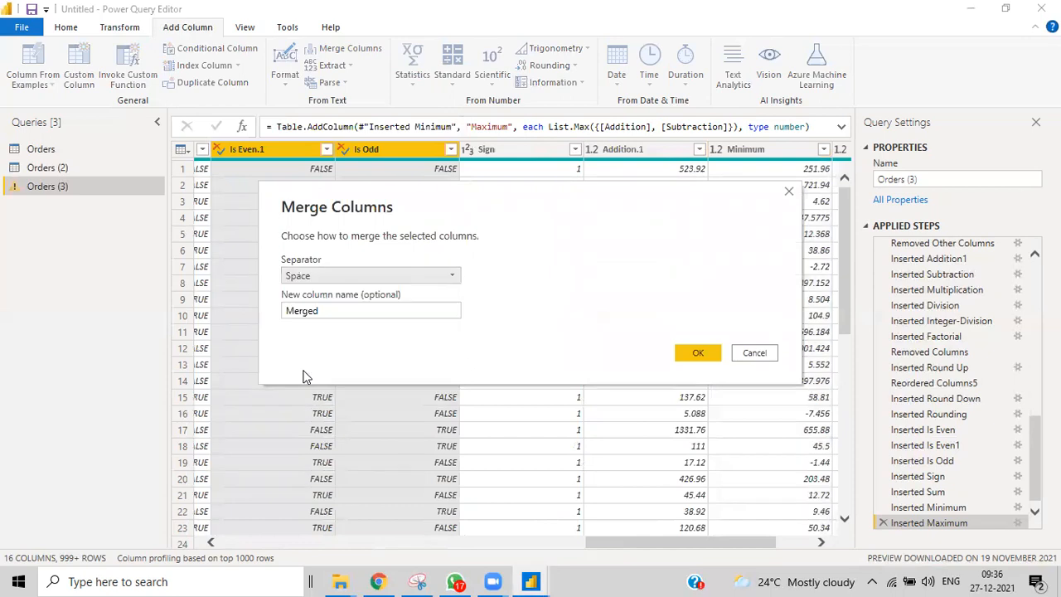
pyautogui.click(697, 352)
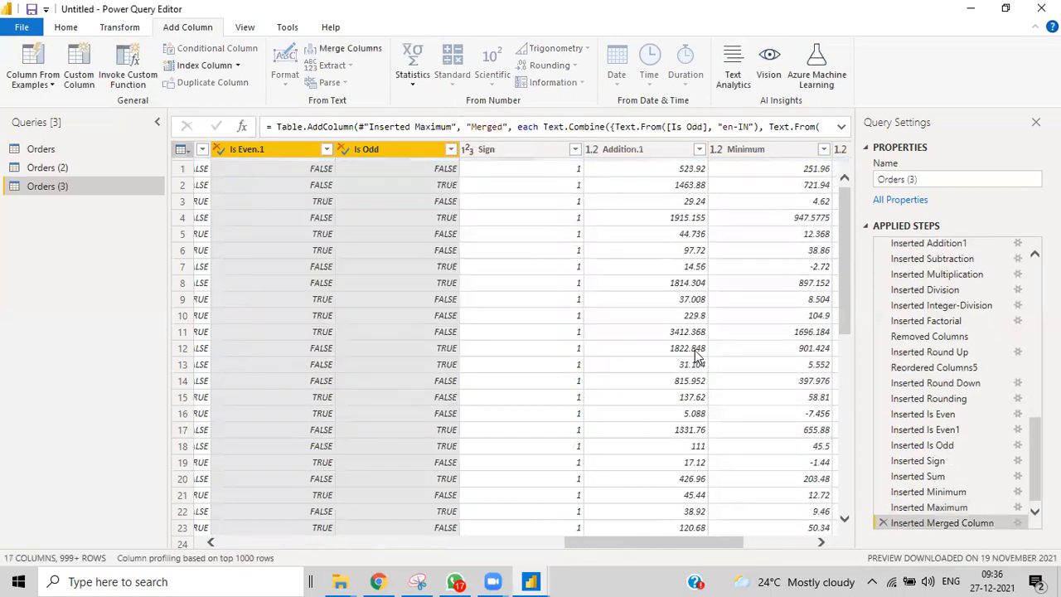
pyautogui.moveTo(643, 543); pyautogui.dragTo(801, 542)
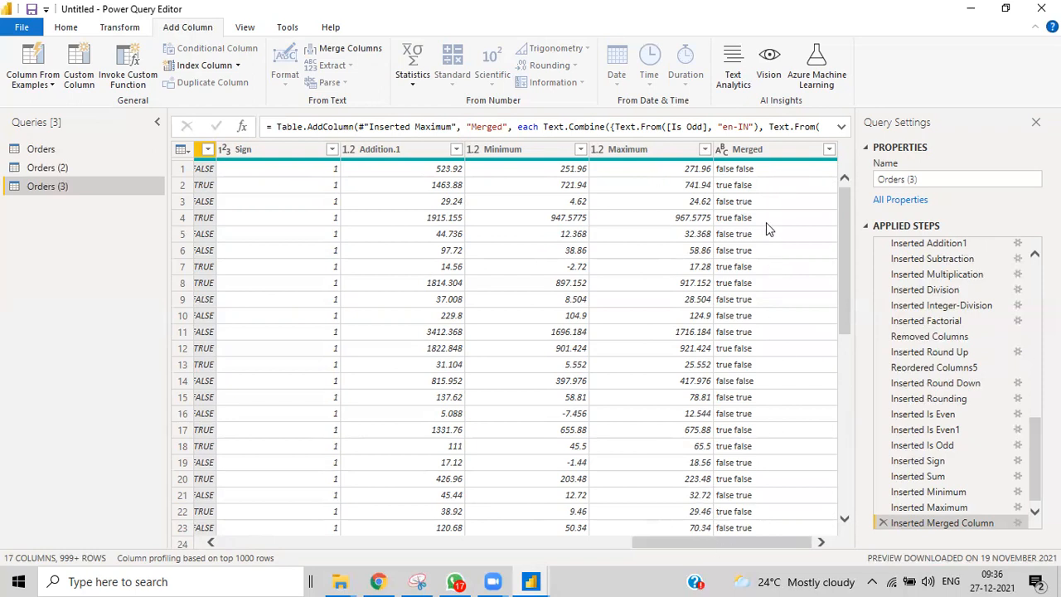
pyautogui.click(754, 152)
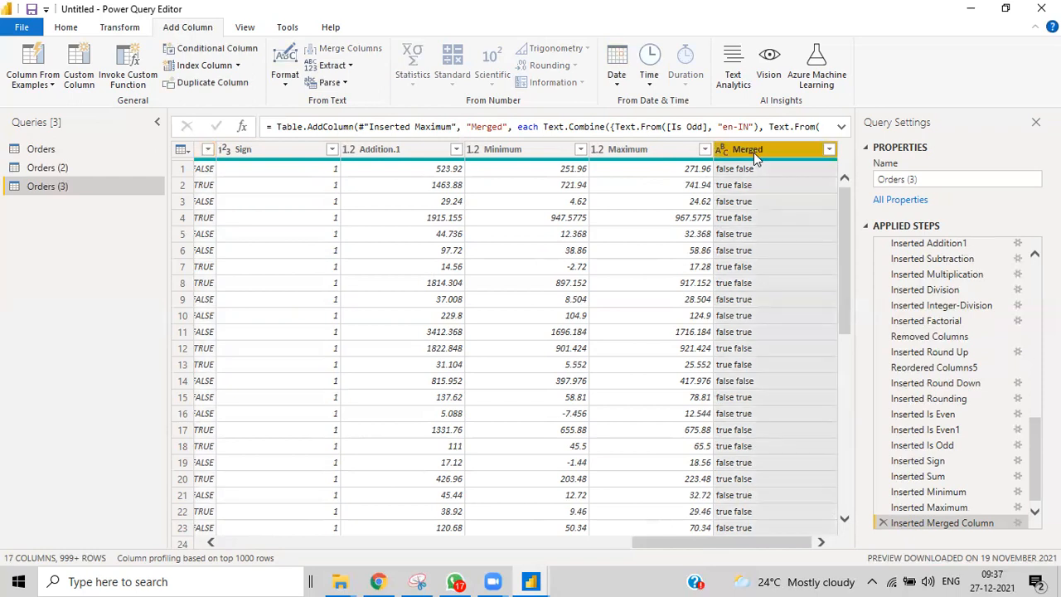
pyautogui.click(199, 86)
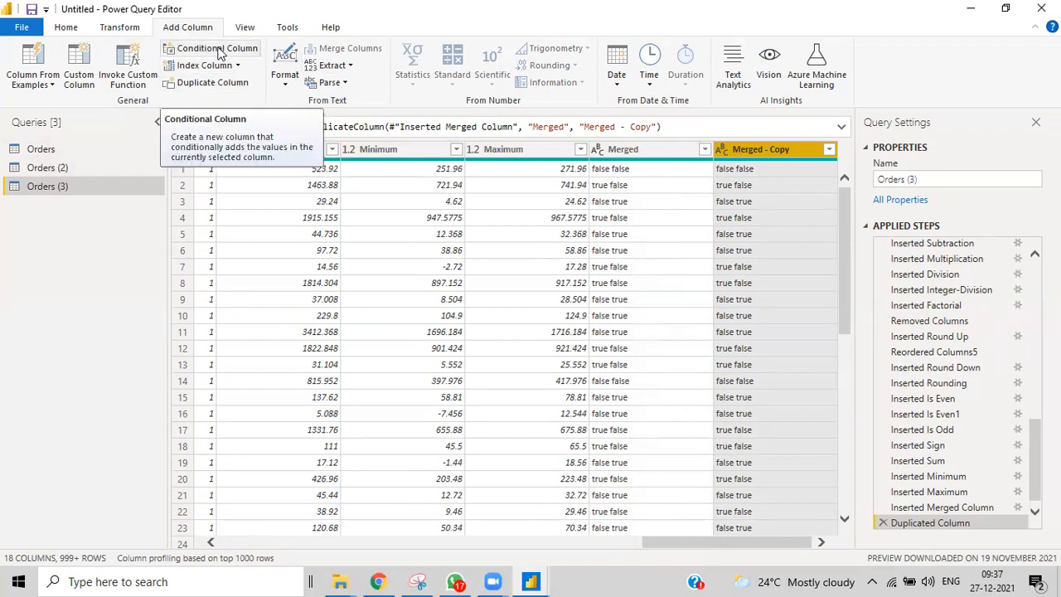
# Start a conditional column whose If clause tests whether Round is greater than 265
pyautogui.moveTo(661, 542); pyautogui.dragTo(620, 527)
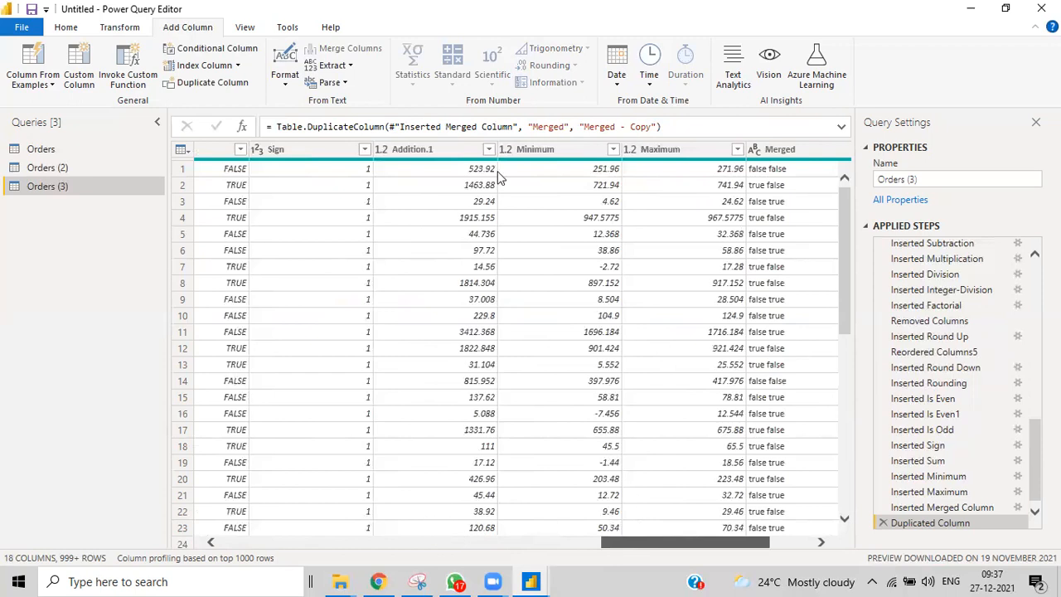
pyautogui.click(203, 54)
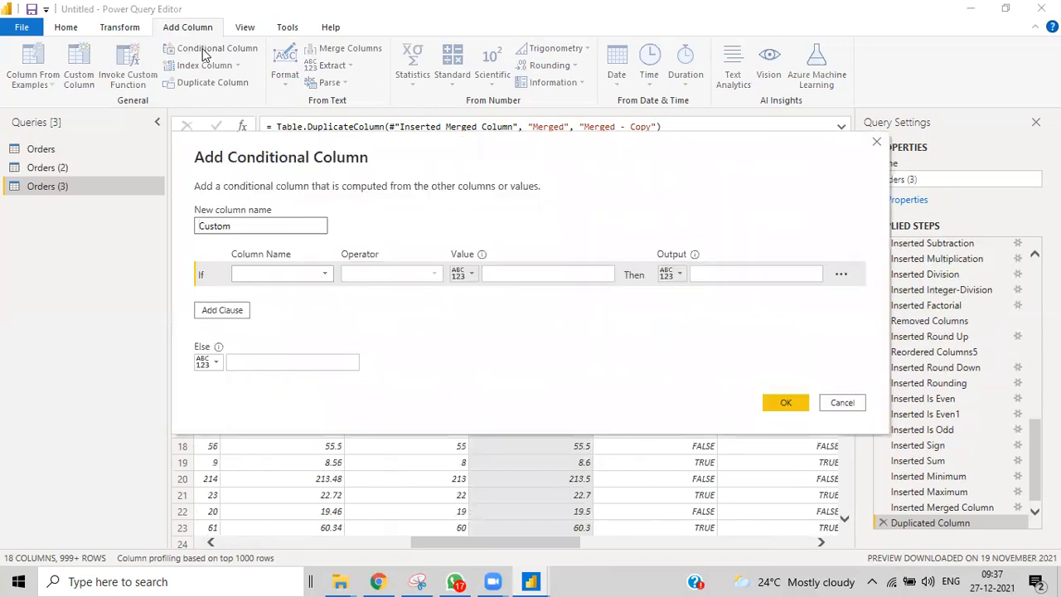
pyautogui.moveTo(432, 167); pyautogui.dragTo(435, 179)
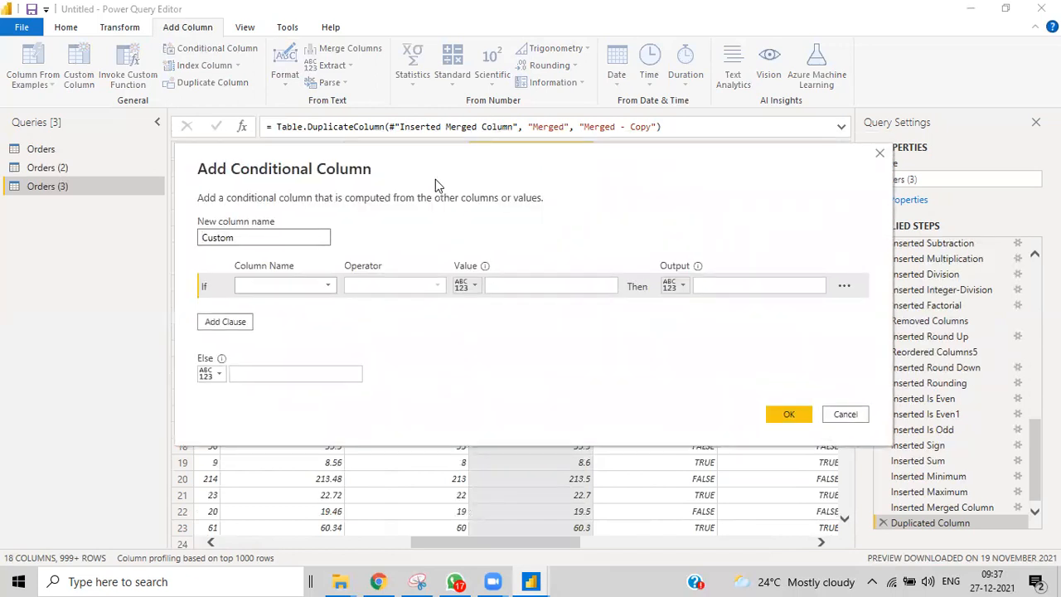
pyautogui.click(490, 396)
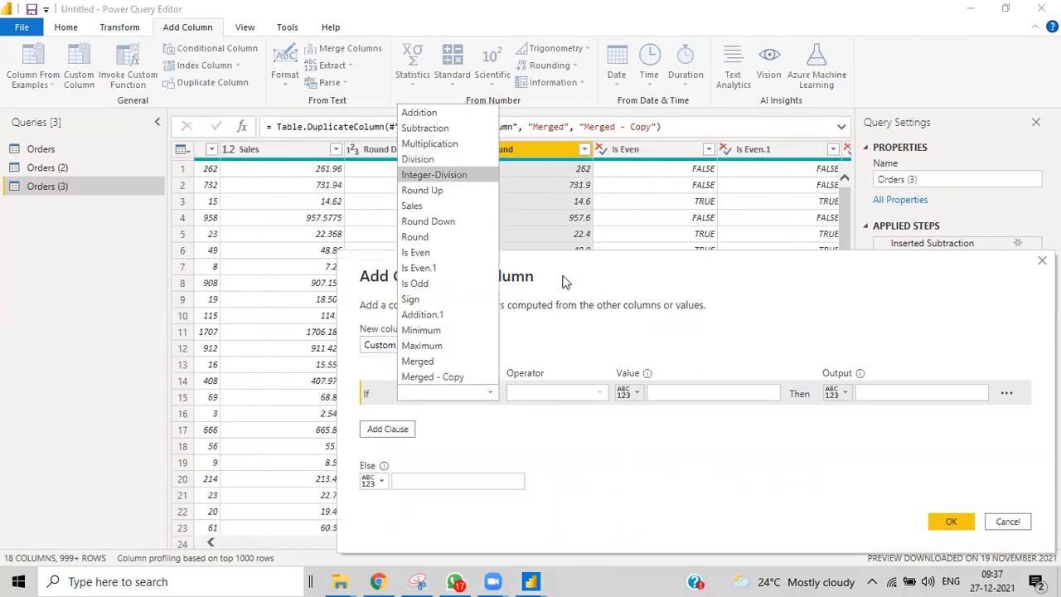
pyautogui.click(741, 318)
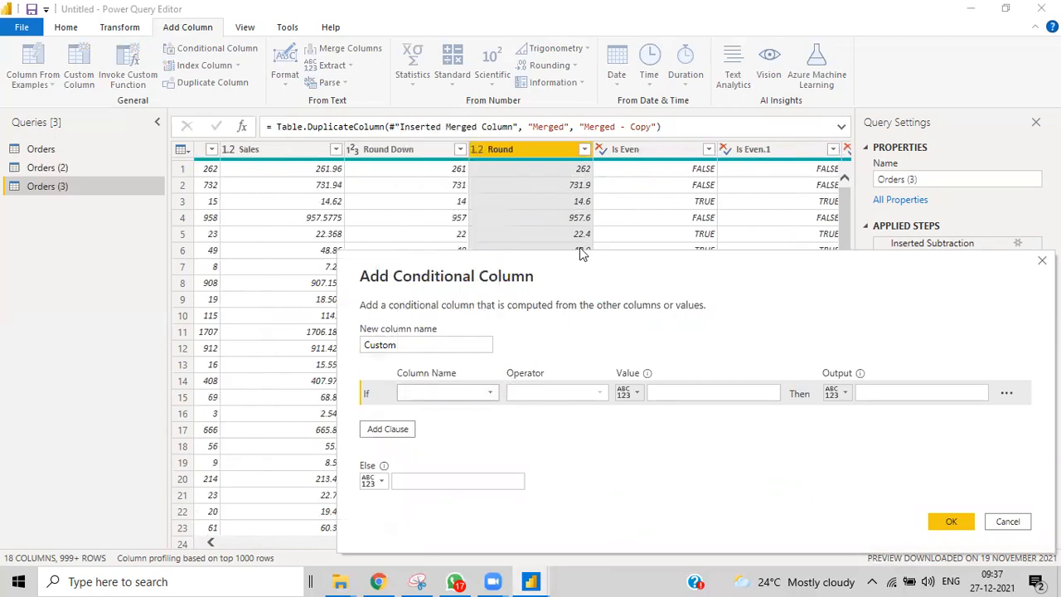
pyautogui.click(490, 394)
pyautogui.click(442, 236)
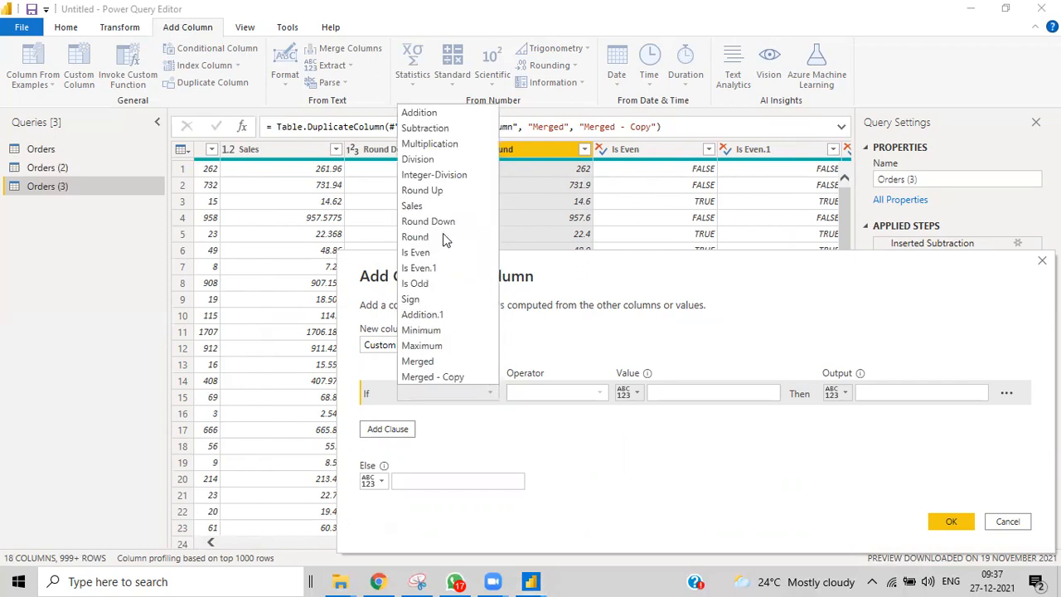
pyautogui.click(569, 399)
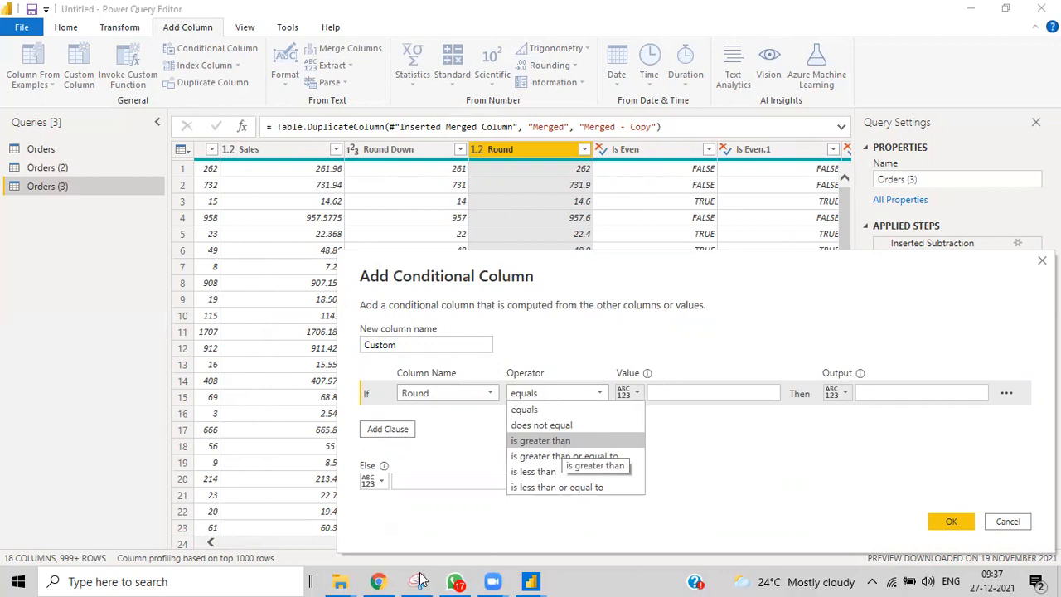
pyautogui.press('Tab')
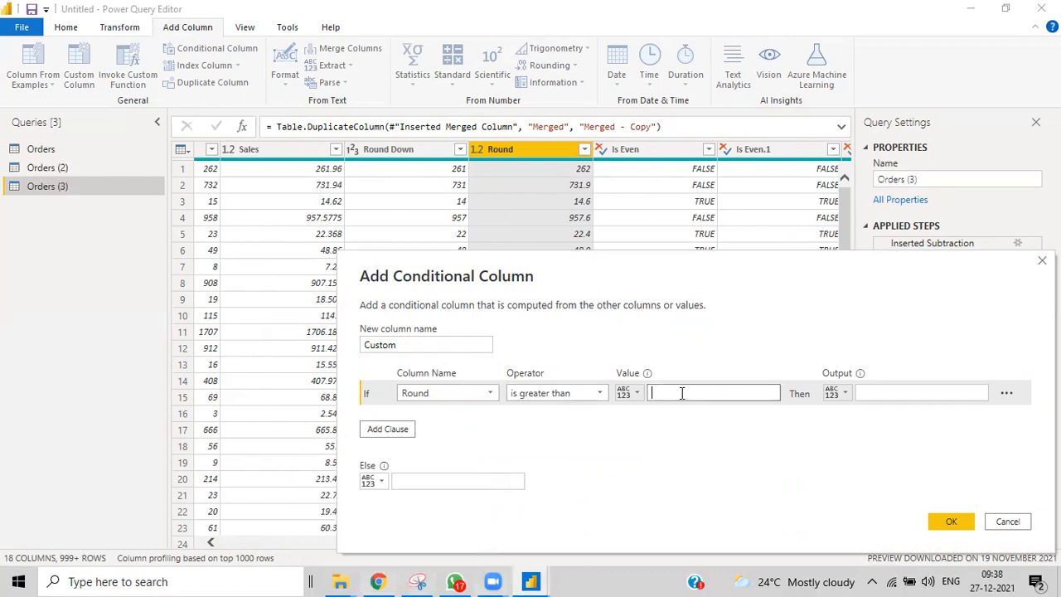
pyautogui.write('265')
# Set the conditional column's output to "hi" and its Else value to "bye", and create the column
pyautogui.click(862, 393)
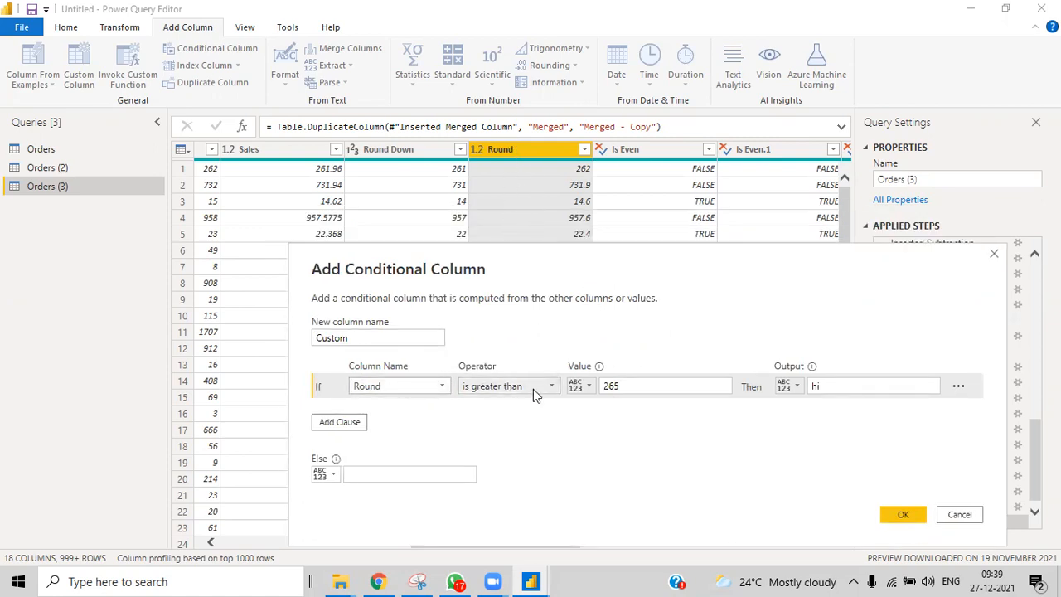
pyautogui.click(622, 386)
pyautogui.click(846, 387)
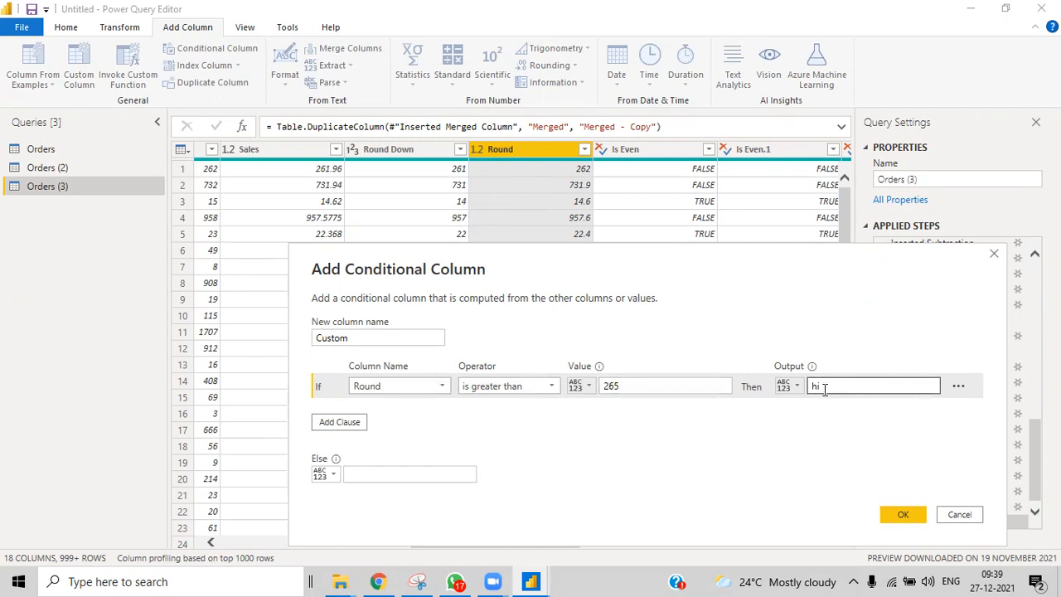
pyautogui.click(365, 474)
pyautogui.write('b')
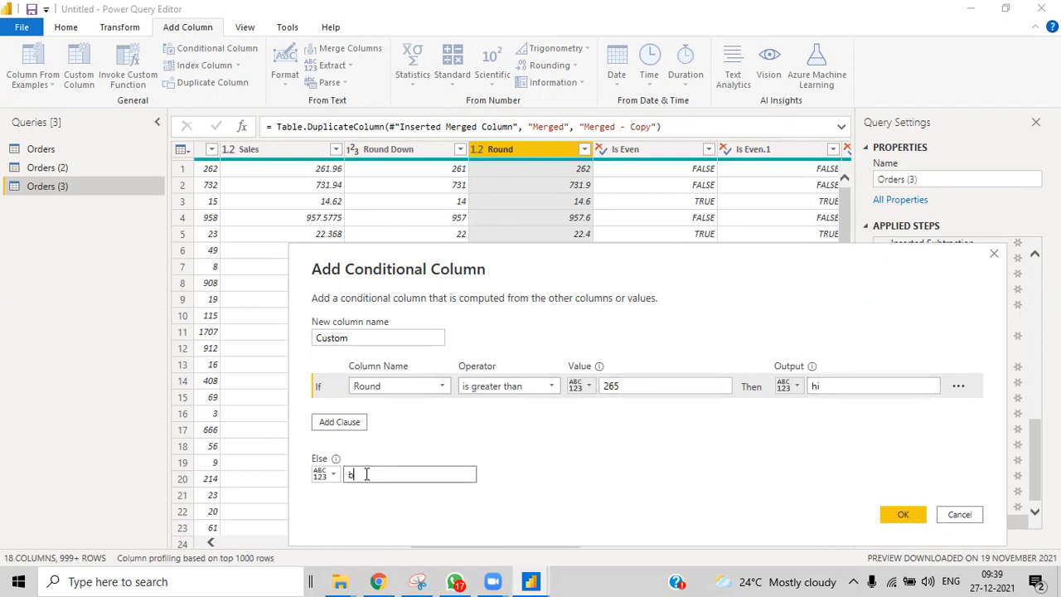
pyautogui.write('ye')
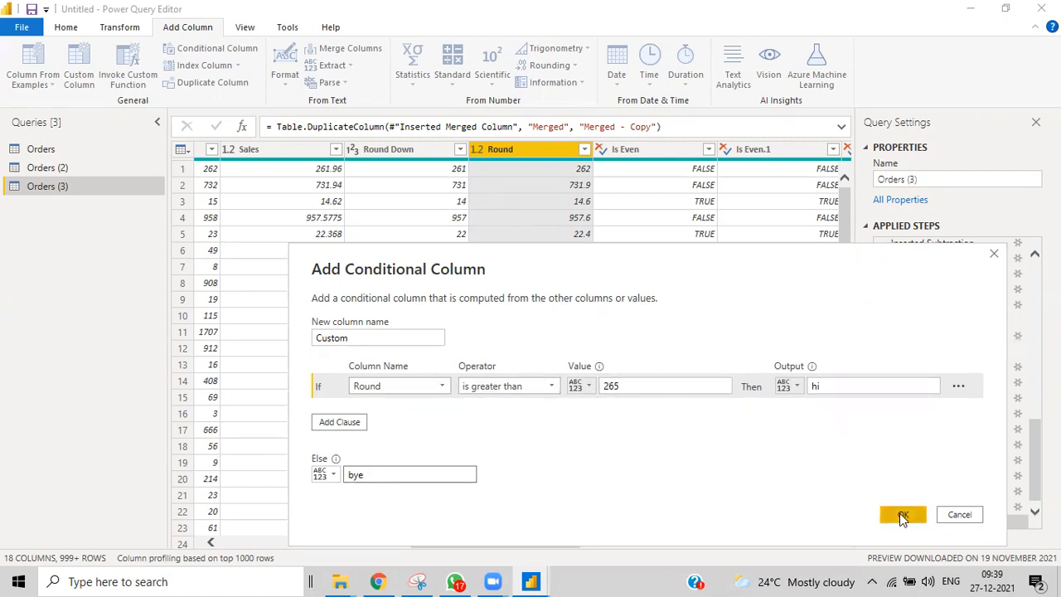
pyautogui.click(626, 383)
pyautogui.click(903, 515)
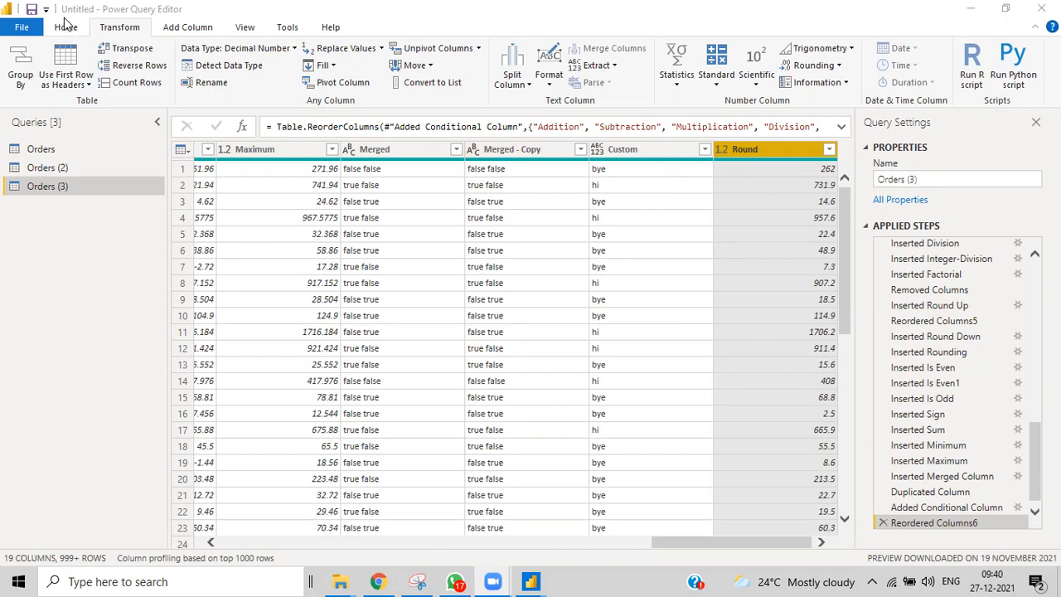
pyautogui.click(156, 23)
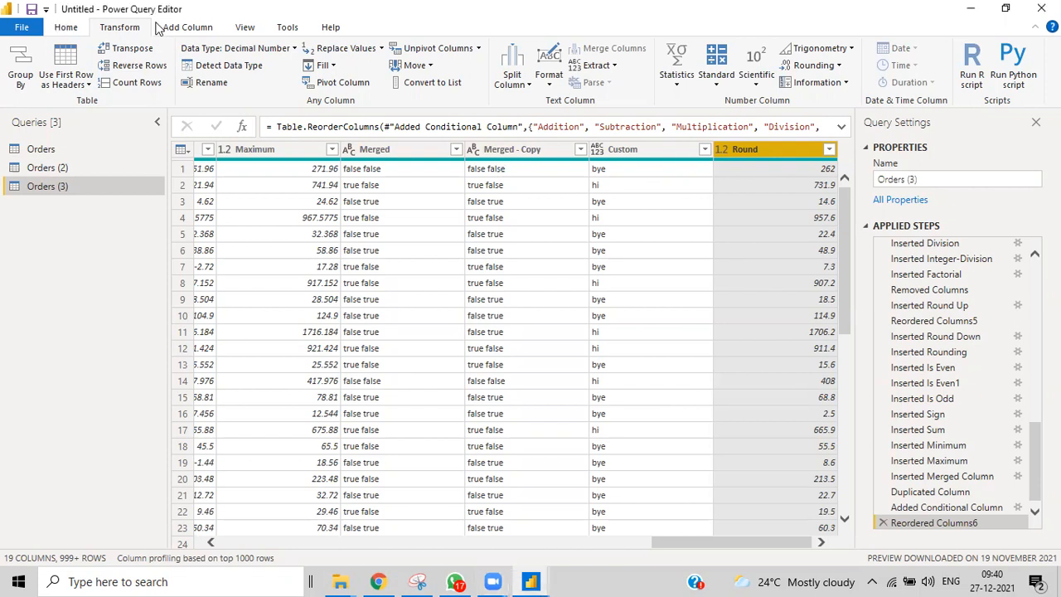
pyautogui.click(166, 26)
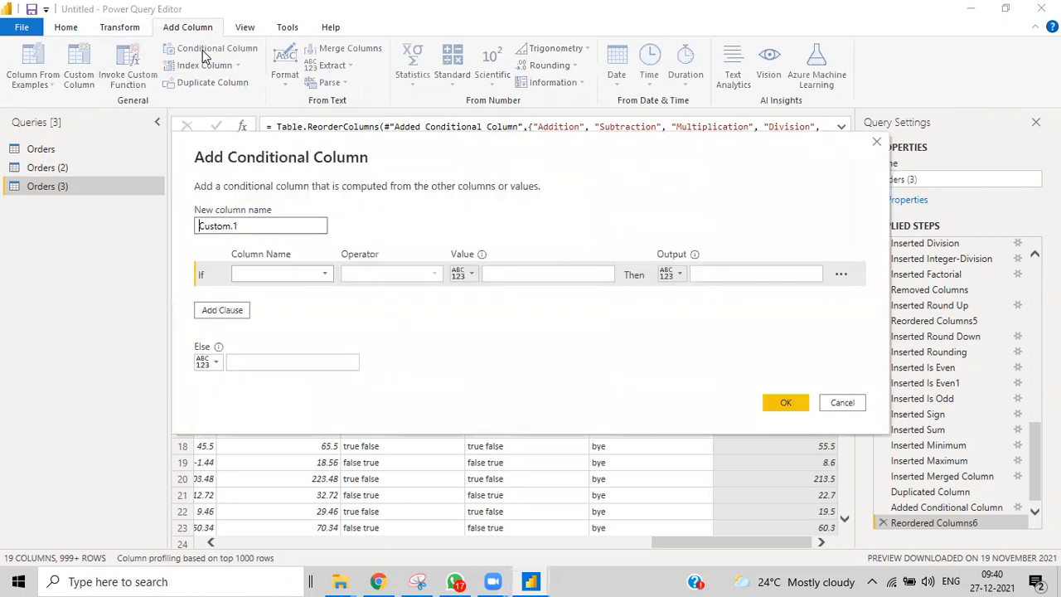
pyautogui.click(321, 275)
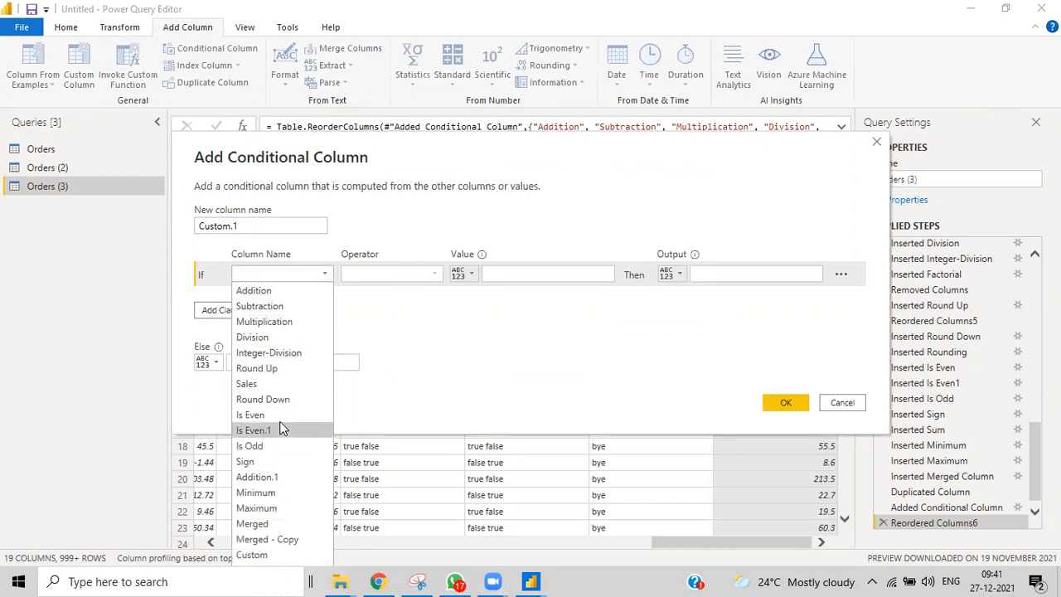
pyautogui.click(270, 368)
pyautogui.click(552, 274)
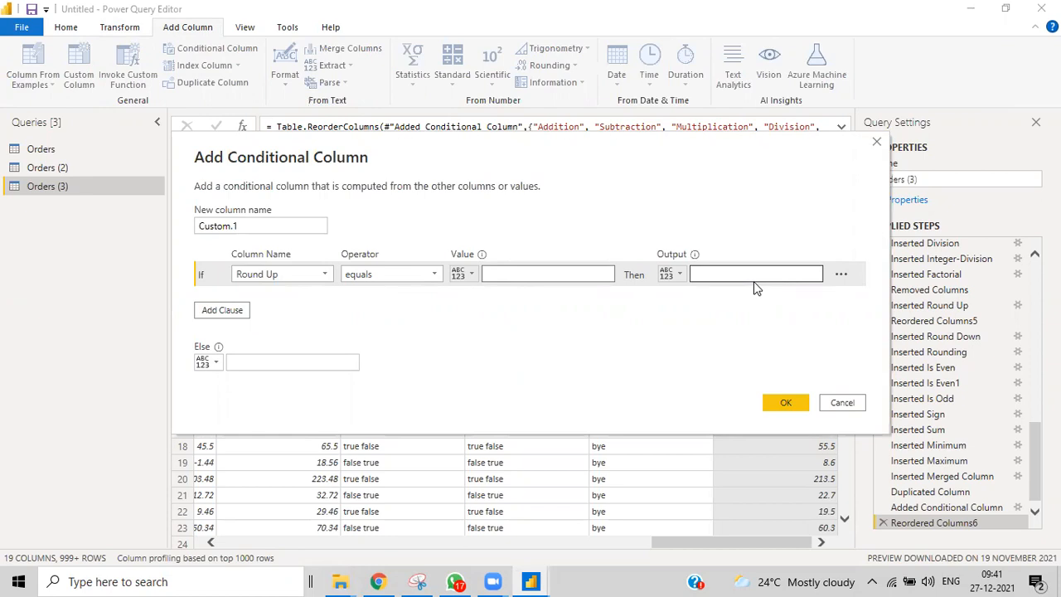
pyautogui.click(409, 276)
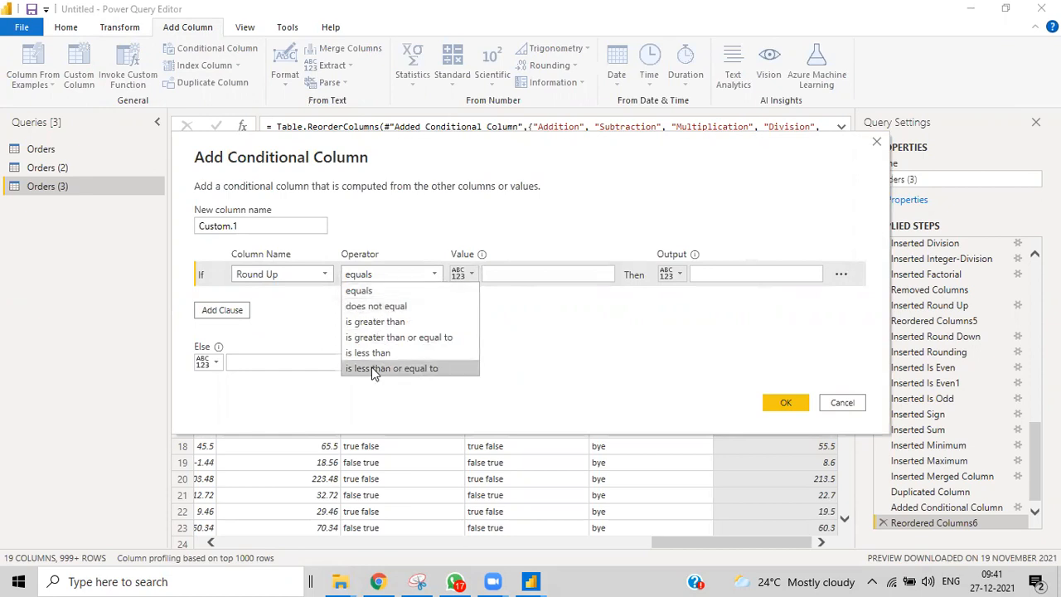
pyautogui.click(512, 276)
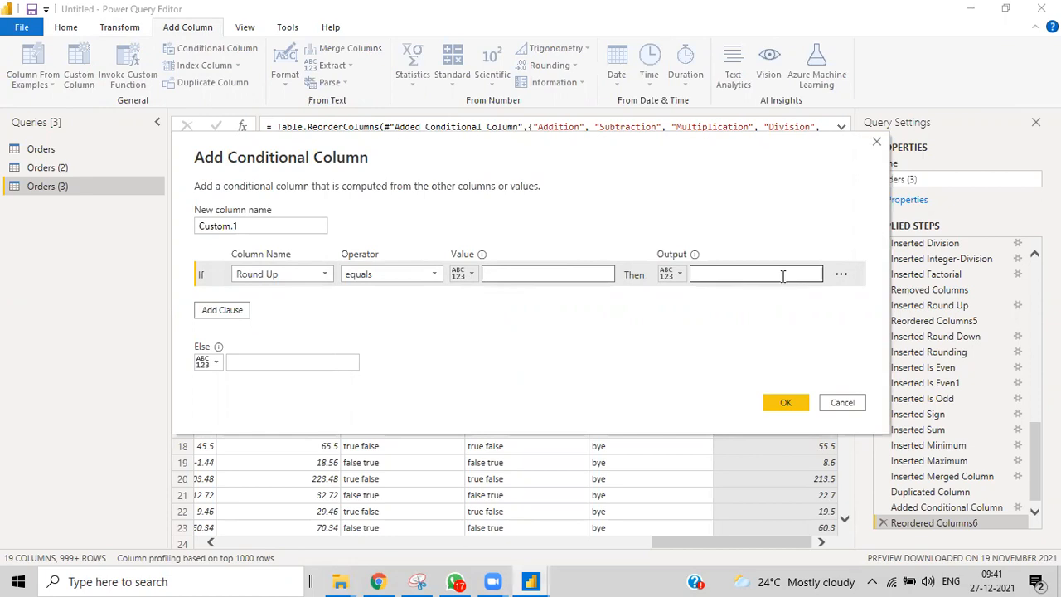
pyautogui.click(681, 277)
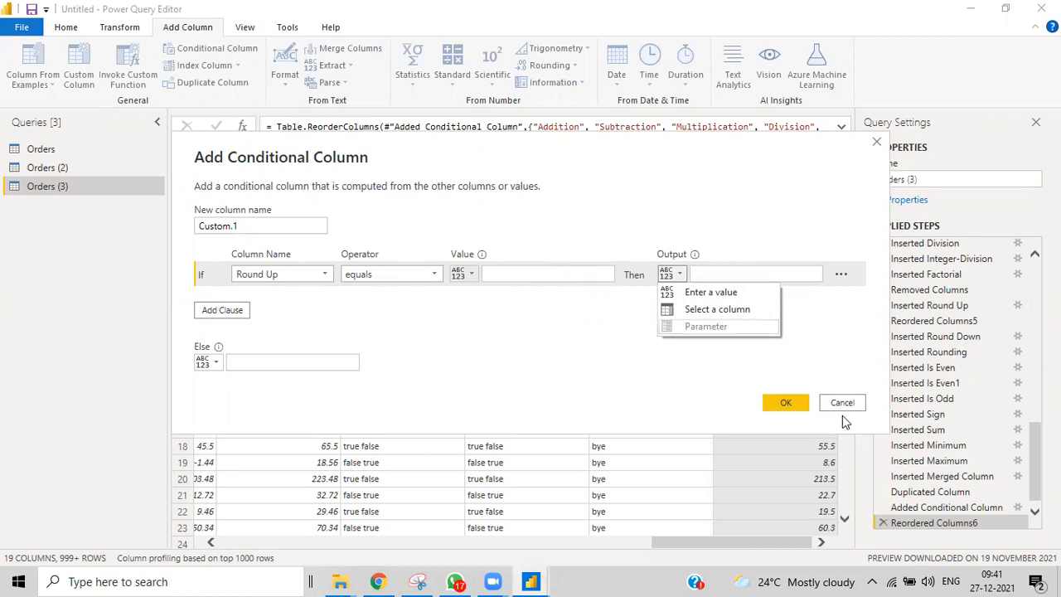
pyautogui.click(813, 401)
pyautogui.click(835, 403)
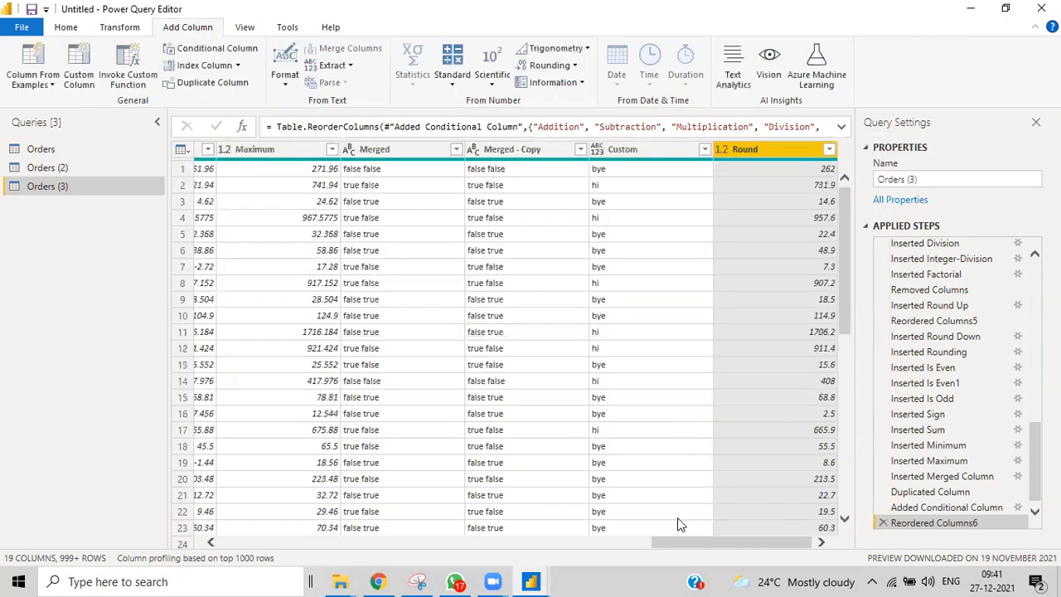
# Duplicate the Orders query to create Orders (4)
pyautogui.moveTo(690, 543); pyautogui.dragTo(221, 547)
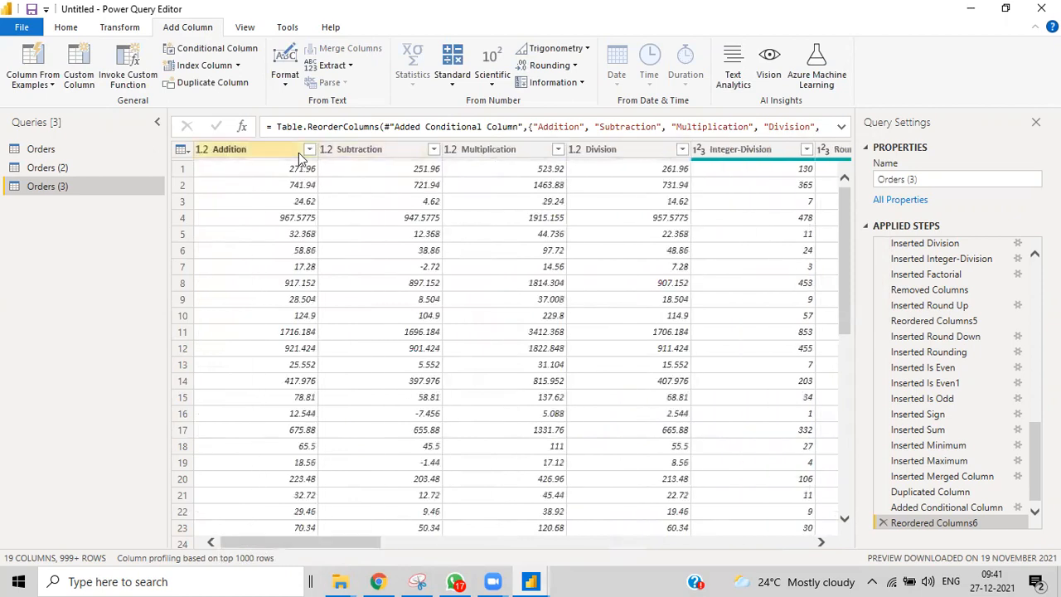
pyautogui.click(62, 149)
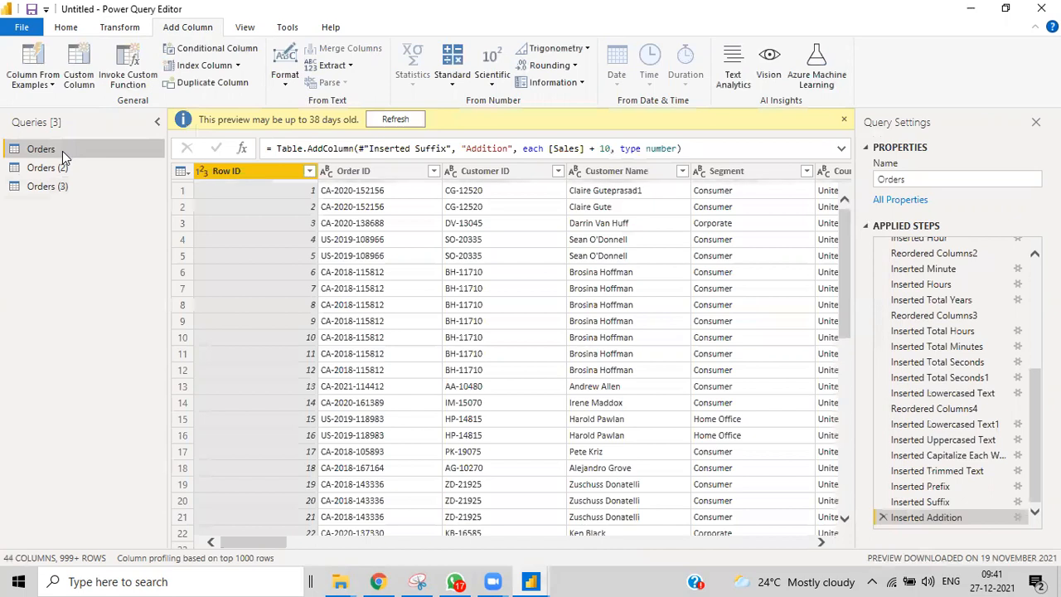
pyautogui.rightClick(64, 151)
pyautogui.click(96, 277)
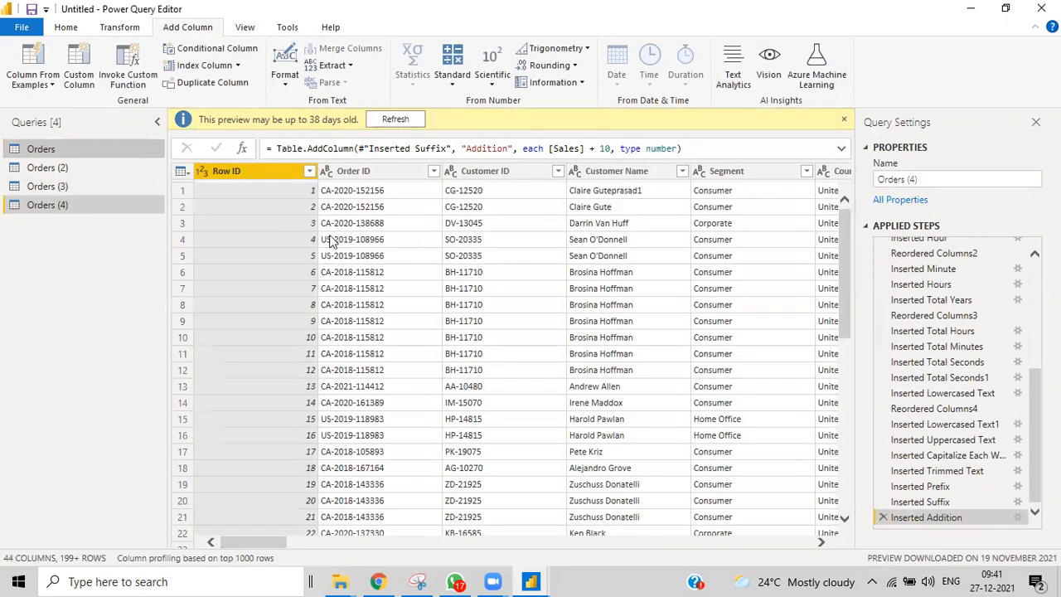
# Remove all columns except Sales from the Orders (4) query
pyautogui.moveTo(265, 541); pyautogui.dragTo(434, 555)
pyautogui.moveTo(540, 172); pyautogui.dragTo(538, 174)
pyautogui.rightClick(538, 174)
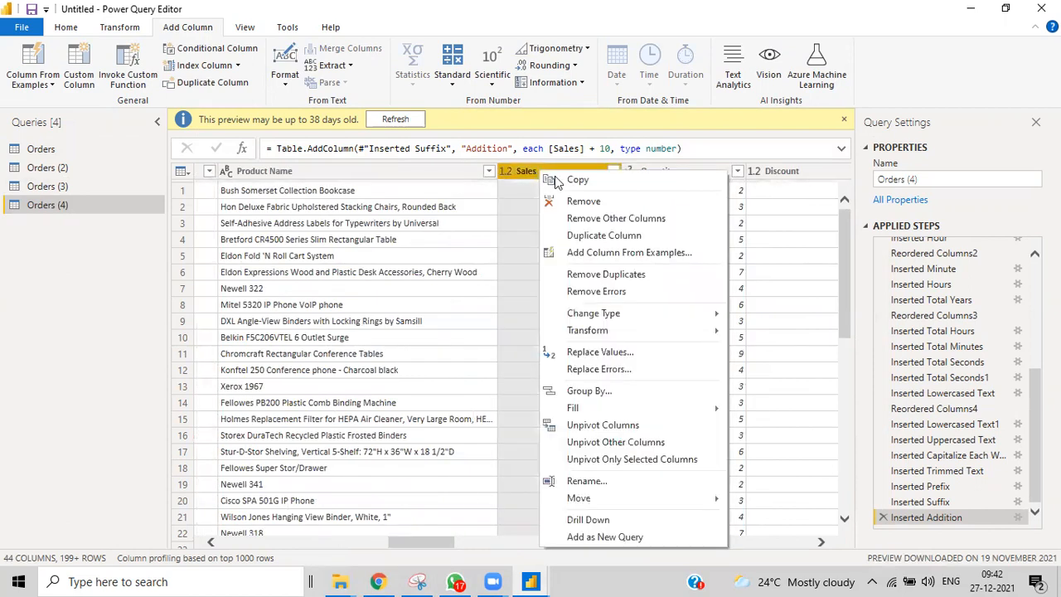
pyautogui.click(594, 221)
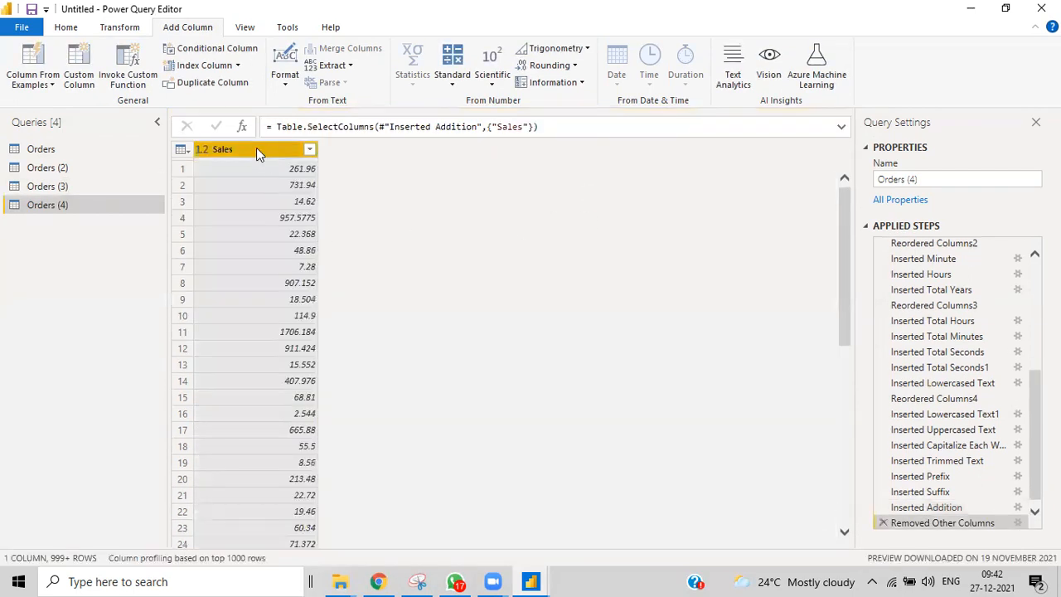
# Add Round Up and Round Down columns calculated from the Sales column
pyautogui.rightClick(256, 147)
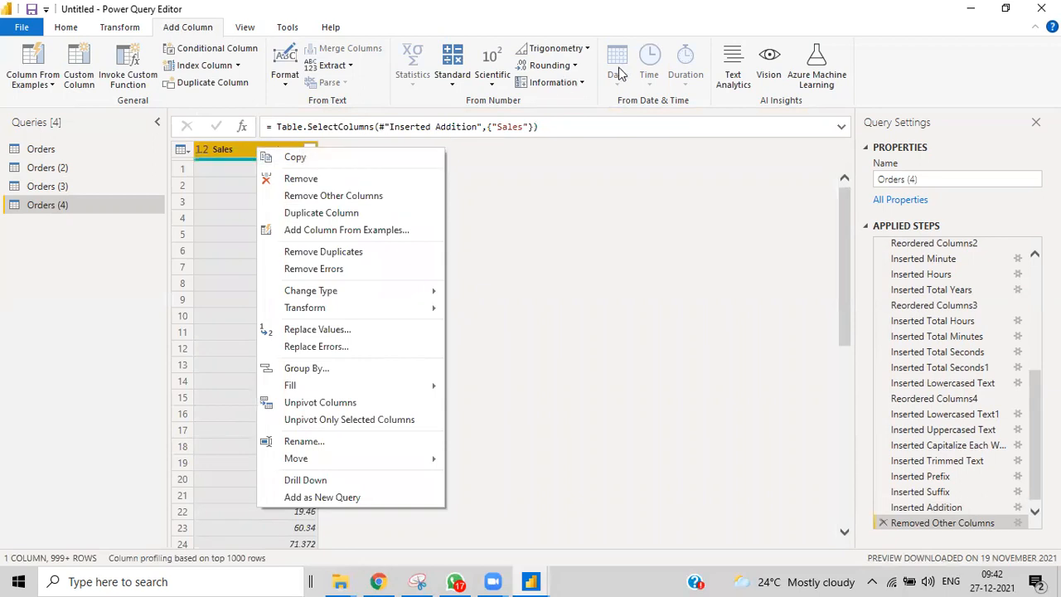
pyautogui.click(569, 66)
pyautogui.click(571, 84)
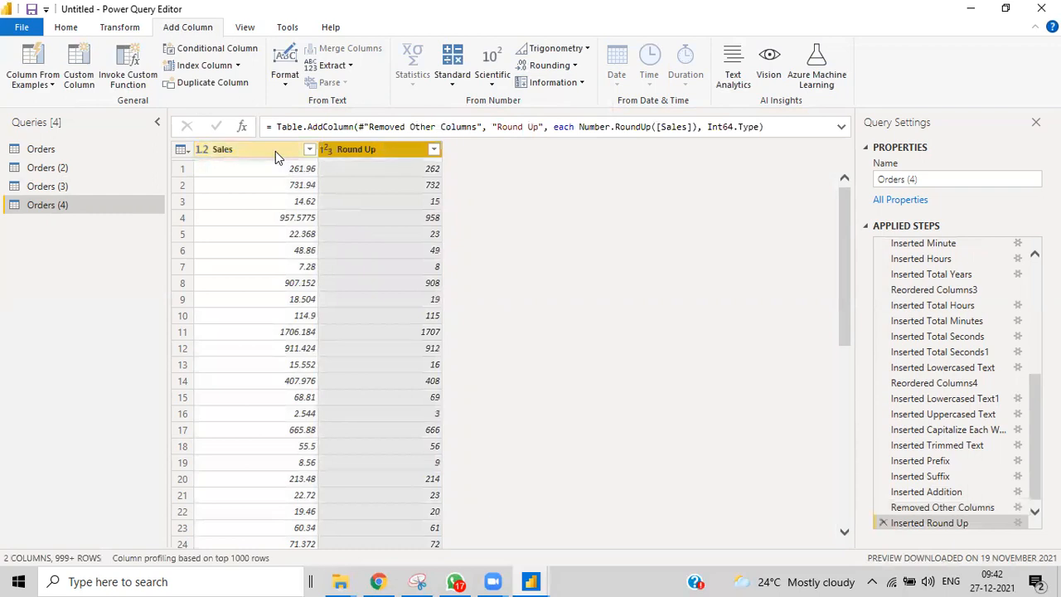
pyautogui.click(275, 150)
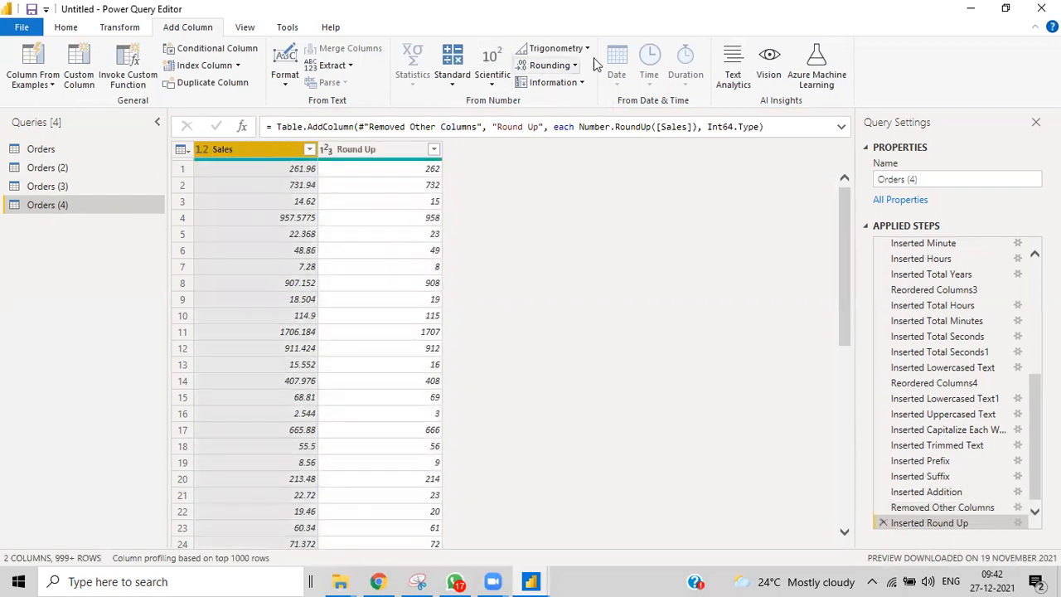
pyautogui.click(572, 65)
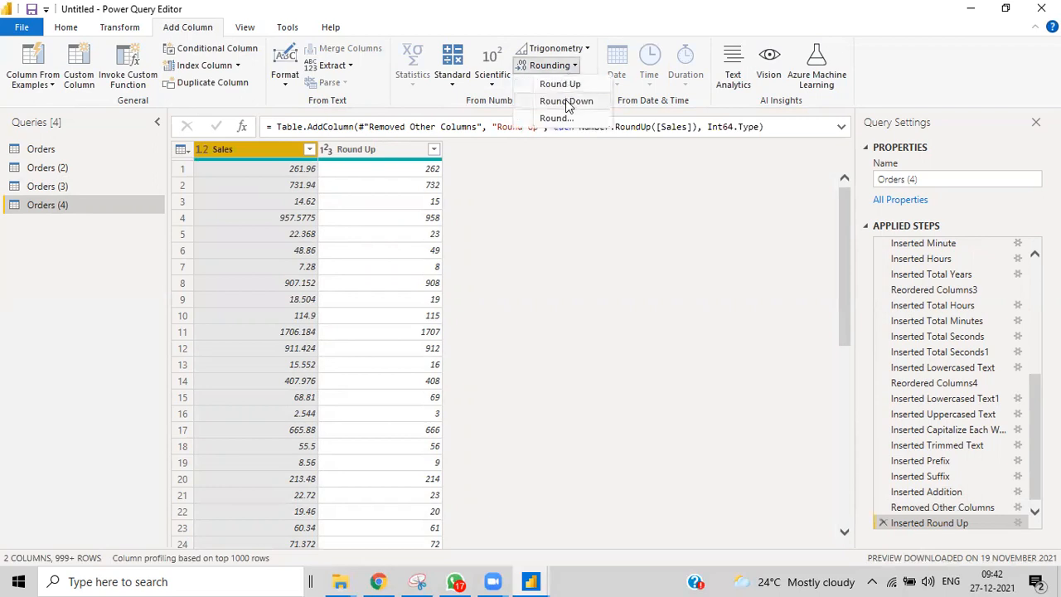
pyautogui.click(567, 103)
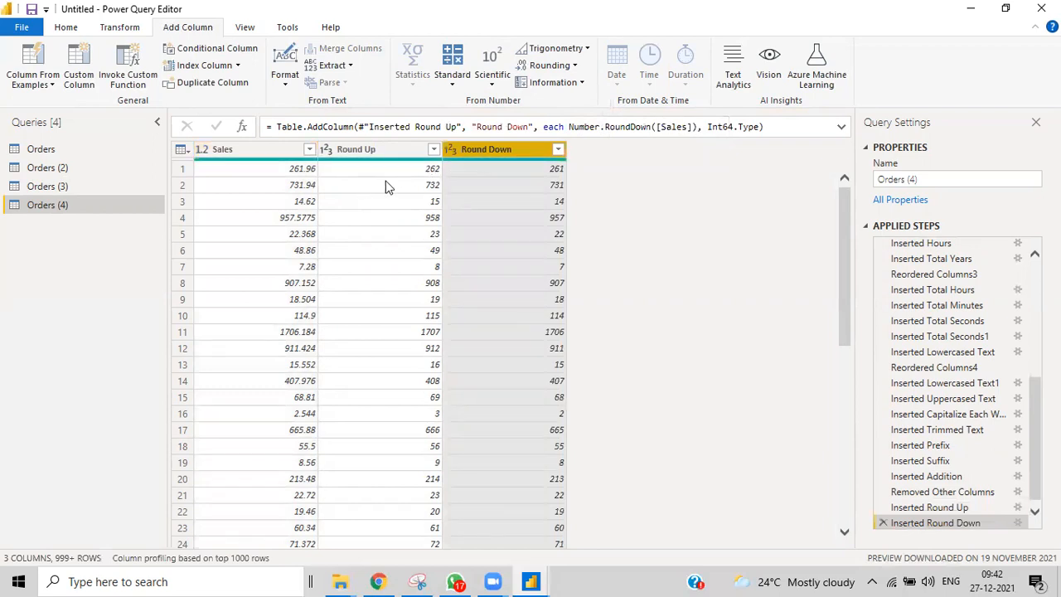
# Add an Is Even column calculated from the Sales column
pyautogui.click(262, 153)
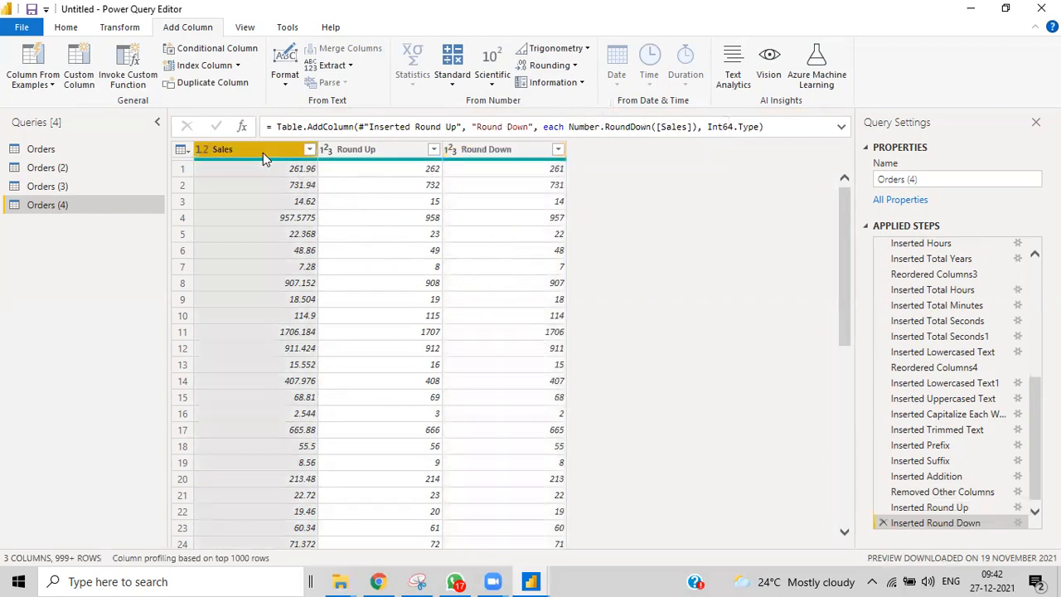
pyautogui.click(579, 85)
pyautogui.click(552, 103)
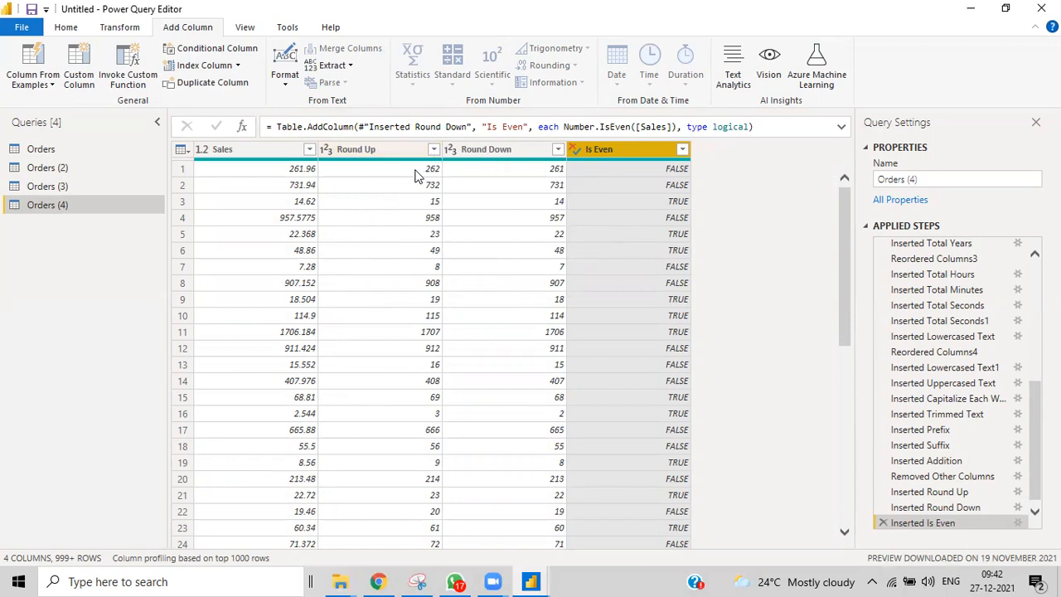
# Start a conditional column in Orders (4) with the condition that Sales equals TRUE
pyautogui.click(270, 155)
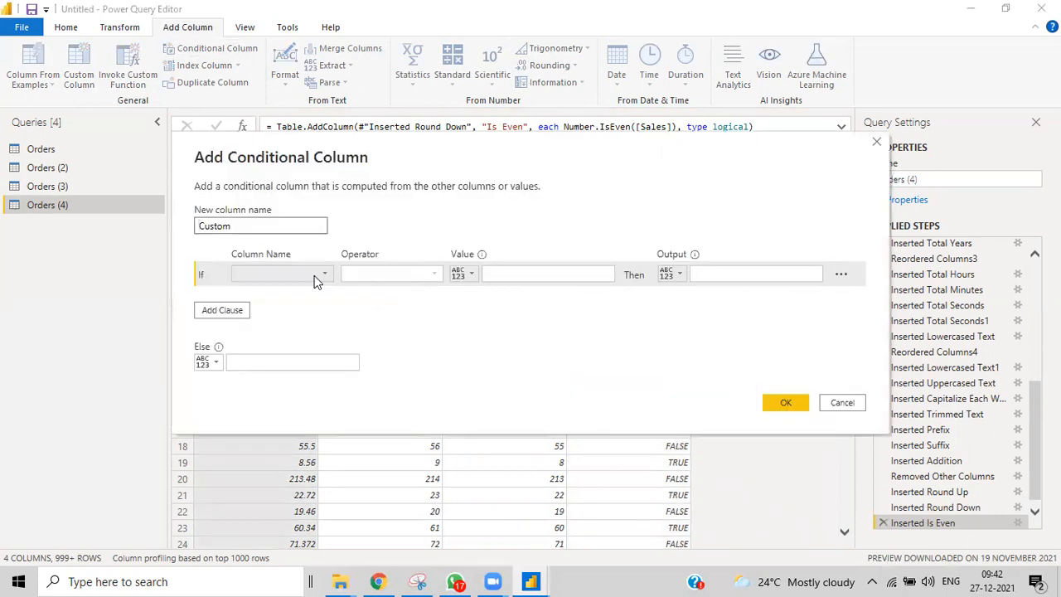
pyautogui.click(314, 276)
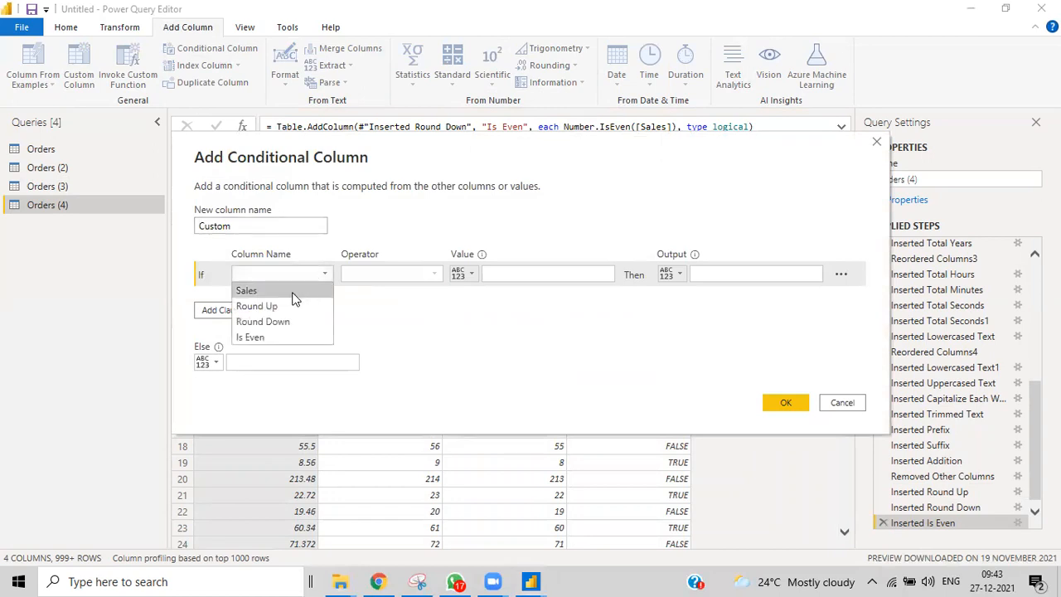
pyautogui.click(294, 298)
pyautogui.click(389, 276)
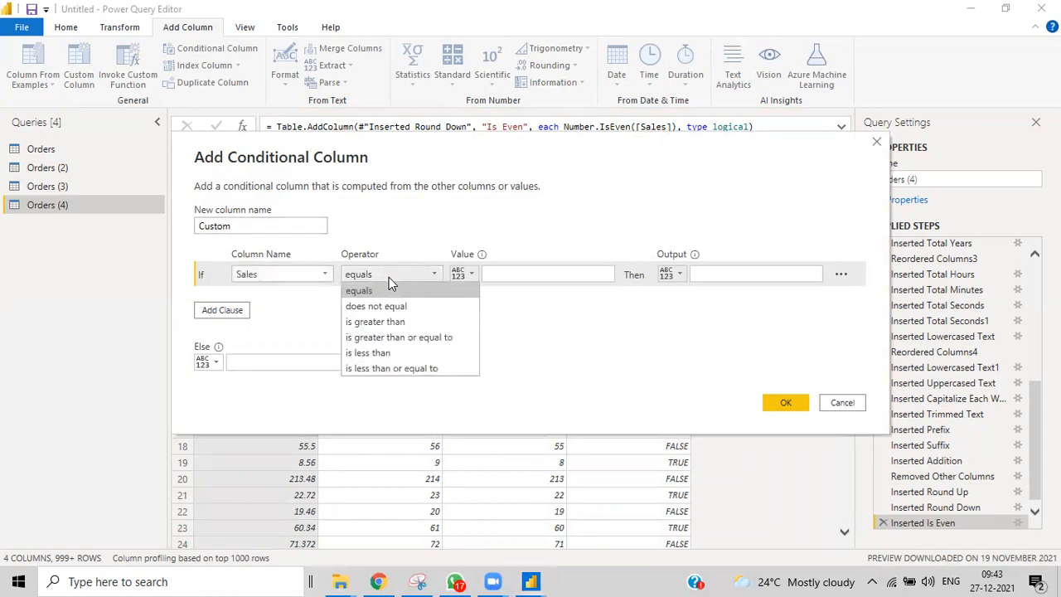
pyautogui.click(386, 290)
pyautogui.click(506, 273)
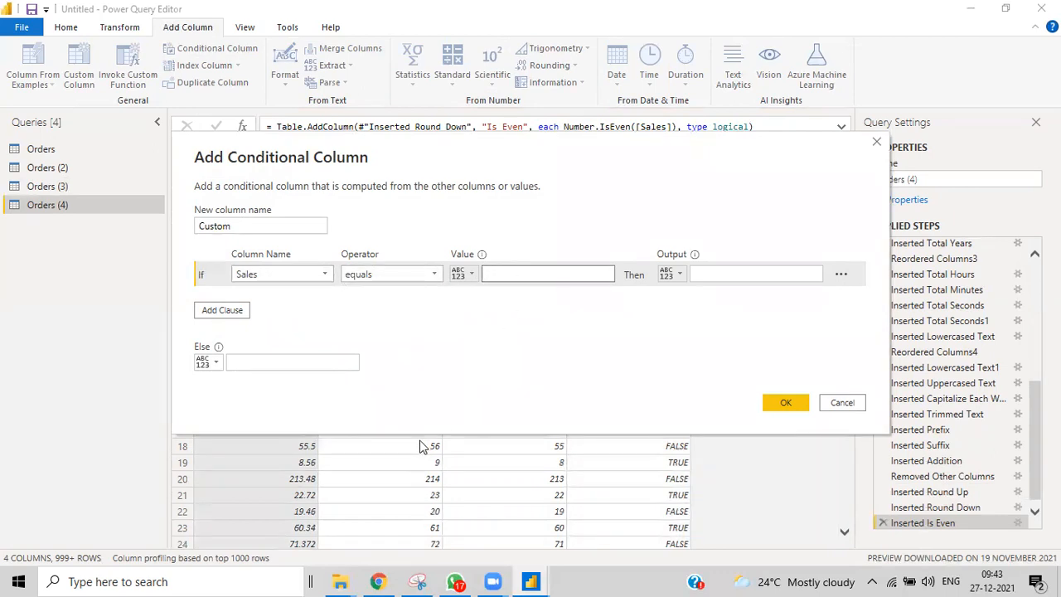
pyautogui.write('TRUE')
pyautogui.click(469, 275)
pyautogui.click(419, 275)
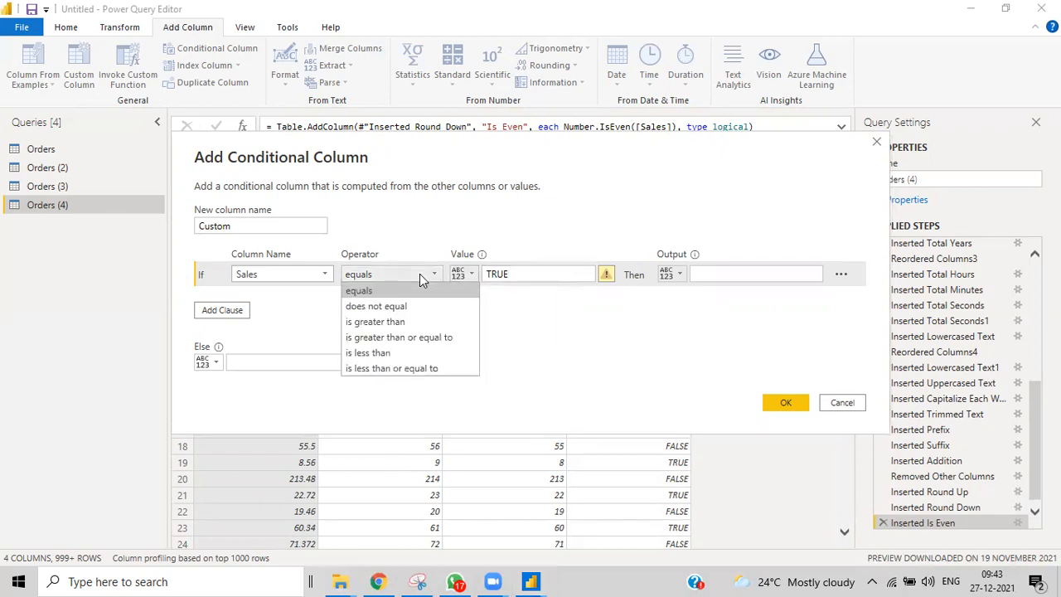
pyautogui.click(419, 273)
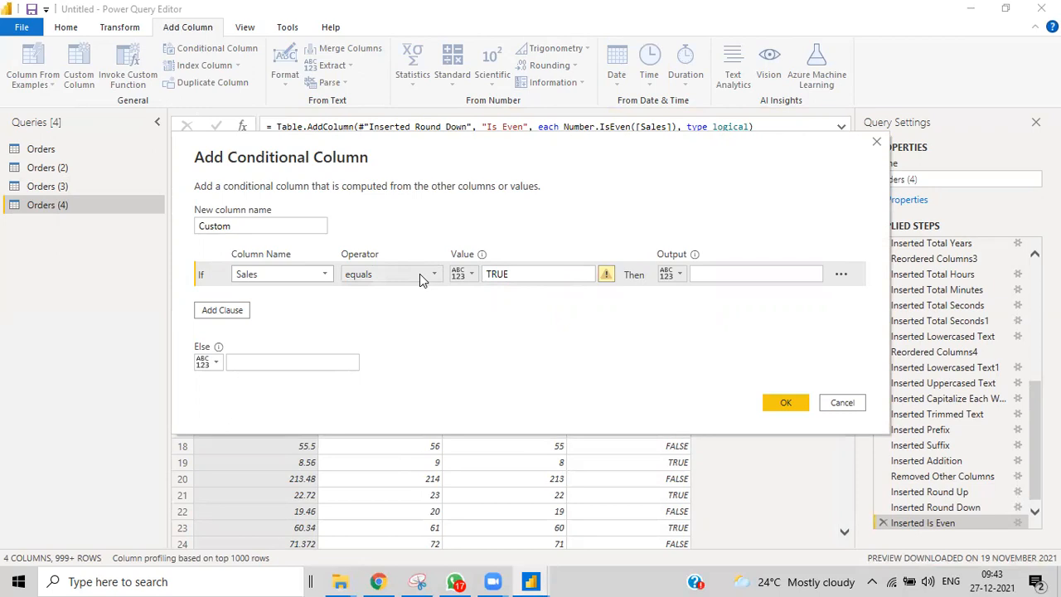
# Change the condition of the conditional column to Is Even equals TRUE
pyautogui.click(315, 274)
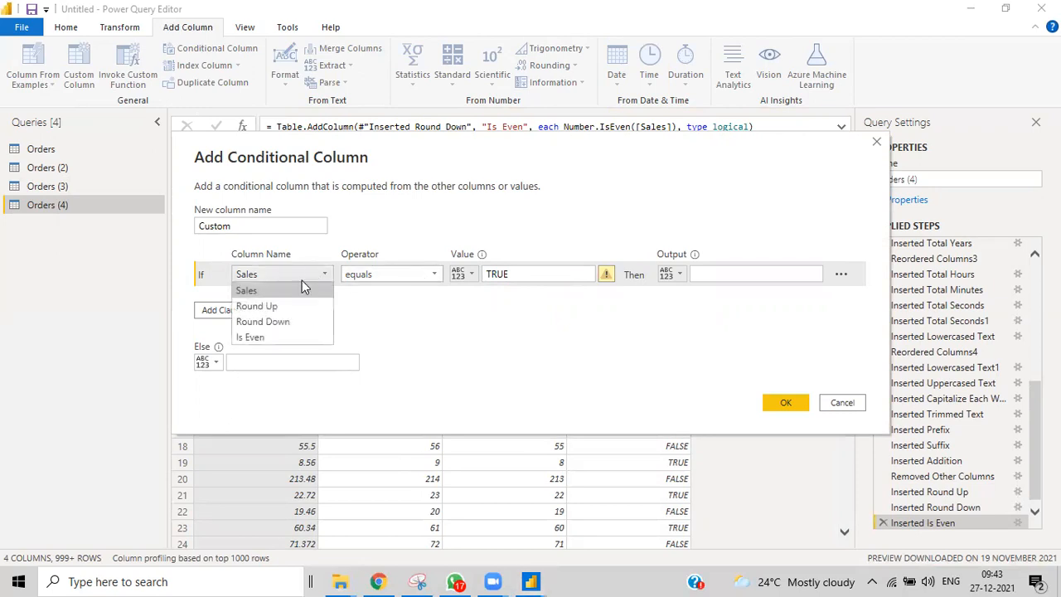
pyautogui.click(282, 337)
pyautogui.click(410, 274)
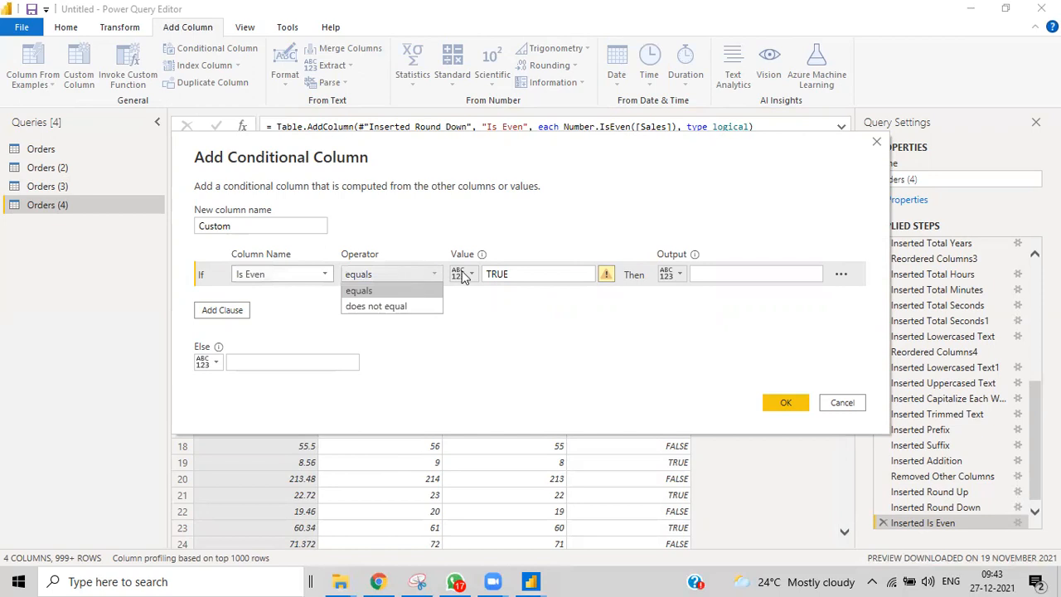
pyautogui.click(406, 288)
pyautogui.click(521, 277)
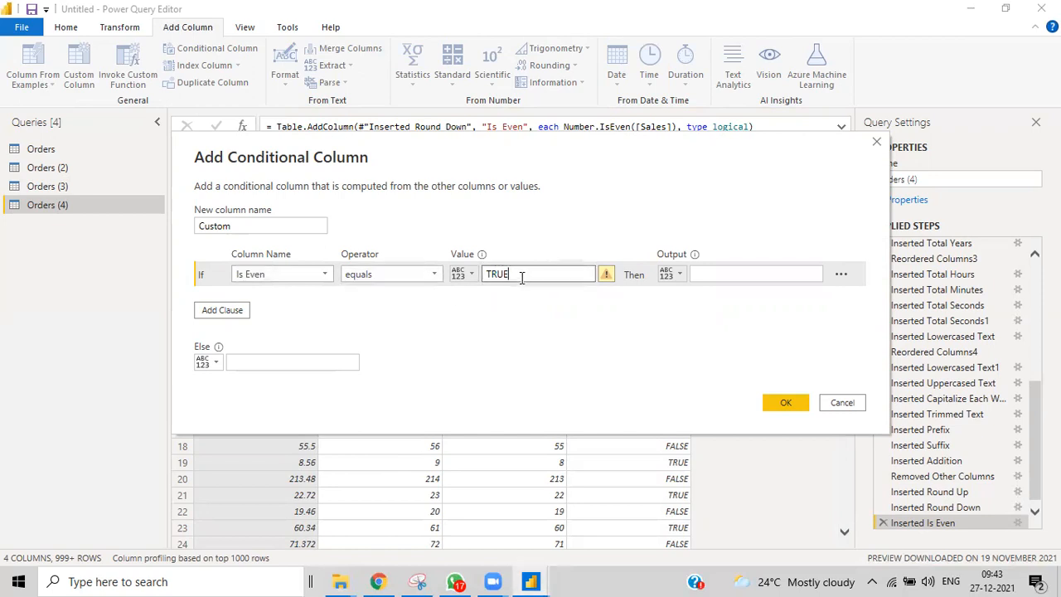
pyautogui.press('BackSpace')
pyautogui.press('BackSpace')
pyautogui.press('BackSpace')
pyautogui.write('TRUE')
# Set the output of the Is Even condition to the values of the Round Up column
pyautogui.click(680, 280)
pyautogui.click(681, 307)
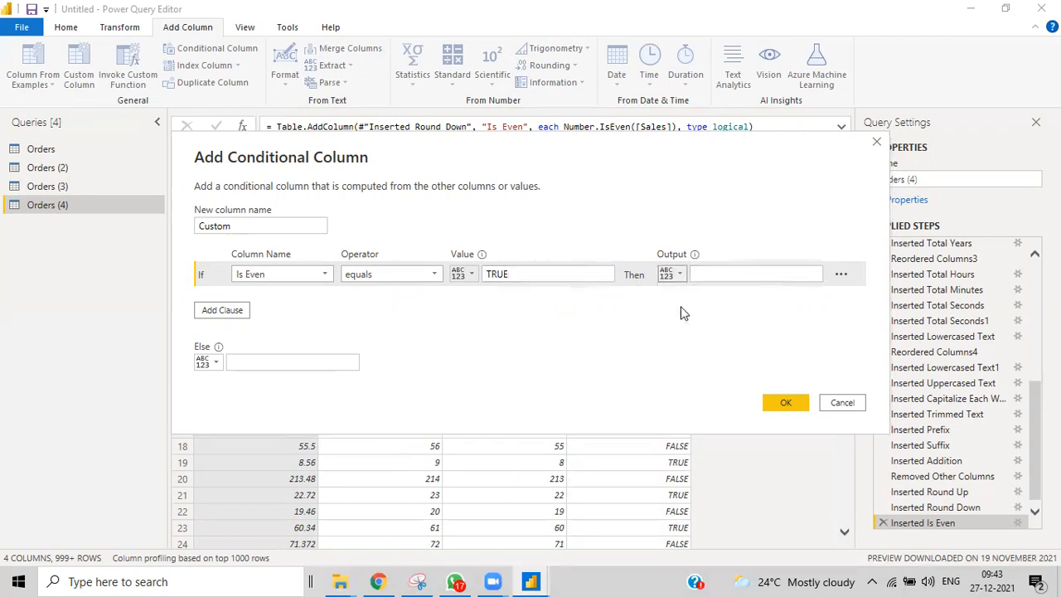
pyautogui.click(721, 279)
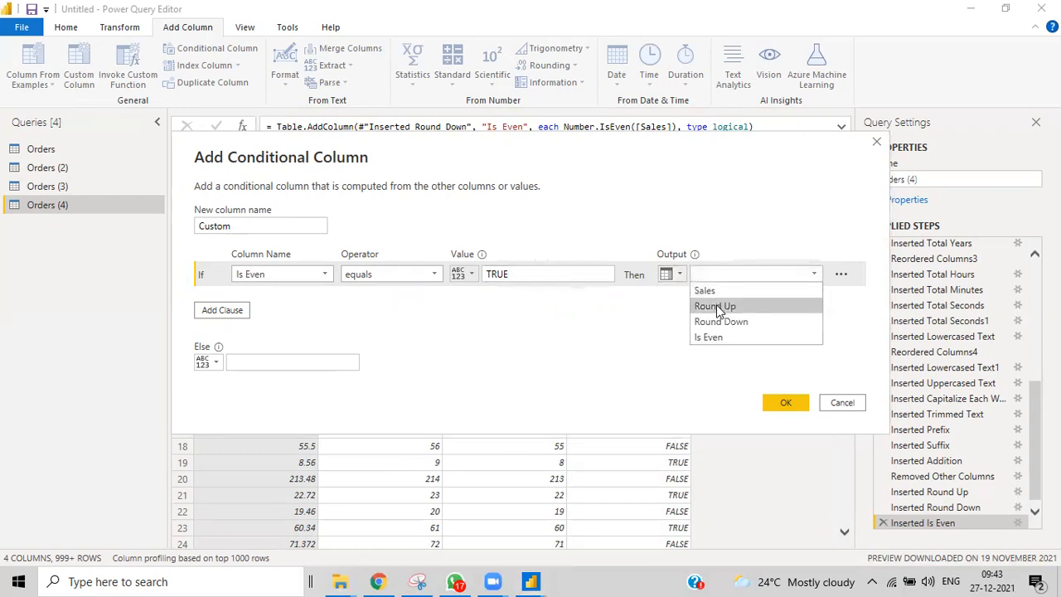
pyautogui.click(716, 304)
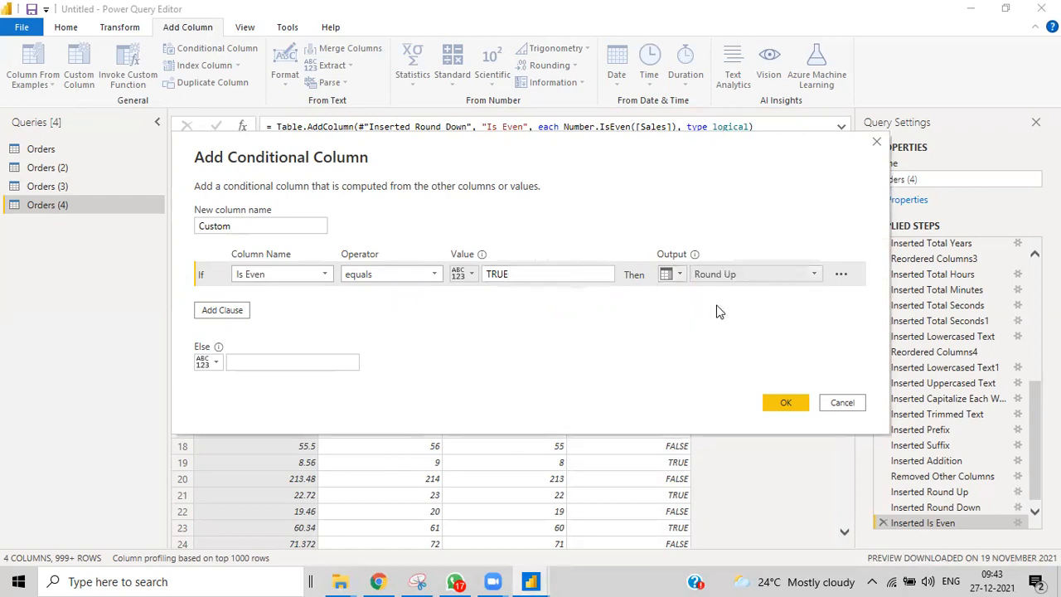
# Use the Round Down column as the Else output and create the conditional column
pyautogui.click(215, 363)
pyautogui.click(225, 396)
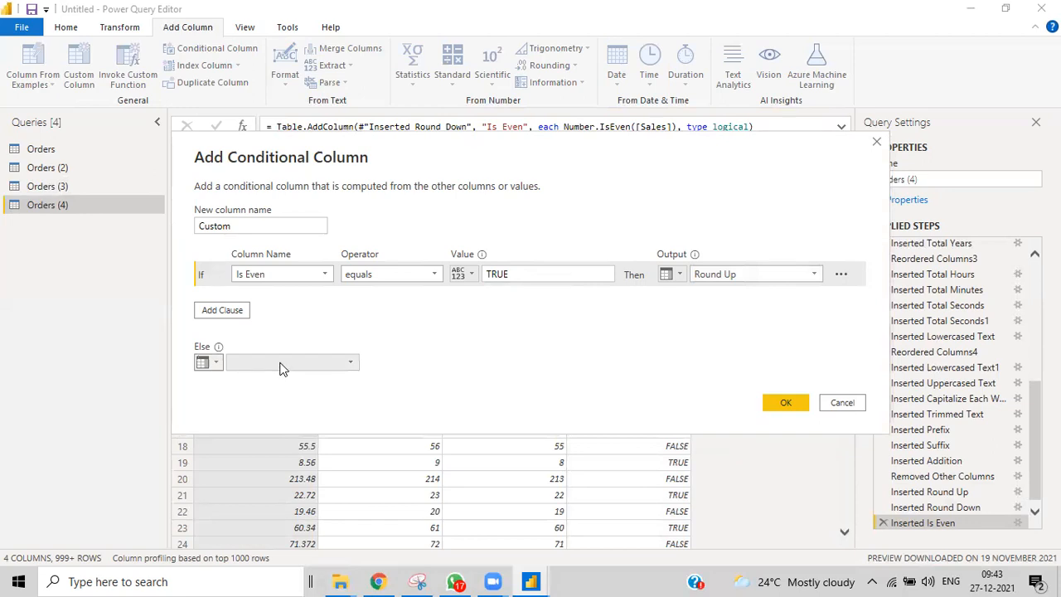
pyautogui.click(215, 362)
pyautogui.click(234, 396)
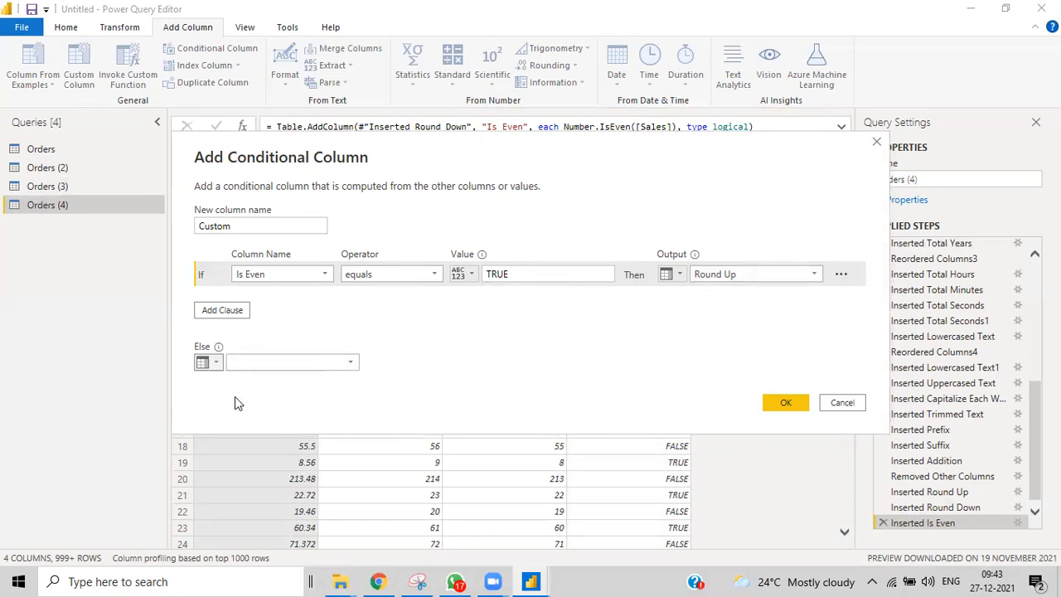
pyautogui.click(328, 365)
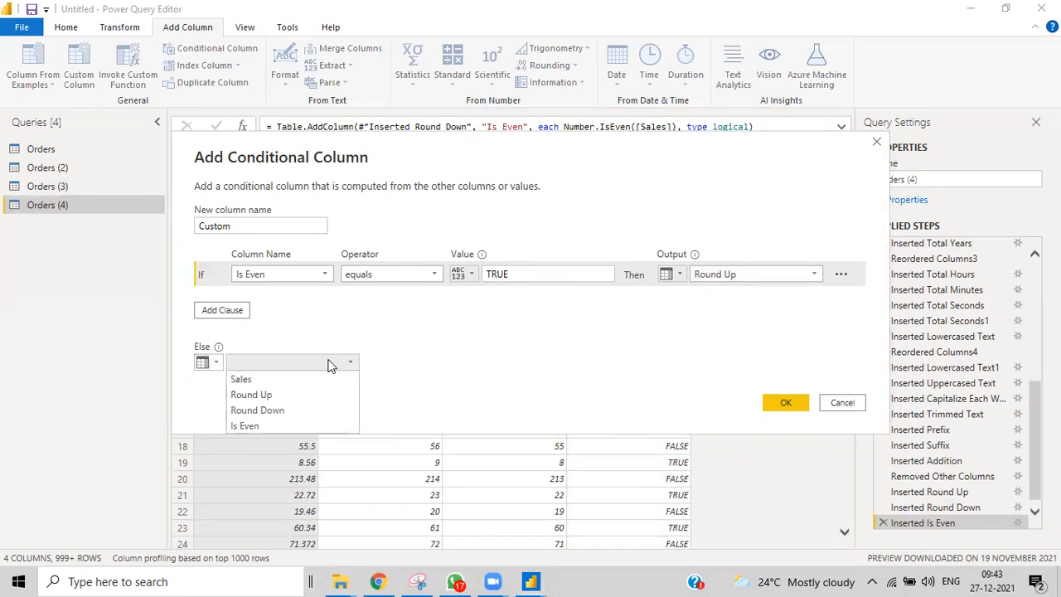
pyautogui.click(267, 412)
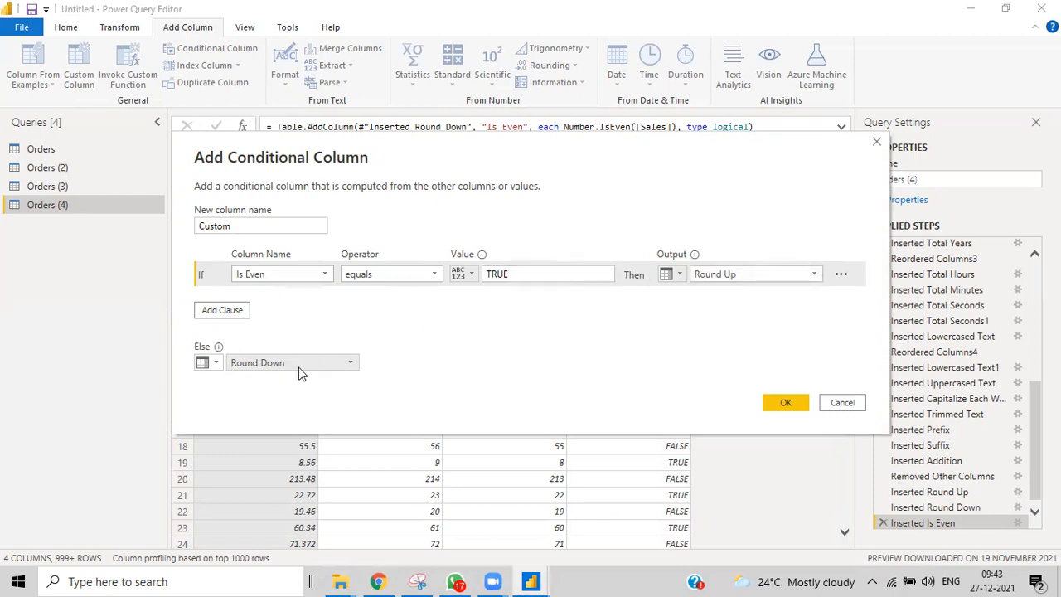
pyautogui.click(784, 403)
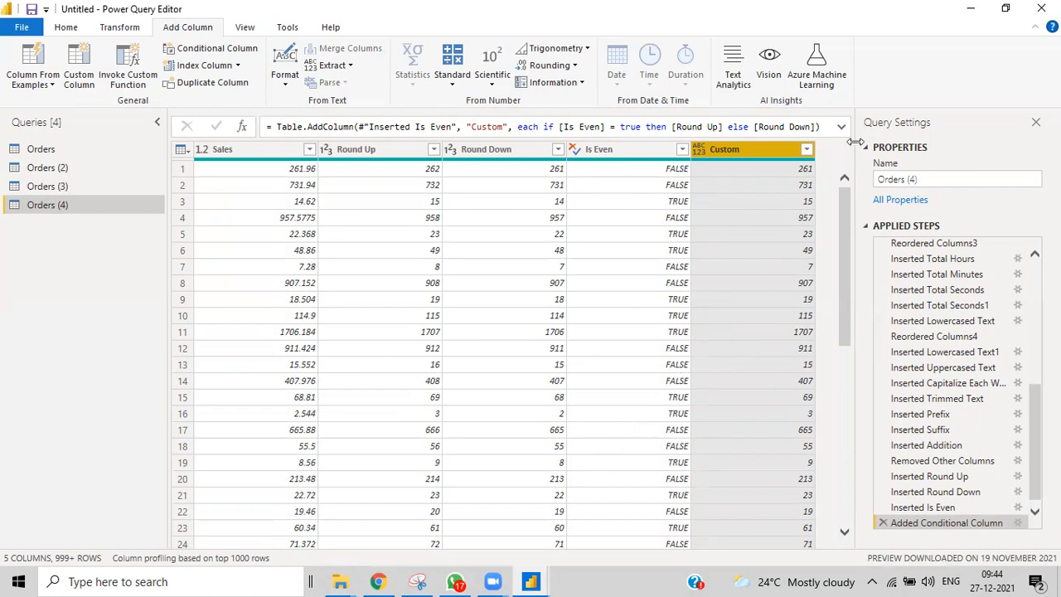
# Edit the Added Conditional Column step to rename its new column as CustomSDGG
pyautogui.moveTo(739, 166)
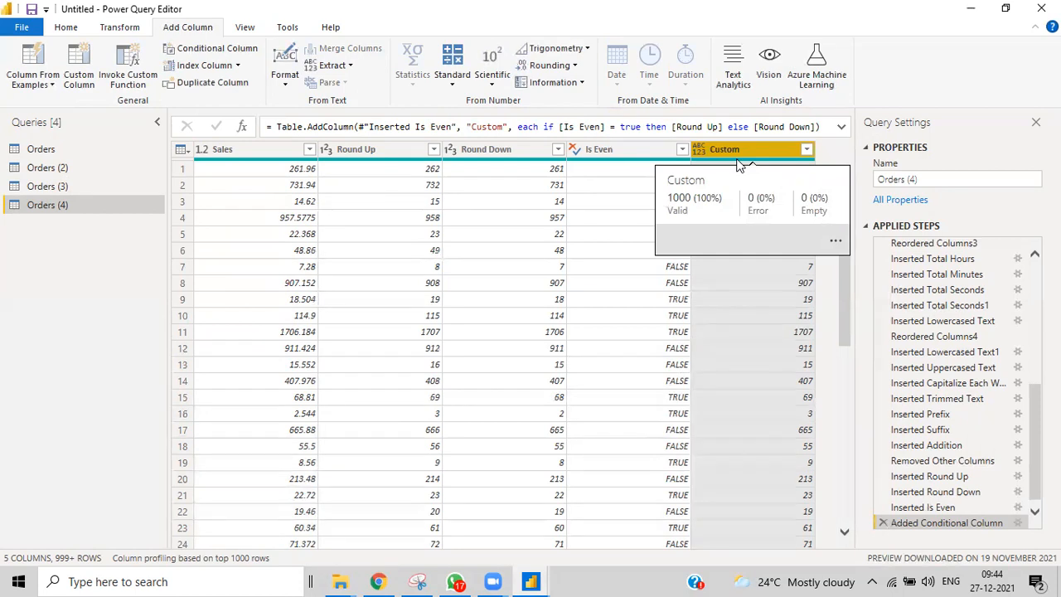
pyautogui.click(1017, 521)
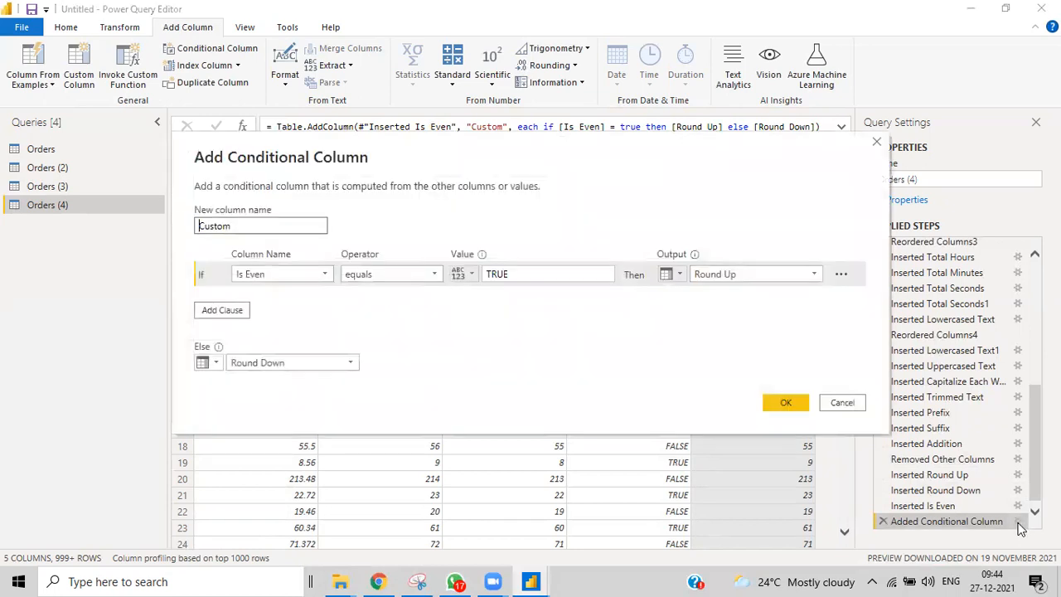
pyautogui.doubleClick(245, 227)
pyautogui.click(245, 227)
pyautogui.doubleClick(245, 227)
pyautogui.click(240, 225)
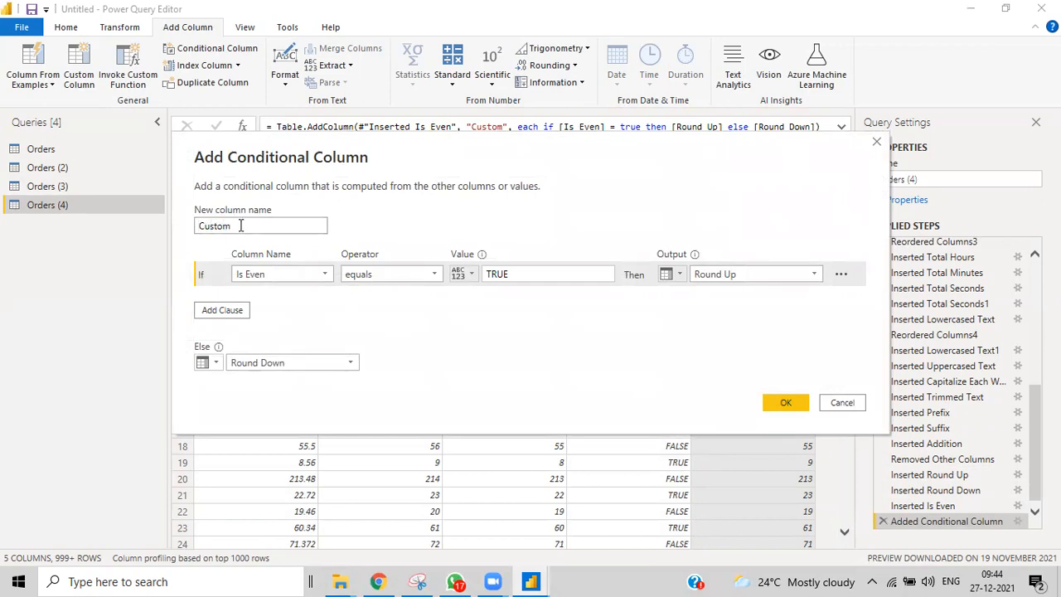
pyautogui.write('SDGG')
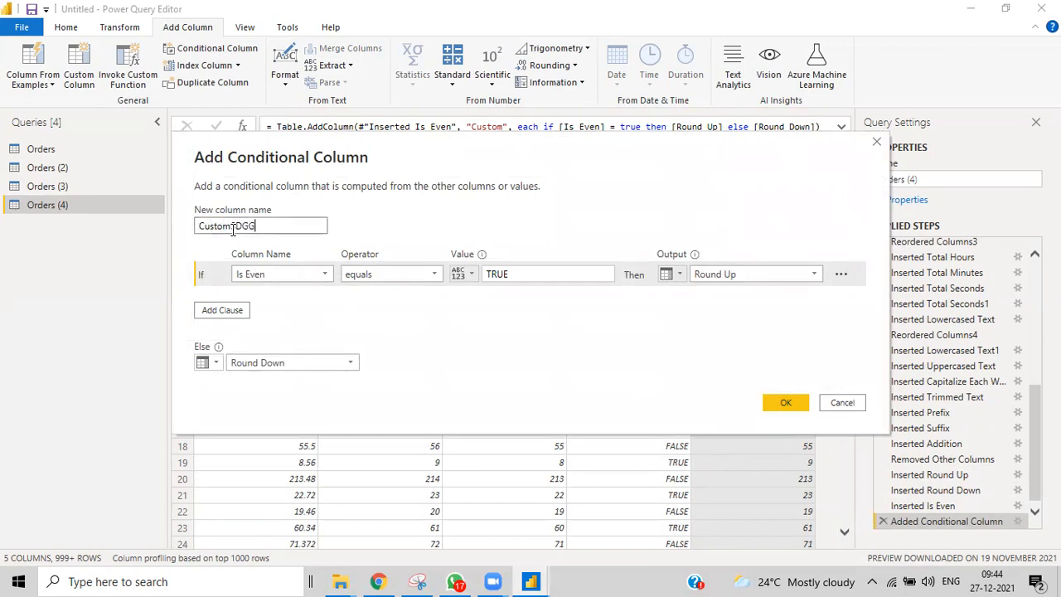
pyautogui.click(778, 405)
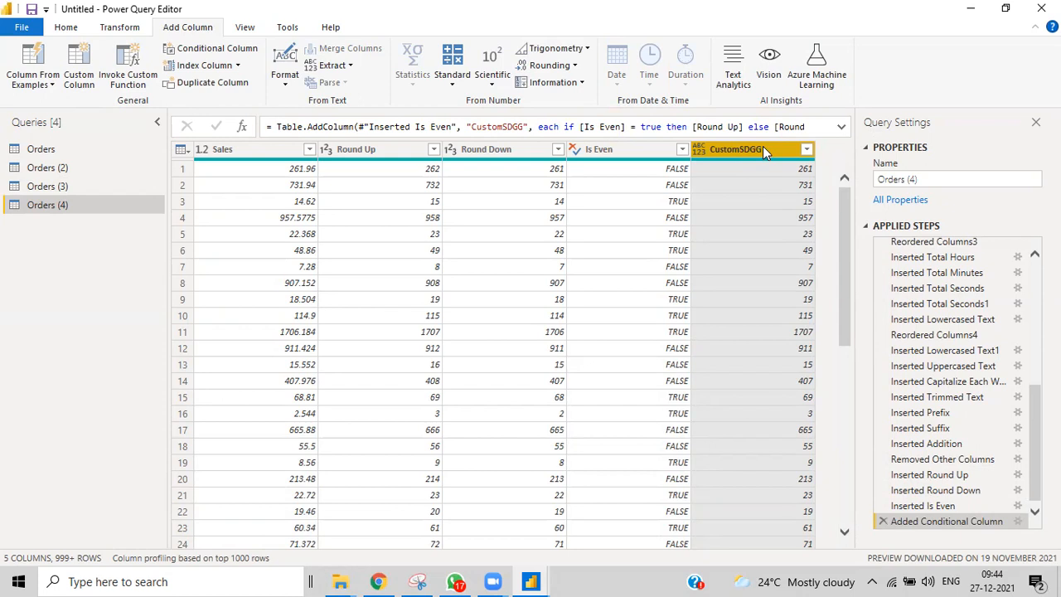
pyautogui.click(1017, 520)
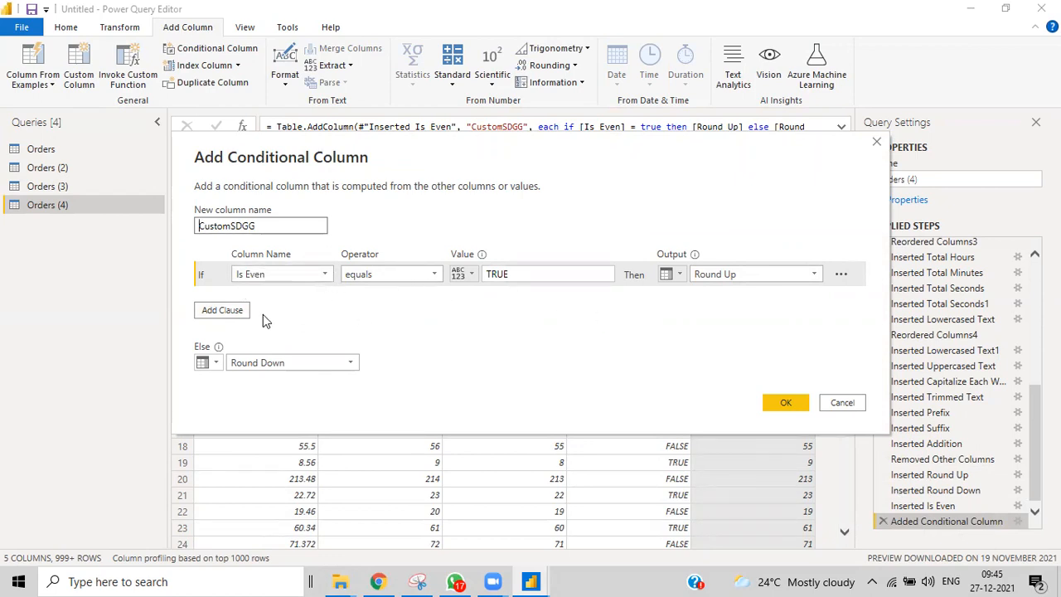
pyautogui.click(219, 309)
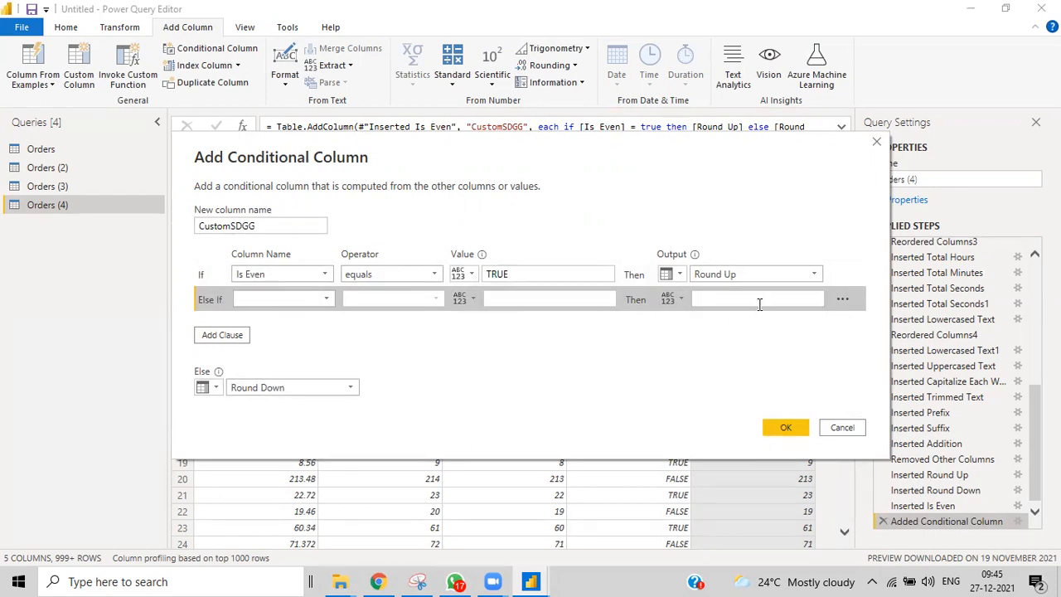
pyautogui.click(312, 300)
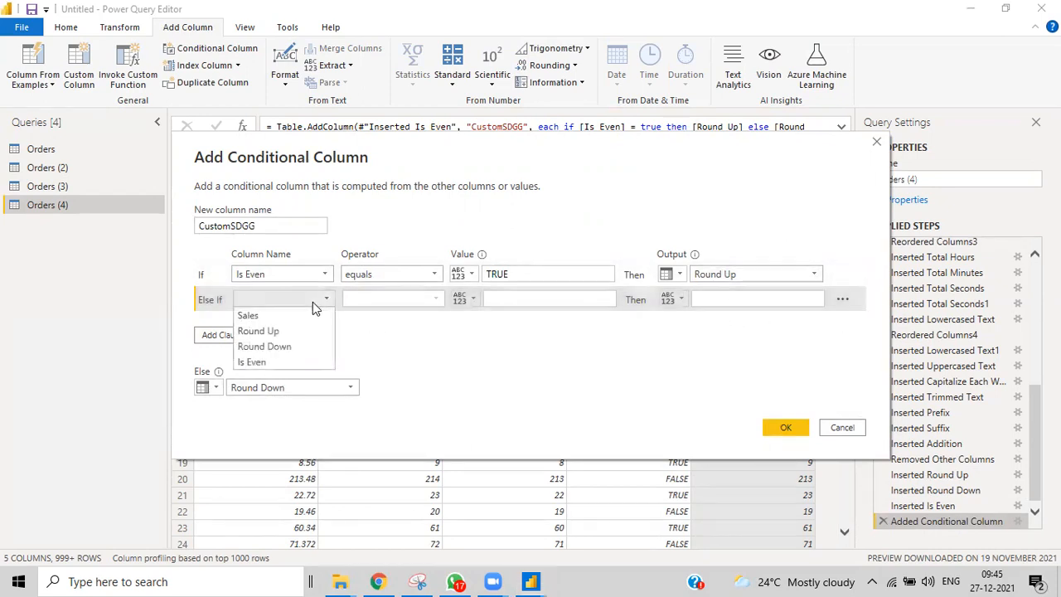
pyautogui.click(252, 362)
pyautogui.click(505, 299)
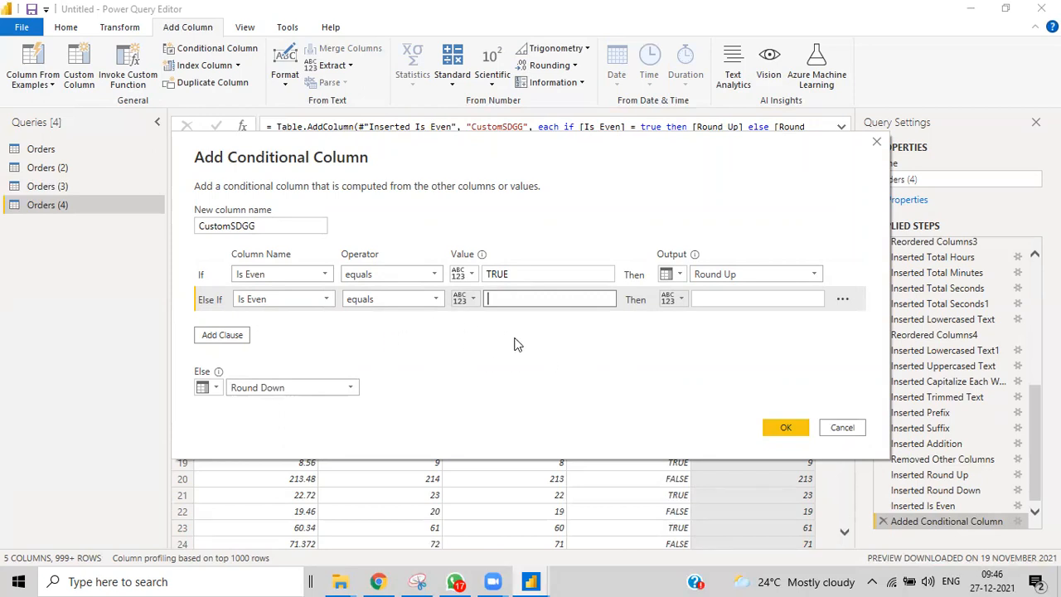
pyautogui.click(855, 428)
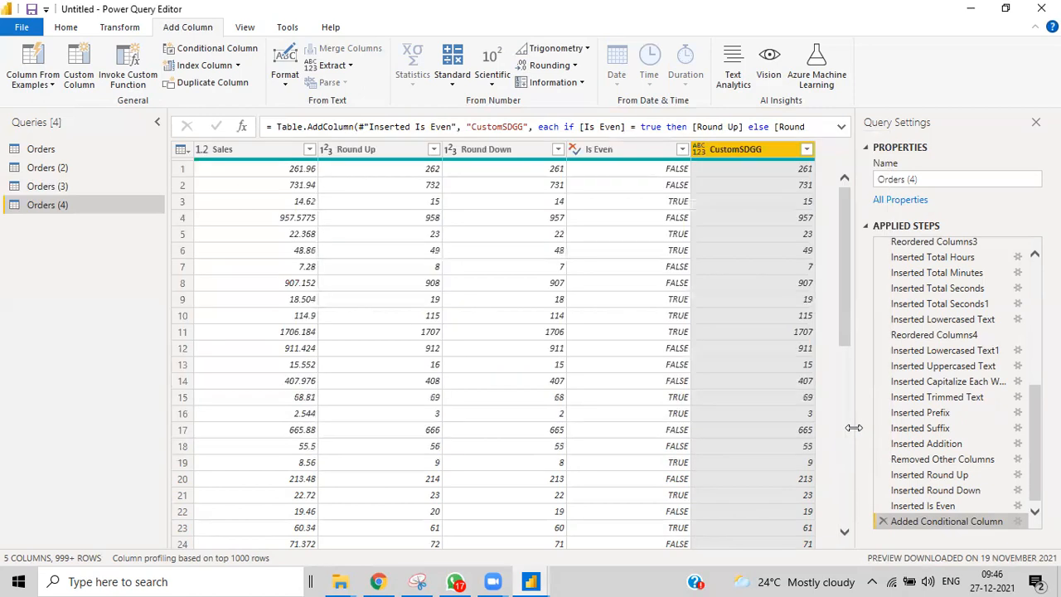
# Open the original Orders query and select its Region column
pyautogui.click(71, 149)
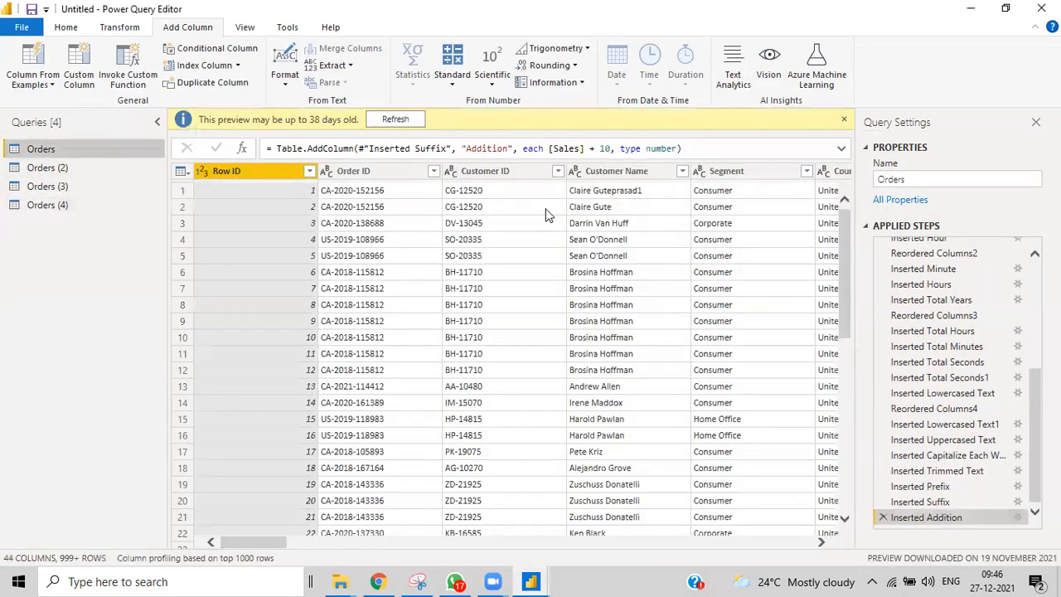
pyautogui.moveTo(267, 545); pyautogui.dragTo(332, 547)
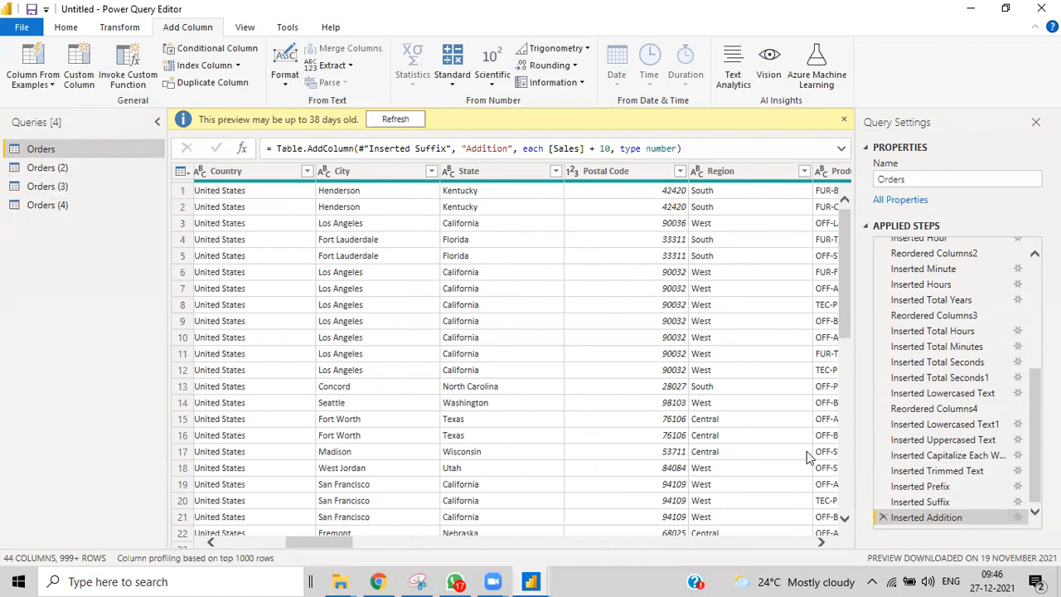
pyautogui.moveTo(328, 543); pyautogui.dragTo(373, 557)
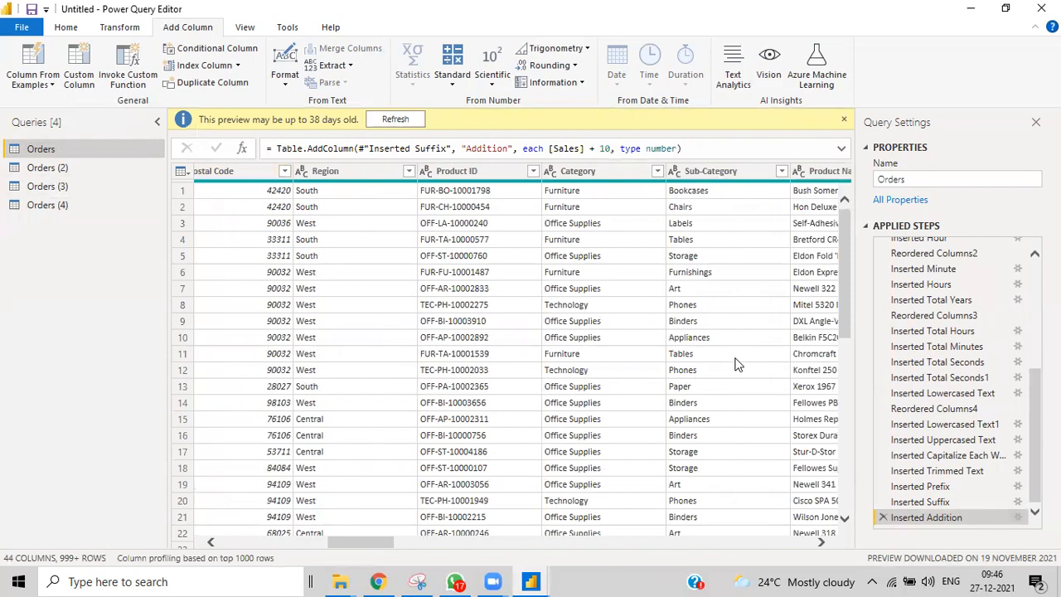
pyautogui.click(588, 174)
pyautogui.click(319, 172)
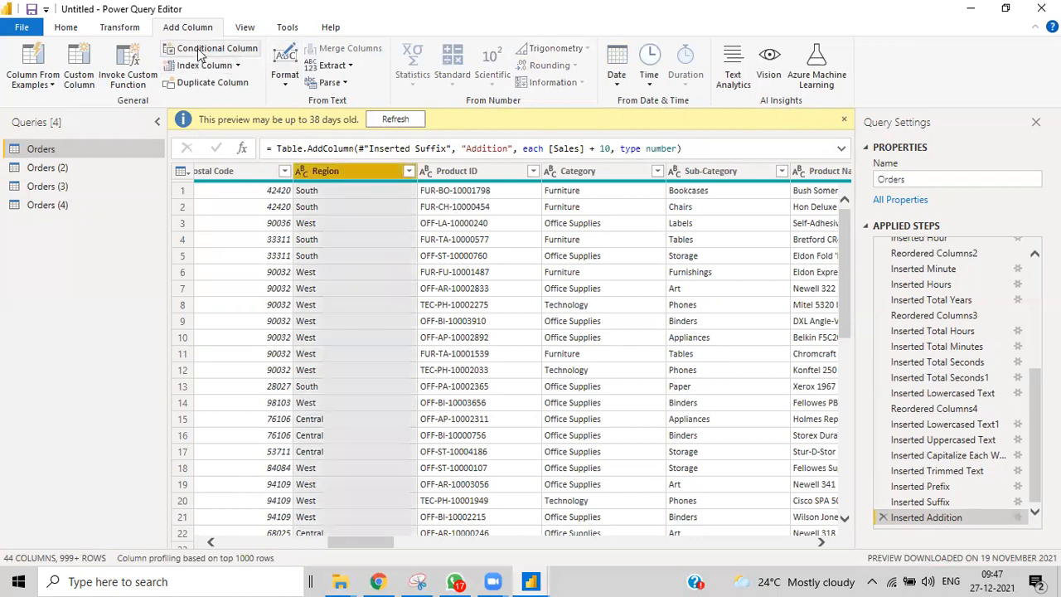
# Start a new conditional column on the Orders query and name it CustomDFGDGDGG
pyautogui.click(198, 48)
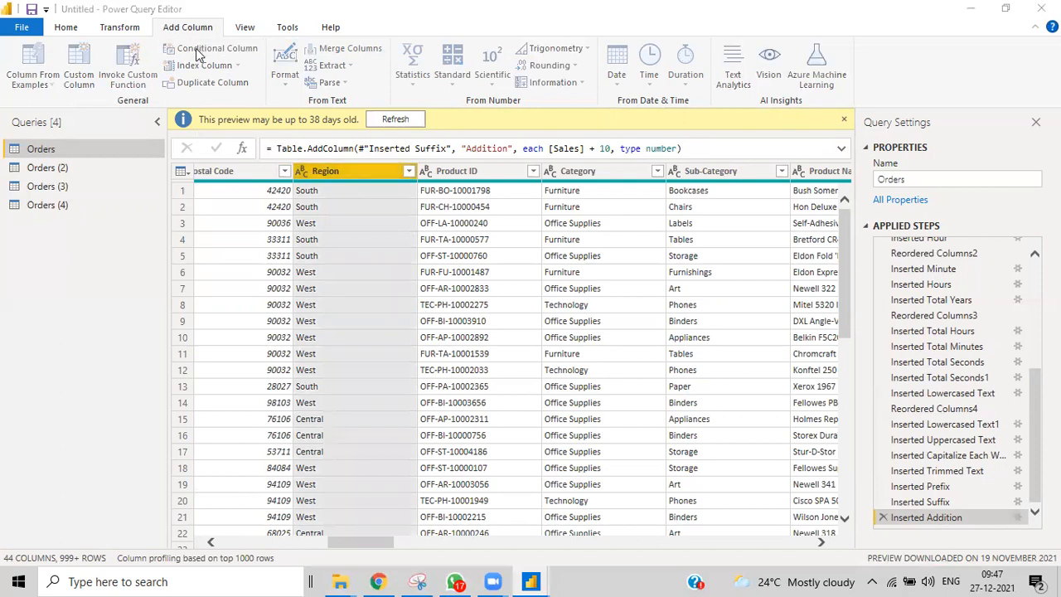
pyautogui.moveTo(242, 226); pyautogui.dragTo(182, 237)
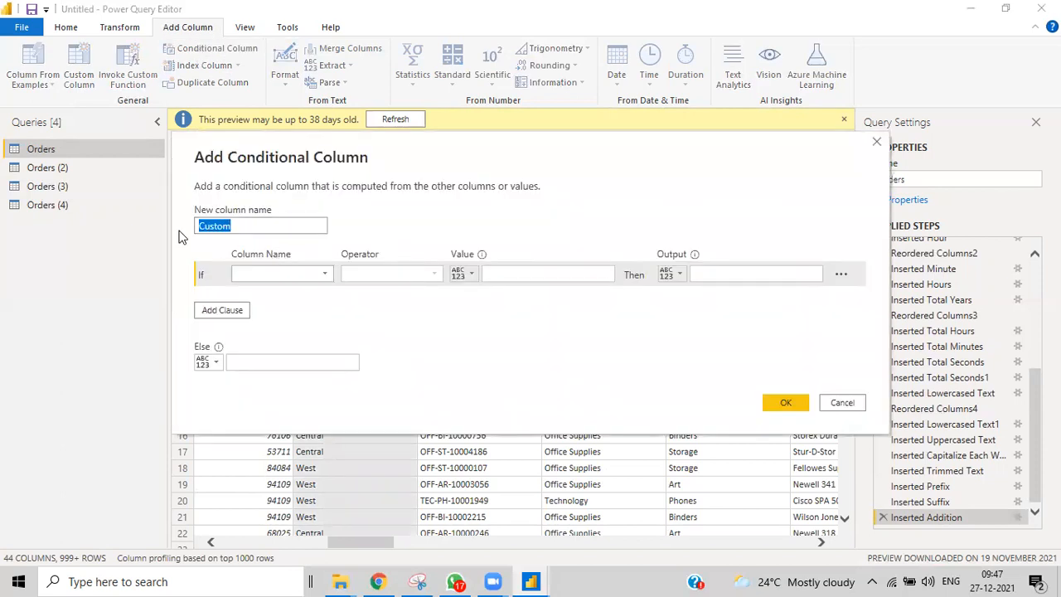
pyautogui.click(242, 227)
pyautogui.write('DFGDGDGG')
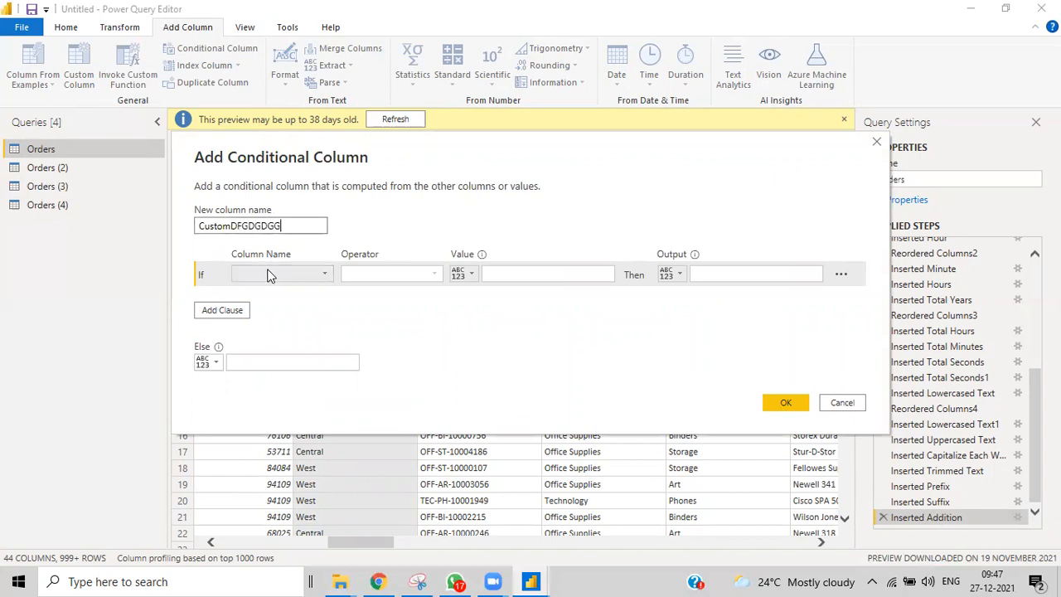
# Set the first condition to check whether Region equals East
pyautogui.click(323, 275)
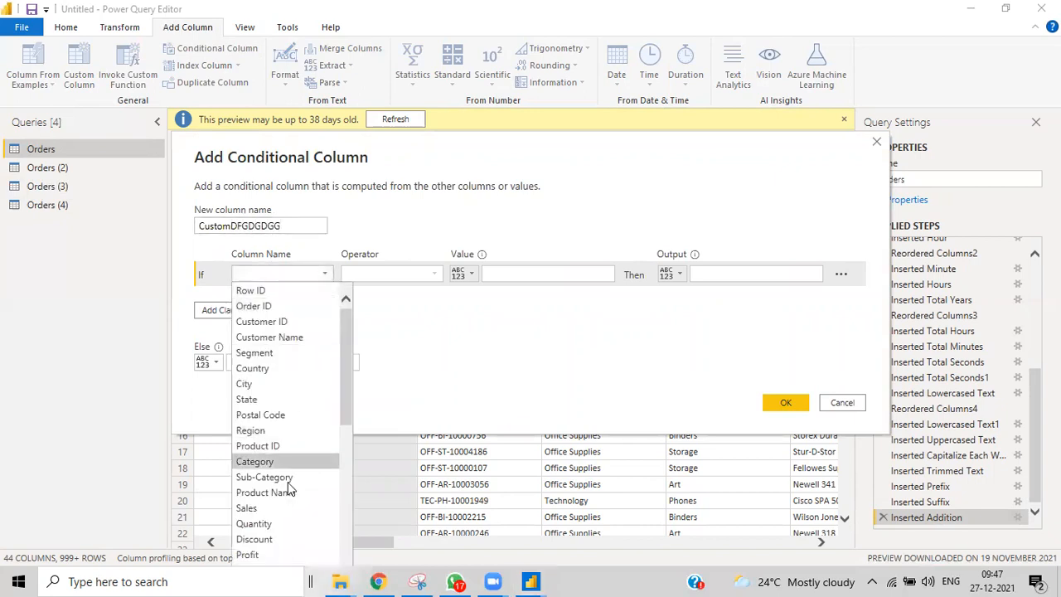
pyautogui.click(263, 430)
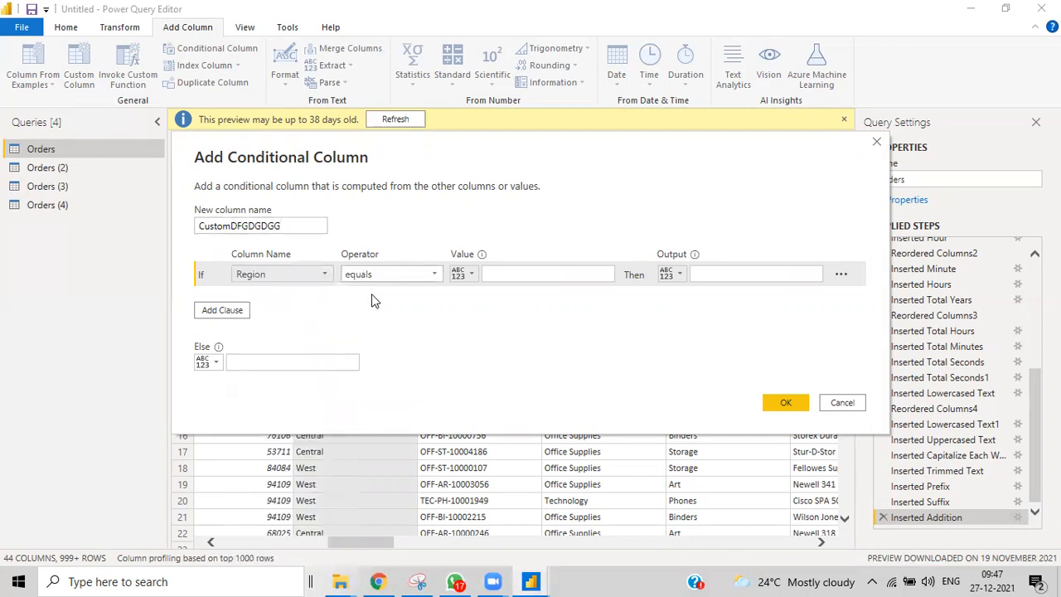
pyautogui.click(489, 274)
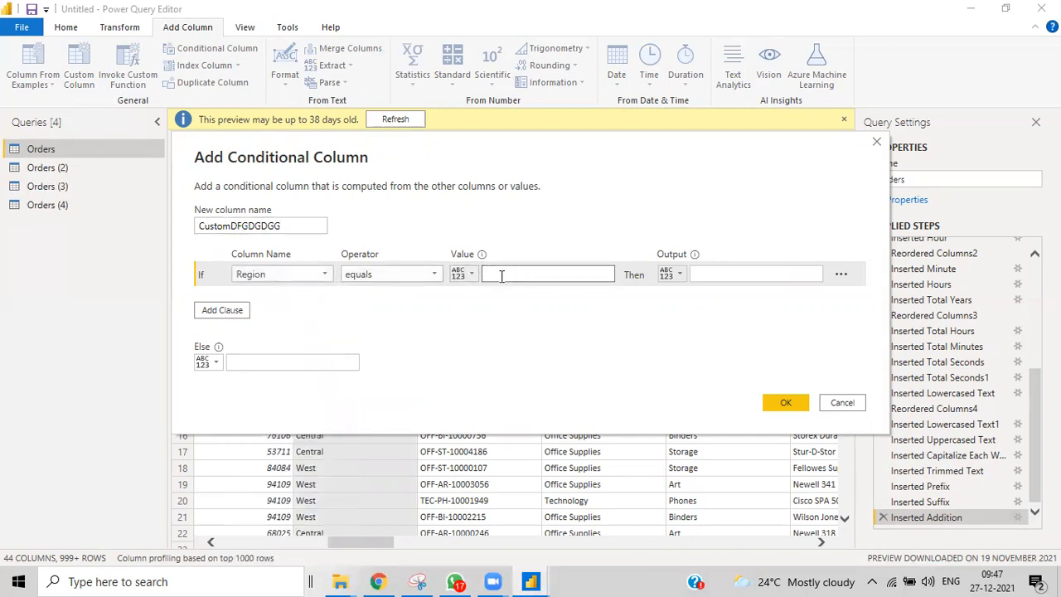
pyautogui.write('eAST')
pyautogui.press('BackSpace')
pyautogui.press('BackSpace')
pyautogui.press('BackSpace')
pyautogui.write('East')
# Enter the fixed value "some value rest" as the output of the East condition
pyautogui.click(699, 276)
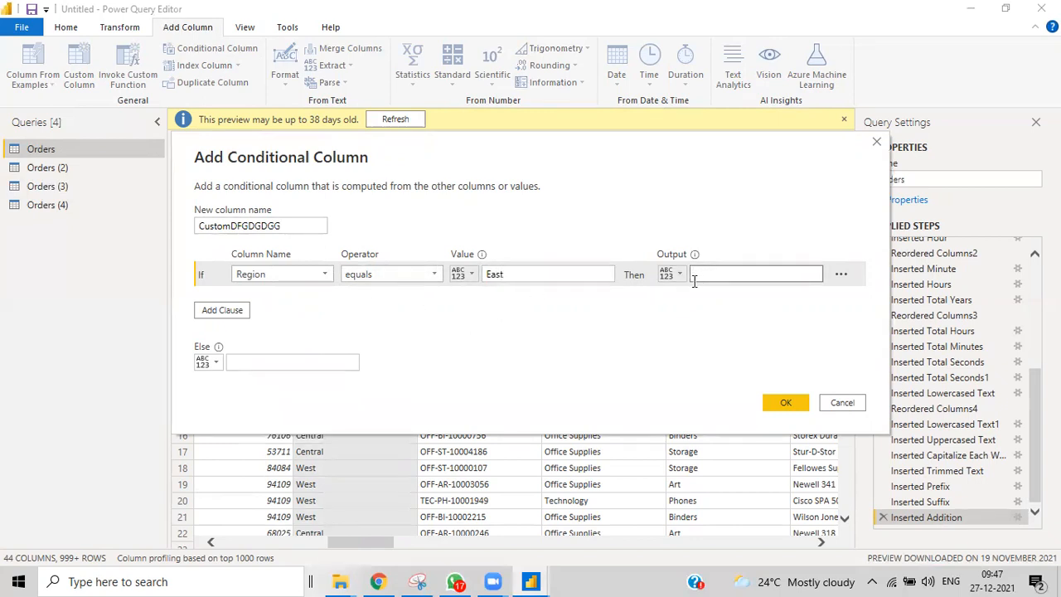
pyautogui.click(678, 280)
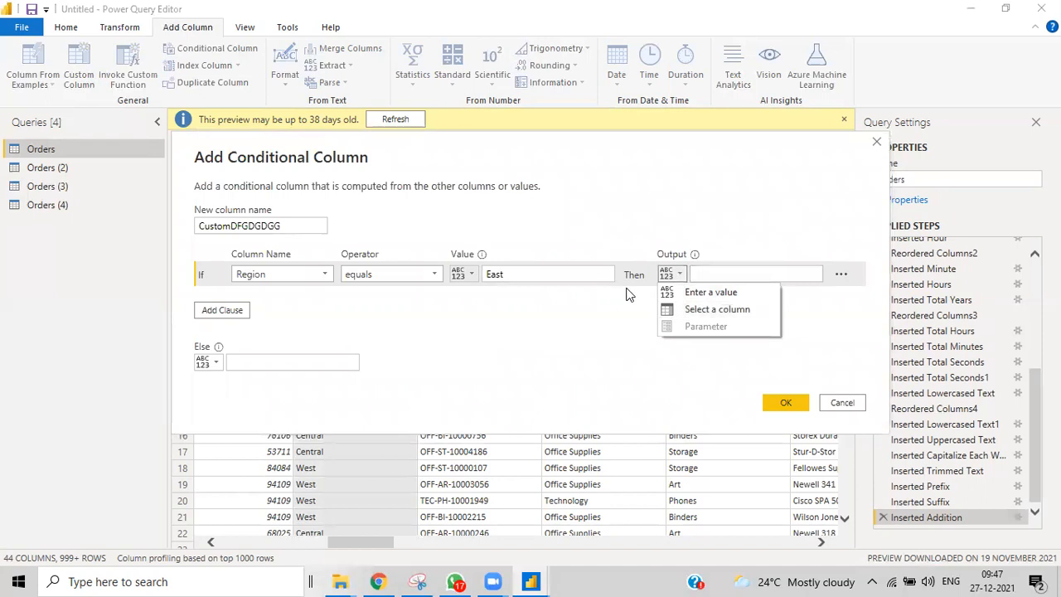
pyautogui.click(682, 293)
pyautogui.click(718, 274)
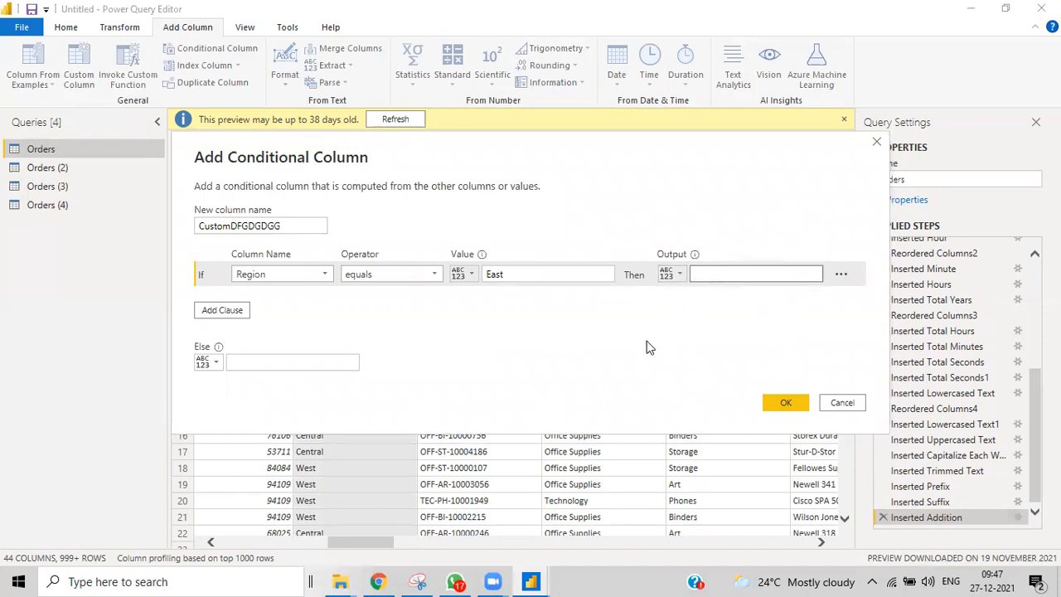
pyautogui.write('some value rest')
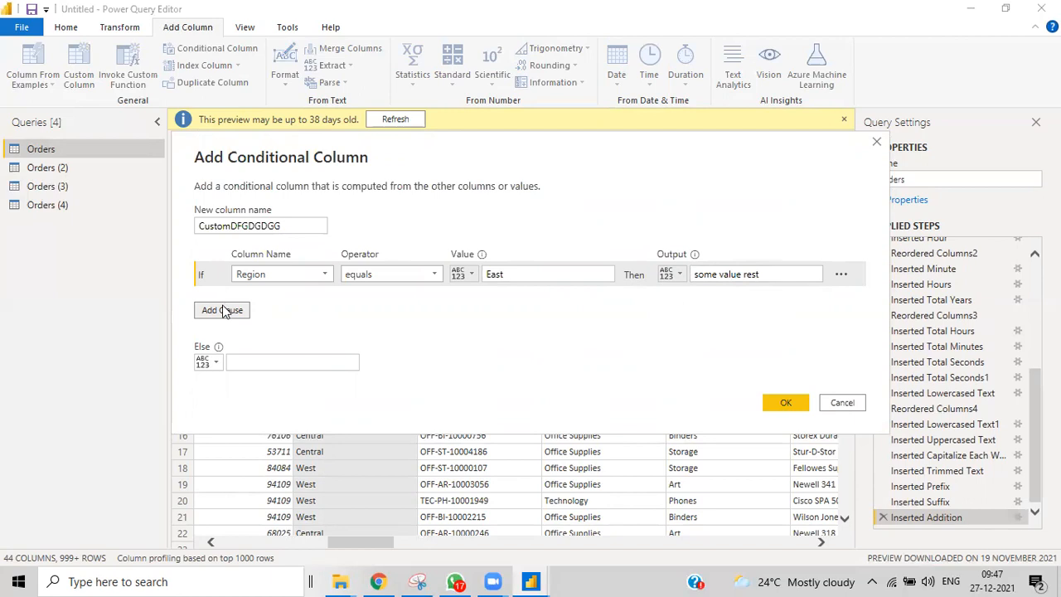
# Add an Else If clause for Region equals West that outputs the values of the Category column
pyautogui.click(224, 310)
pyautogui.click(327, 300)
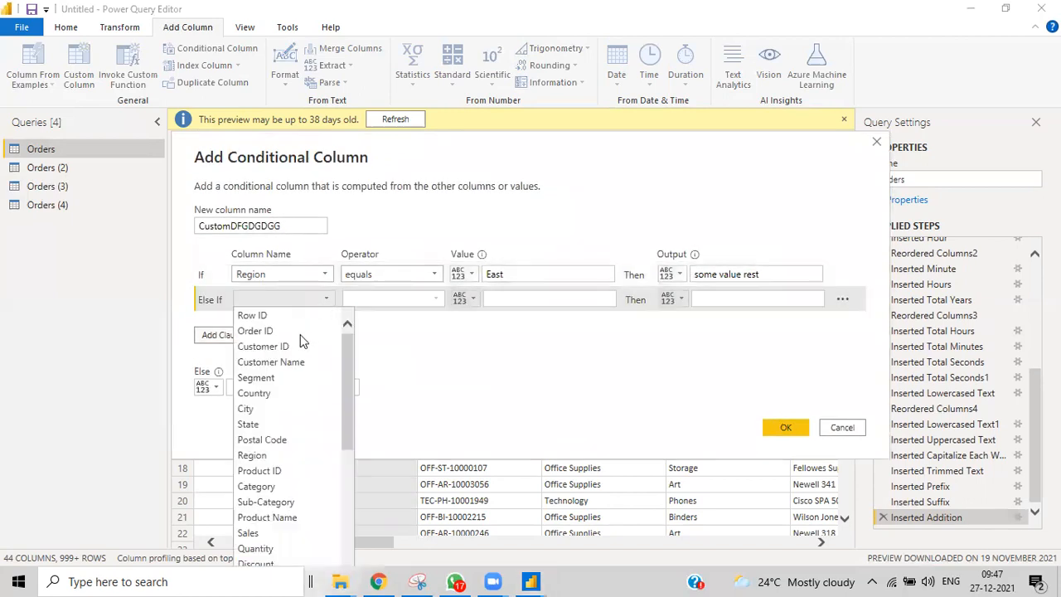
pyautogui.click(274, 455)
pyautogui.click(510, 298)
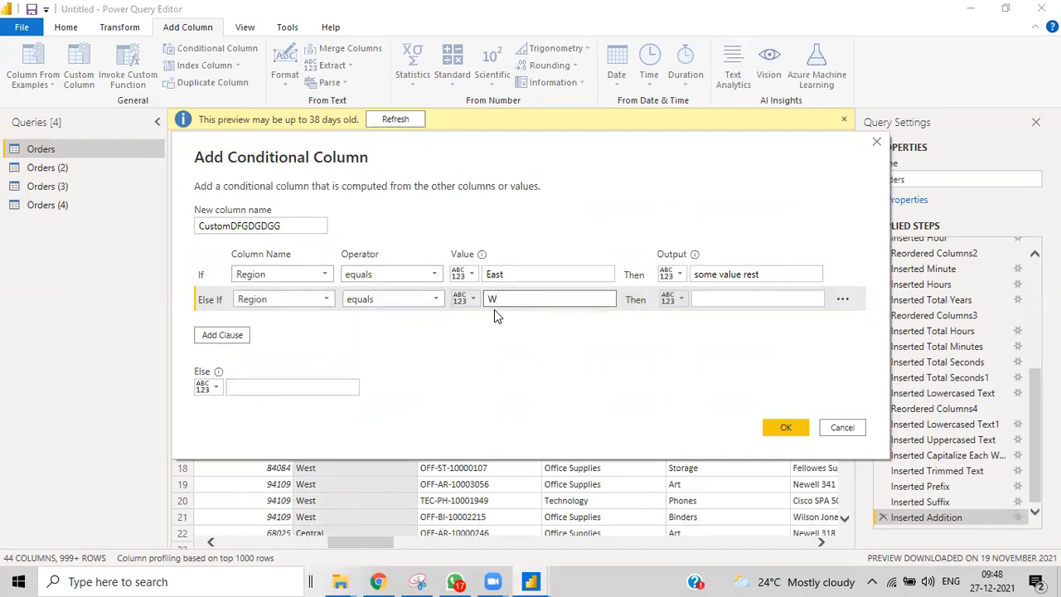
pyautogui.click(714, 298)
pyautogui.click(676, 300)
pyautogui.click(691, 335)
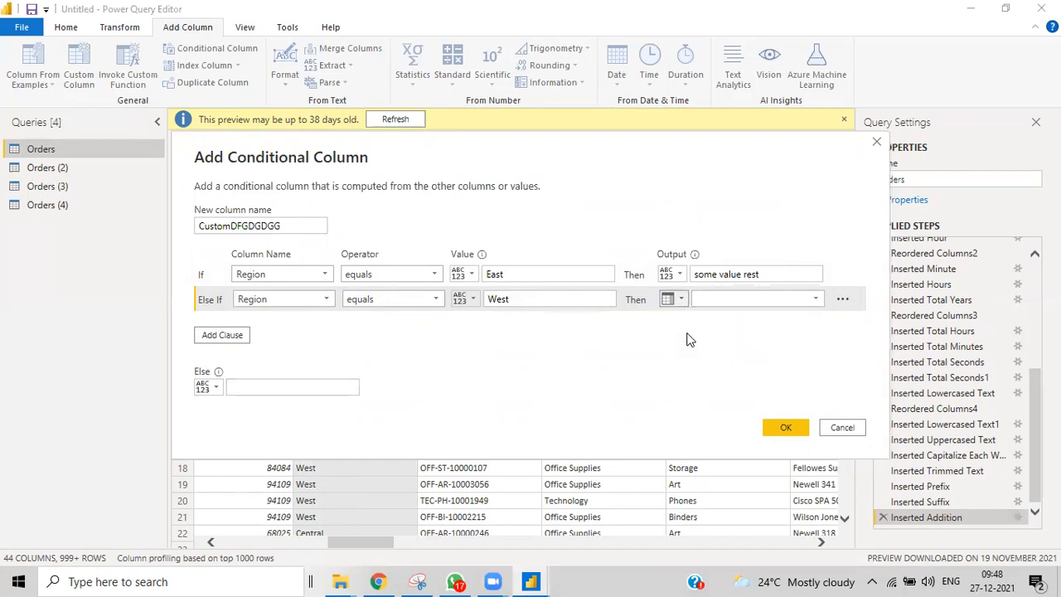
pyautogui.click(812, 300)
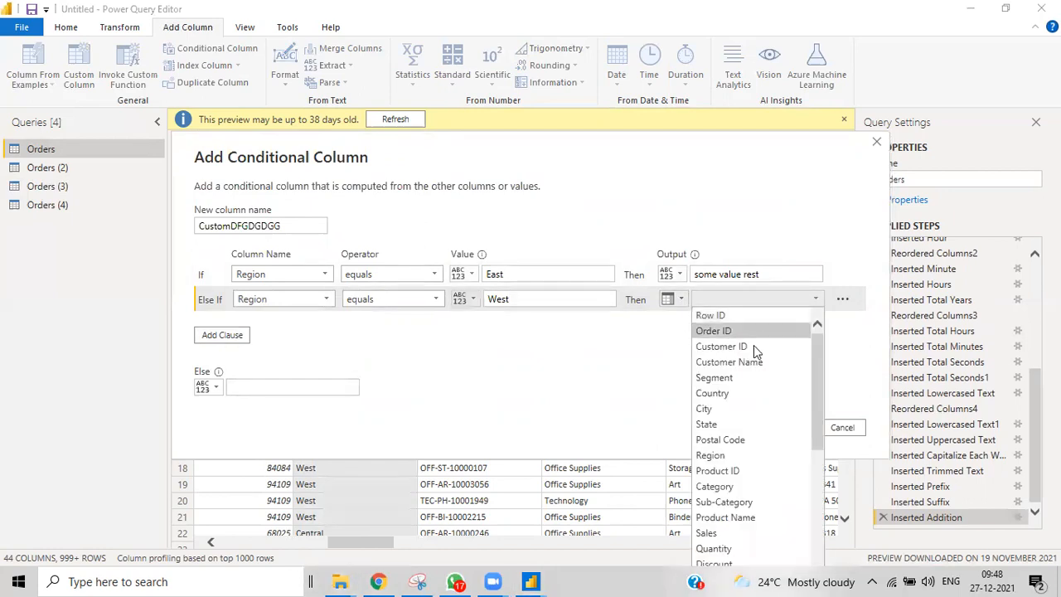
pyautogui.click(720, 486)
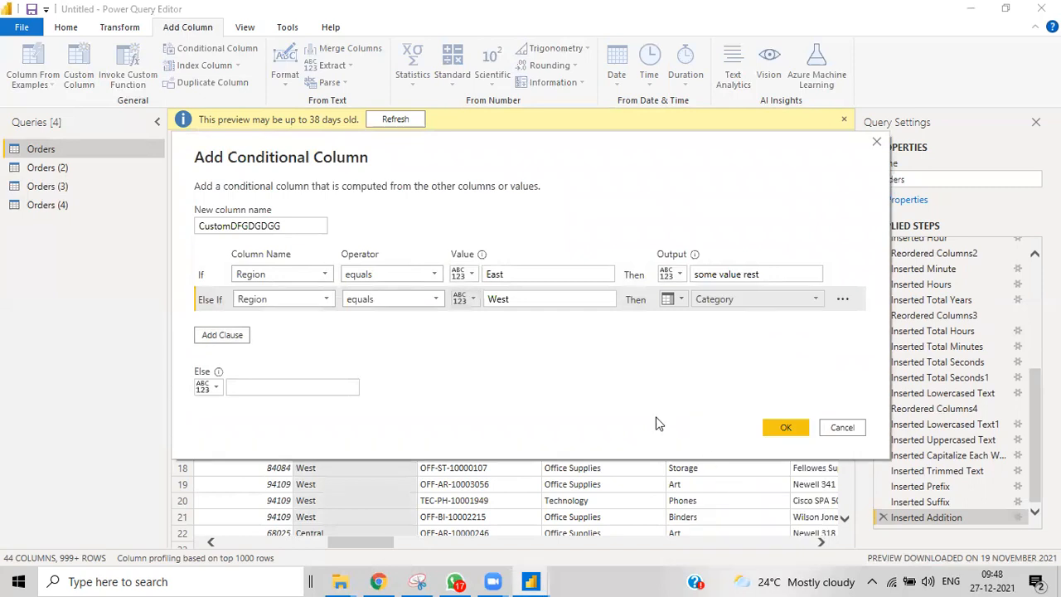
# Add another Else If clause that checks whether Region equals South
pyautogui.click(236, 336)
pyautogui.click(260, 325)
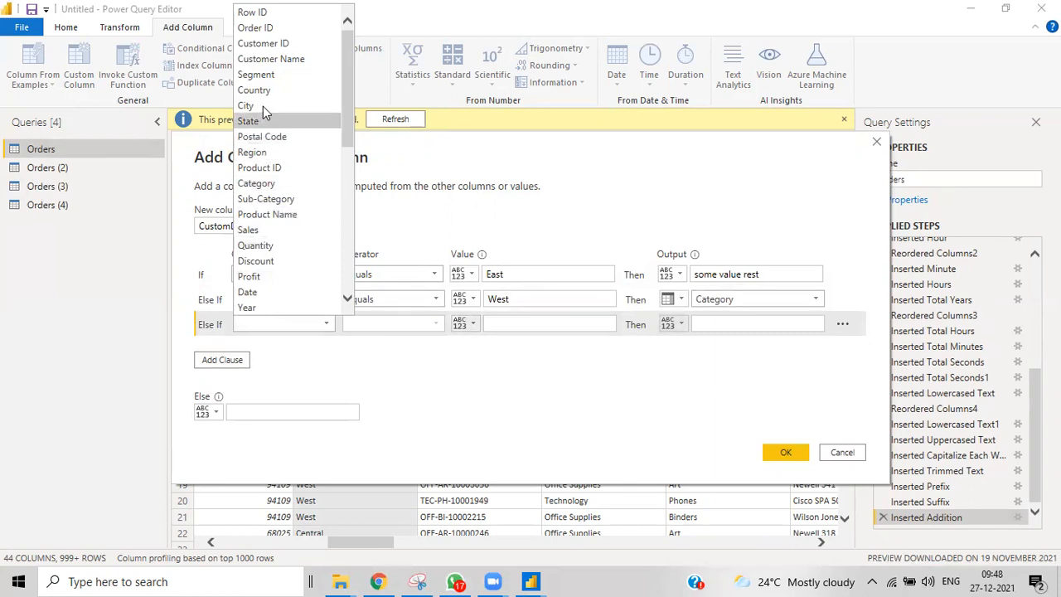
pyautogui.click(252, 152)
pyautogui.click(497, 323)
pyautogui.click(475, 325)
pyautogui.click(496, 325)
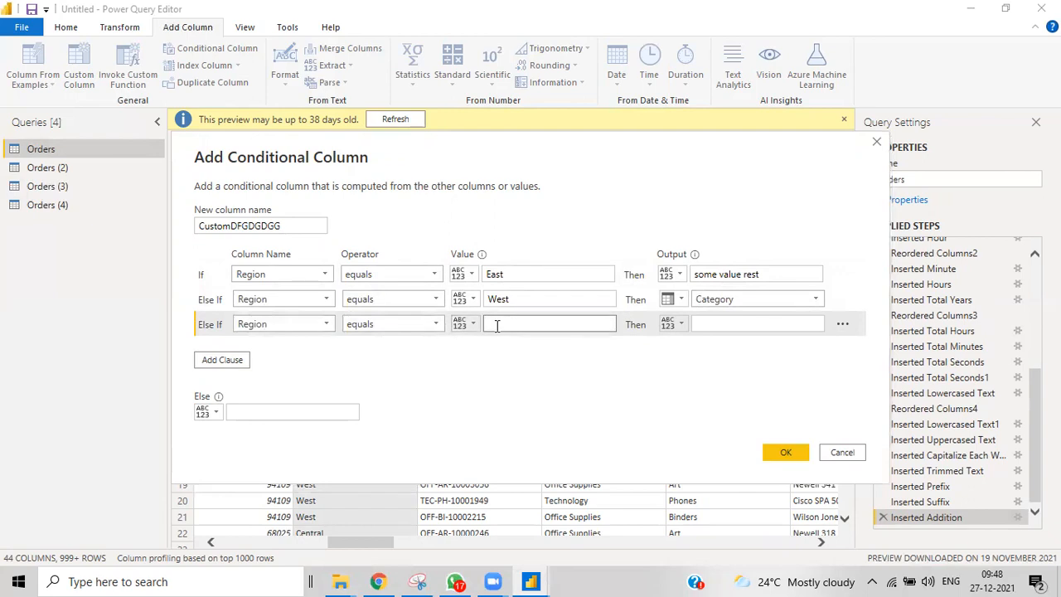
pyautogui.write('Ce')
pyautogui.press('BackSpace')
pyautogui.press('BackSpace')
pyautogui.write('South')
# Set the output of the South clause to the values of the Product Name column
pyautogui.click(701, 324)
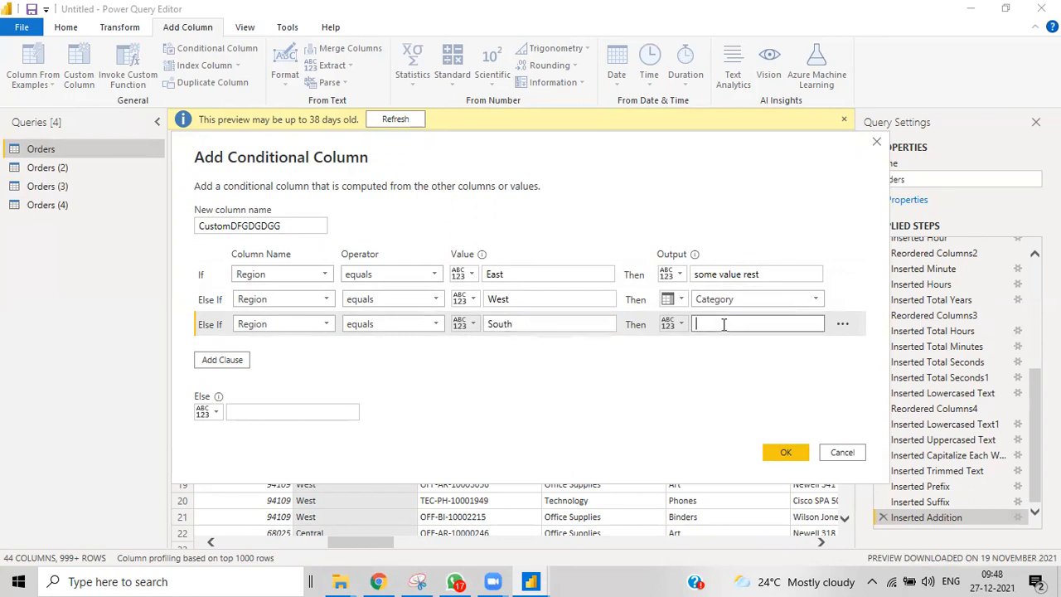
pyautogui.click(677, 324)
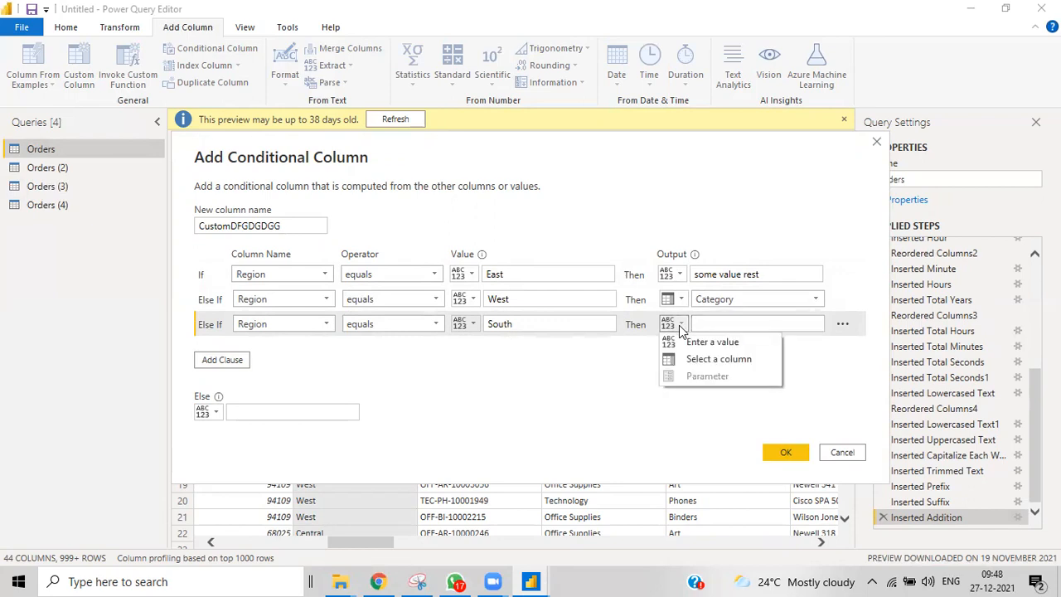
pyautogui.click(714, 359)
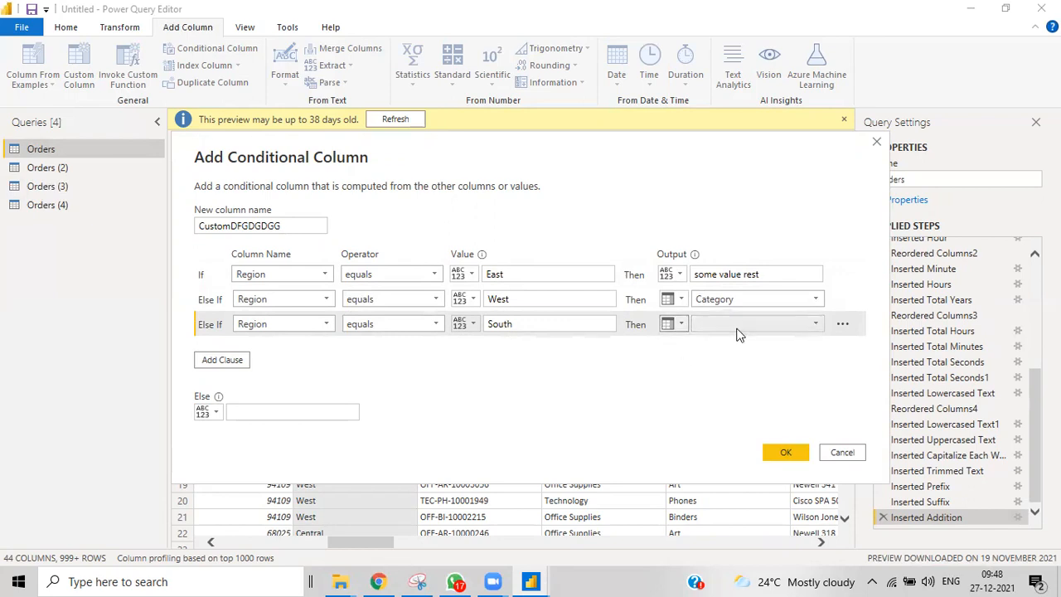
pyautogui.click(733, 324)
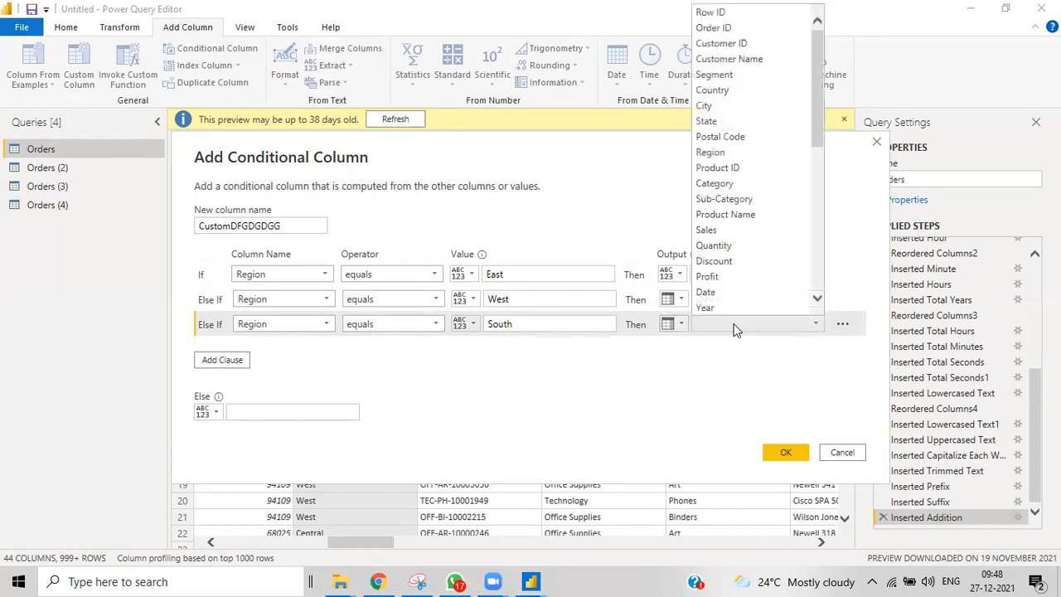
pyautogui.click(740, 215)
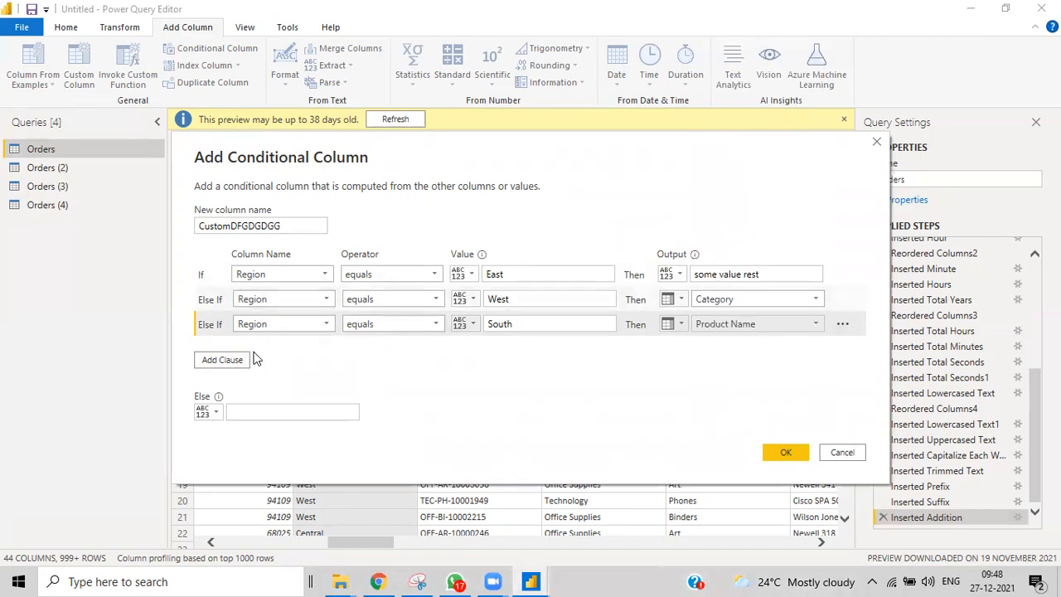
# Use the Sales column as the Else output and create the conditional column
pyautogui.click(212, 418)
pyautogui.click(230, 444)
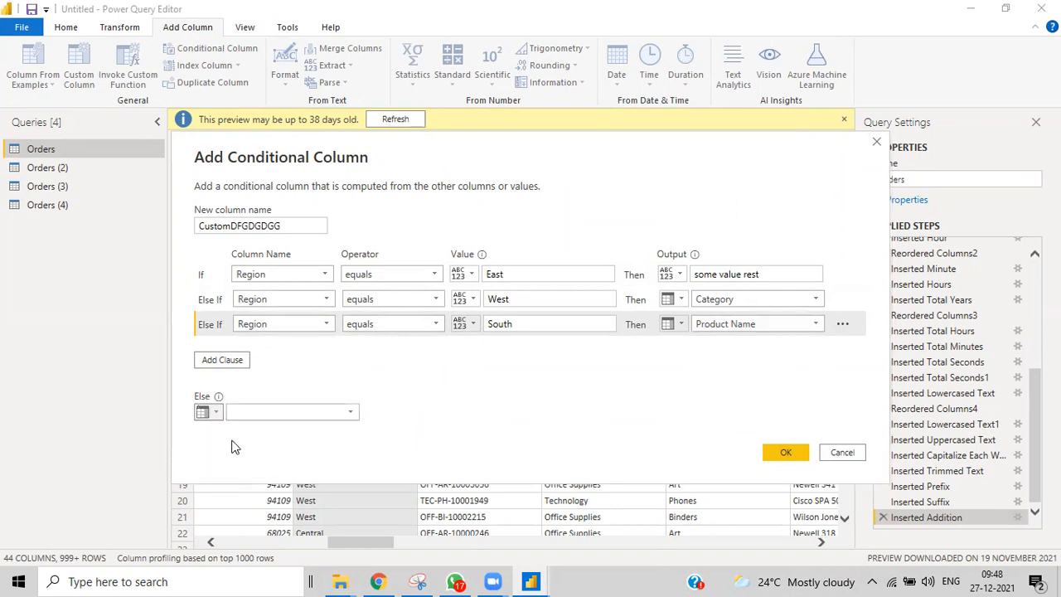
pyautogui.click(322, 410)
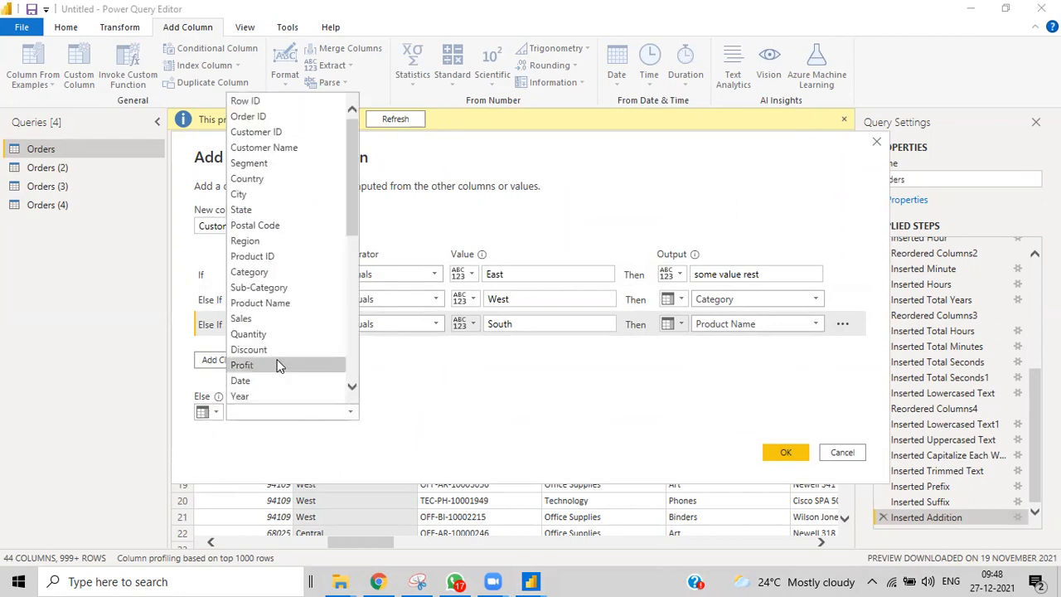
pyautogui.click(264, 319)
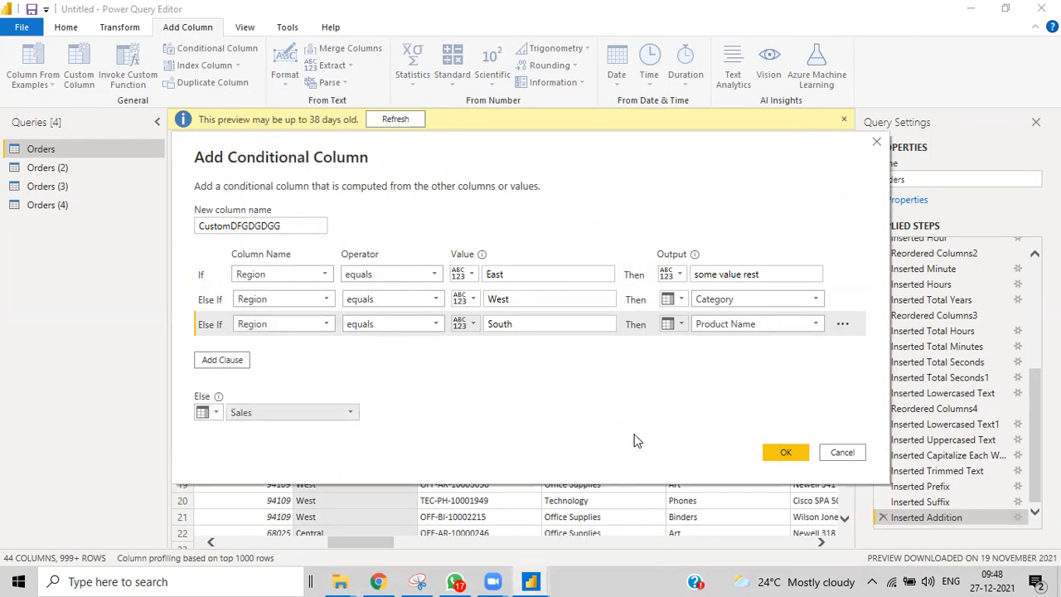
pyautogui.click(782, 453)
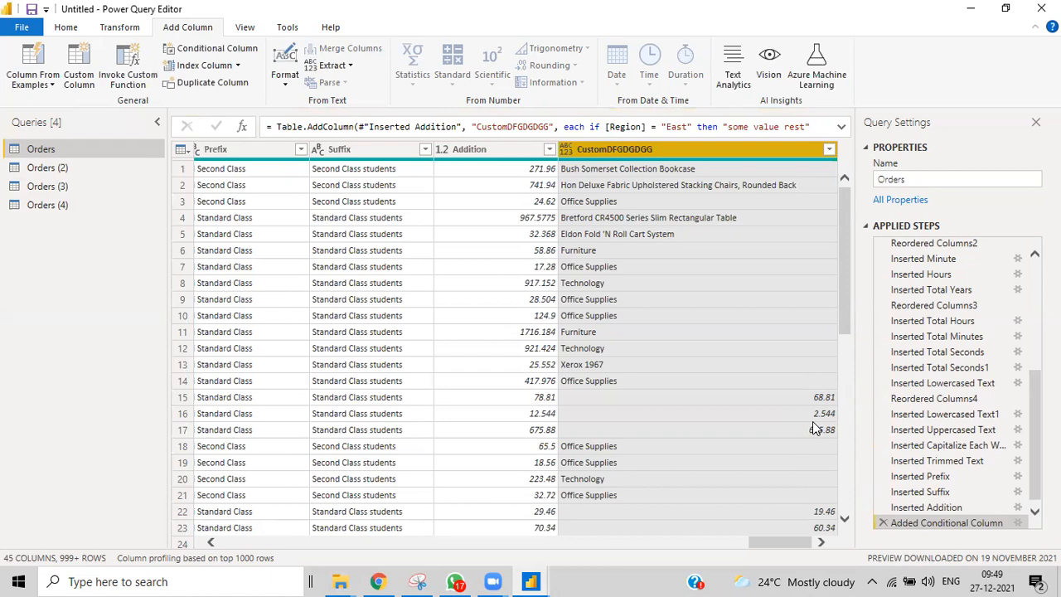
# Move the Region column to the end of the table and compare its values with the CustomDFGDGDGG column
pyautogui.moveTo(775, 546); pyautogui.dragTo(352, 547)
pyautogui.click(455, 149)
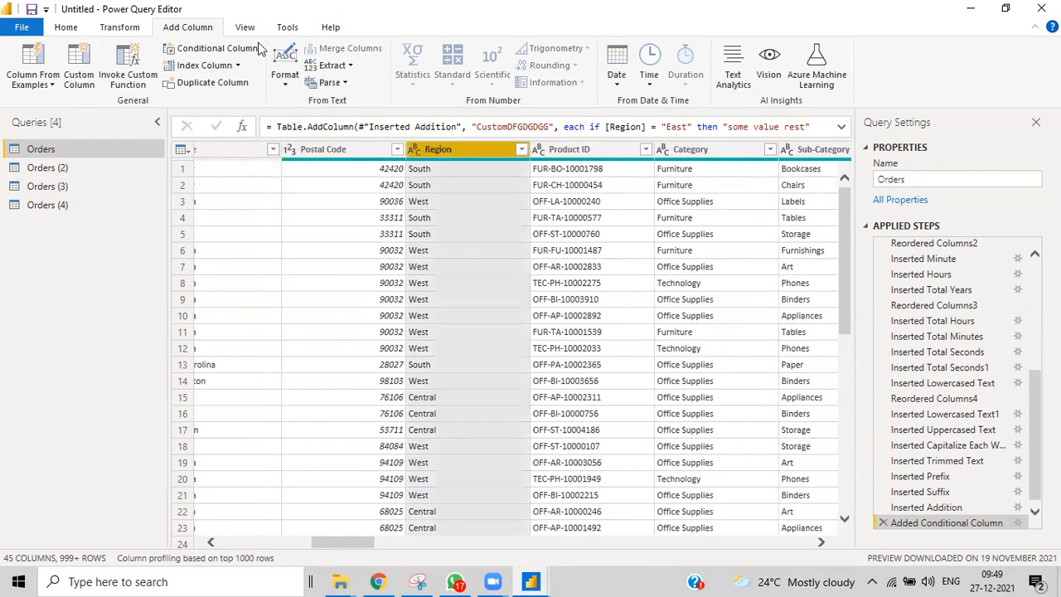
pyautogui.click(117, 27)
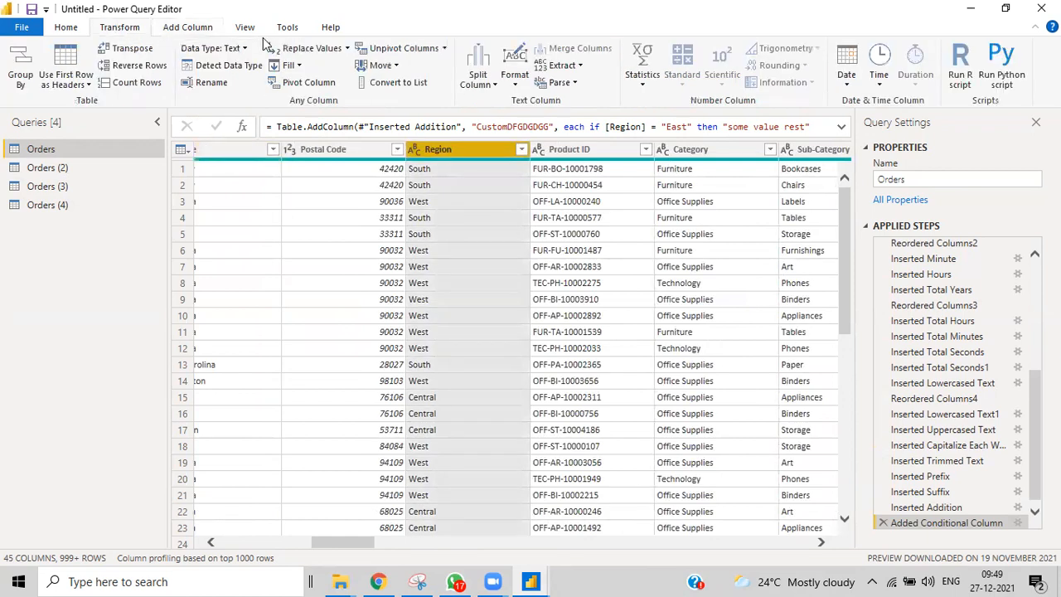
pyautogui.click(391, 68)
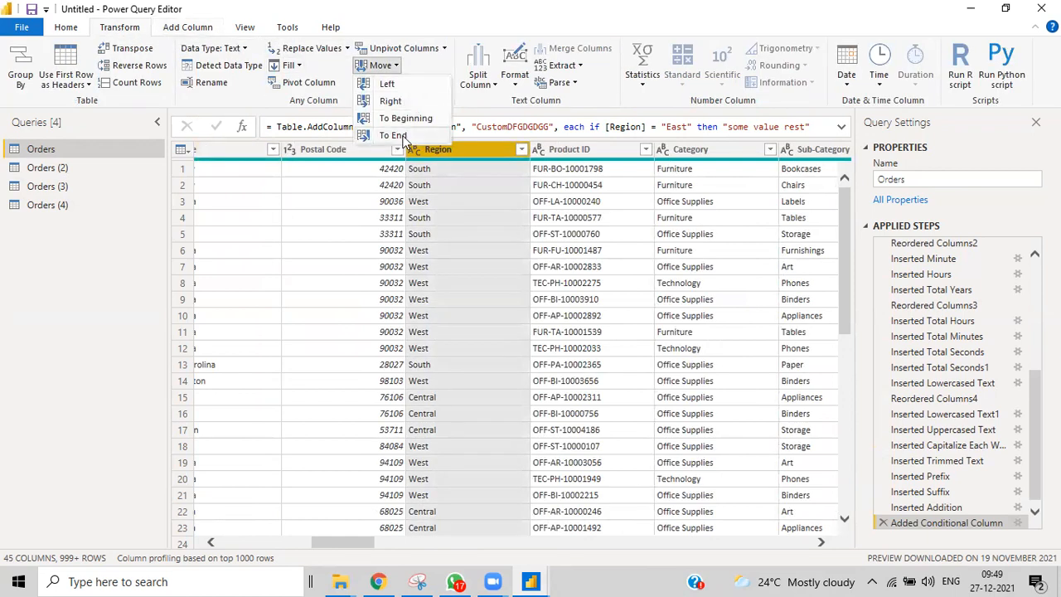
pyautogui.click(397, 135)
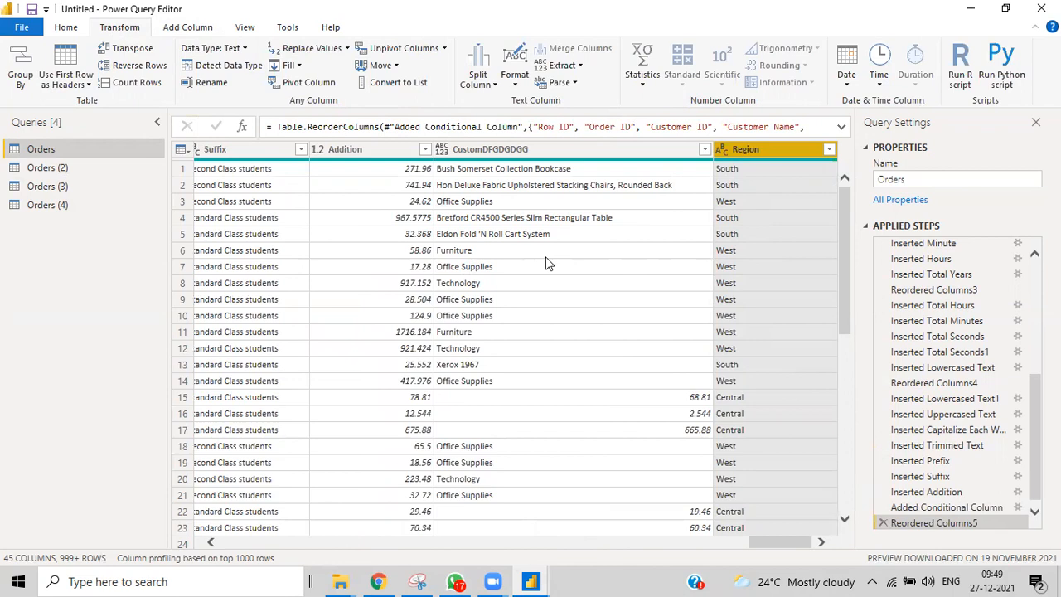
pyautogui.scroll(-5, 531, 334)
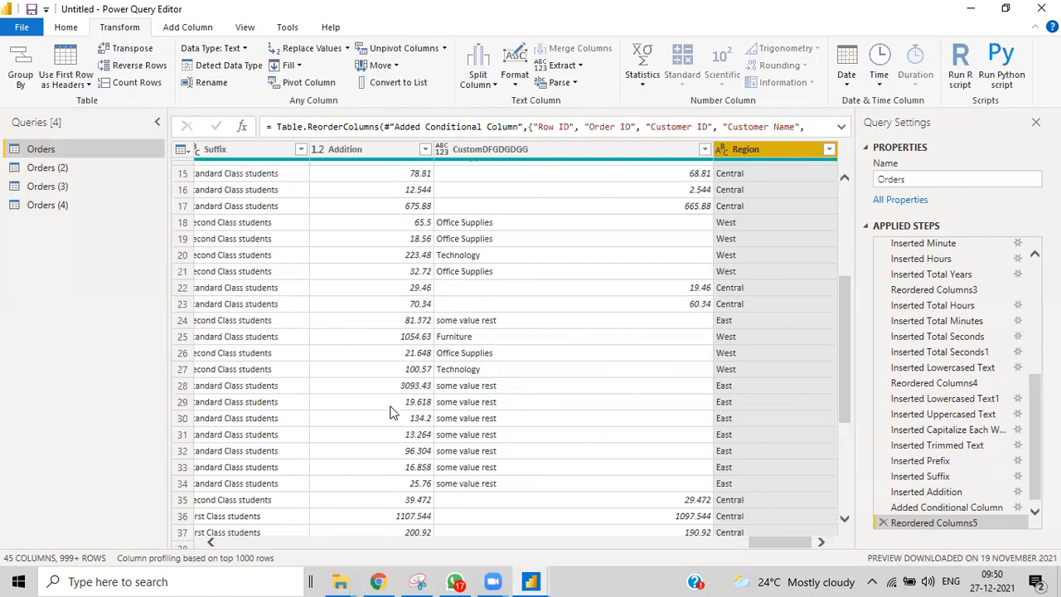
# Expand the formula bar and read through the full Table.ReorderColumns formula of the Reordered Columns5 step
pyautogui.click(840, 129)
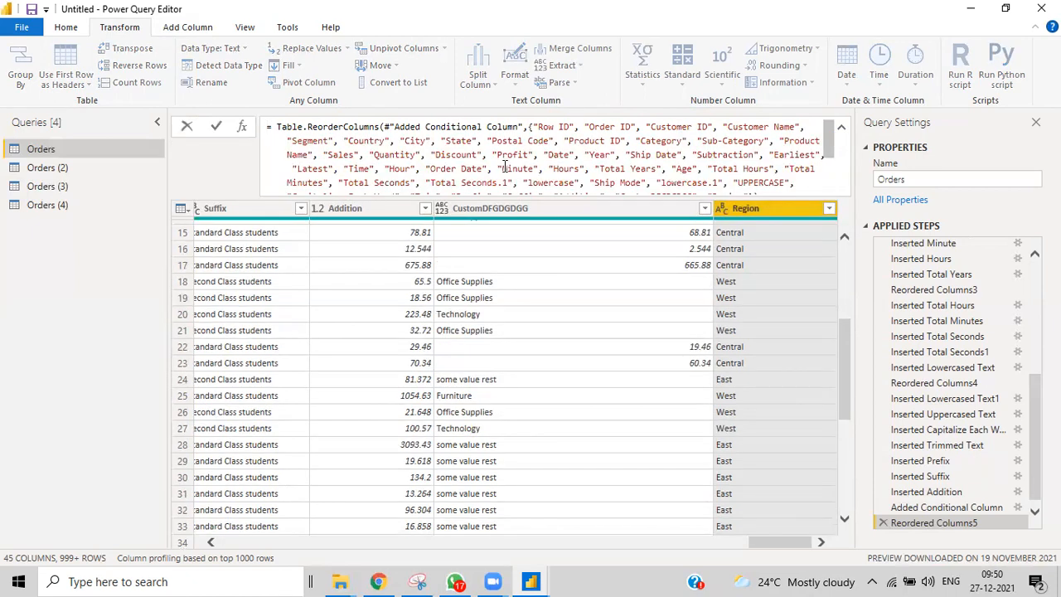
pyautogui.scroll(-2, 553, 184)
pyautogui.scroll(2, 553, 184)
pyautogui.scroll(-2, 553, 184)
pyautogui.scroll(2, 553, 184)
# Open the Inserted Lowercased Text1 step and highlight the Text.Lower function in its formula
pyautogui.click(899, 419)
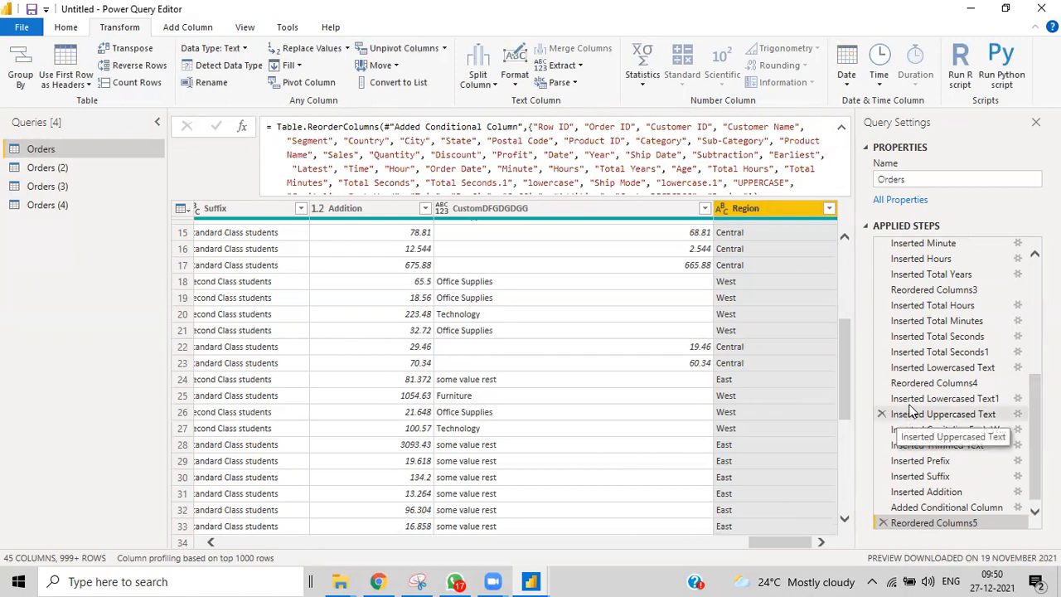
pyautogui.click(912, 396)
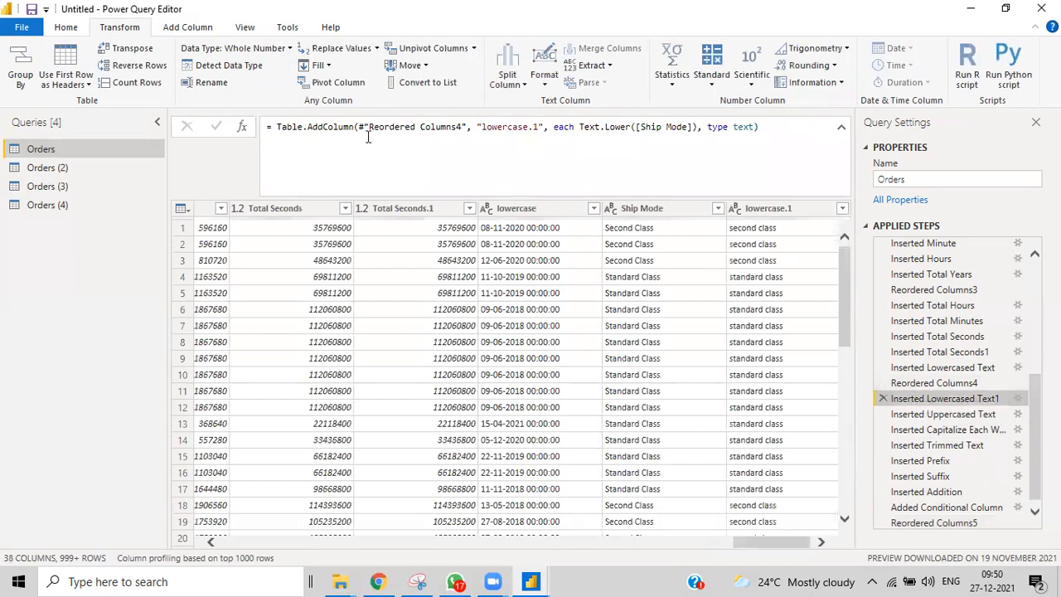
pyautogui.moveTo(578, 127); pyautogui.dragTo(633, 127)
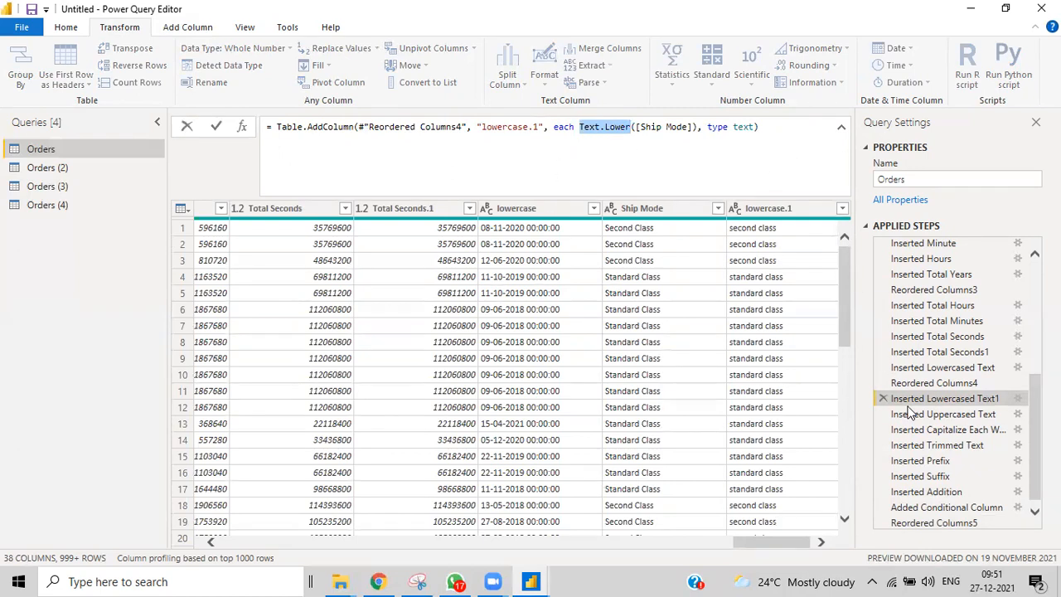
# Reselect the Inserted Lowercased Text1 step and highlight Text.Lower in its Ship Mode formula again
pyautogui.click(971, 395)
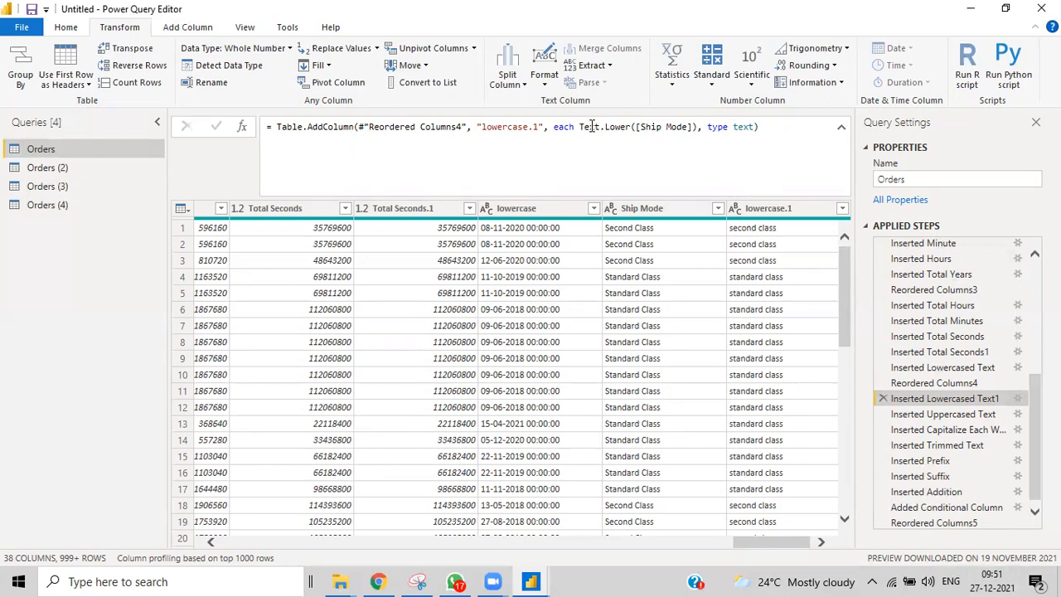
pyautogui.moveTo(579, 126); pyautogui.dragTo(632, 124)
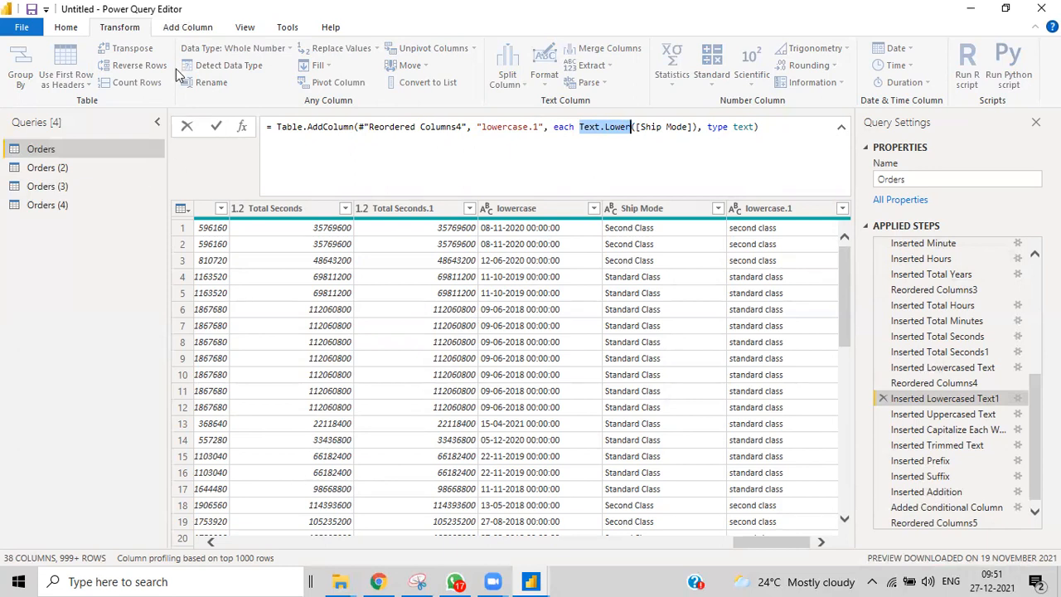
pyautogui.click(68, 27)
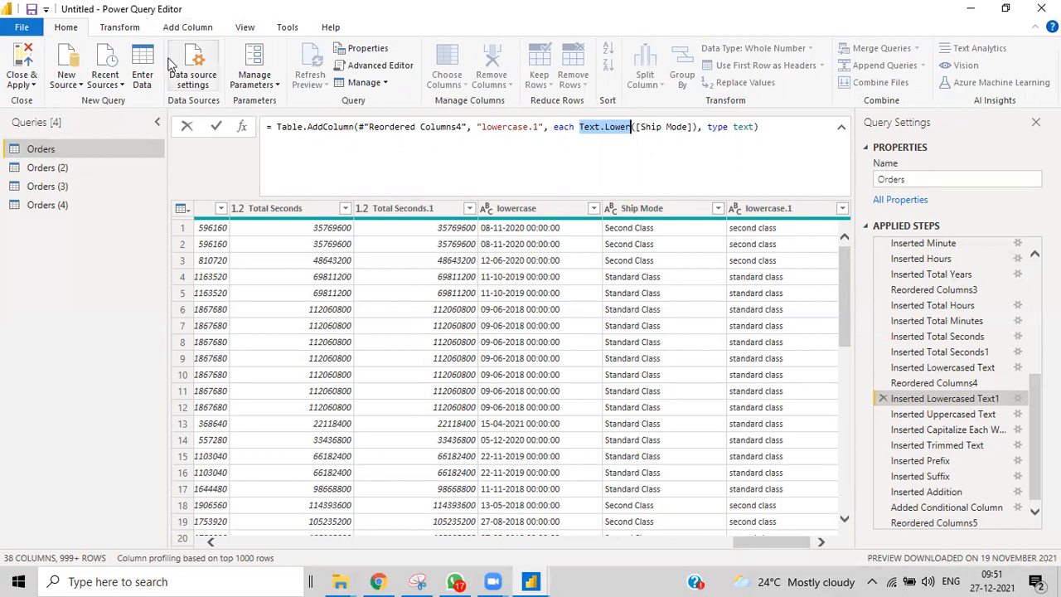
pyautogui.click(125, 28)
pyautogui.click(197, 29)
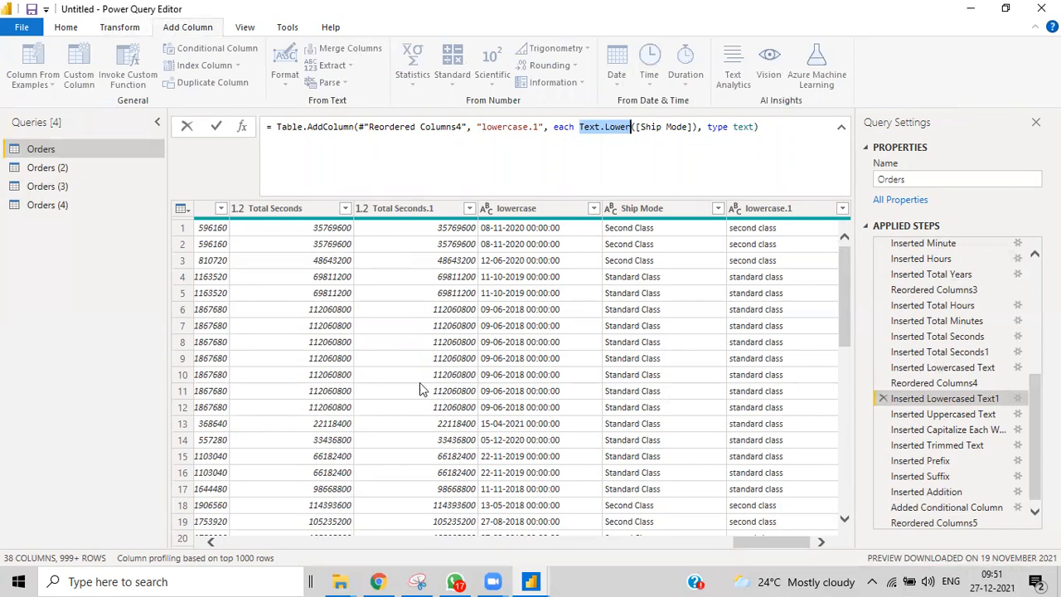
pyautogui.moveTo(778, 543); pyautogui.dragTo(726, 540)
pyautogui.moveTo(717, 546); pyautogui.dragTo(389, 527)
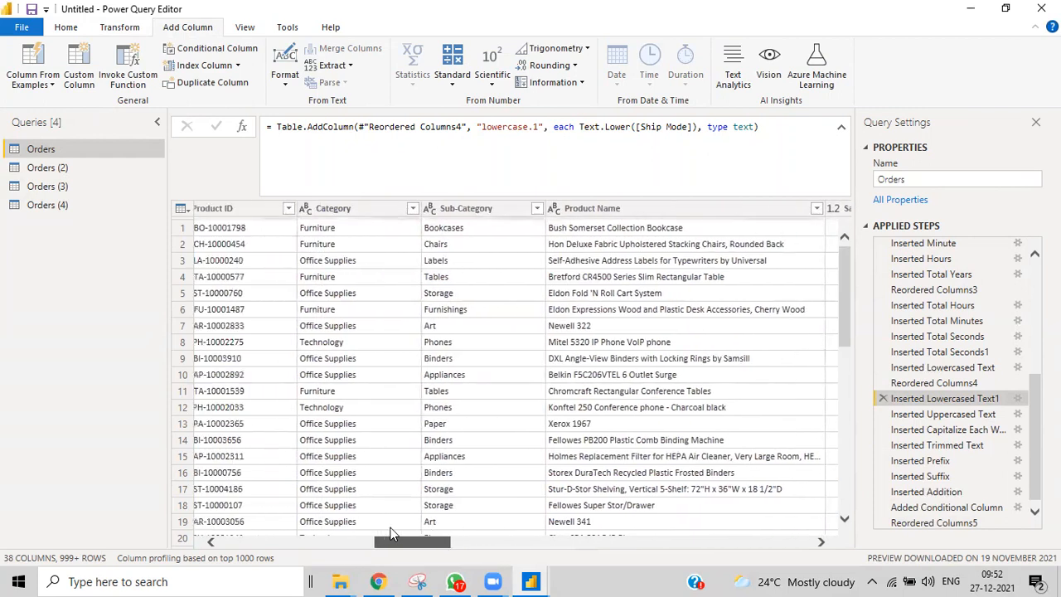
pyautogui.click(364, 205)
pyautogui.keyDown('ctrl'); pyautogui.click(465, 215); pyautogui.keyUp('ctrl')
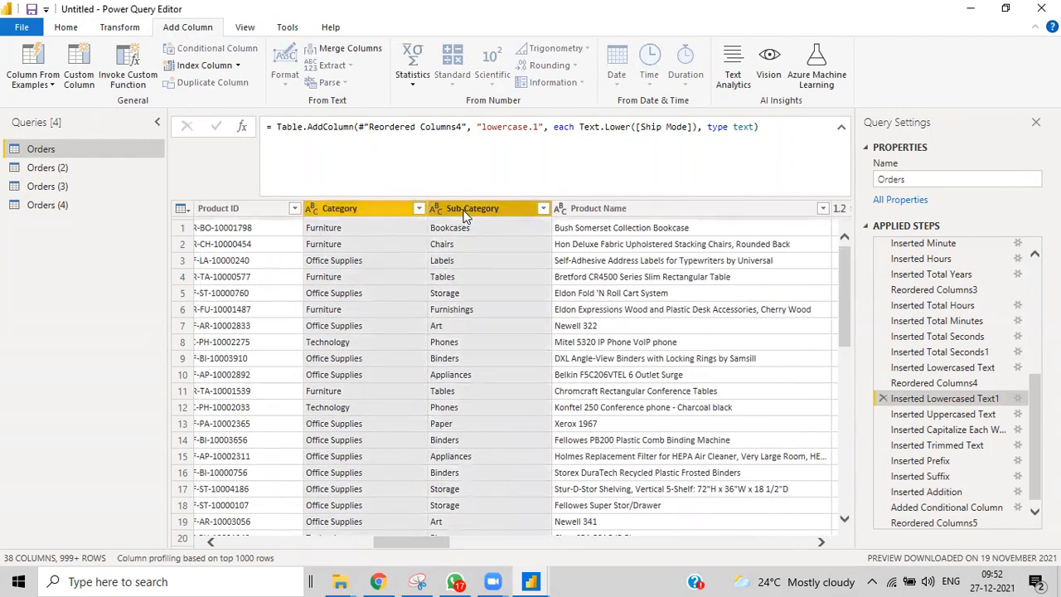
pyautogui.click(341, 48)
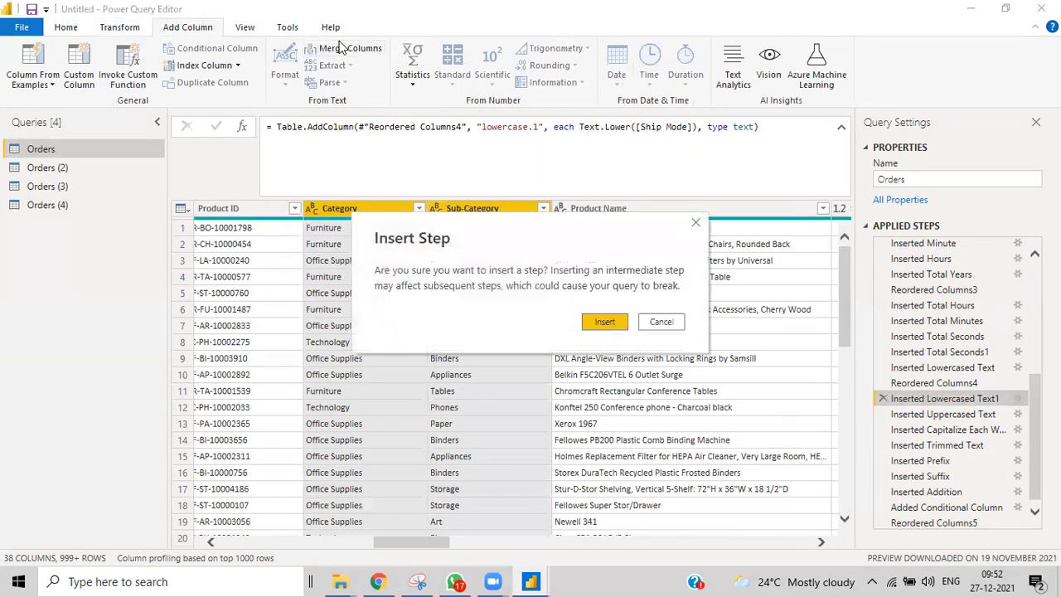
pyautogui.click(660, 321)
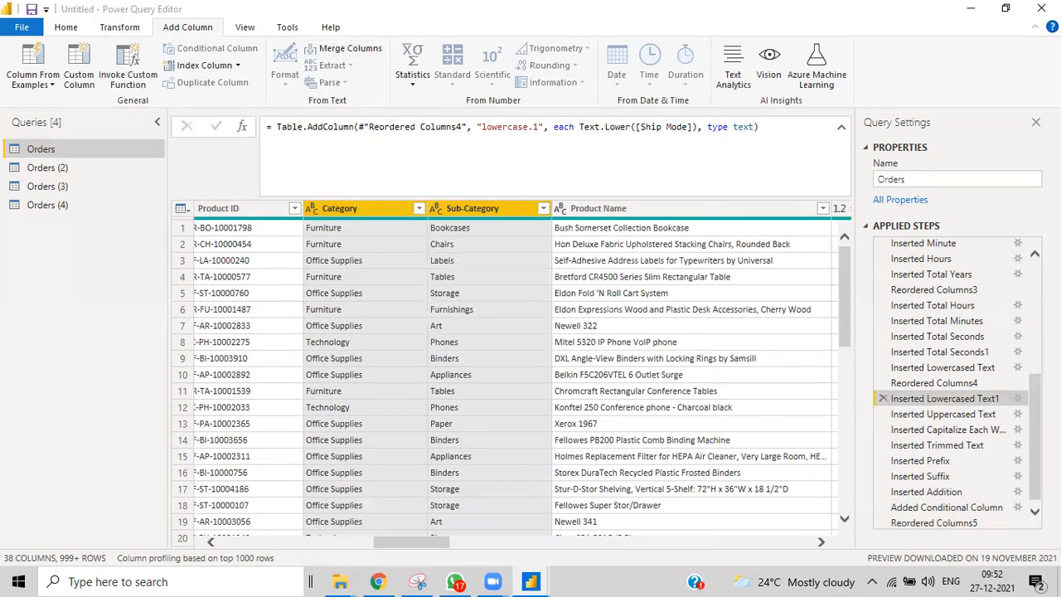
# From the Reordered Columns5 step, add a Merged column combining Sub-Category and Product Name with a semicolon separator
pyautogui.click(927, 521)
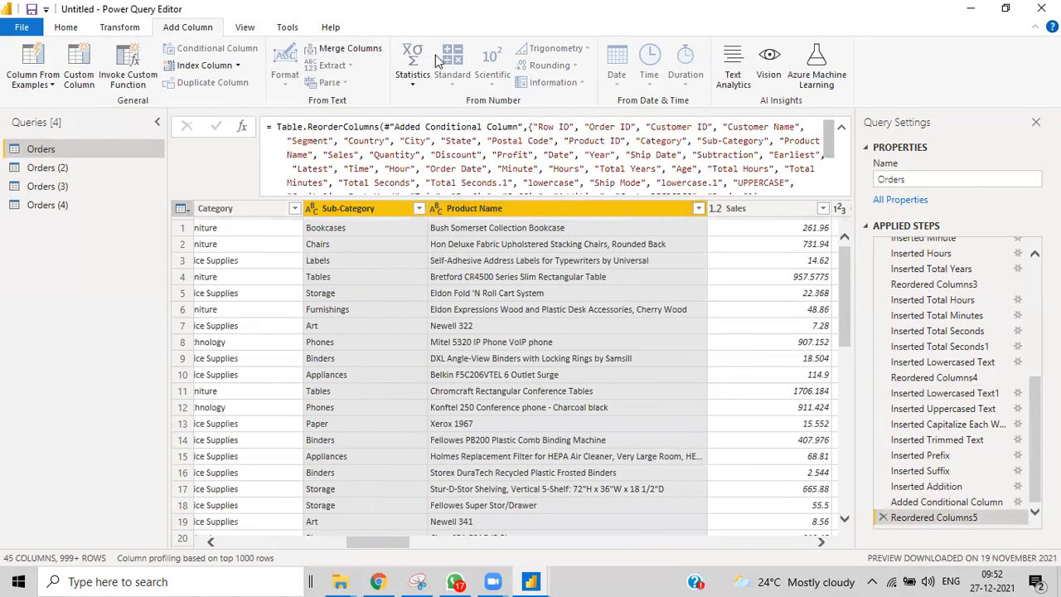
pyautogui.click(350, 48)
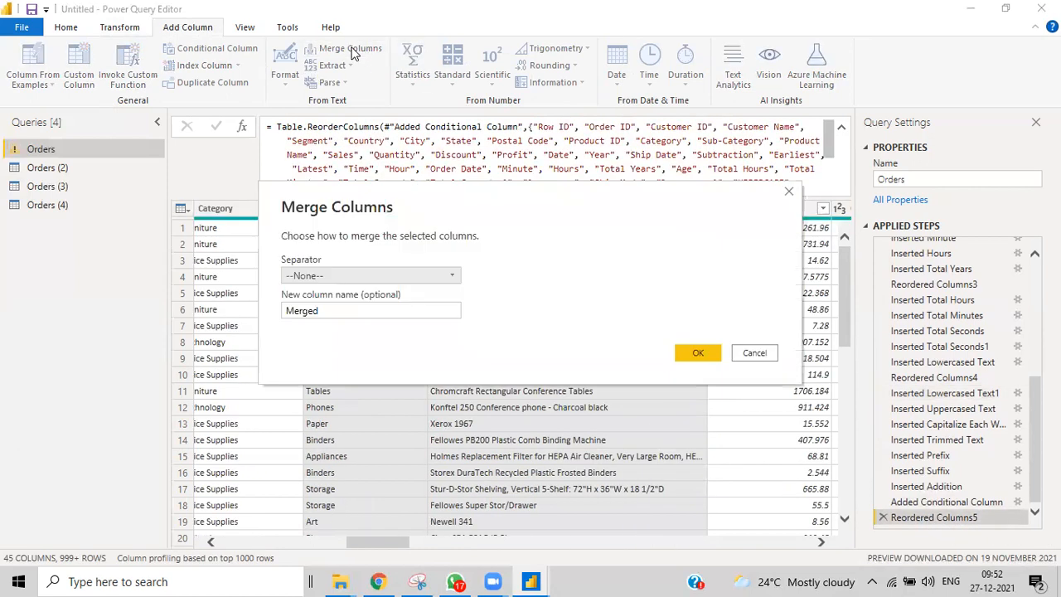
pyautogui.click(319, 273)
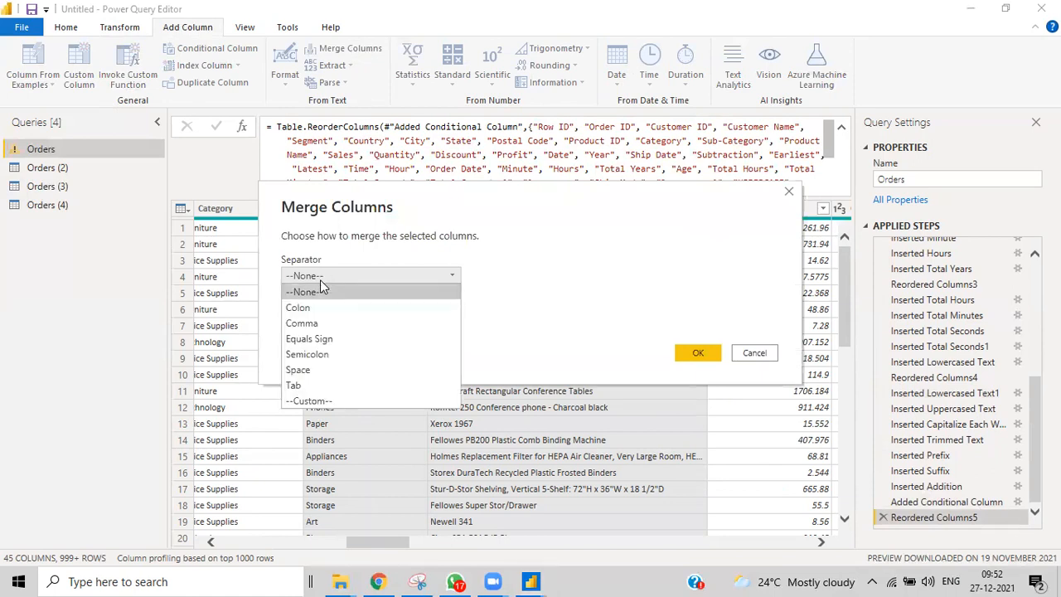
pyautogui.click(308, 355)
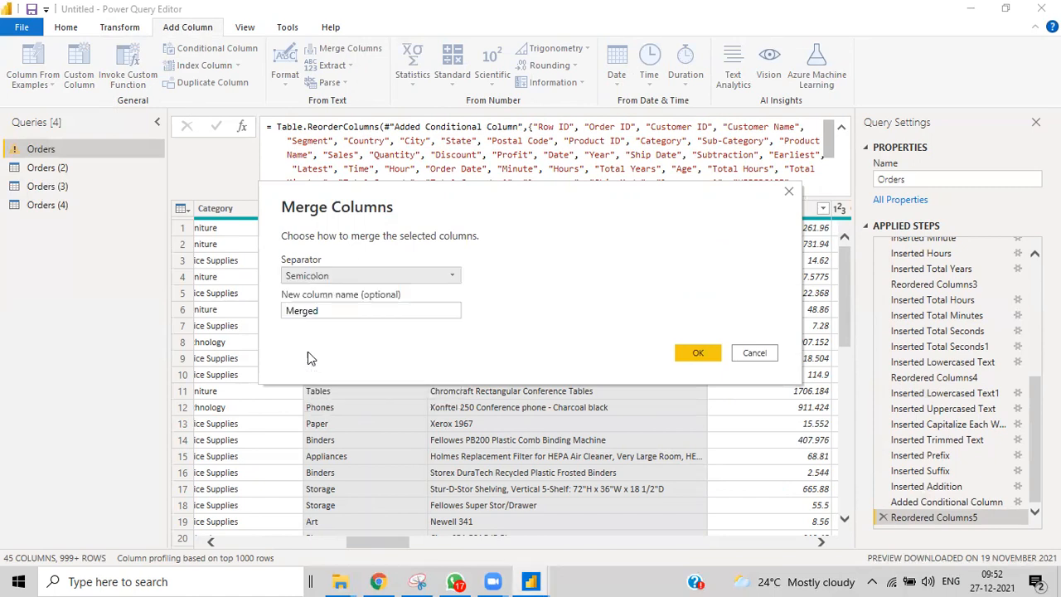
pyautogui.click(709, 355)
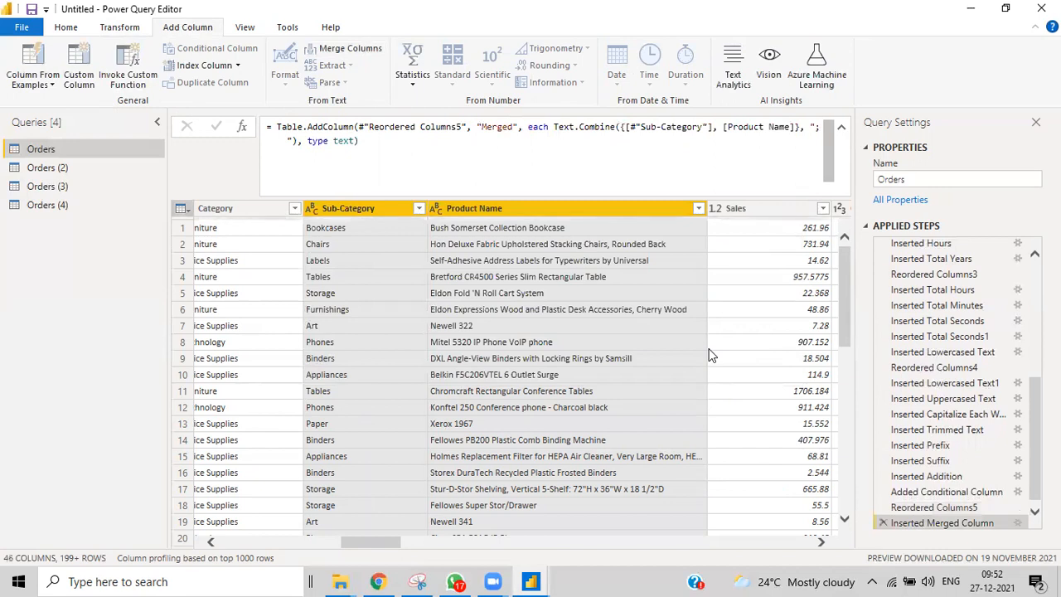
# Review the Merged column's values and change its separator to a space
pyautogui.moveTo(371, 543); pyautogui.dragTo(870, 547)
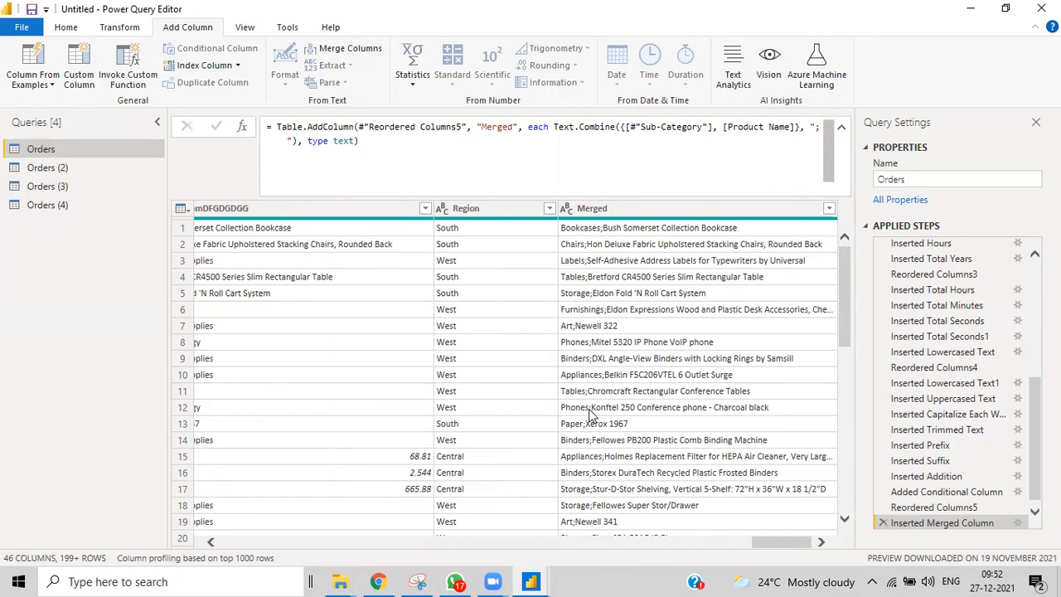
pyautogui.moveTo(840, 291); pyautogui.dragTo(774, 537)
pyautogui.moveTo(847, 446); pyautogui.dragTo(787, 537)
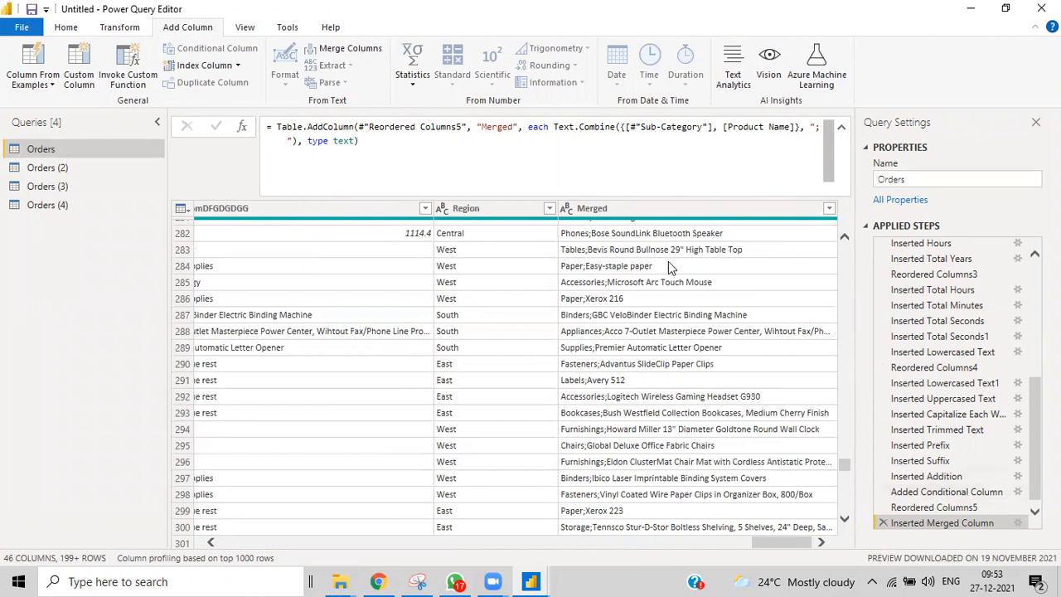
pyautogui.click(1019, 522)
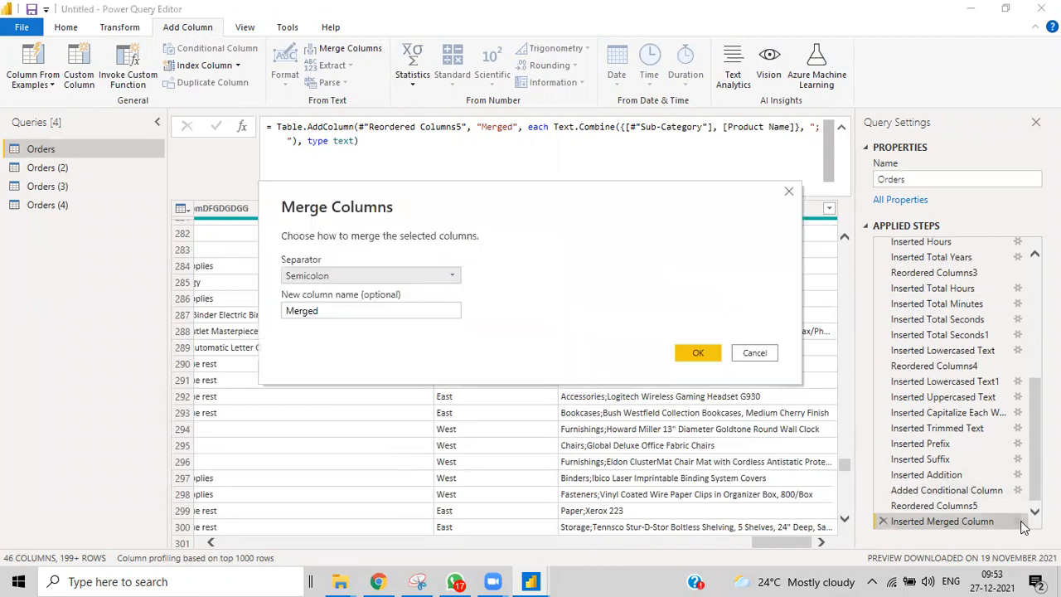
pyautogui.click(321, 282)
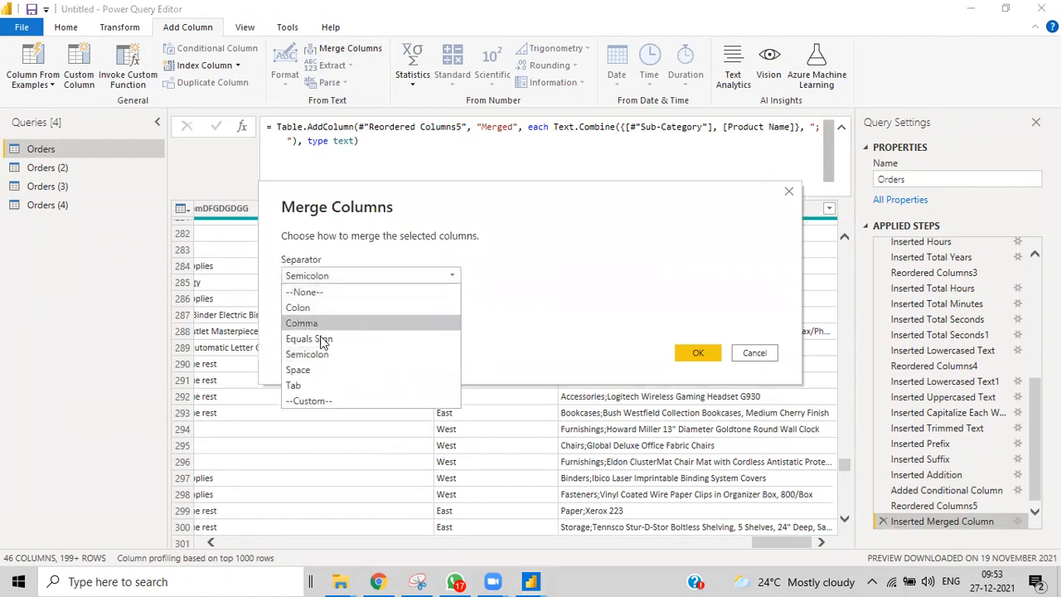
pyautogui.click(321, 371)
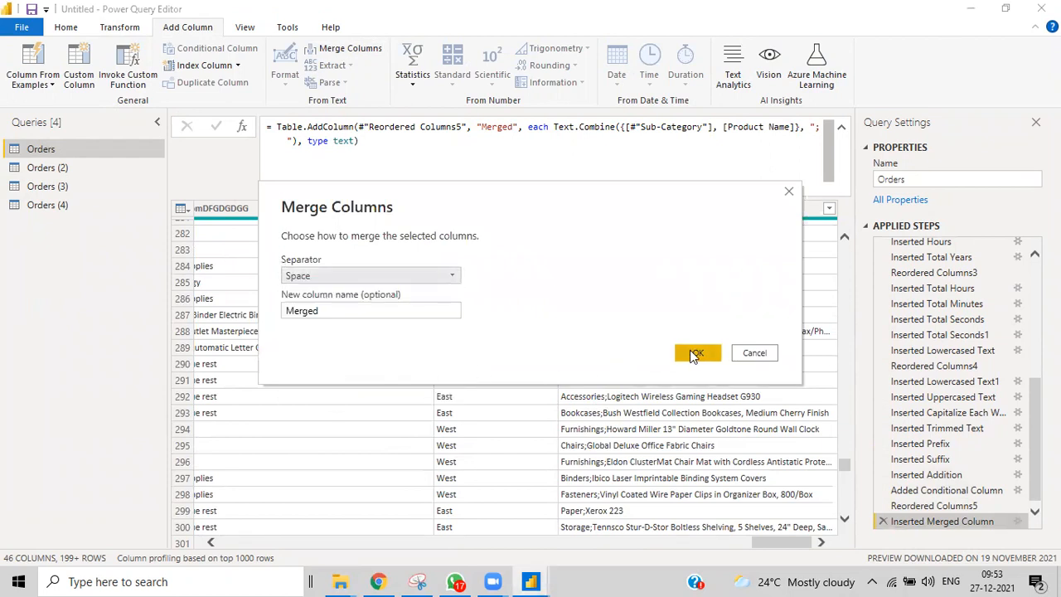
pyautogui.click(695, 354)
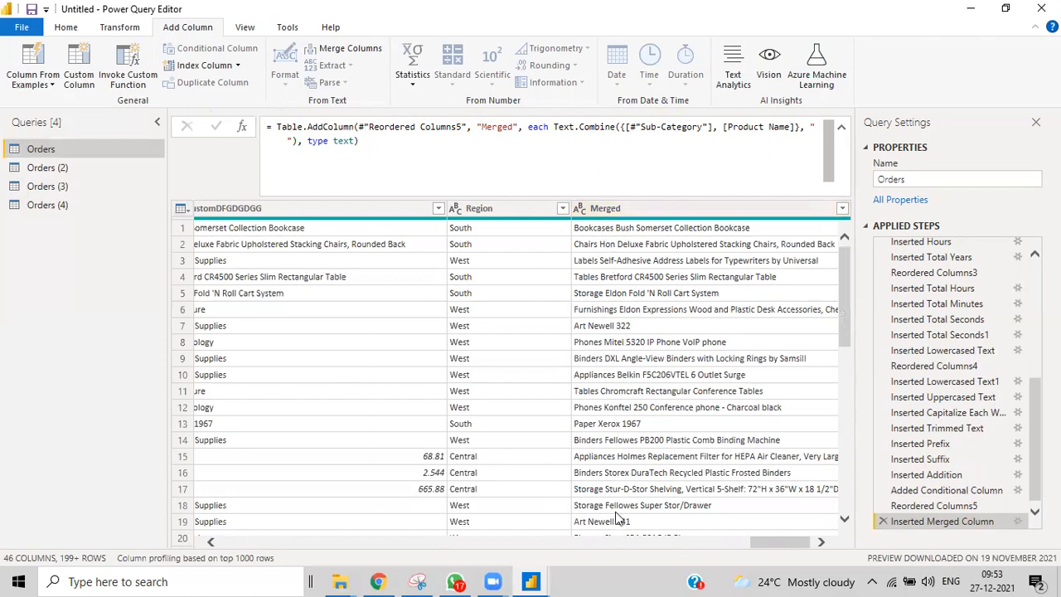
# Check how Sub-Category and Product Name are combined across the rows of the Merged column
pyautogui.scroll(-14, 617, 518)
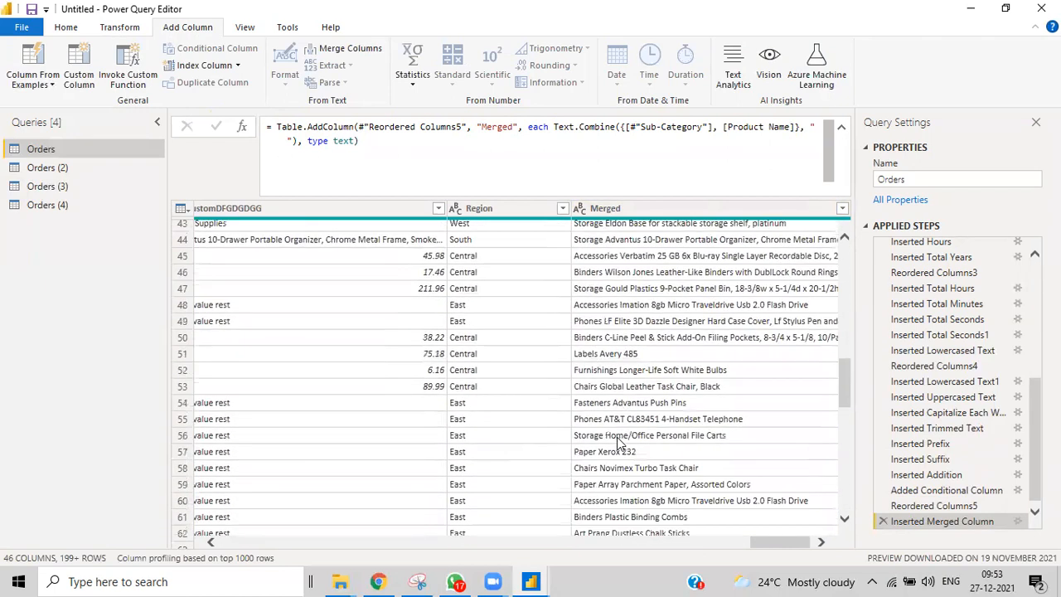
pyautogui.scroll(-1, 617, 443)
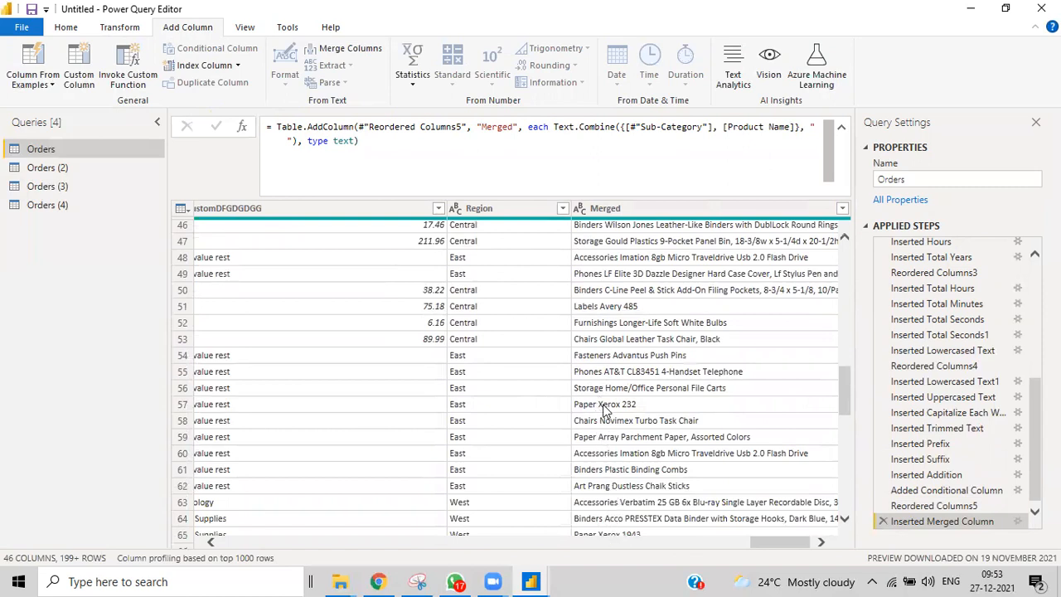
pyautogui.scroll(10, 618, 375)
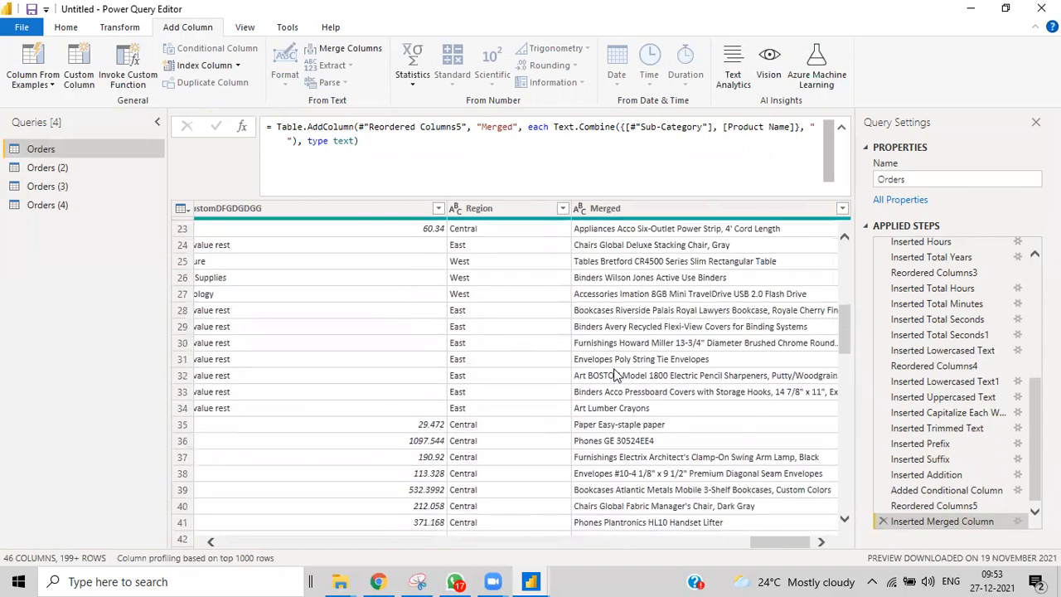
pyautogui.scroll(5, 617, 375)
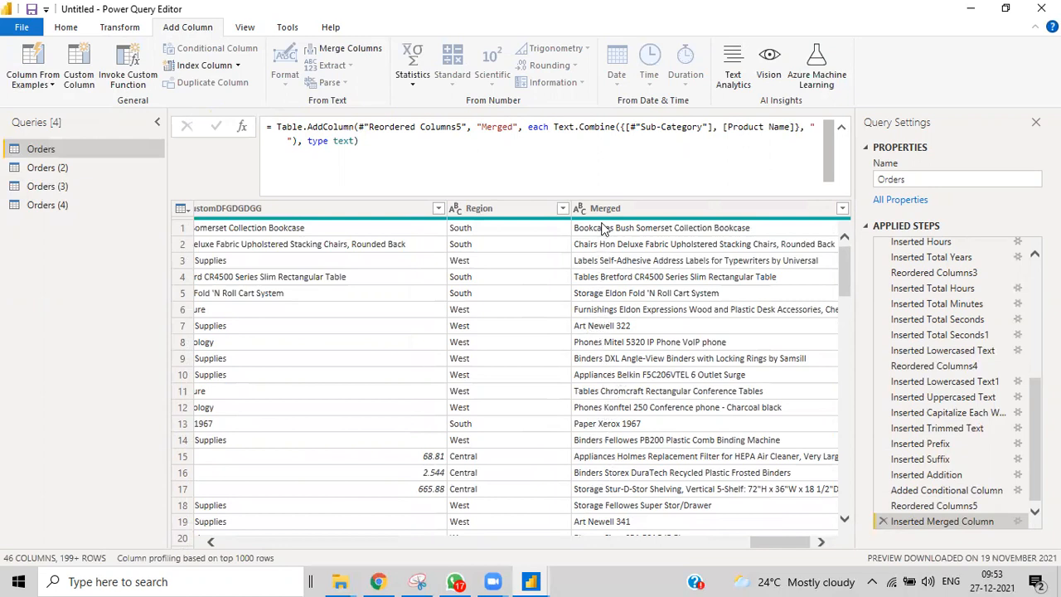
pyautogui.scroll(-20, 609, 503)
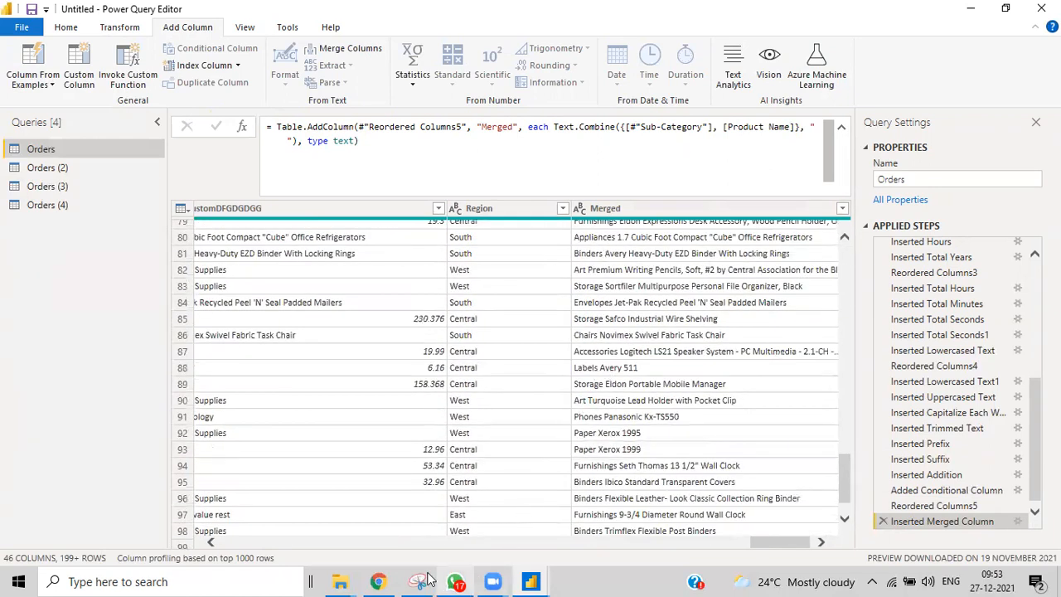
pyautogui.moveTo(379, 580)
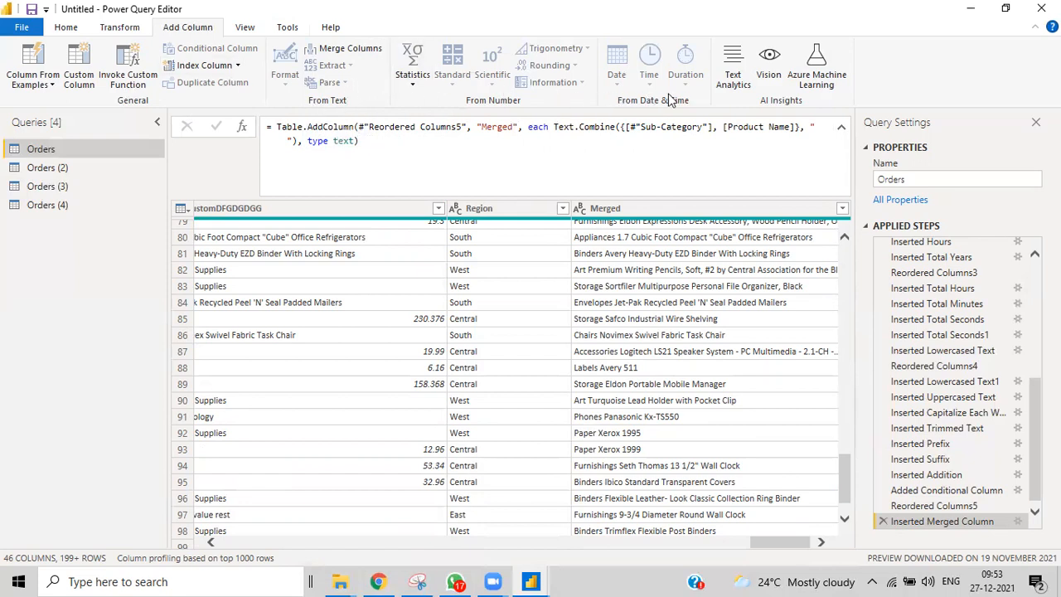
# Look over the available text Parse formats and the column data type choices
pyautogui.click(132, 30)
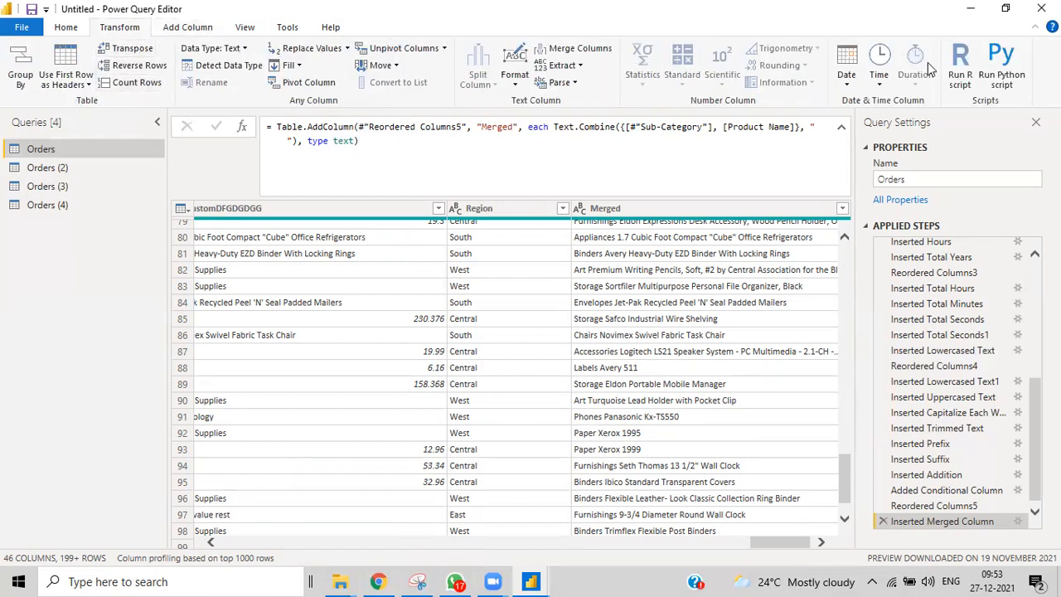
pyautogui.click(570, 83)
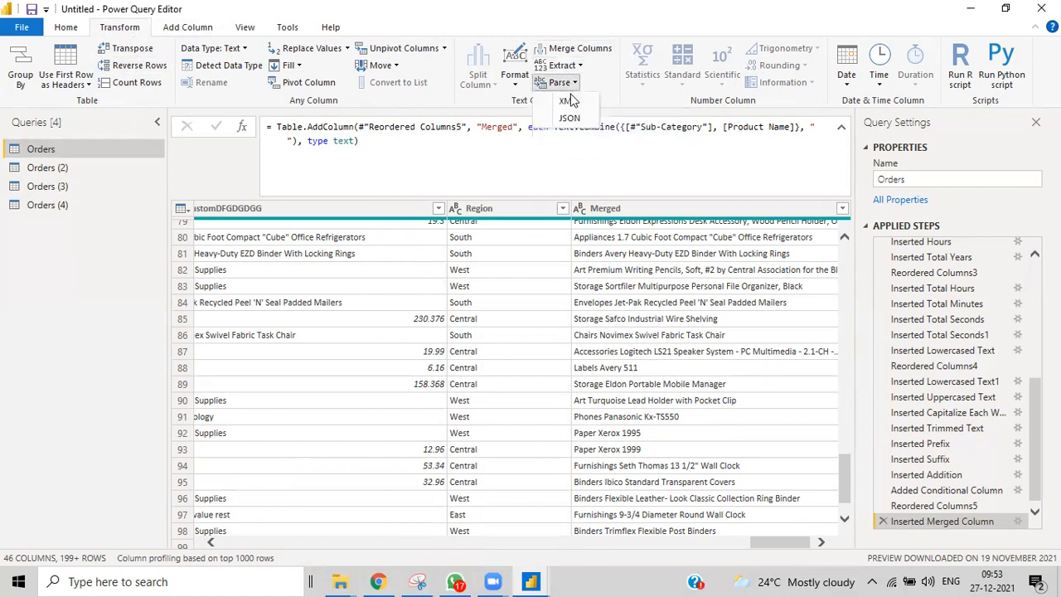
pyautogui.click(604, 93)
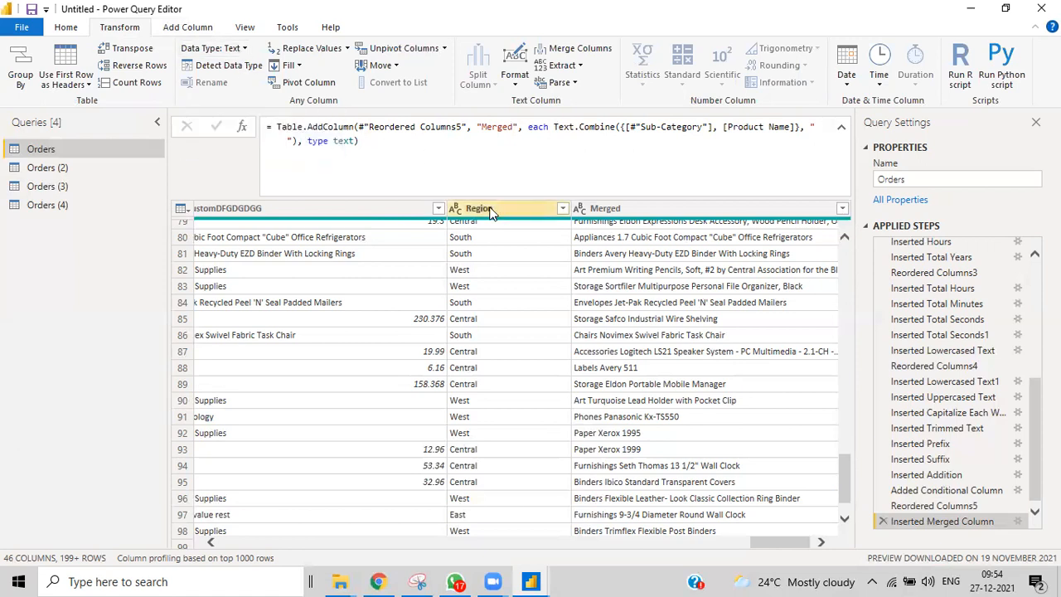
pyautogui.click(245, 50)
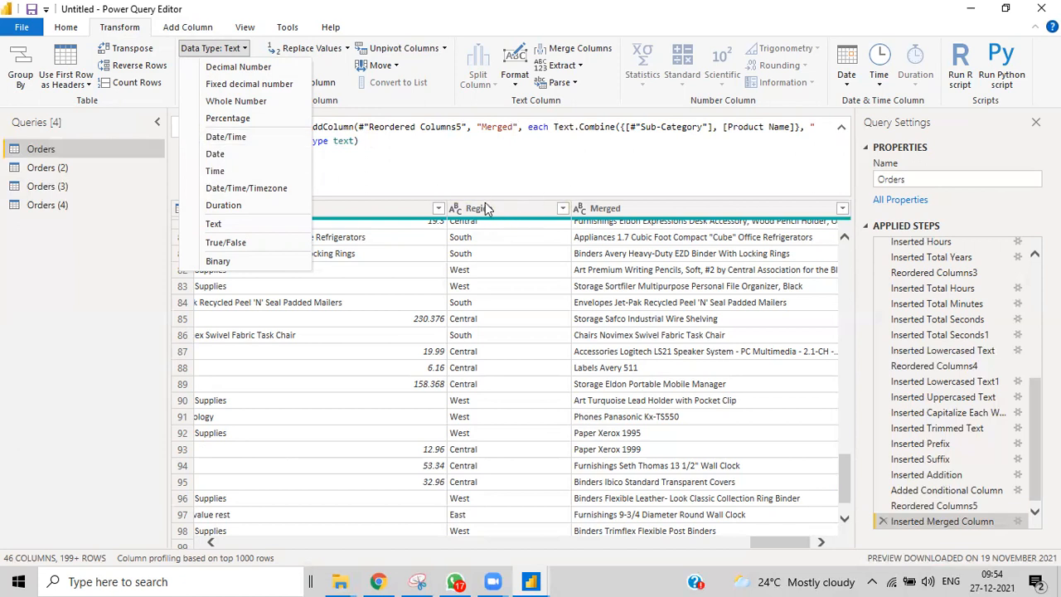
pyautogui.press('Escape')
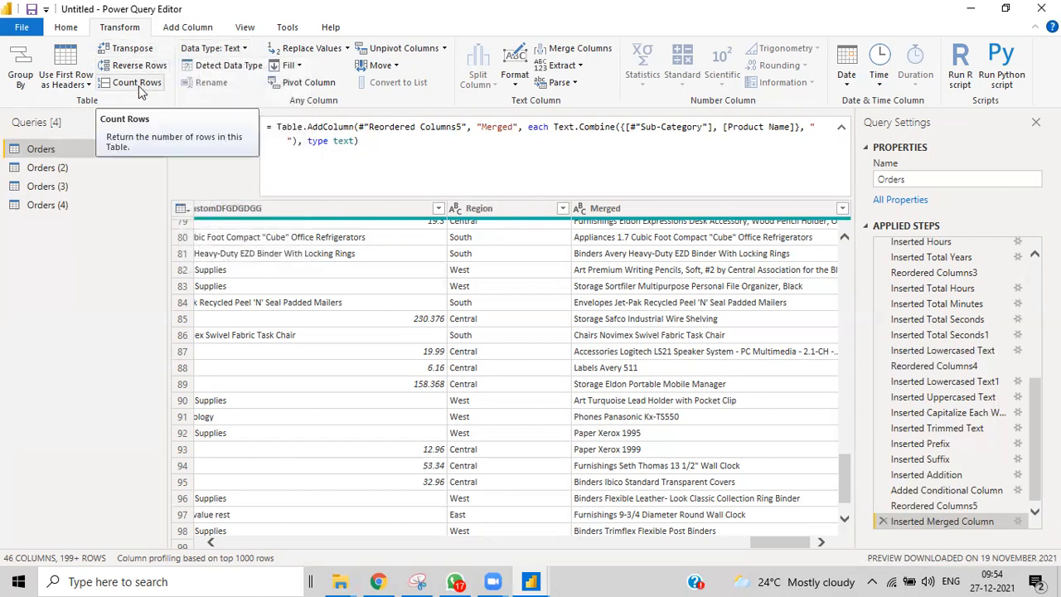
# Count the rows of the Orders table and remove that row-count step from the query
pyautogui.click(1004, 10)
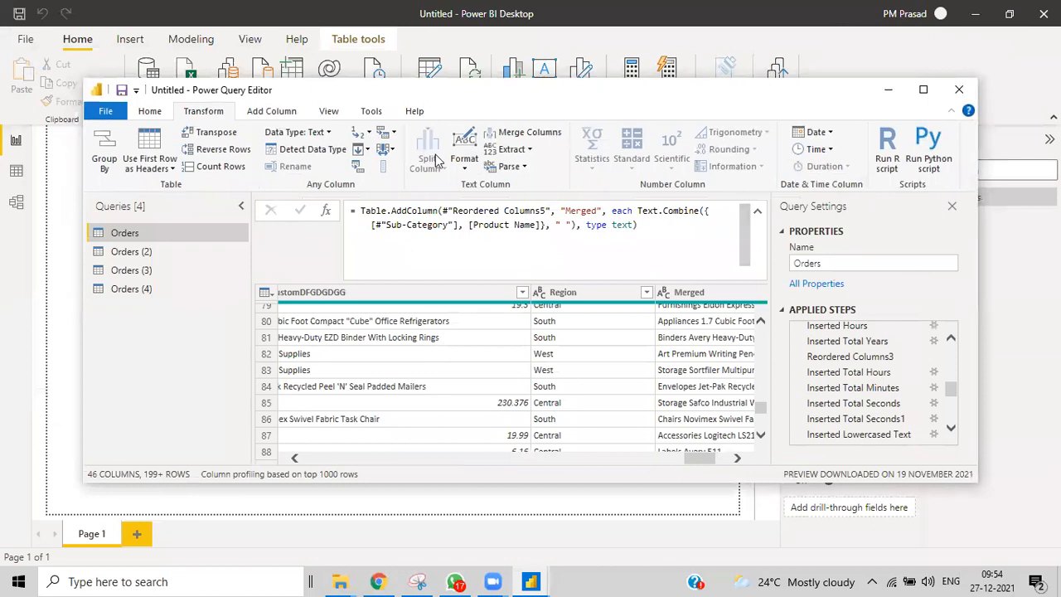
pyautogui.click(439, 295)
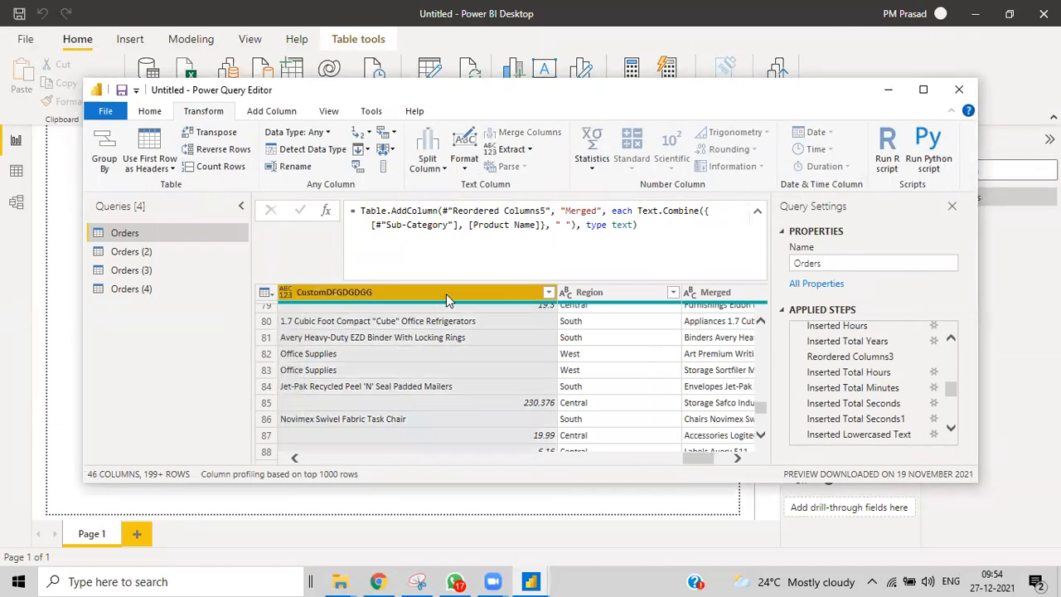
pyautogui.click(584, 295)
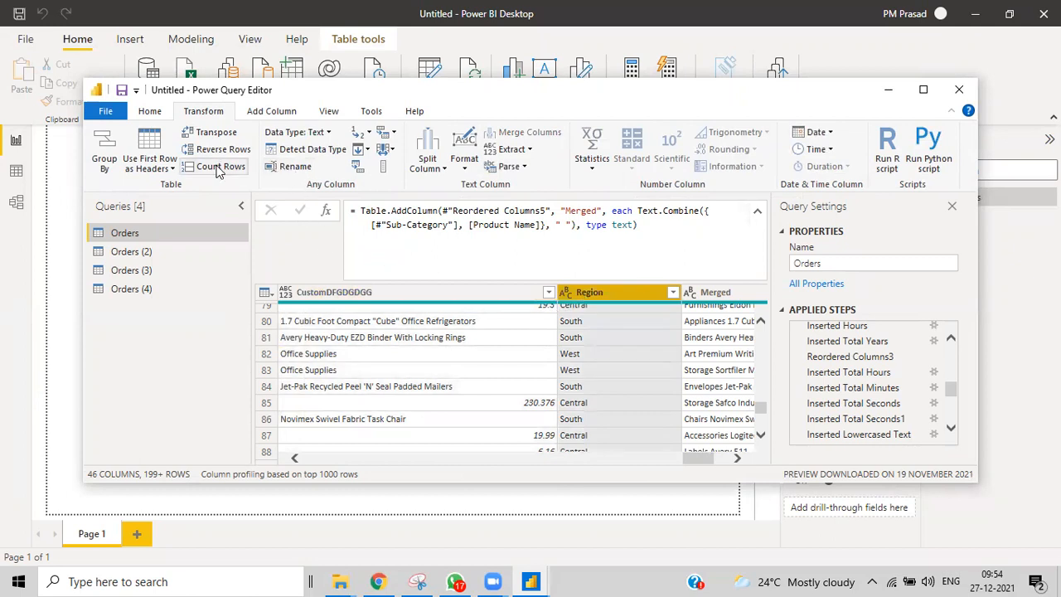
pyautogui.click(218, 168)
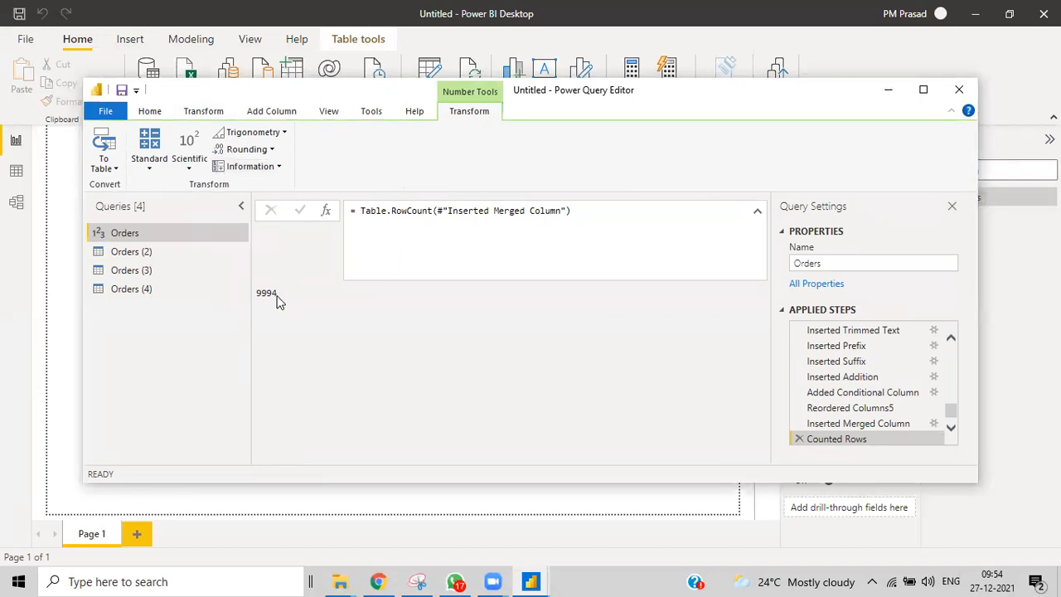
pyautogui.click(798, 438)
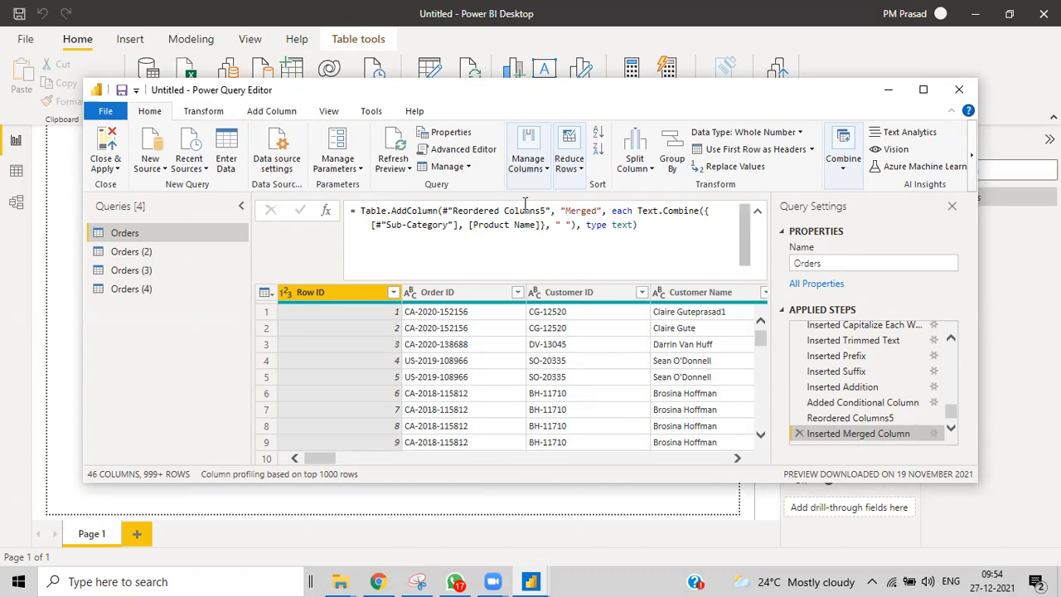
# Look over the commands available for the Order ID and Row ID columns and for the Orders query
pyautogui.rightClick(449, 298)
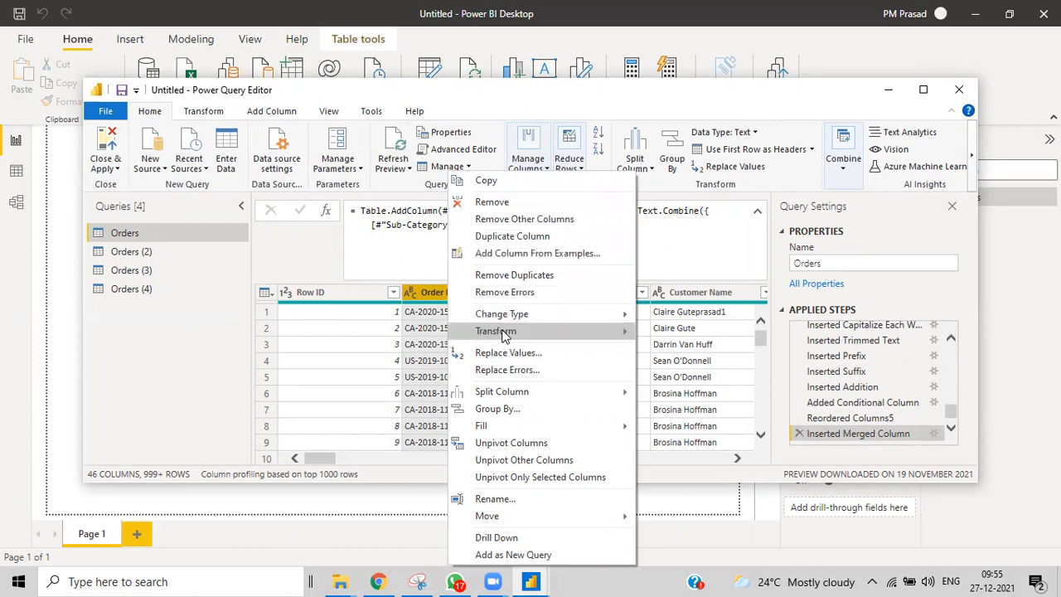
pyautogui.moveTo(509, 392)
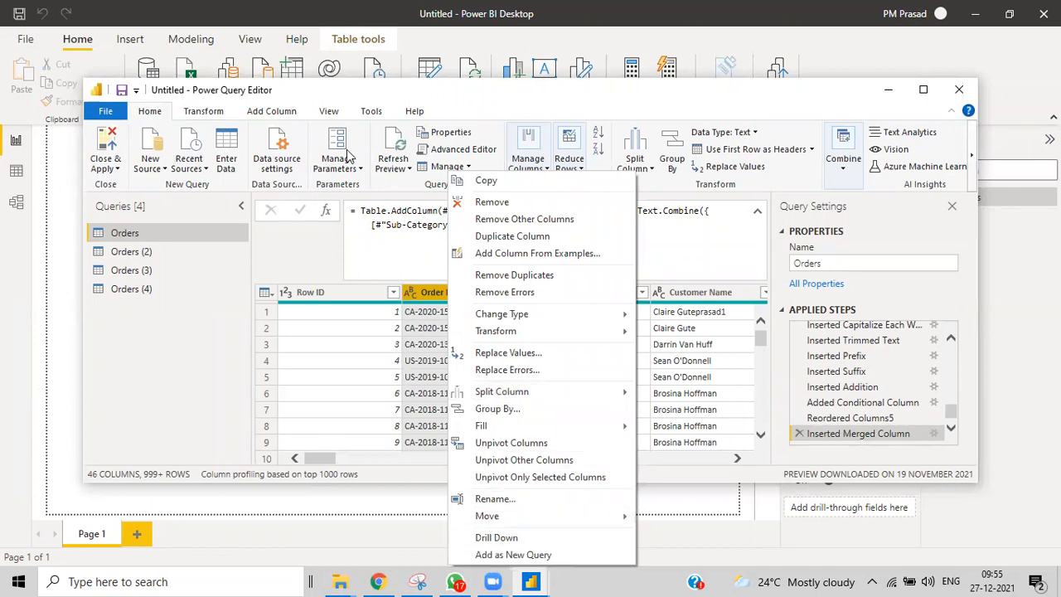
pyautogui.click(493, 581)
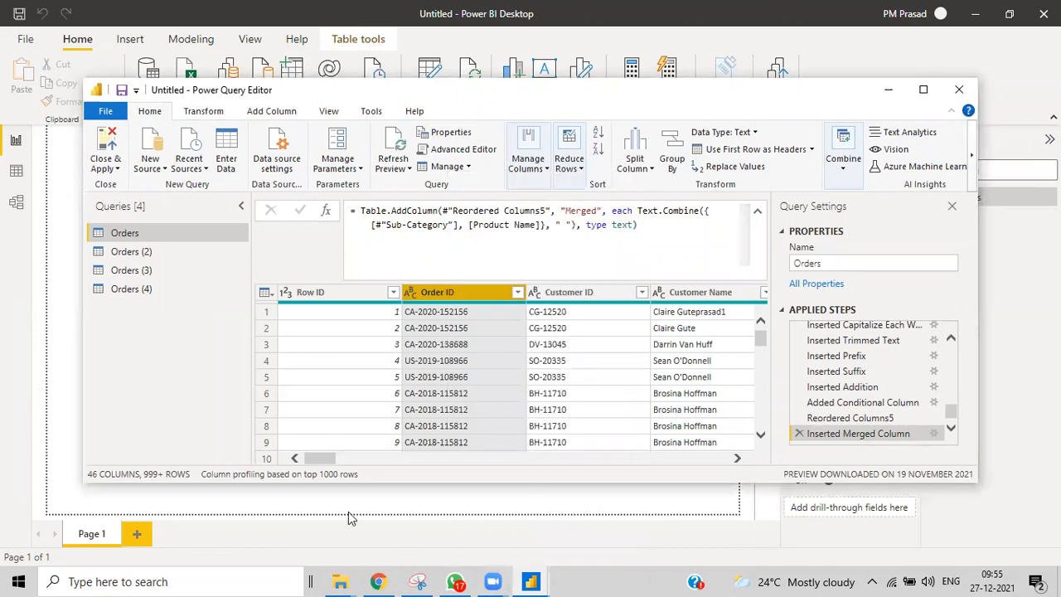
pyautogui.rightClick(369, 298)
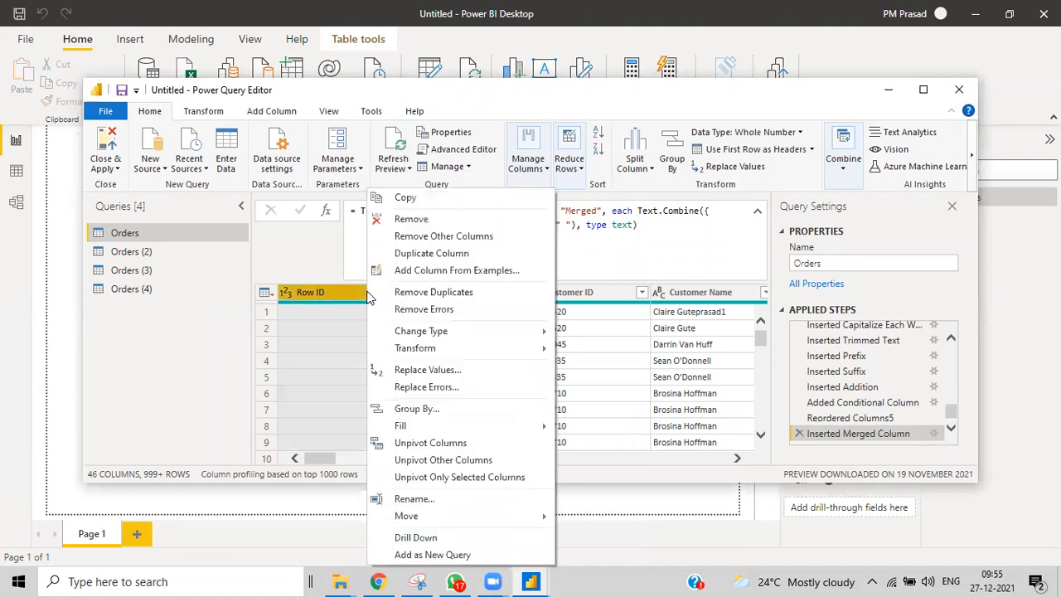
pyautogui.press('Escape')
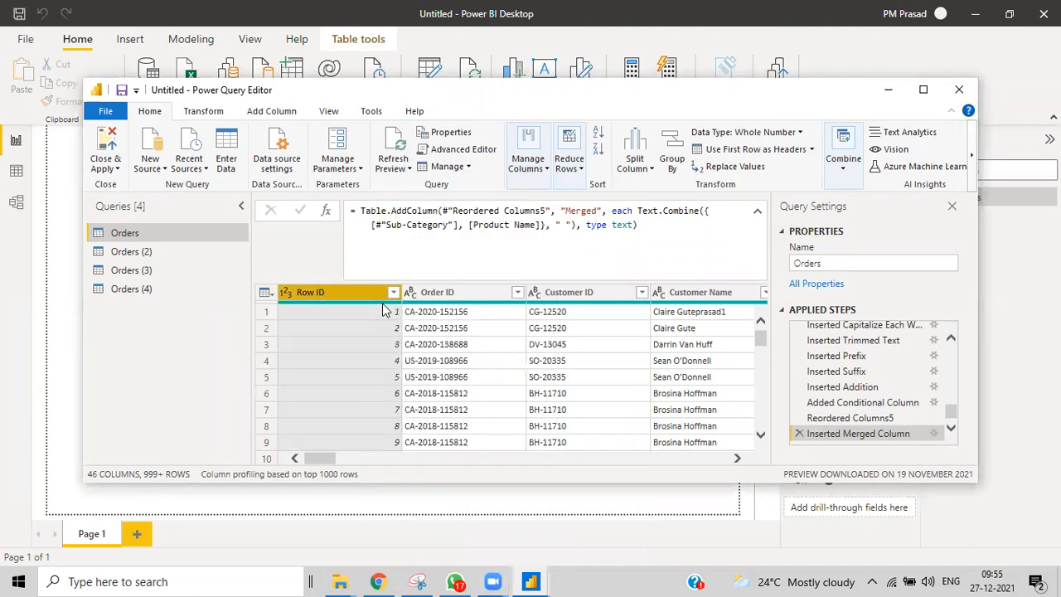
pyautogui.rightClick(176, 234)
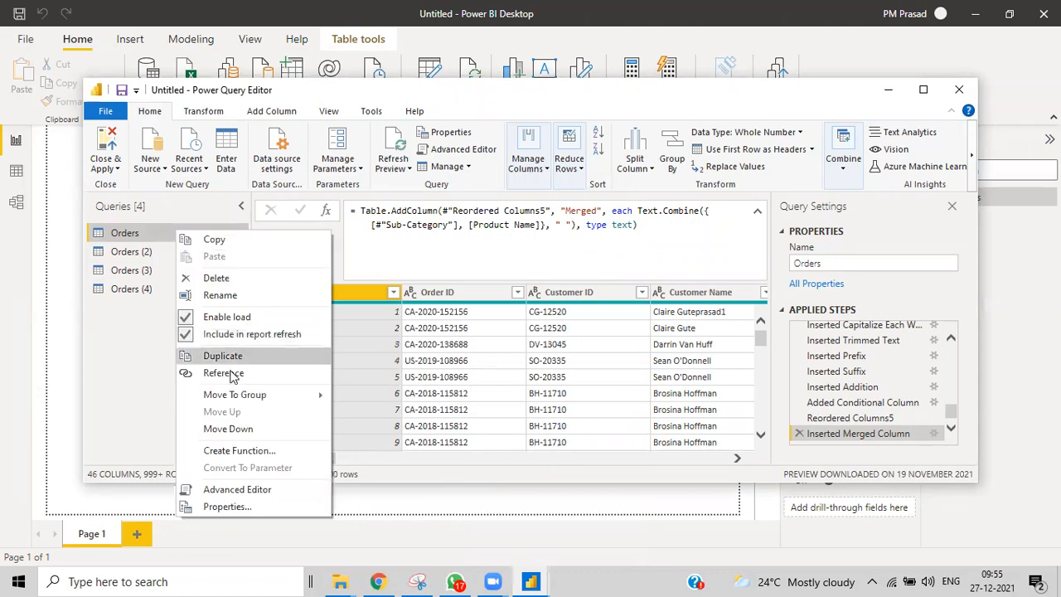
pyautogui.click(127, 383)
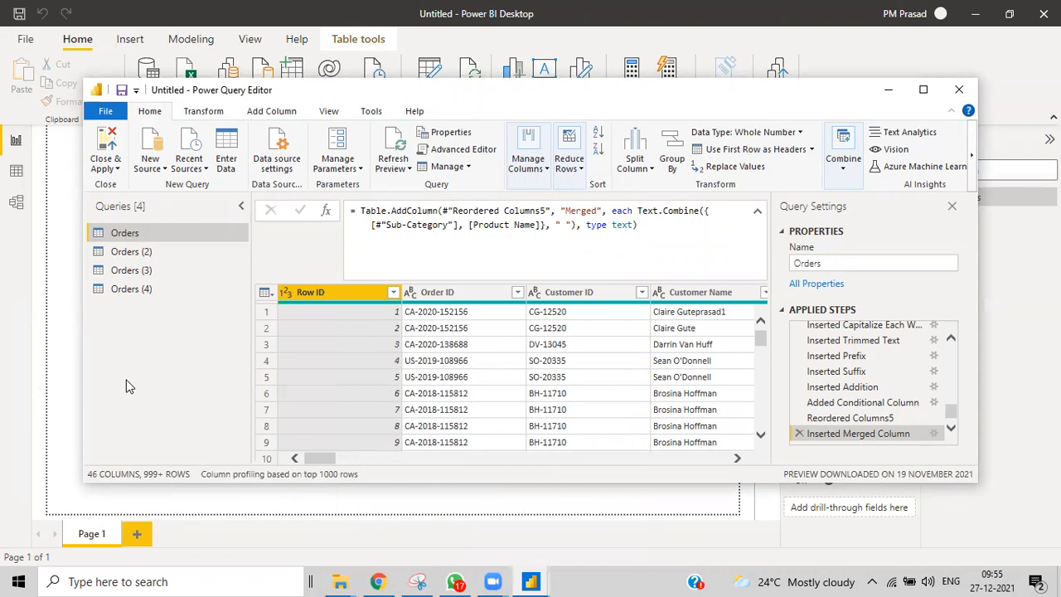
# Look over the list of recent data sources and the available new source types
pyautogui.click(199, 172)
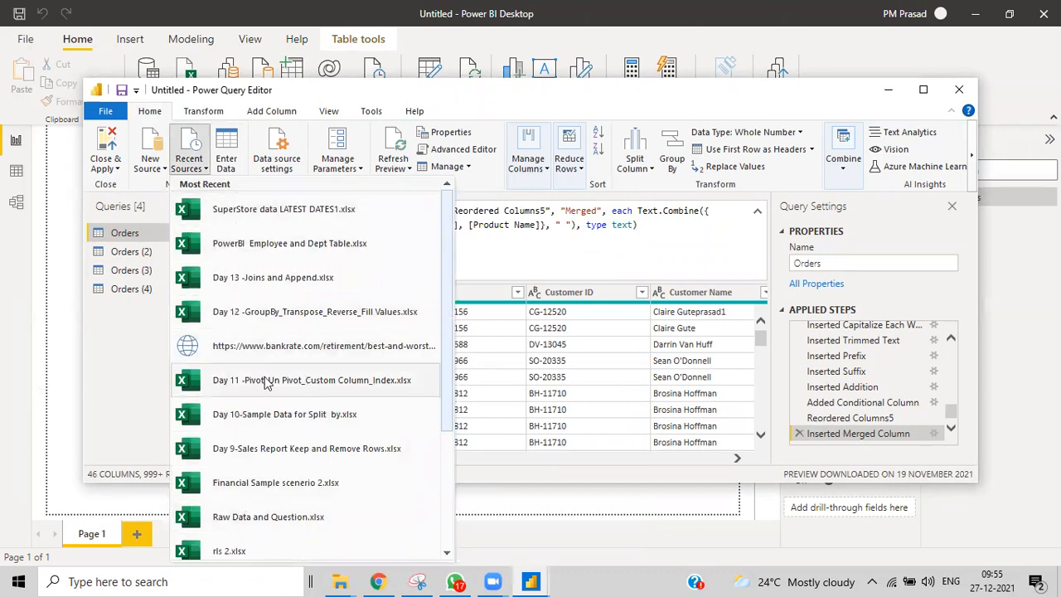
pyautogui.click(143, 361)
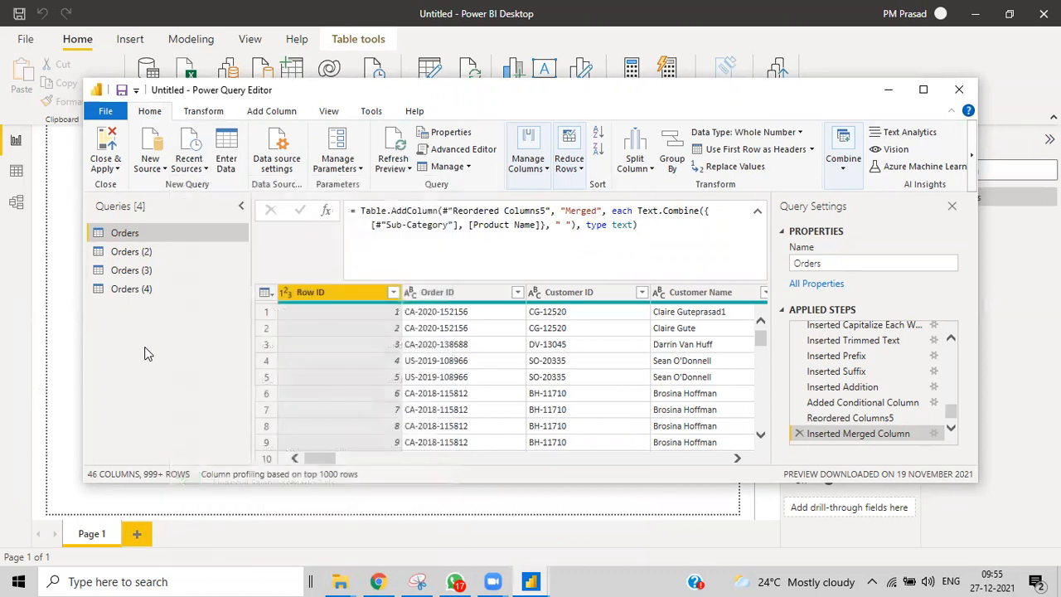
pyautogui.click(164, 170)
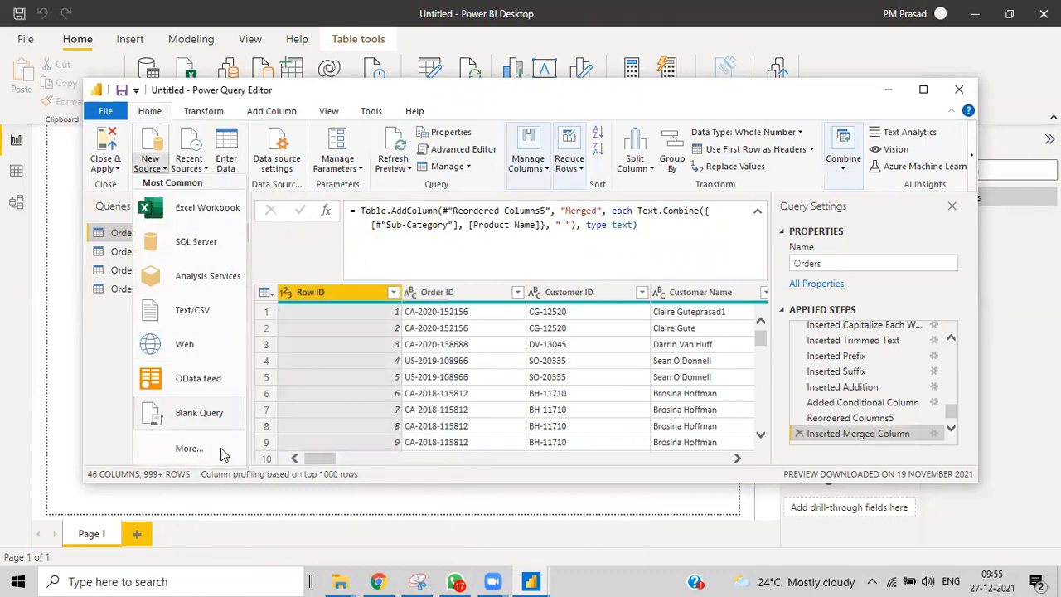
pyautogui.click(109, 363)
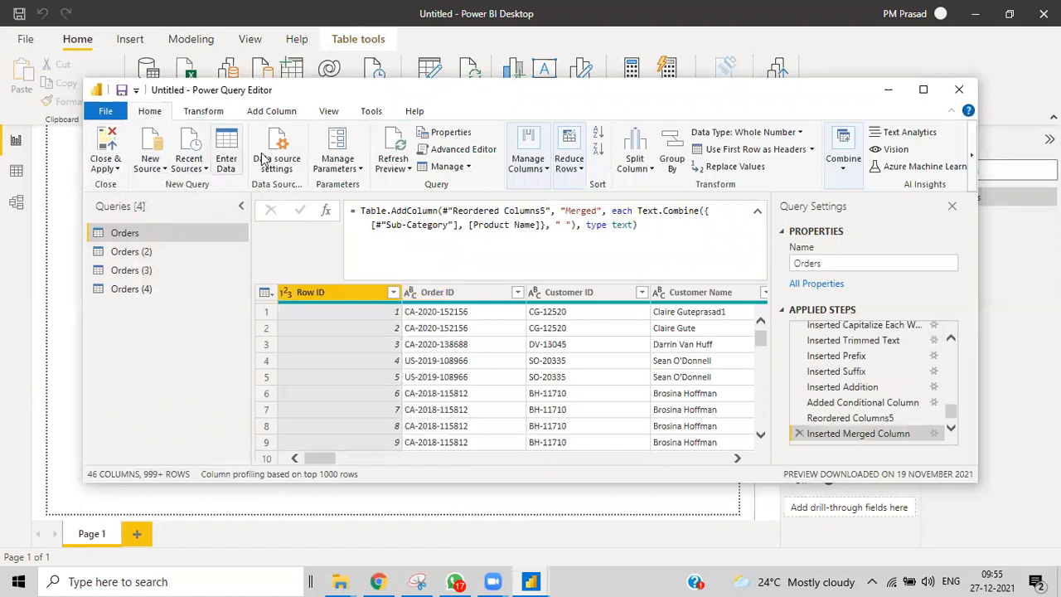
# Show the column quality indicators for the Orders data, examine those of Row ID and Order ID, and hide the indicators
pyautogui.click(205, 112)
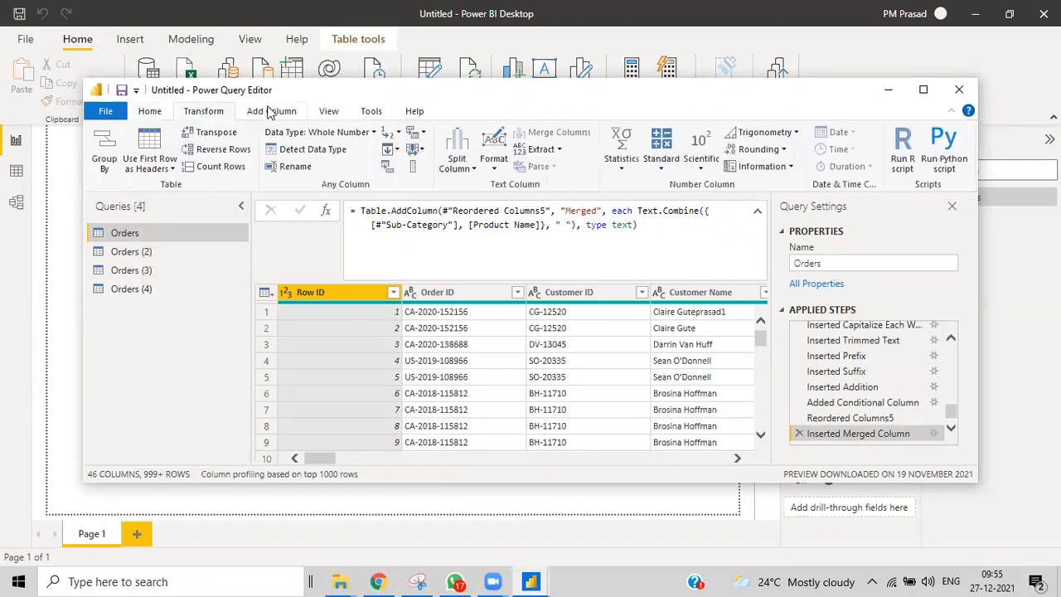
pyautogui.click(269, 112)
pyautogui.click(328, 114)
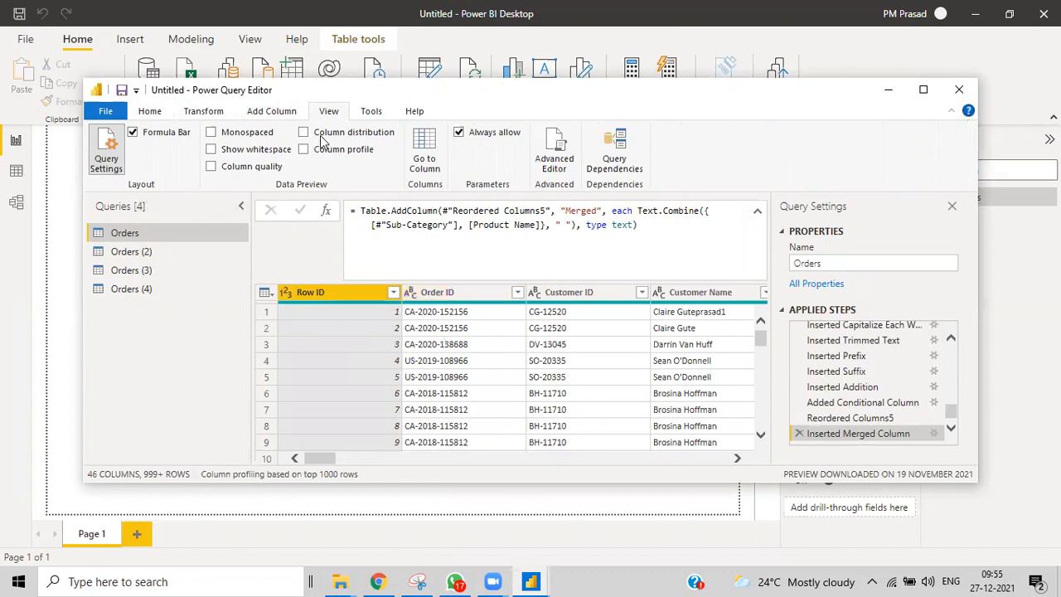
pyautogui.click(212, 167)
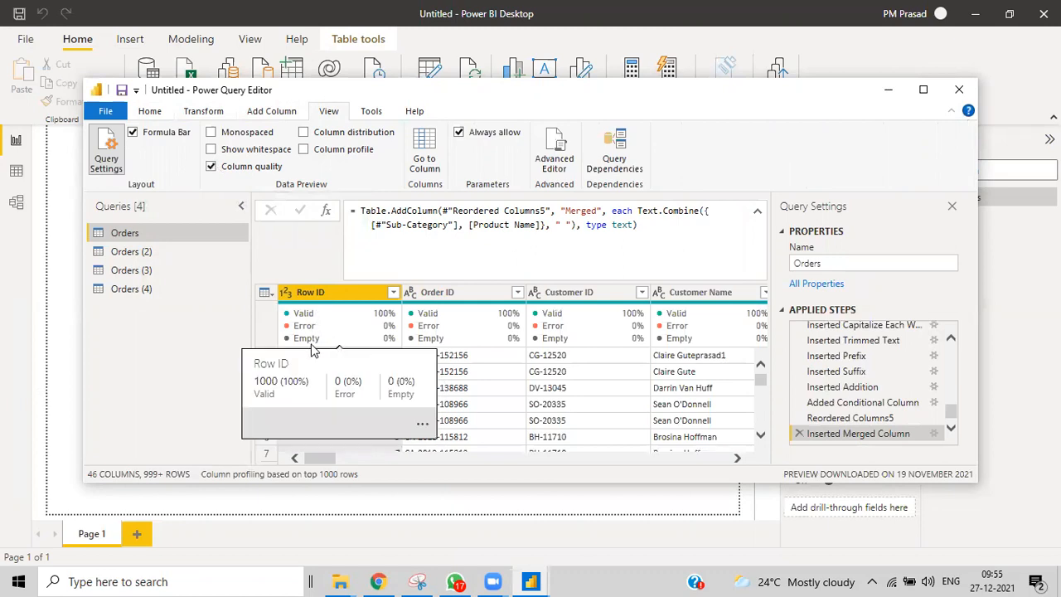
pyautogui.moveTo(350, 328)
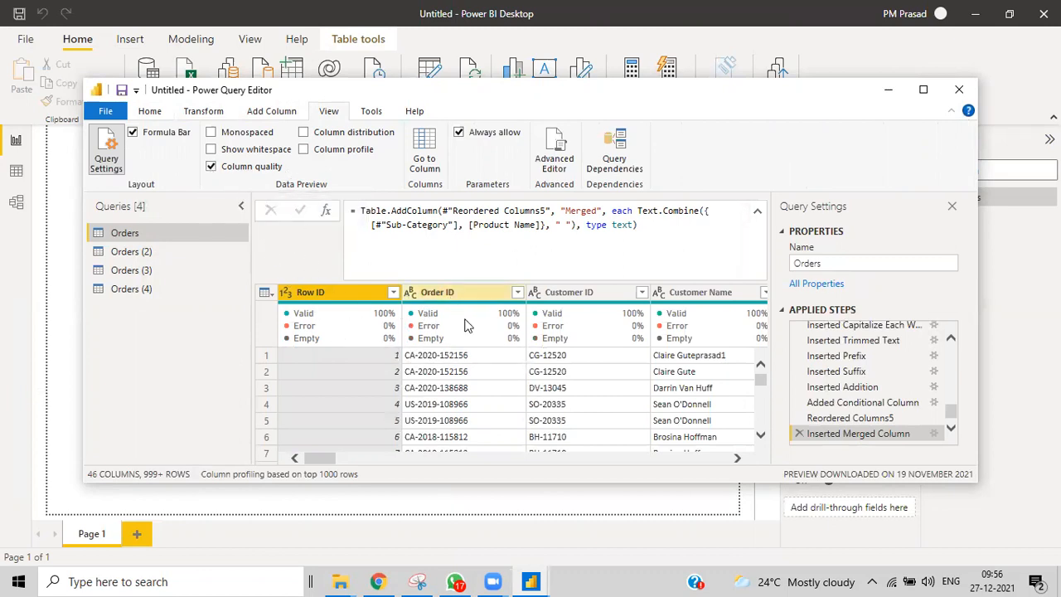
pyautogui.click(211, 166)
# Preview the Orders rows with whitespace shown and in monospaced font, turning both display options off again
pyautogui.click(211, 150)
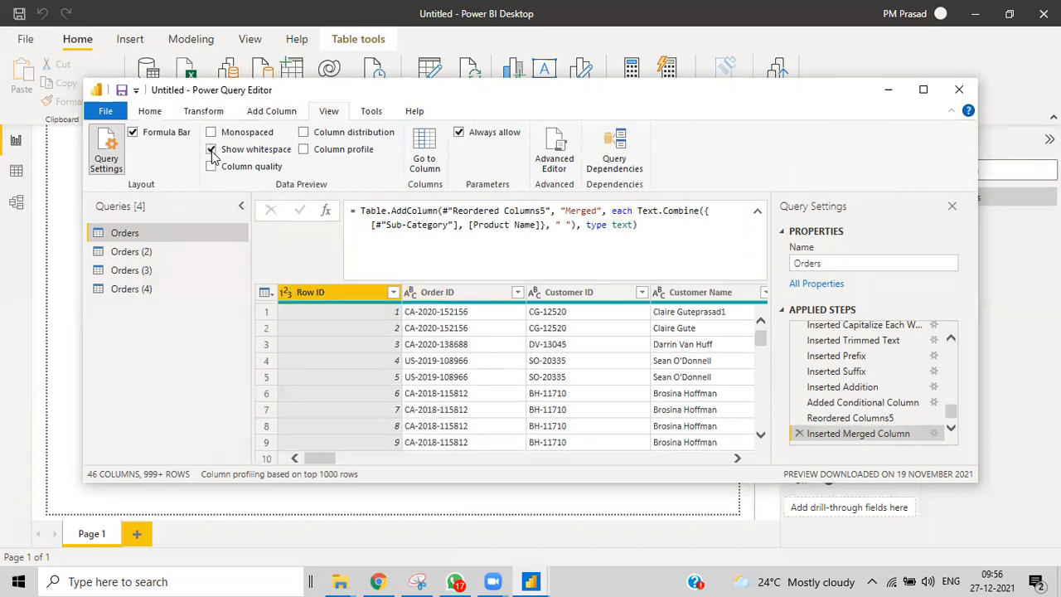
pyautogui.scroll(-2, 490, 427)
pyautogui.scroll(-3, 490, 427)
pyautogui.scroll(5, 490, 430)
pyautogui.click(211, 133)
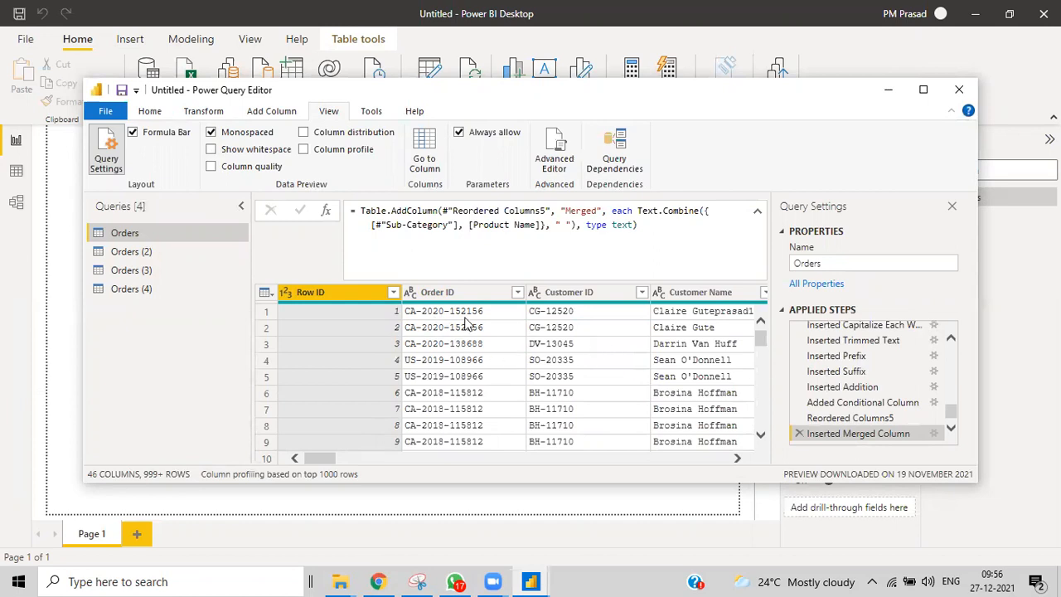
pyautogui.click(211, 133)
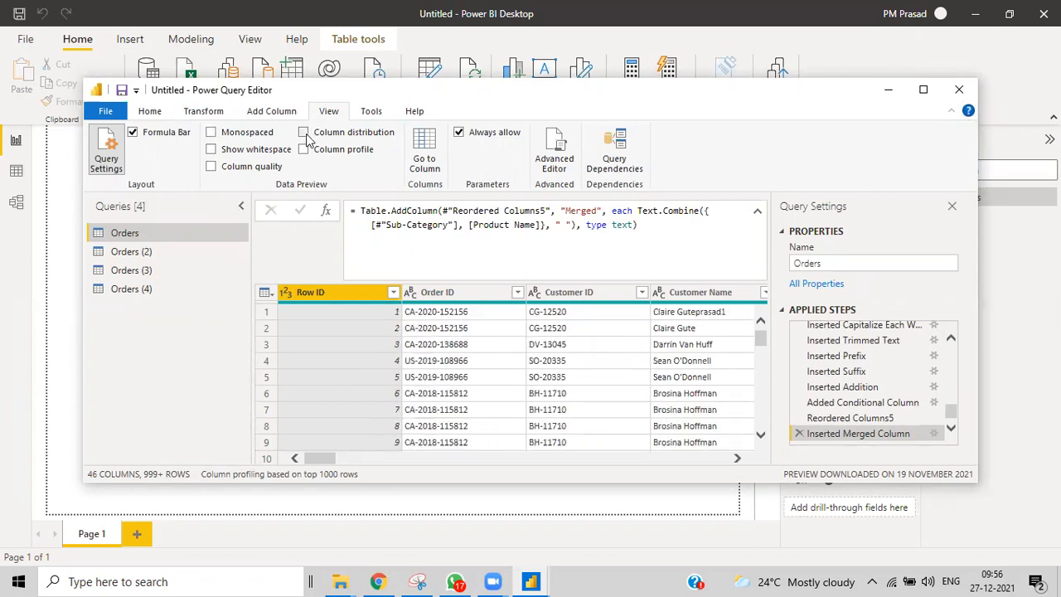
# Show the column distribution charts, check the distinct and unique values of Order ID, and hide the charts
pyautogui.click(304, 133)
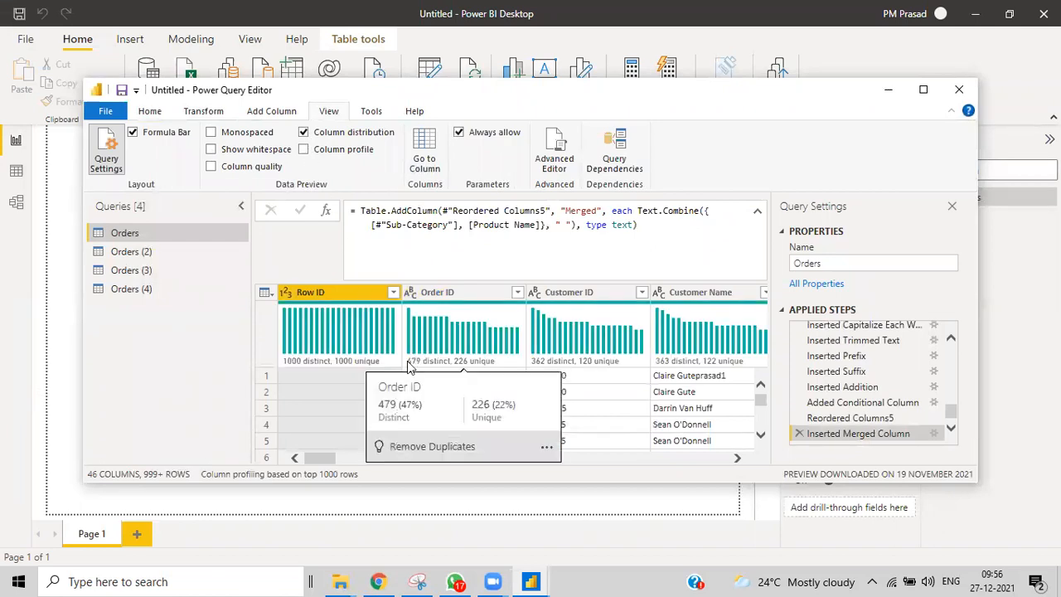
pyautogui.moveTo(453, 366)
pyautogui.click(303, 132)
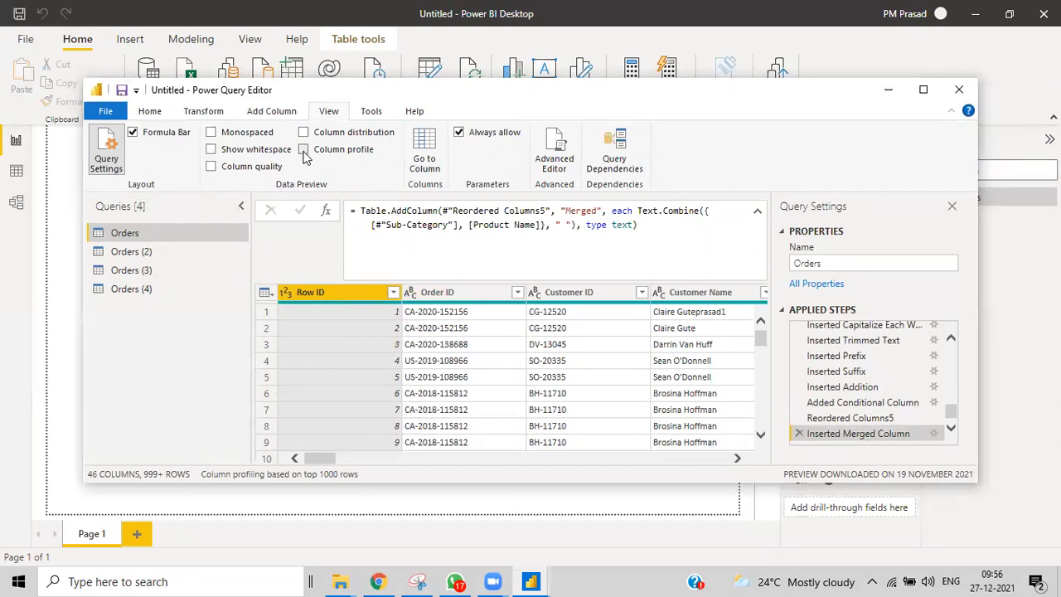
# Show the column profile of Row ID in a maximized editor, examine its statistics and value distribution, and hide the profile
pyautogui.click(304, 150)
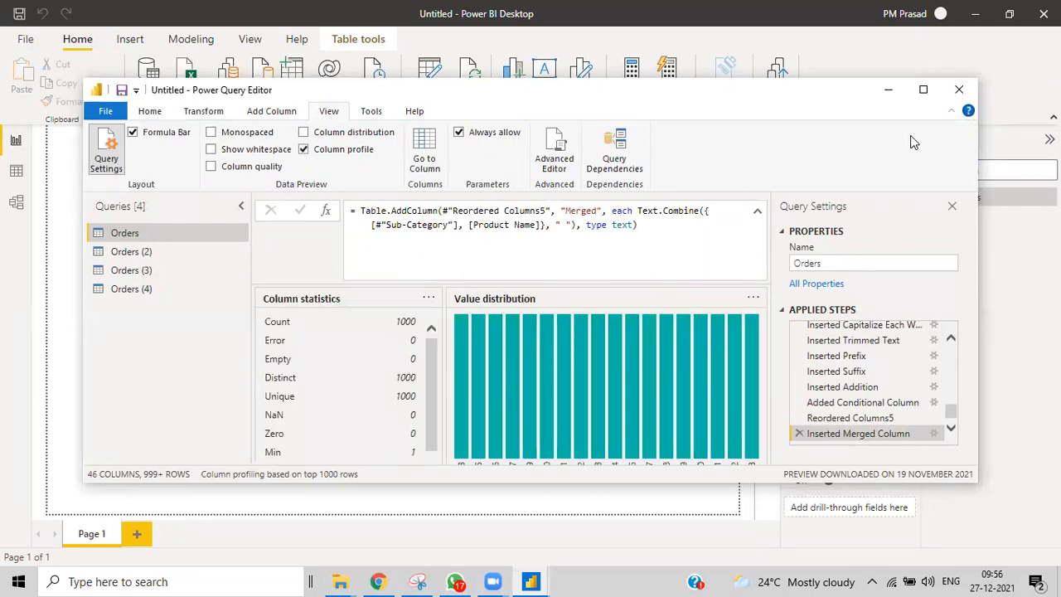
pyautogui.click(923, 88)
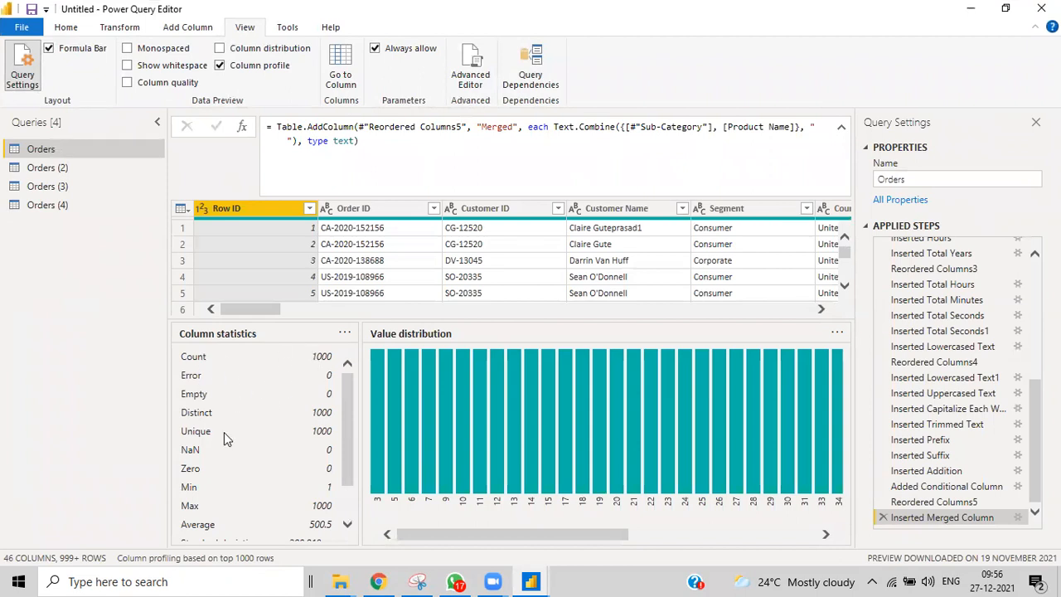
pyautogui.scroll(-2, 272, 522)
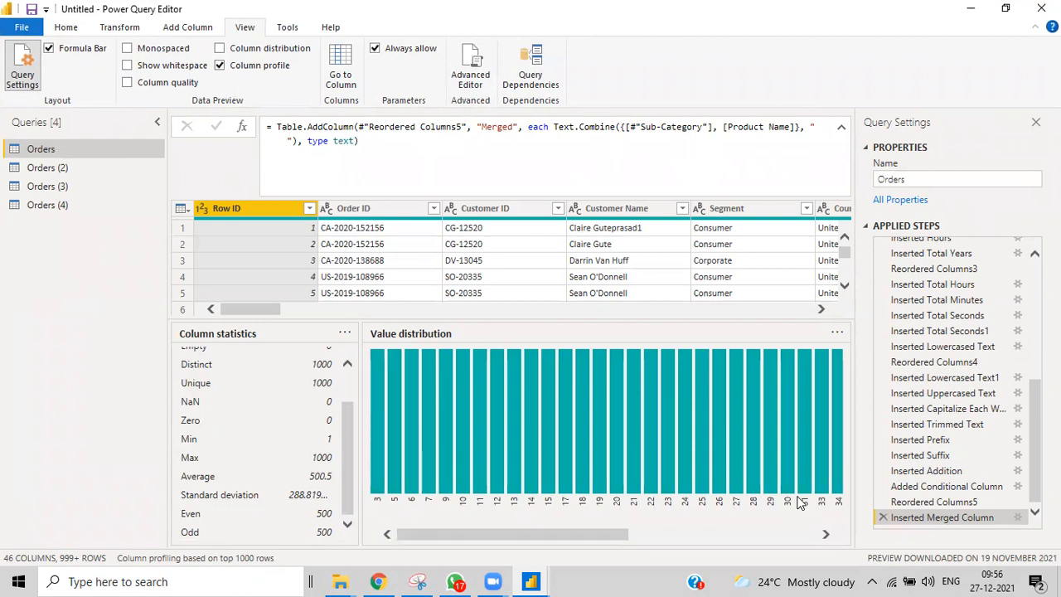
pyautogui.moveTo(537, 535); pyautogui.dragTo(427, 535)
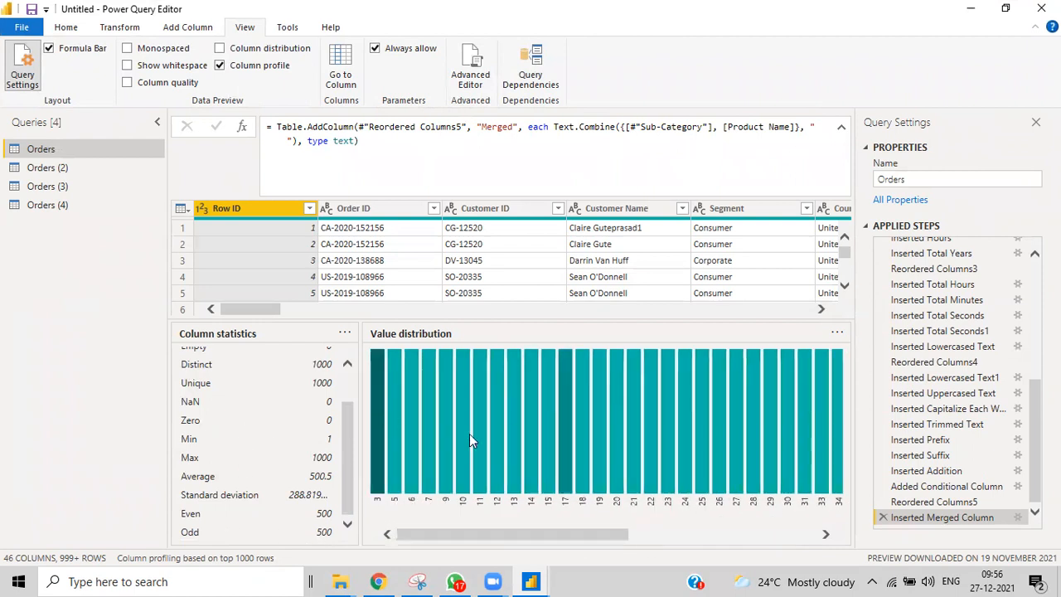
pyautogui.click(219, 66)
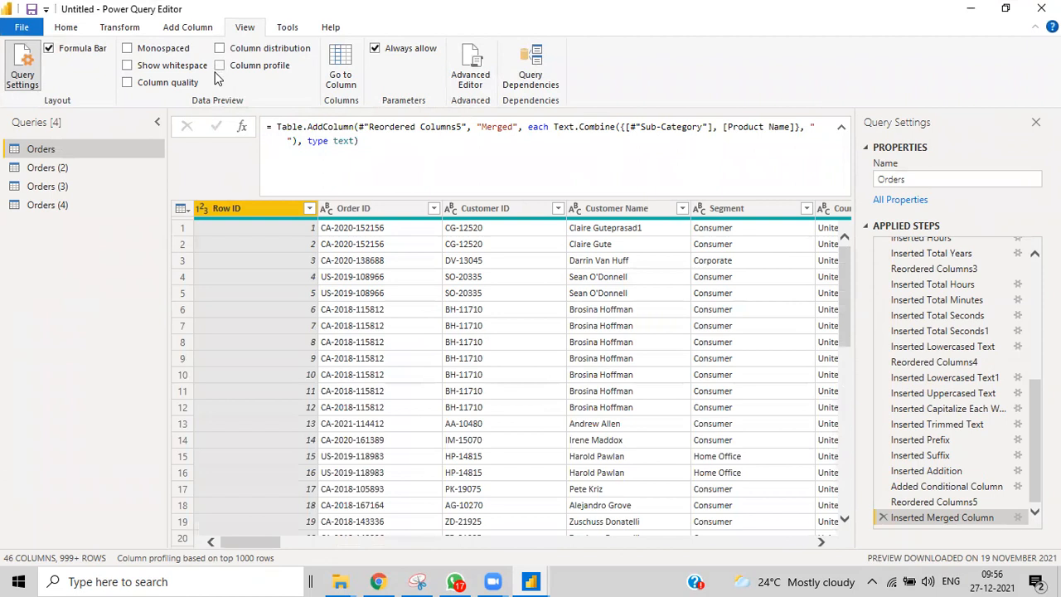
# Jump to the Sales column of the Orders query with Go to Column
pyautogui.click(341, 79)
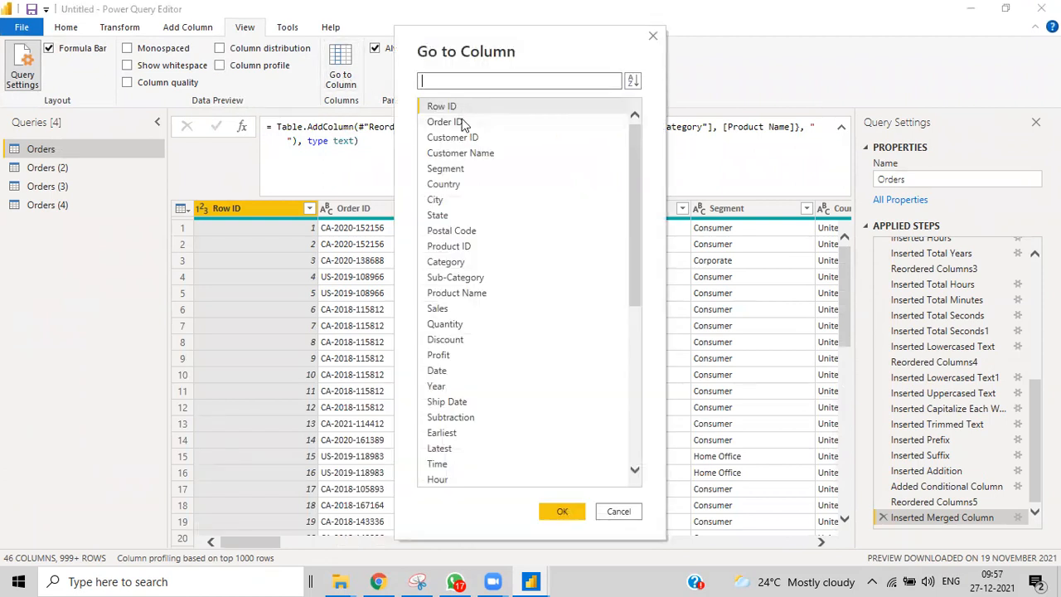
pyautogui.click(623, 512)
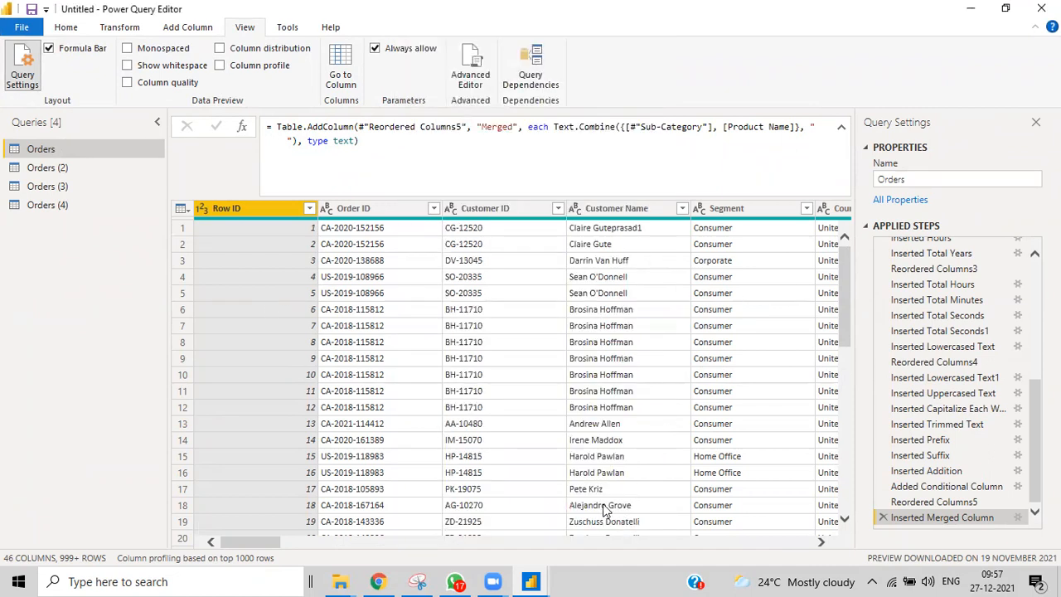
pyautogui.moveTo(272, 548); pyautogui.dragTo(192, 570)
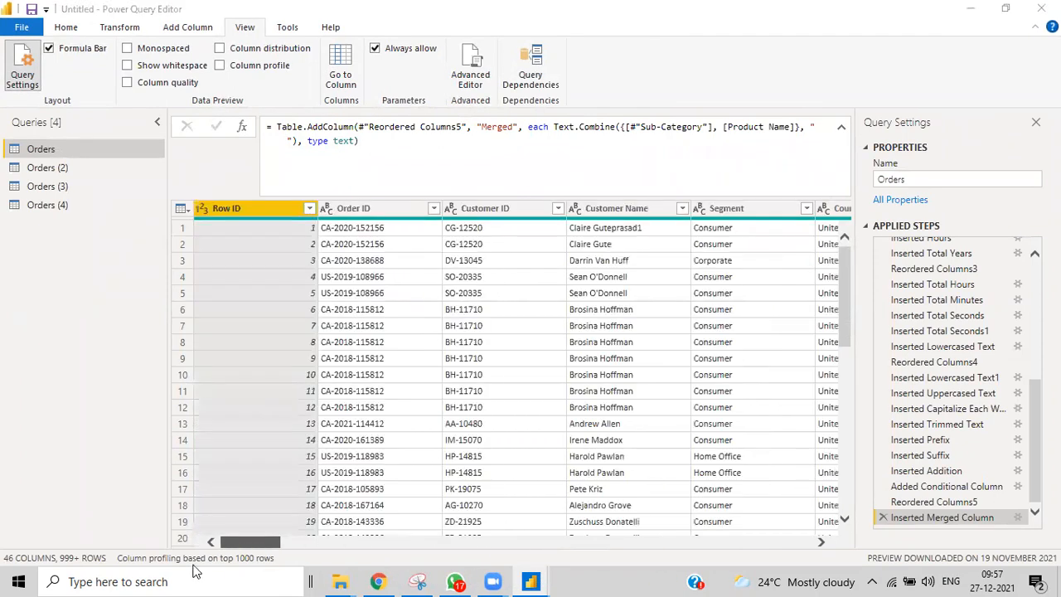
pyautogui.click(341, 76)
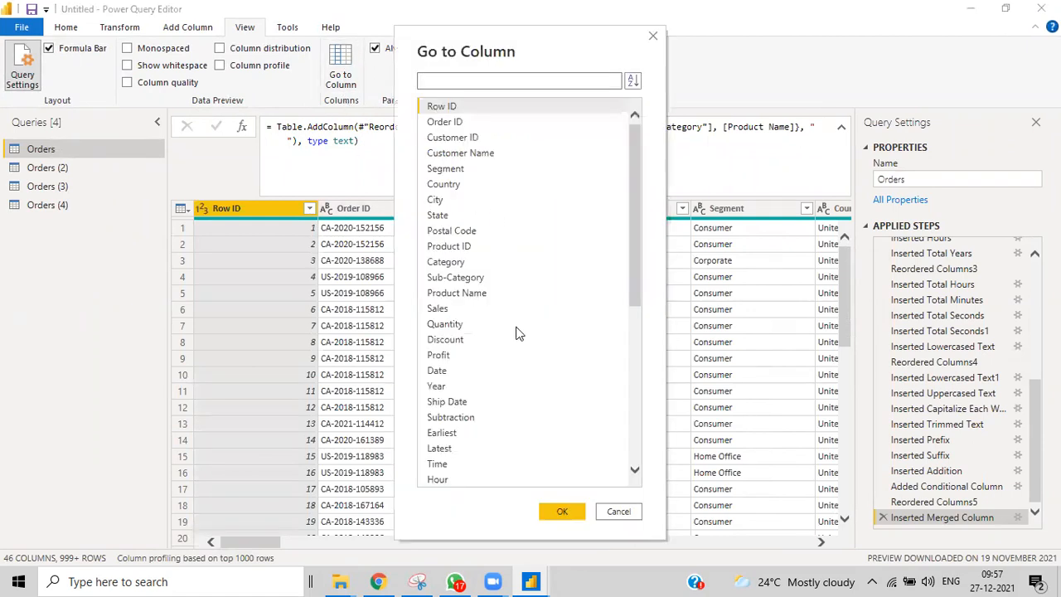
pyautogui.click(437, 309)
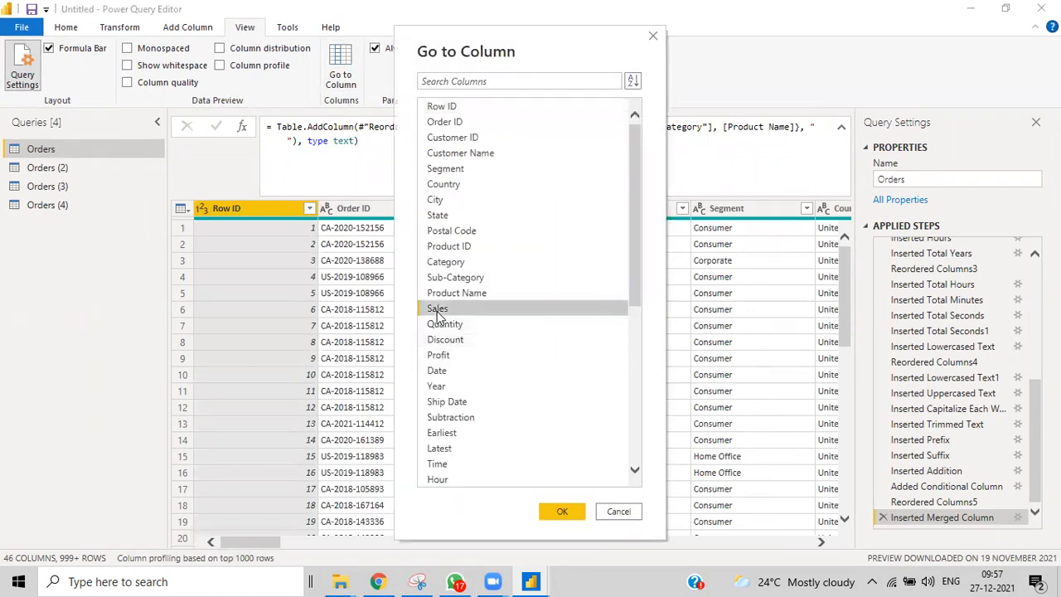
pyautogui.click(560, 511)
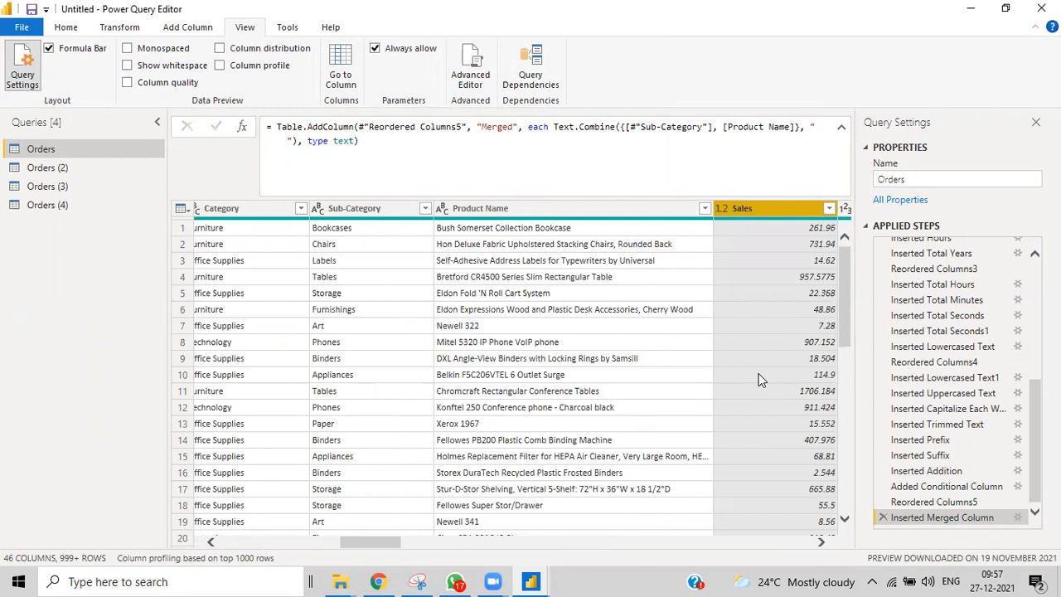
# Replace "Kentucky" with a person's name in the State column, without matching entire cell contents, and remove that replacement step from the query
pyautogui.click(116, 30)
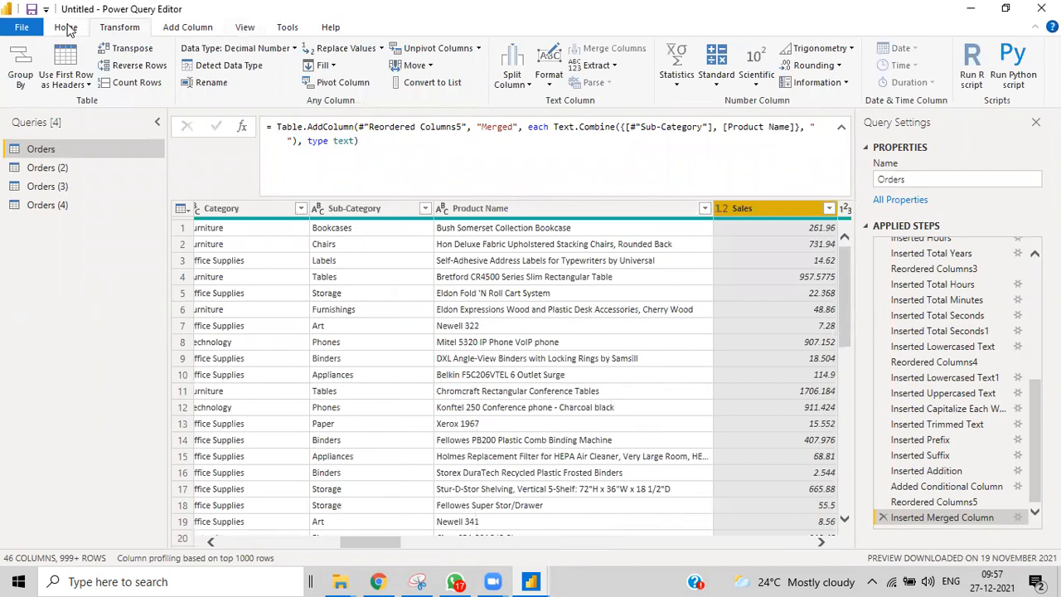
pyautogui.click(71, 29)
pyautogui.click(125, 30)
pyautogui.moveTo(372, 542); pyautogui.dragTo(316, 537)
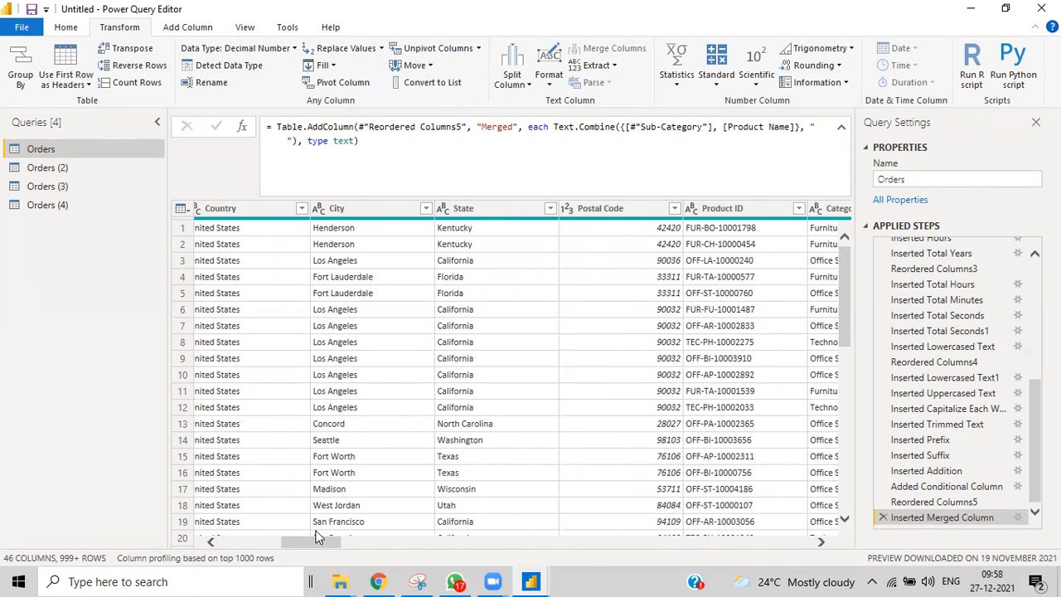
pyautogui.rightClick(474, 214)
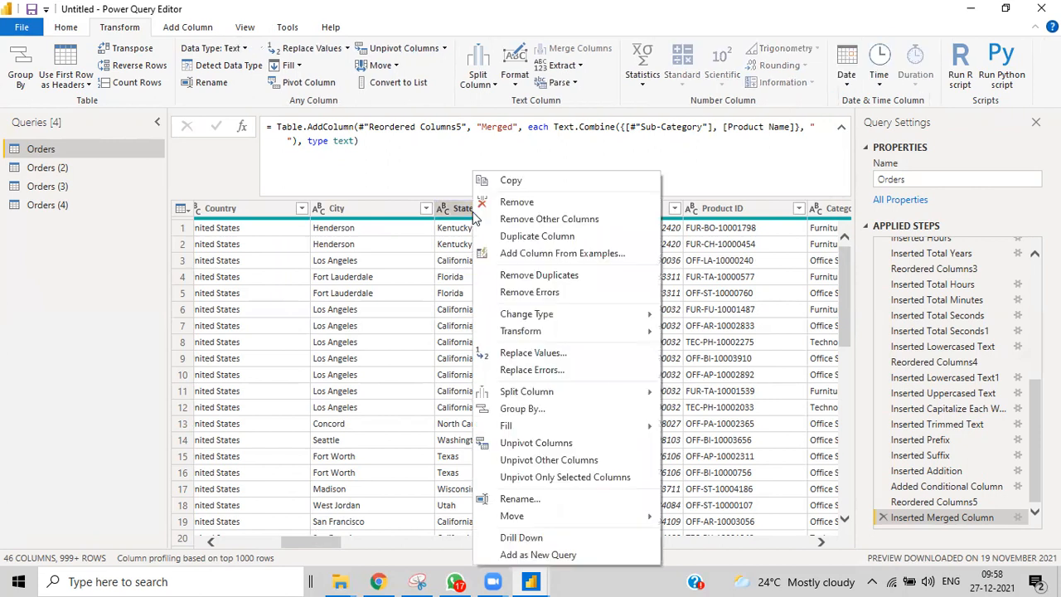
pyautogui.click(533, 353)
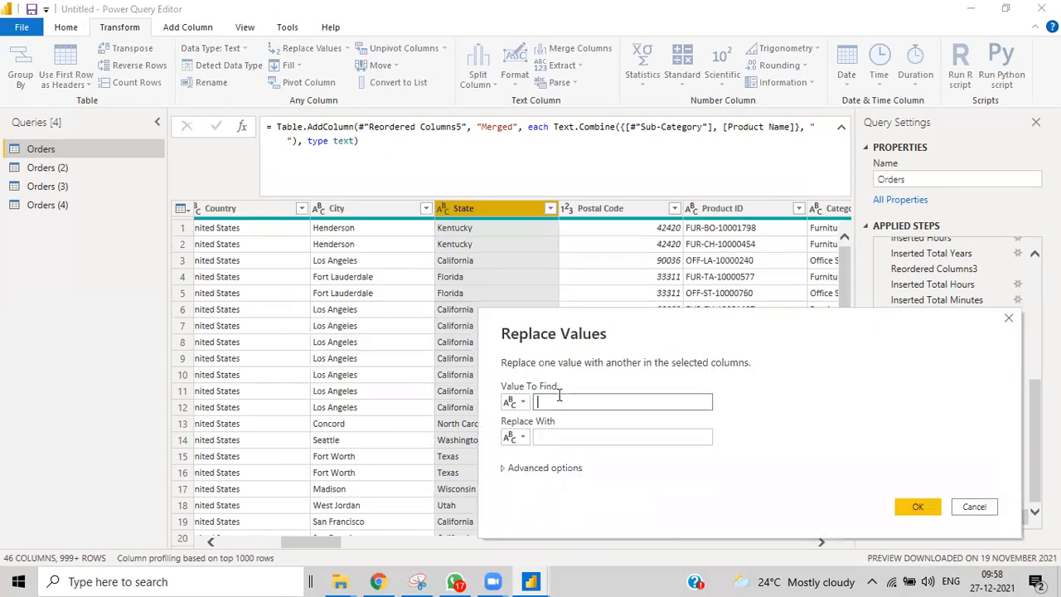
pyautogui.write('Kentucky')
pyautogui.click(561, 435)
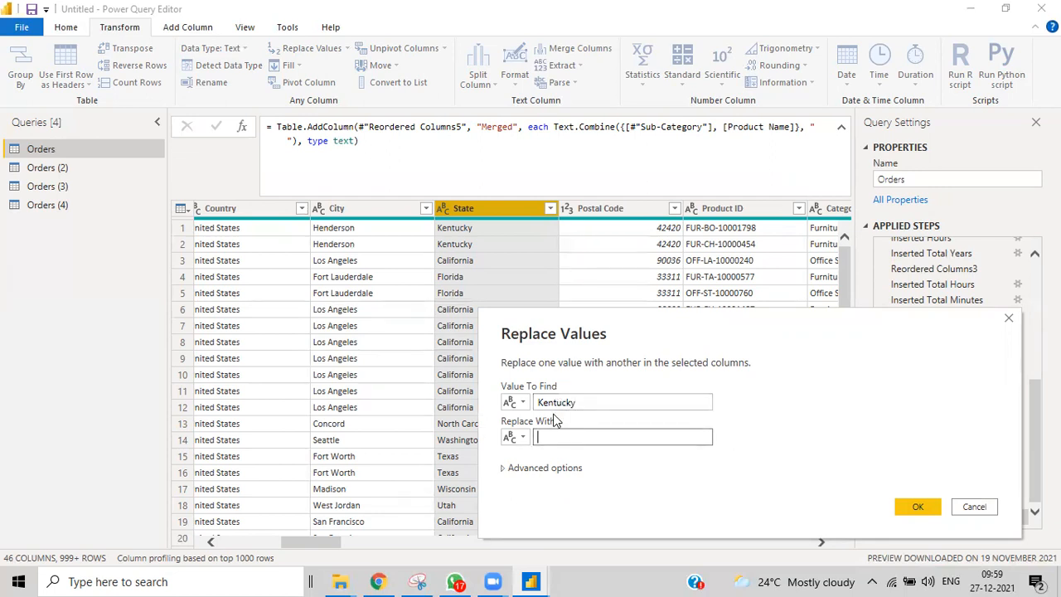
pyautogui.write('prasad')
pyautogui.click(519, 469)
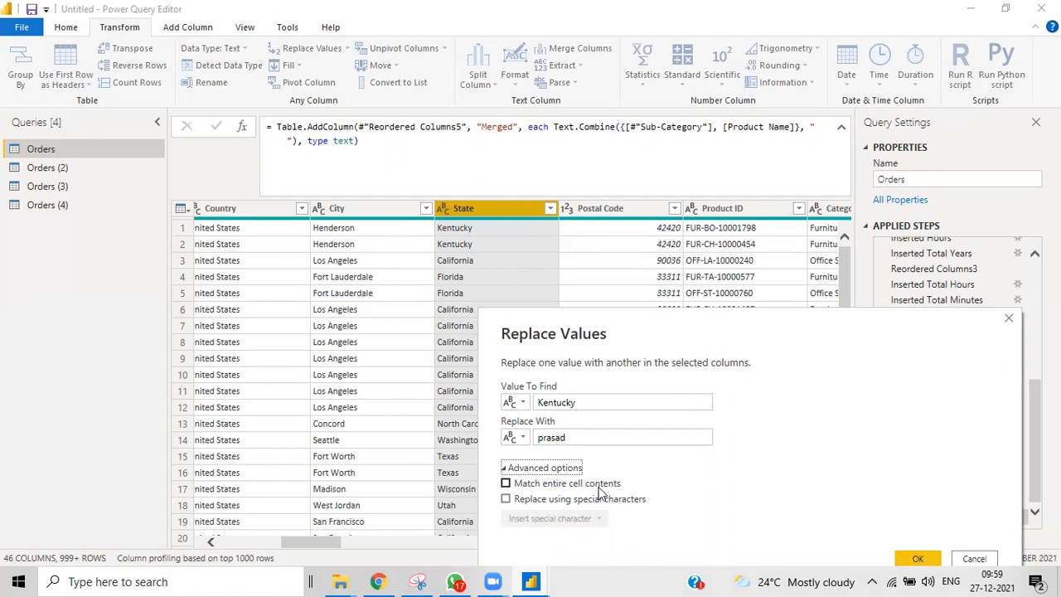
pyautogui.click(600, 401)
pyautogui.click(915, 560)
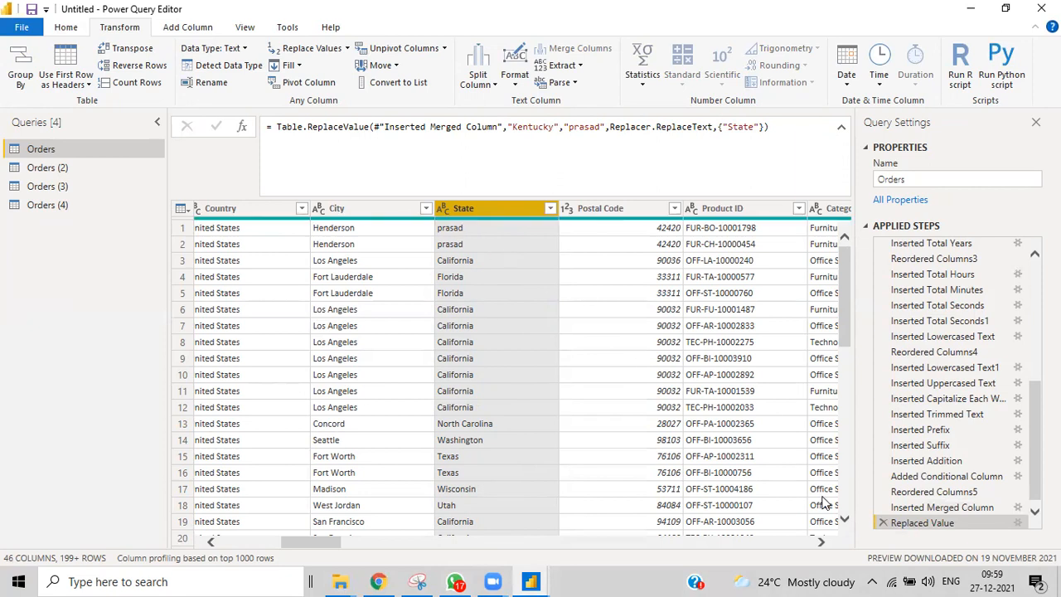
pyautogui.click(883, 522)
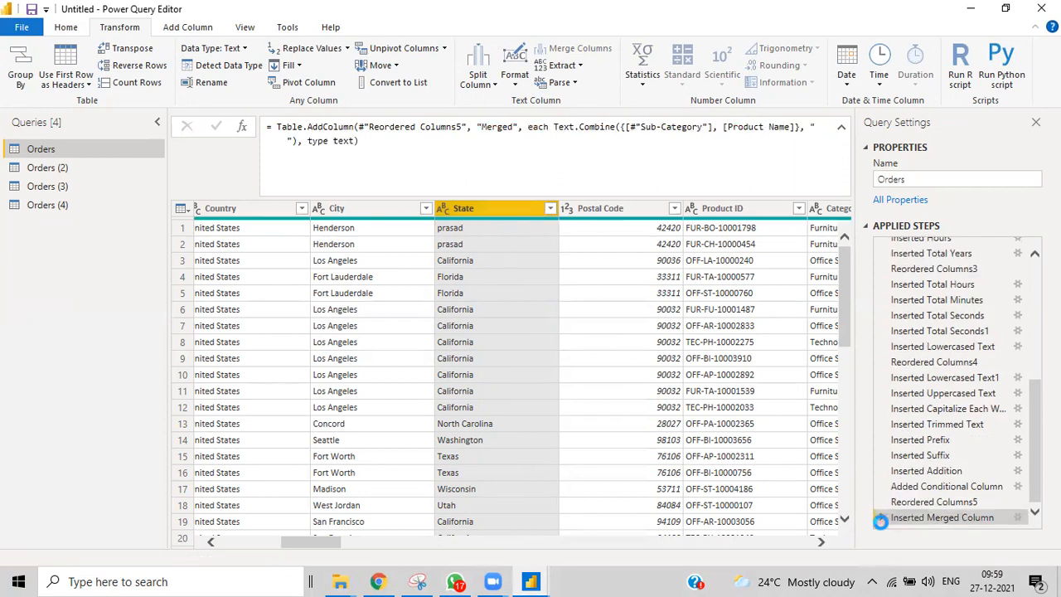